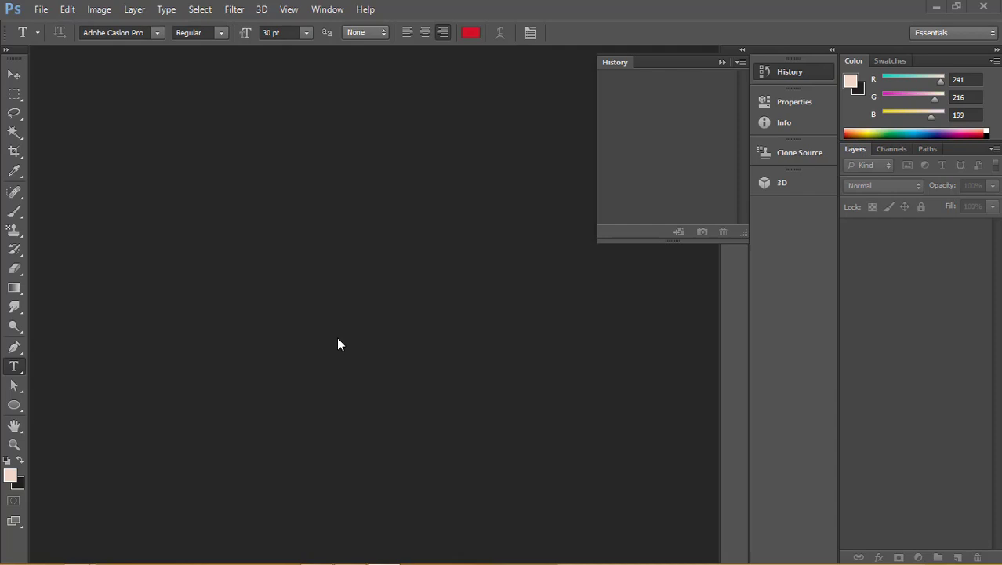
# Create a new white 1700 × 2400 px document at 300 pixels/inch.
pyautogui.click(46, 10)
pyautogui.moveTo(67, 9)
pyautogui.click(75, 25)
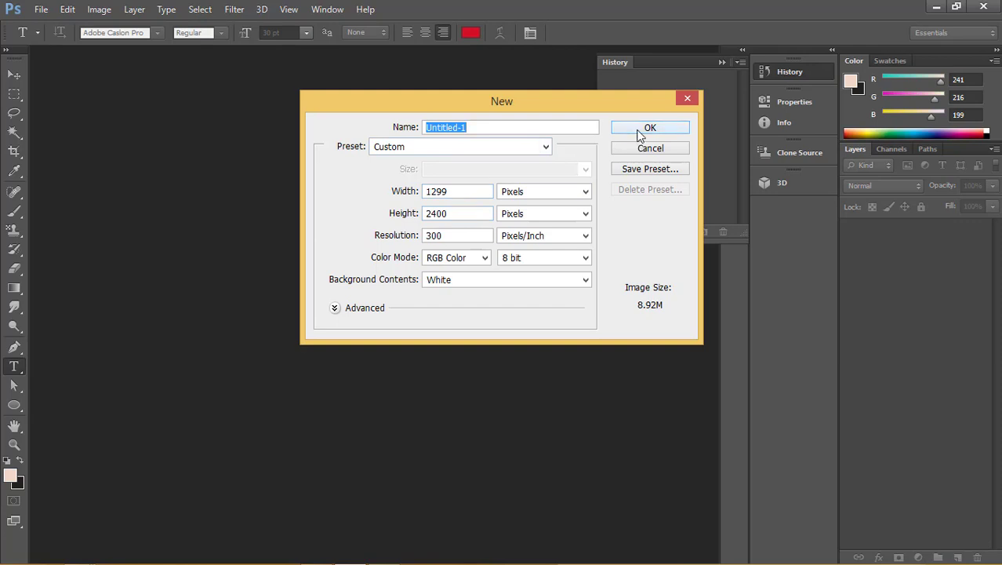
pyautogui.moveTo(454, 192); pyautogui.dragTo(381, 190)
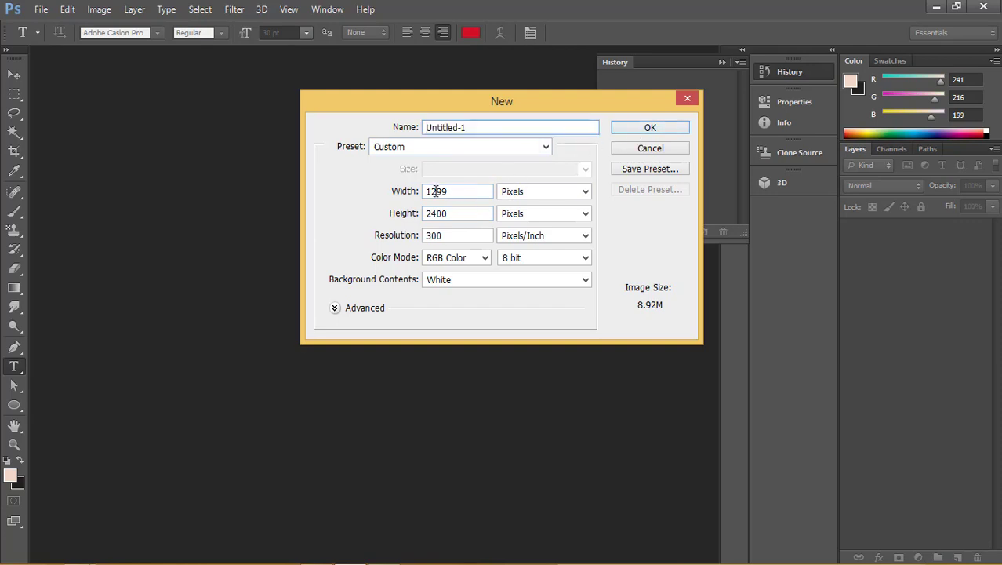
pyautogui.write('1')
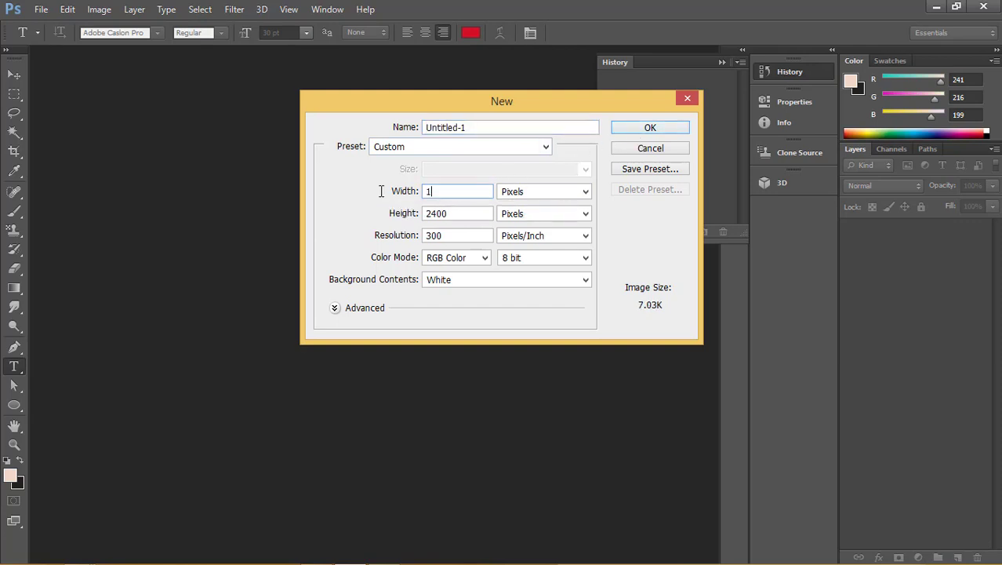
pyautogui.write('300')
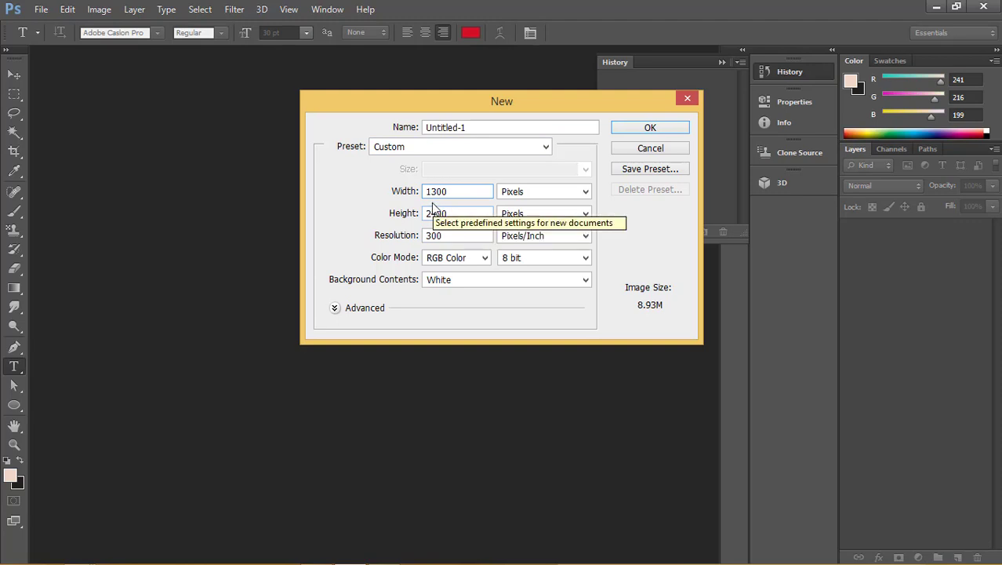
pyautogui.moveTo(438, 191); pyautogui.dragTo(421, 191)
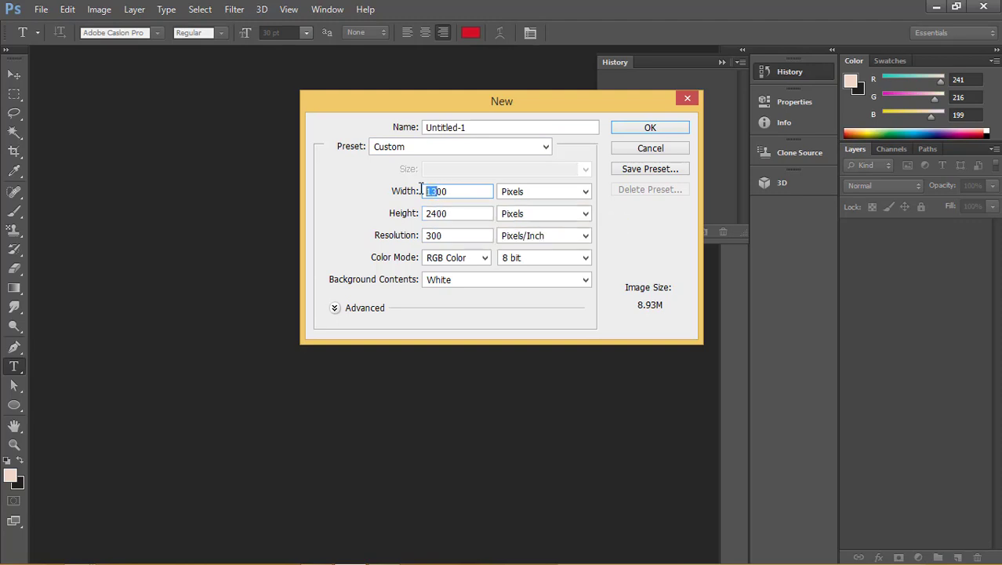
pyautogui.write('17')
pyautogui.click(651, 126)
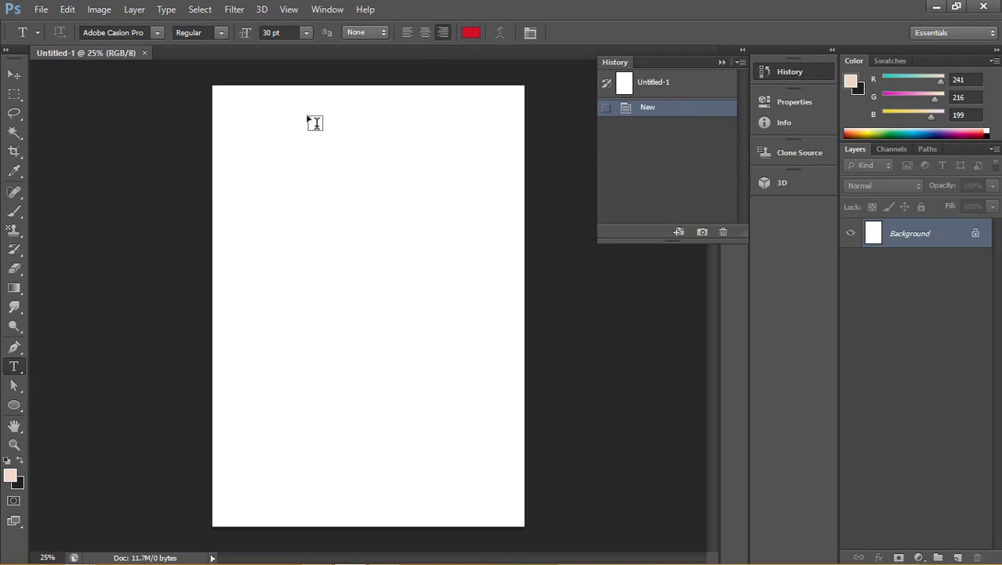
# Marquee a full-width band of 14.39 × 4.50 cm across the top of the blank canvas.
pyautogui.click(14, 74)
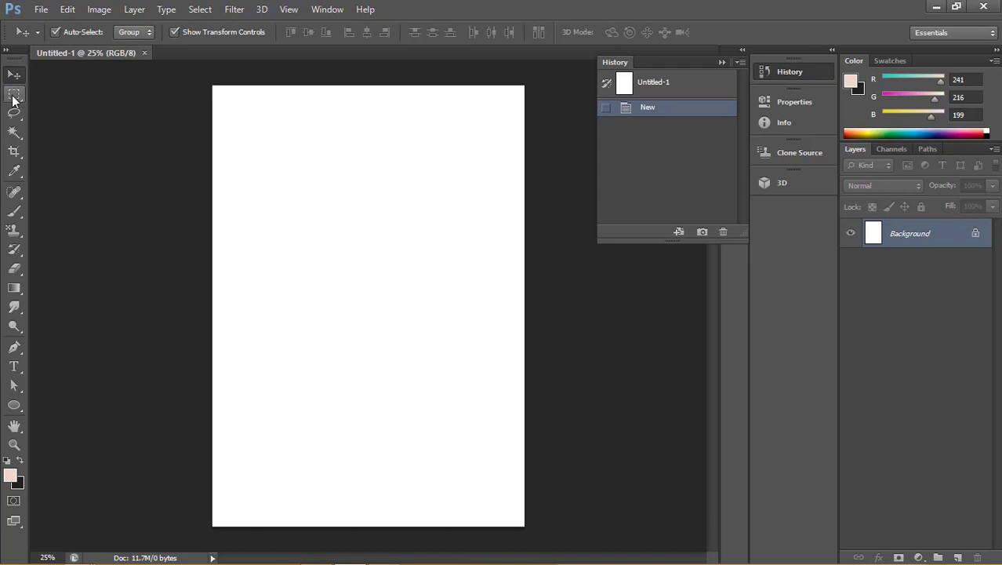
pyautogui.click(13, 97)
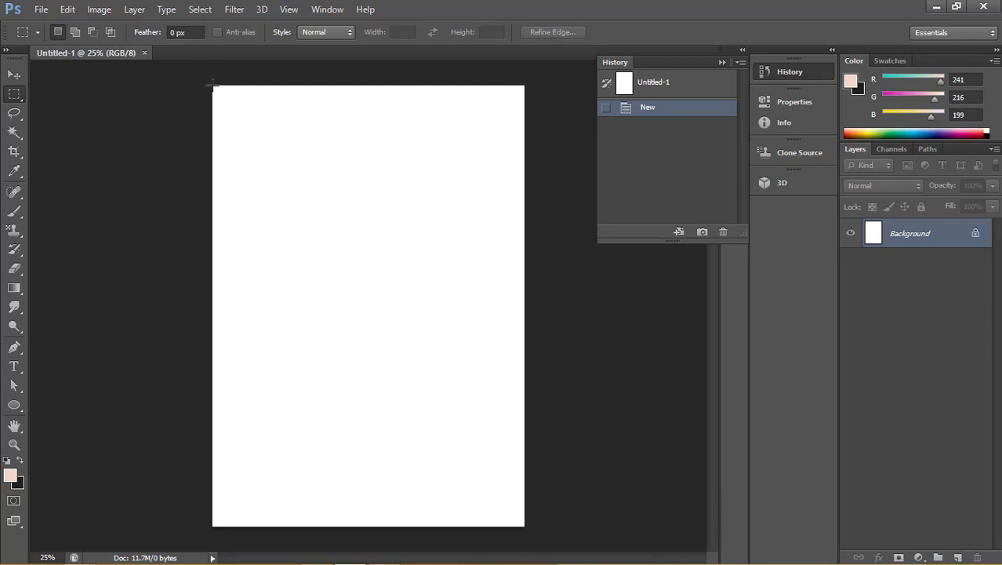
pyautogui.moveTo(212, 82)
pyautogui.mouseDown()
pyautogui.moveTo(526, 140)
pyautogui.moveTo(524, 173)
pyautogui.mouseUp()
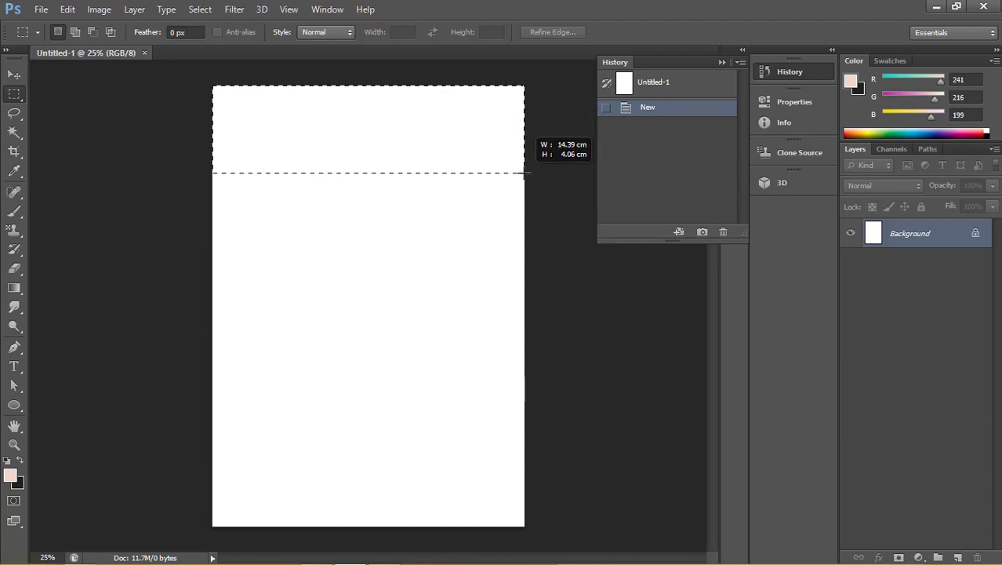
pyautogui.moveTo(524, 173); pyautogui.dragTo(525, 182)
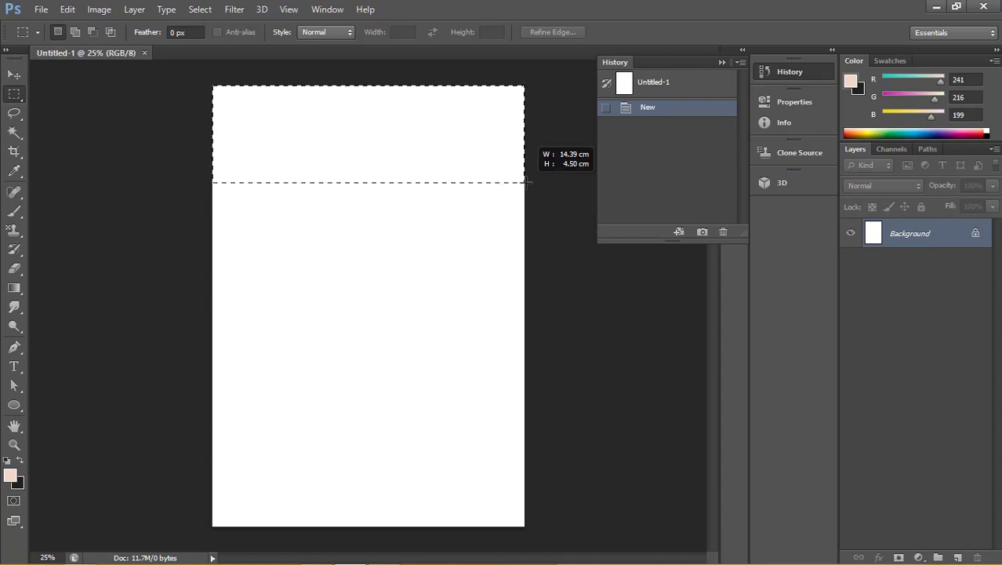
pyautogui.moveTo(525, 182); pyautogui.dragTo(525, 182)
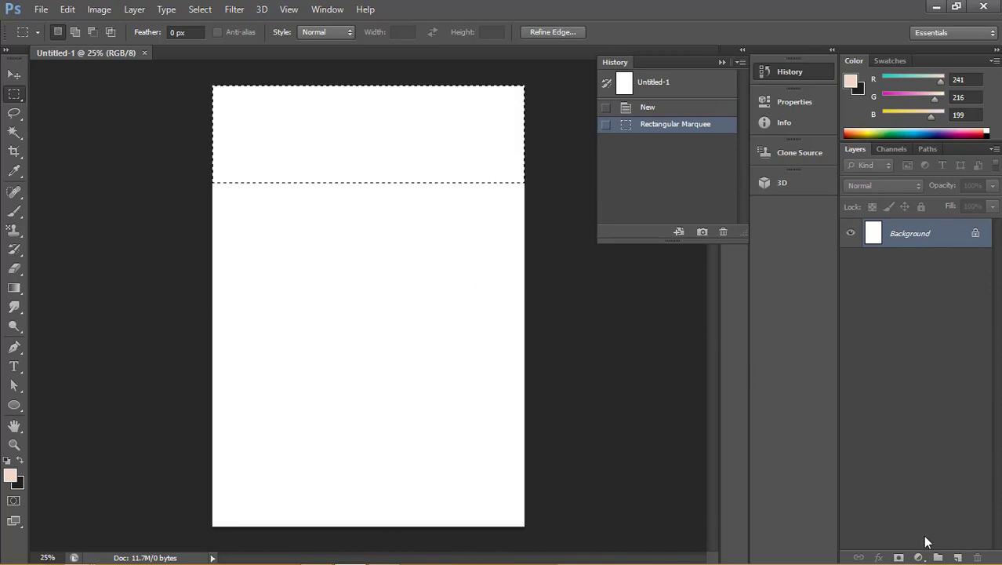
# Fill the top band near-black on new Layer 1 and duplicate it as Layer 2.
pyautogui.click(958, 557)
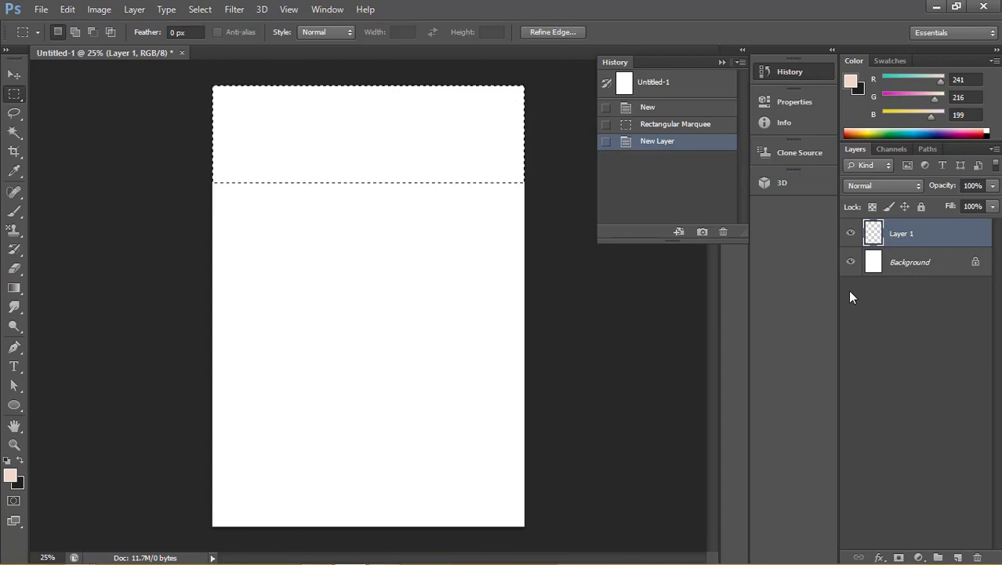
pyautogui.hotkey('shift', 'F5')
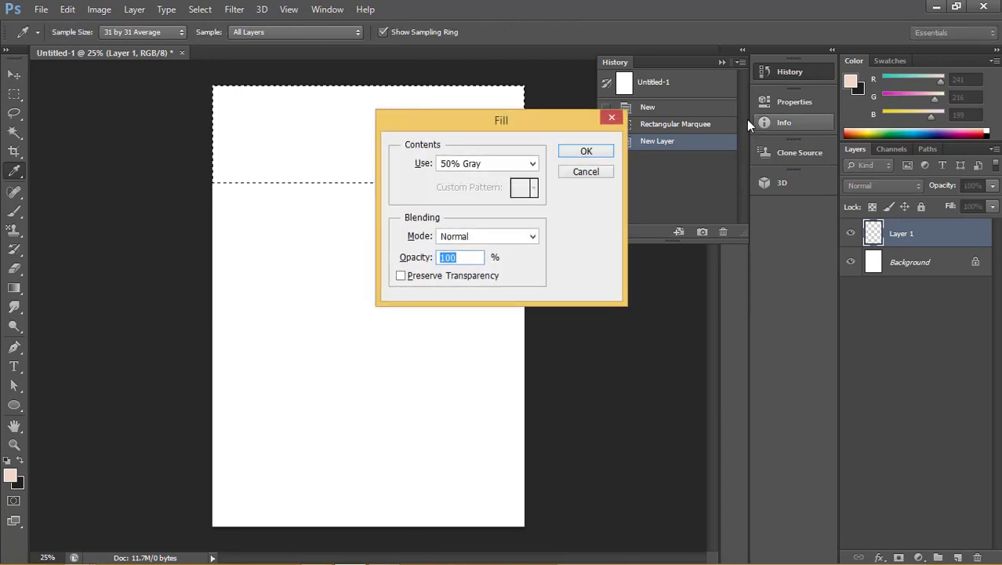
pyautogui.click(498, 160)
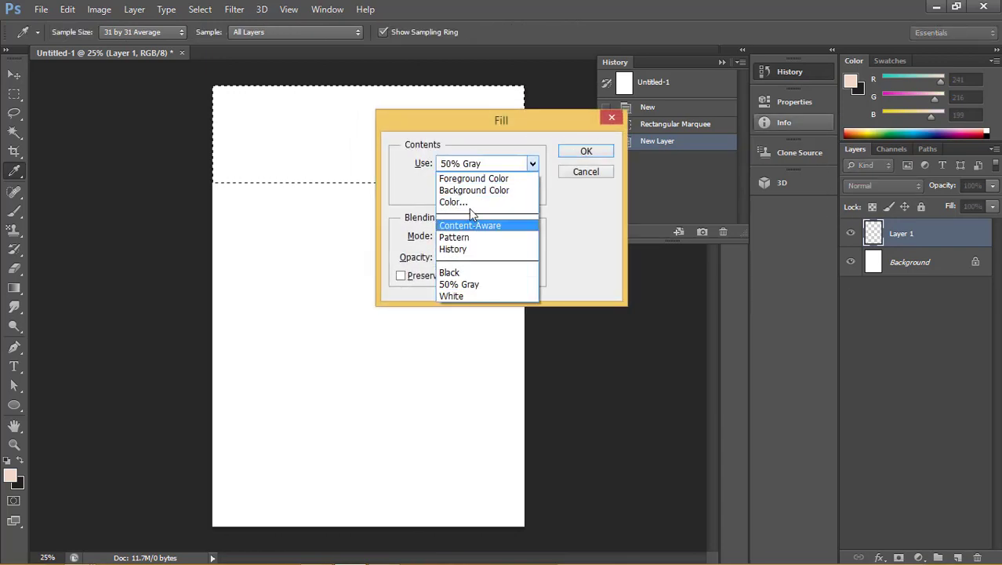
pyautogui.click(469, 203)
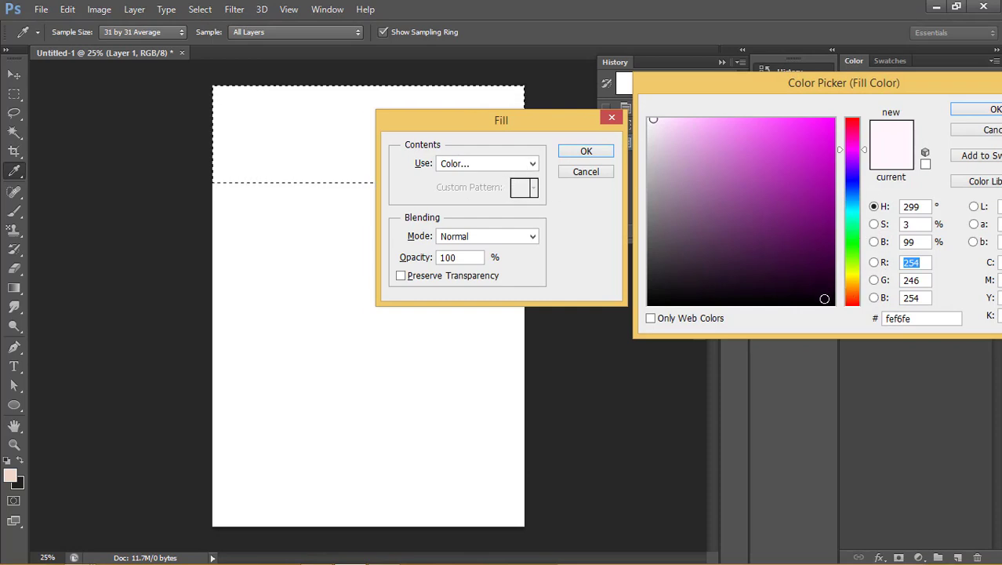
pyautogui.click(824, 299)
pyautogui.click(990, 109)
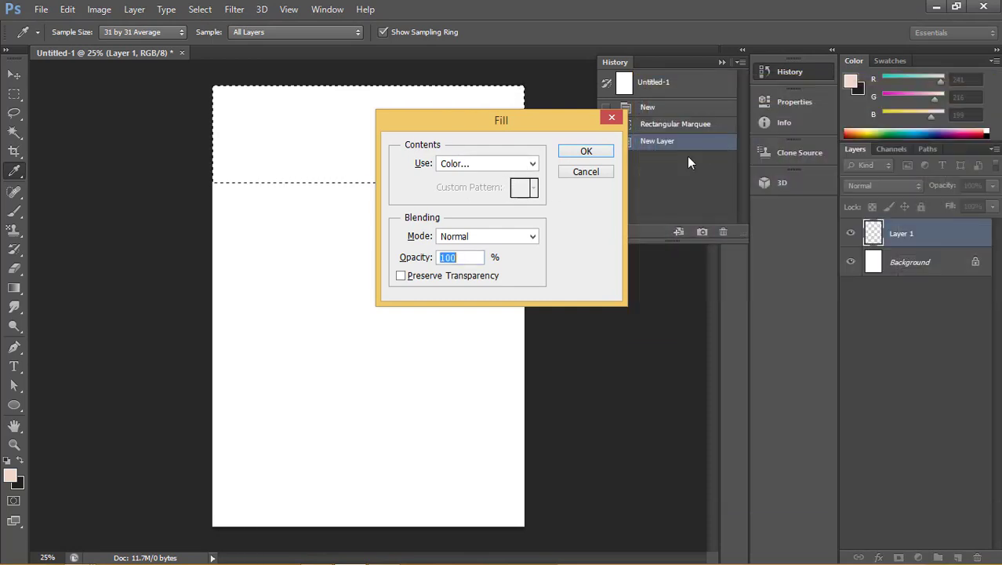
pyautogui.click(587, 151)
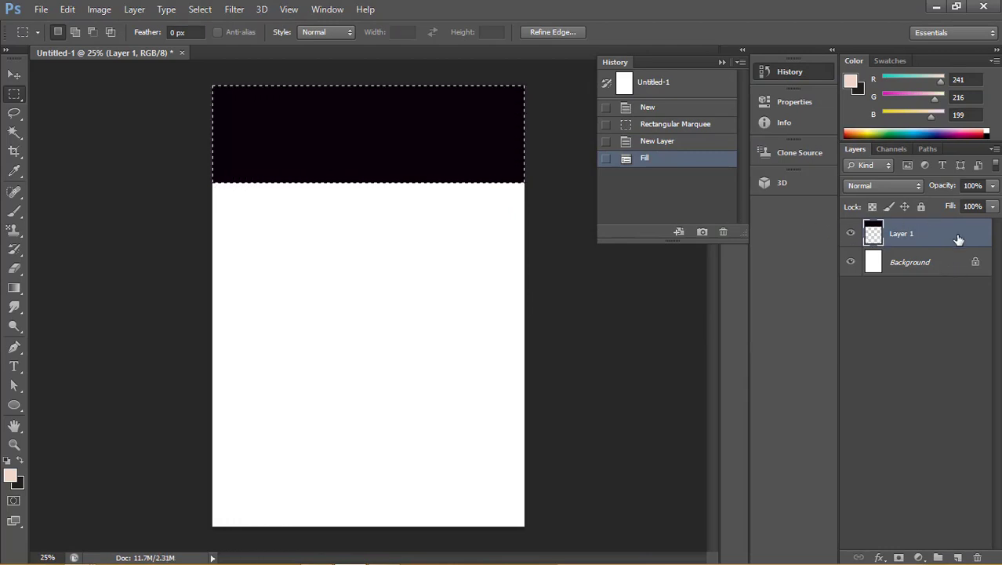
pyautogui.hotkey('ctrl', 'j')
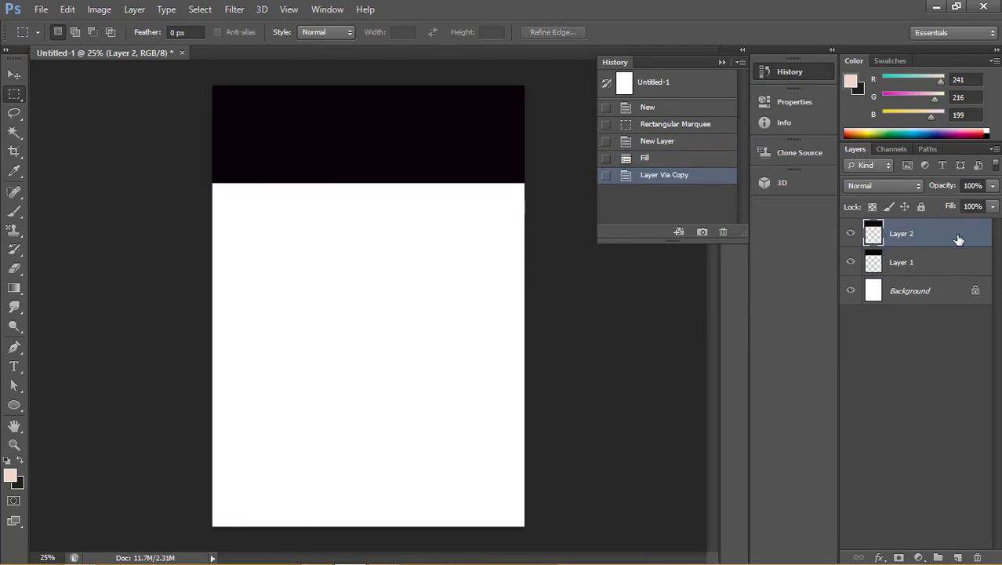
# Move Layer 2's band mid-page, copy it to the bottom, and squash the copy to 48.87% height.
pyautogui.click(11, 80)
pyautogui.moveTo(331, 155)
pyautogui.mouseDown()
pyautogui.moveTo(338, 328)
pyautogui.moveTo(329, 355)
pyautogui.mouseUp()
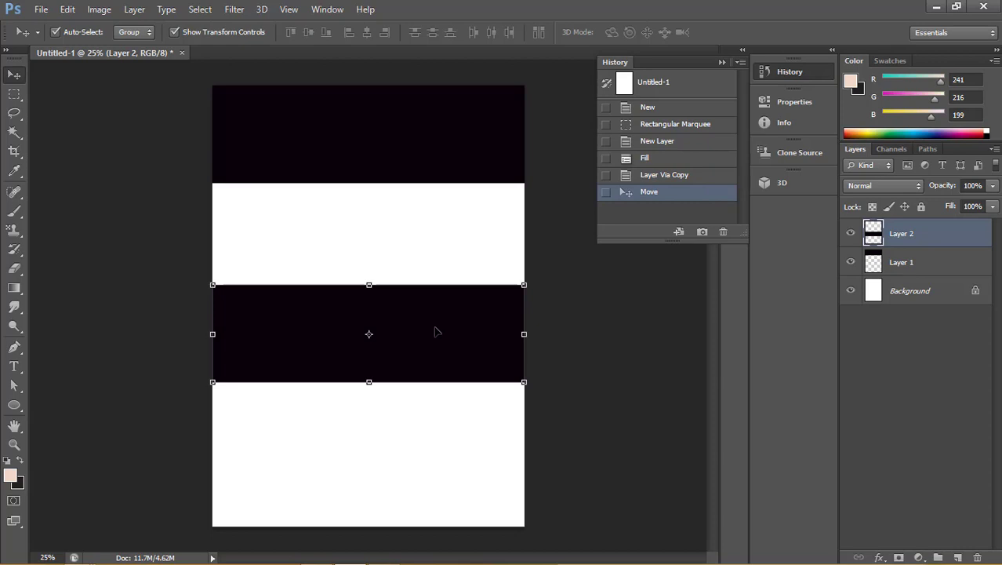
pyautogui.hotkey('ctrl', 'j')
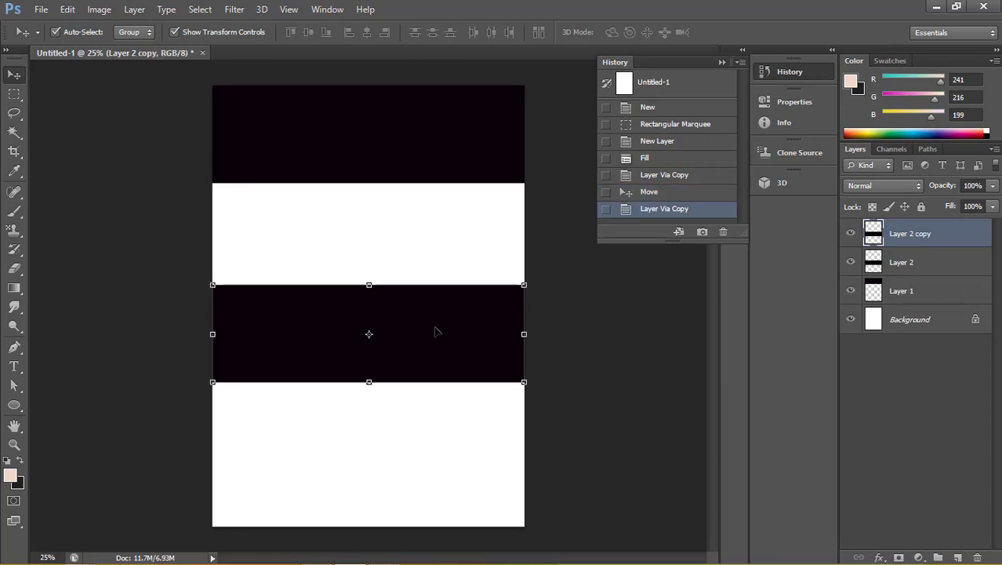
pyautogui.moveTo(437, 333); pyautogui.dragTo(433, 480)
pyautogui.moveTo(369, 428); pyautogui.dragTo(368, 478)
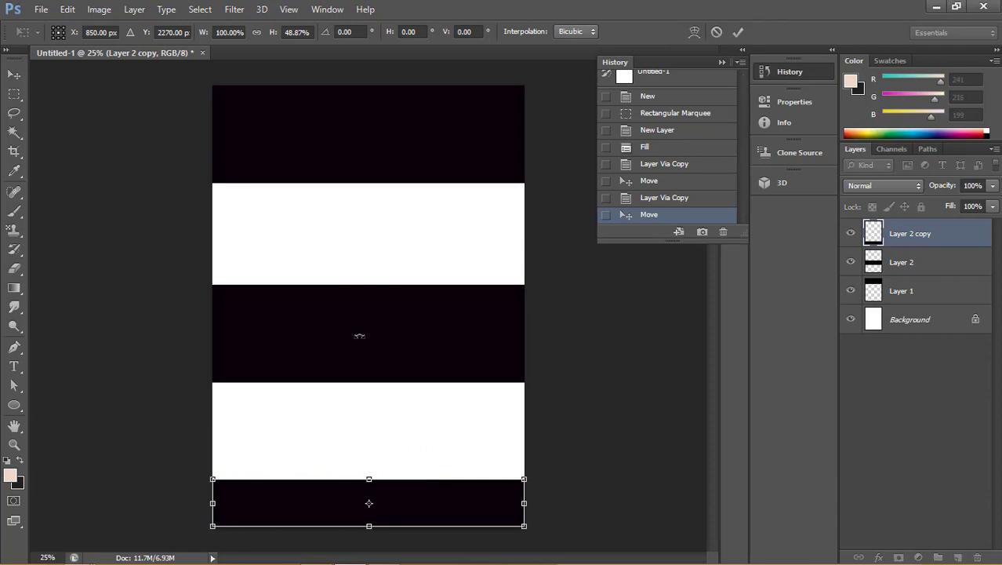
# Commit the bottom band's resize, then stretch the middle band taller and slightly lower.
pyautogui.click(738, 31)
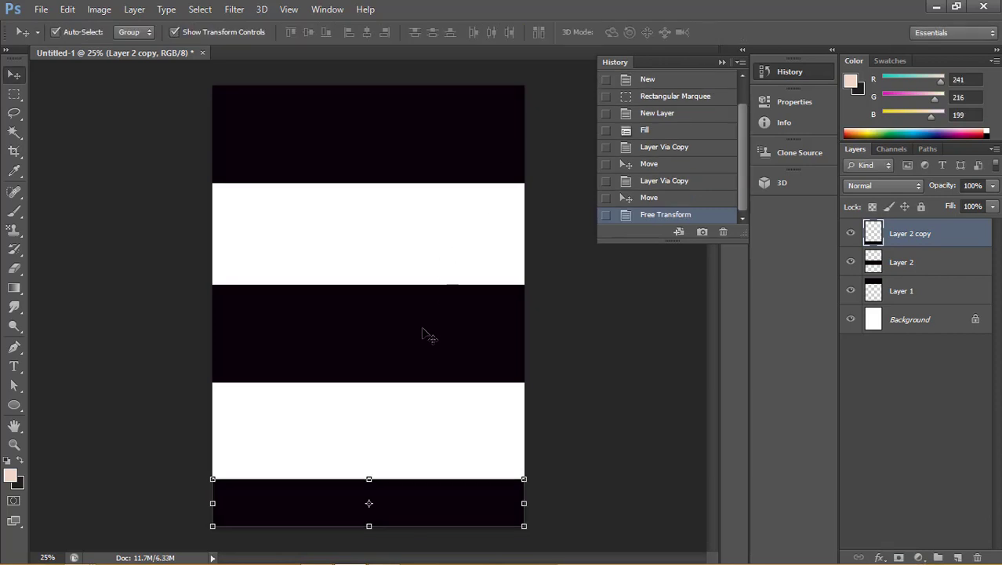
pyautogui.click(402, 313)
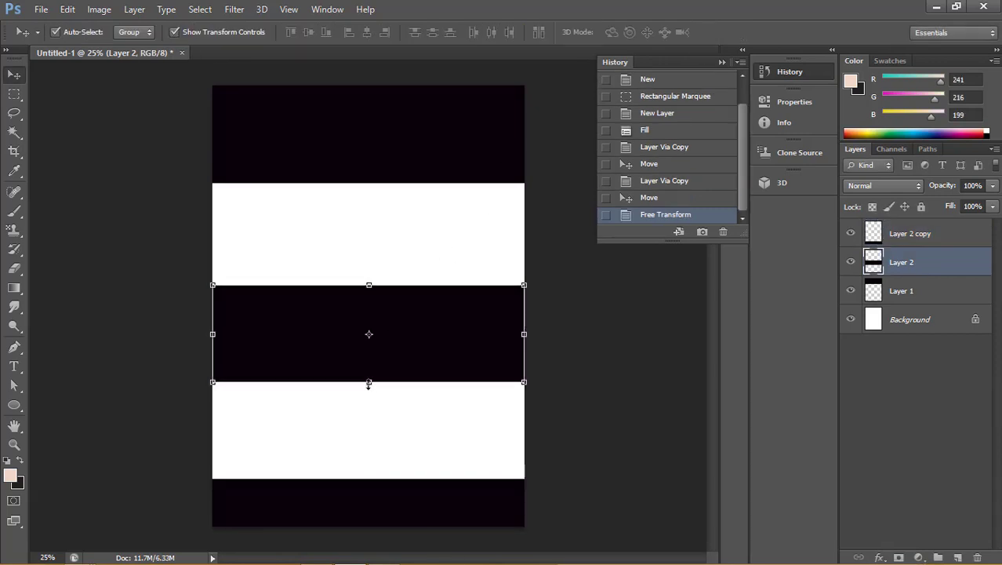
pyautogui.moveTo(368, 384); pyautogui.dragTo(367, 436)
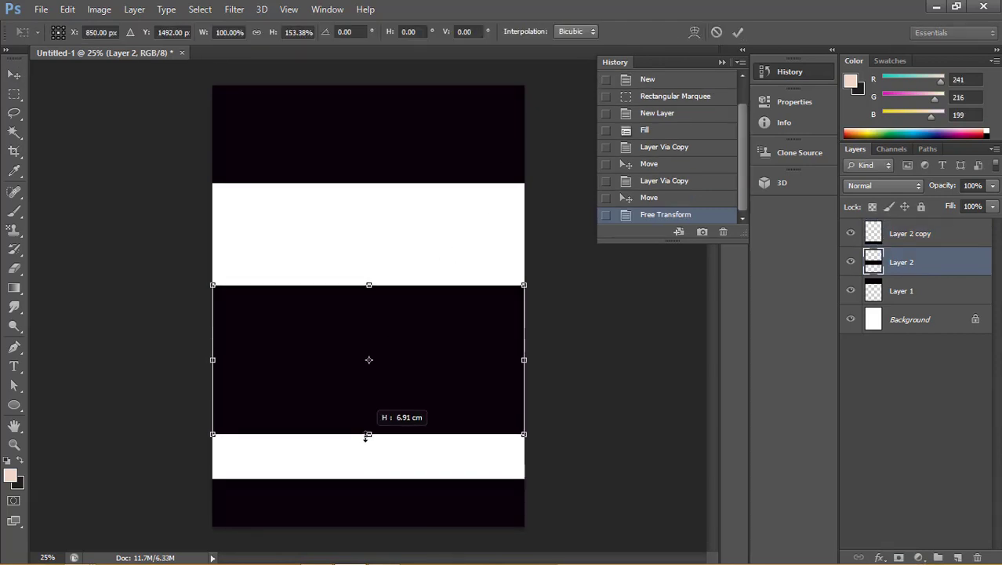
pyautogui.moveTo(432, 376); pyautogui.dragTo(430, 392)
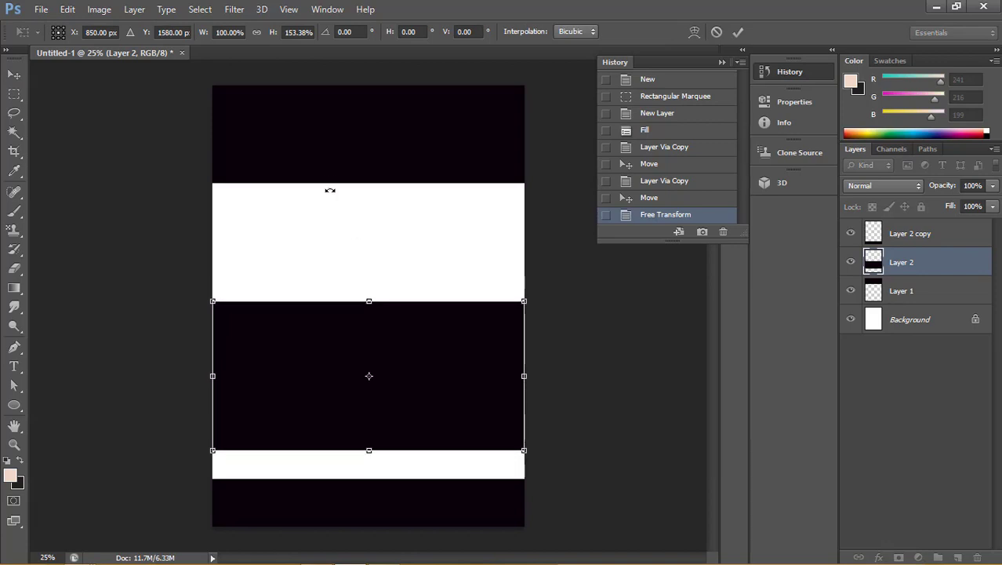
pyautogui.click(738, 32)
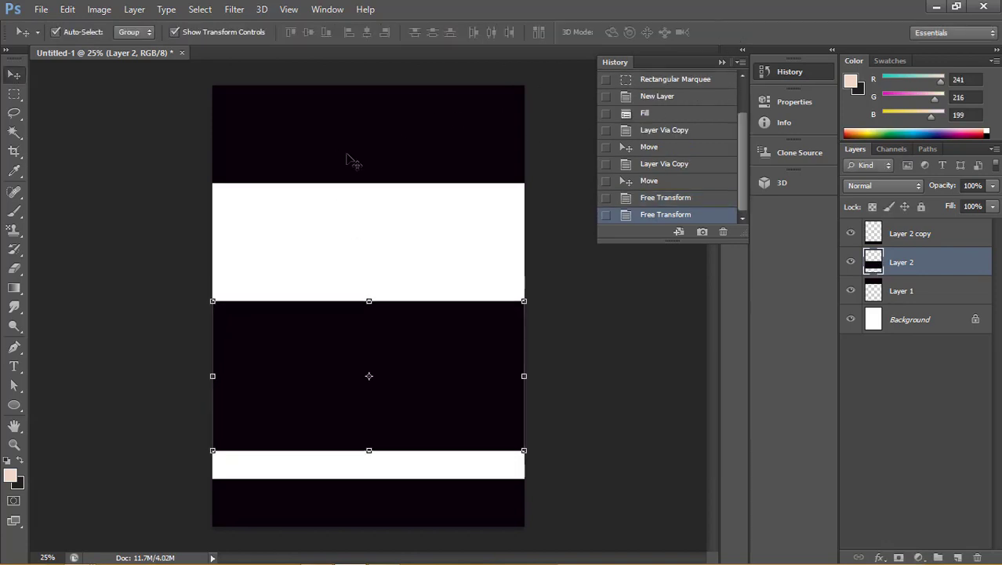
# Resize the top black band to 108.27% height and commit it.
pyautogui.click(253, 167)
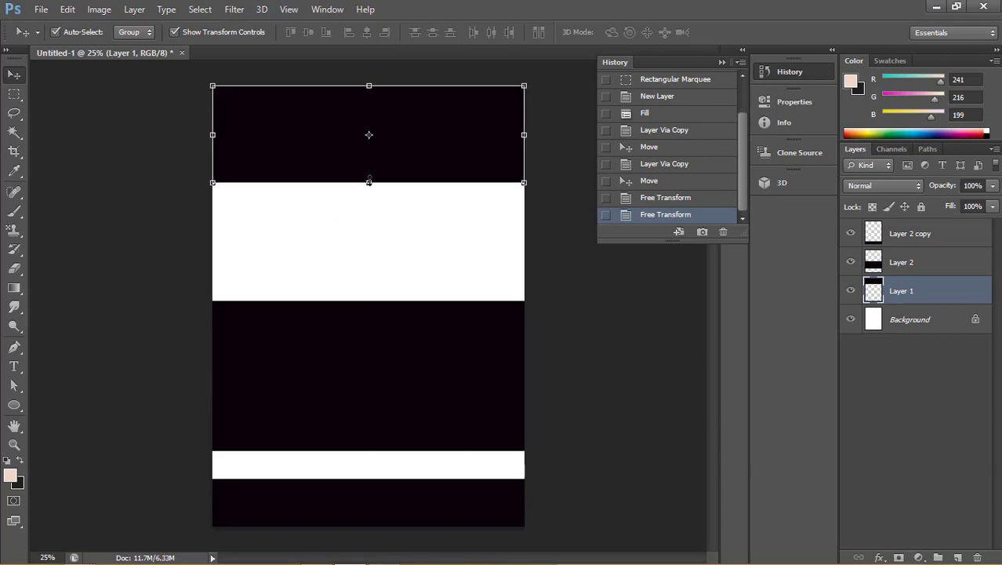
pyautogui.moveTo(369, 183)
pyautogui.mouseDown()
pyautogui.moveTo(368, 199)
pyautogui.moveTo(368, 190)
pyautogui.mouseUp()
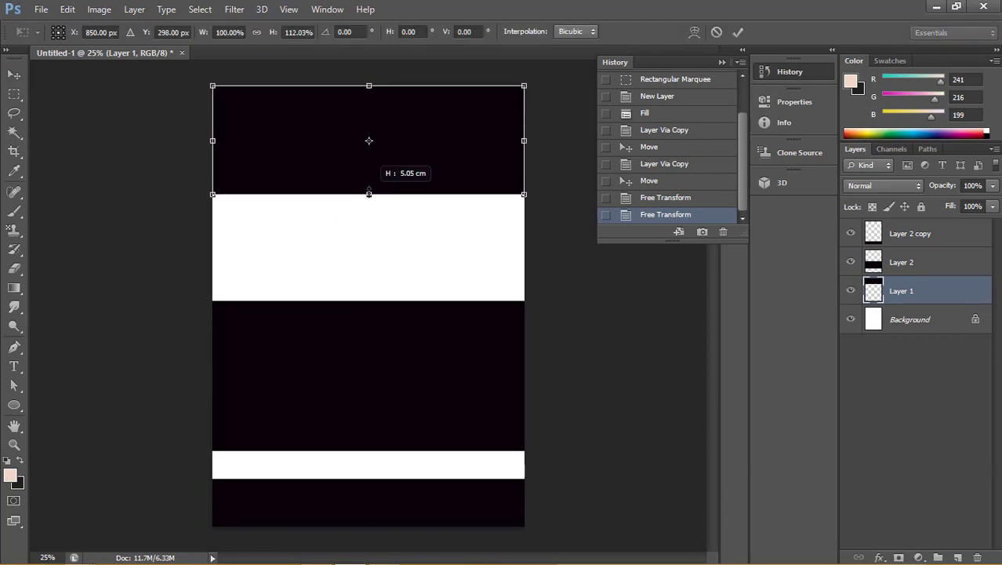
pyautogui.moveTo(368, 191); pyautogui.dragTo(369, 189)
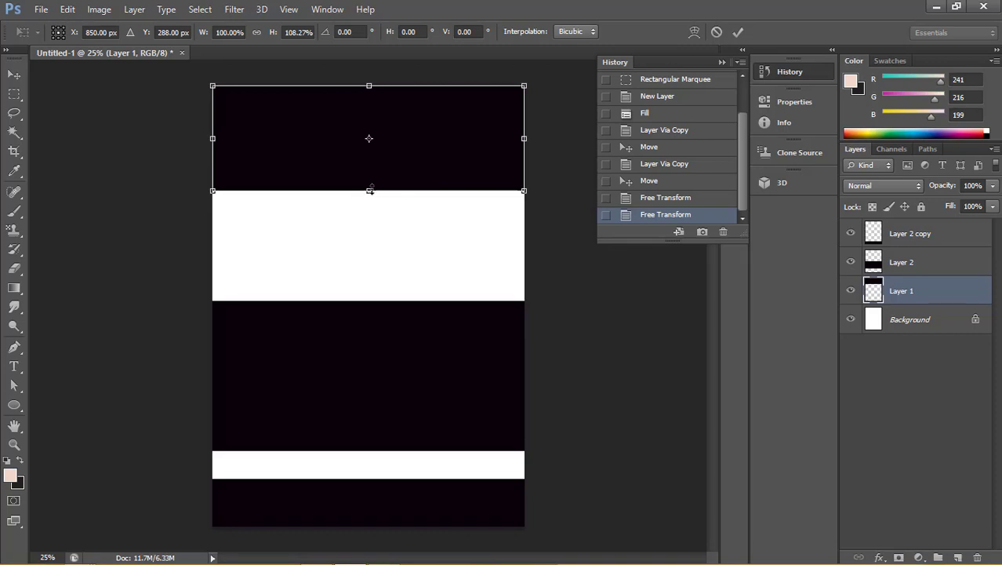
pyautogui.click(738, 32)
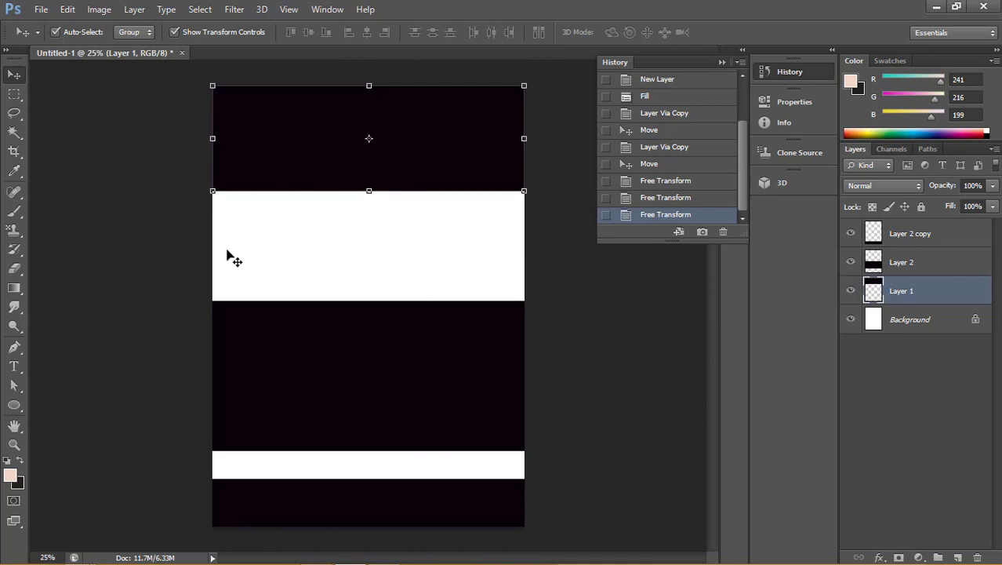
# Fill a square over the header's left edge with 50% gray on Layer 3, duplicated as Layer 4.
pyautogui.click(16, 93)
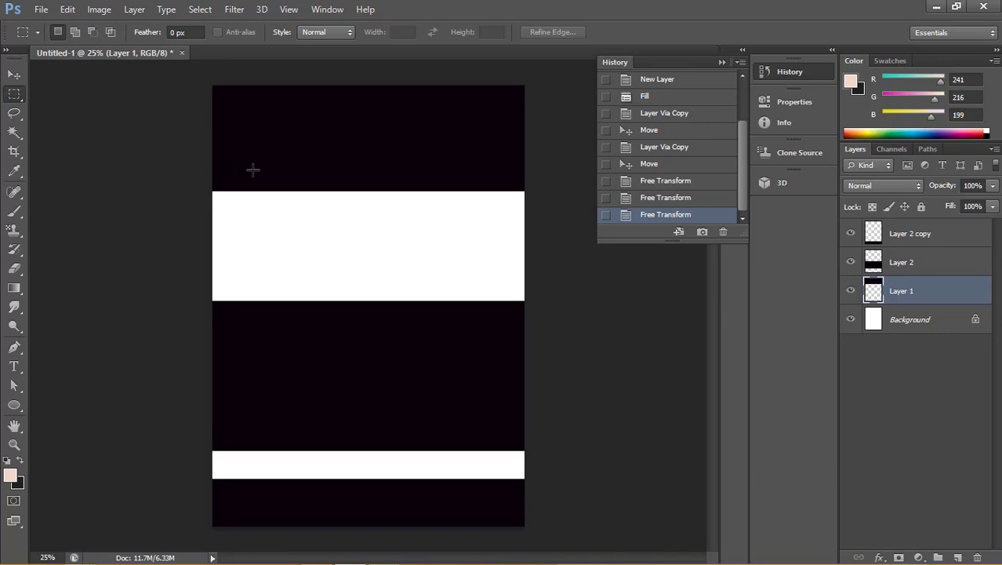
pyautogui.moveTo(228, 166); pyautogui.dragTo(308, 259)
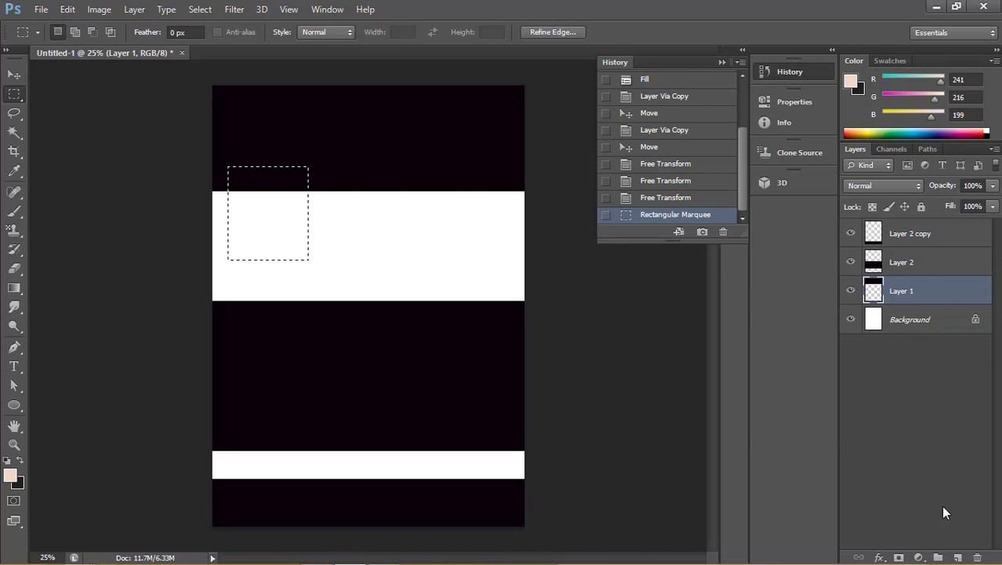
pyautogui.click(957, 555)
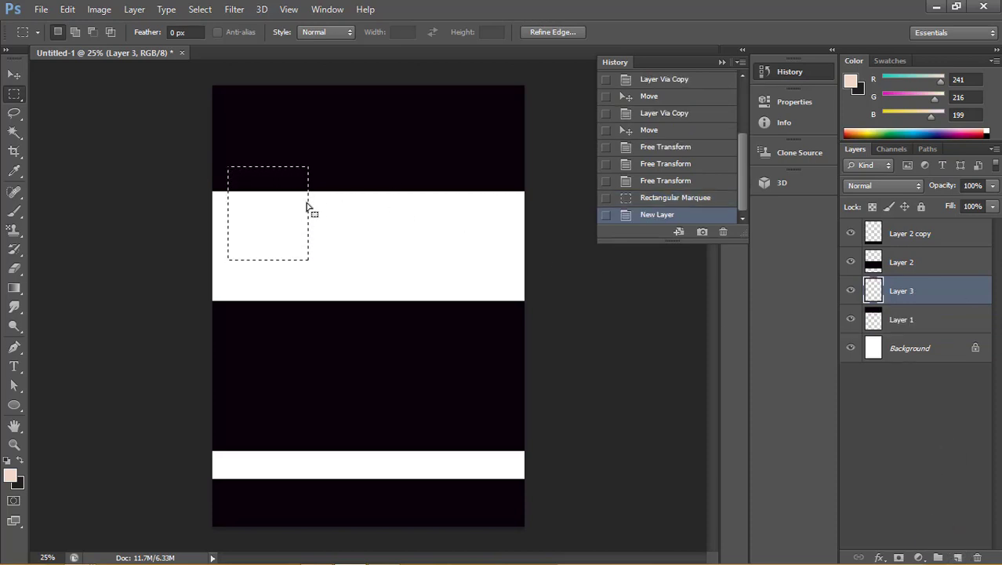
pyautogui.press('i')
pyautogui.hotkey('shift', 'F5')
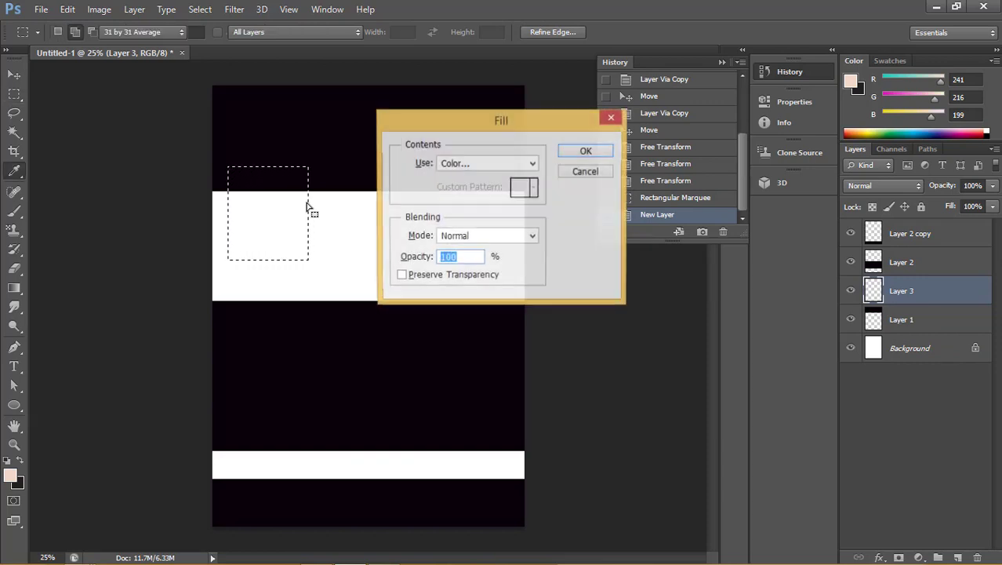
pyautogui.click(488, 163)
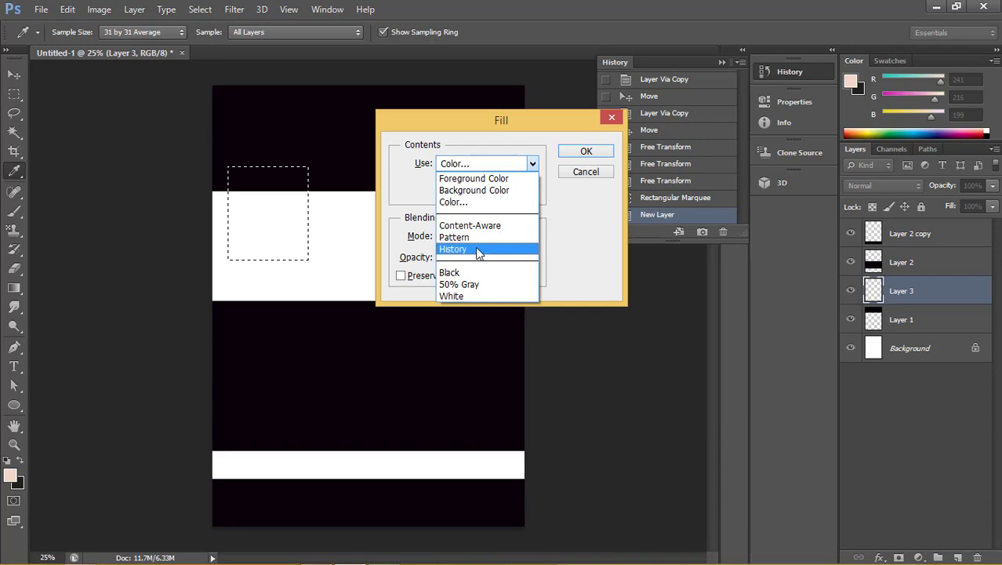
pyautogui.click(480, 282)
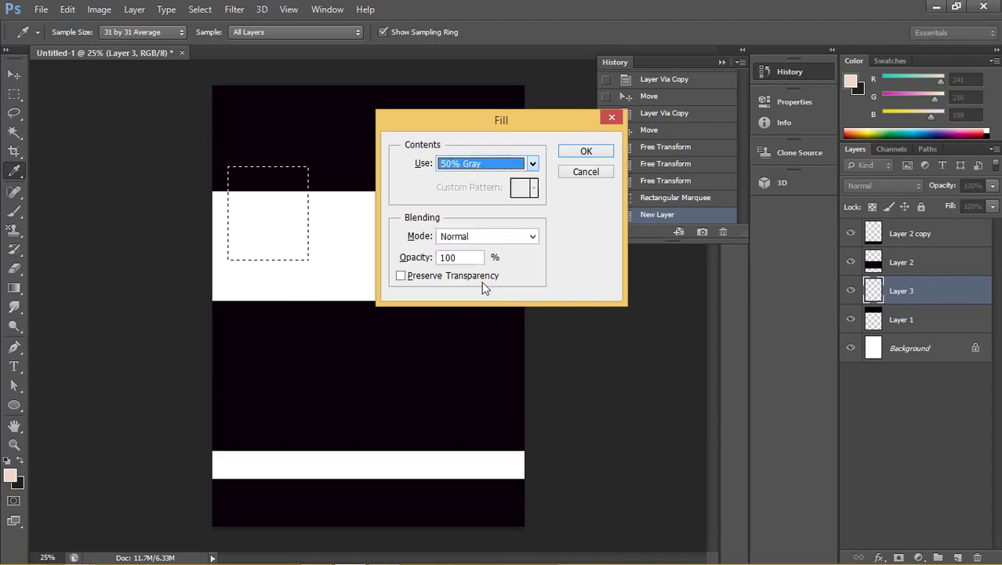
pyautogui.click(586, 152)
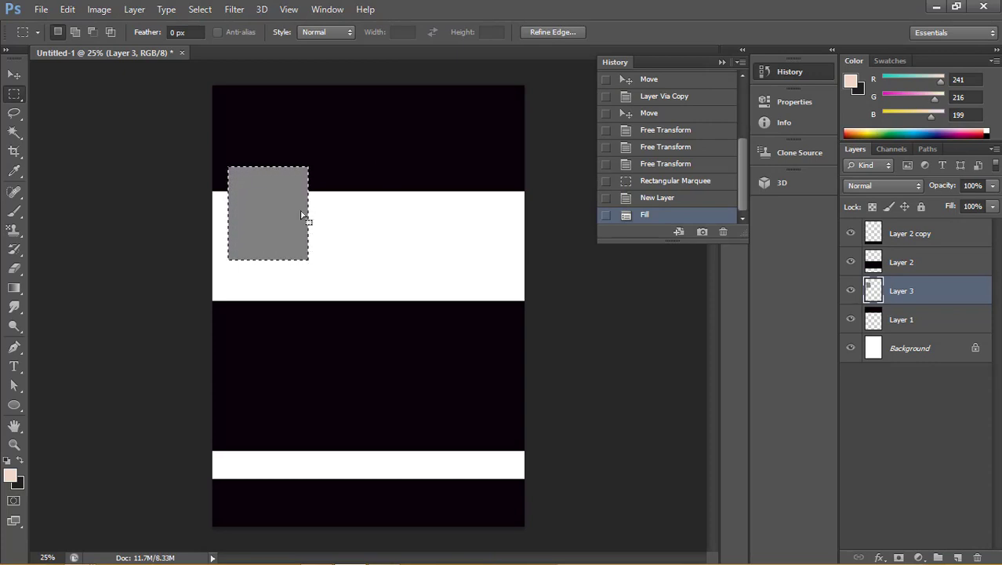
pyautogui.hotkey('ctrl', 'j')
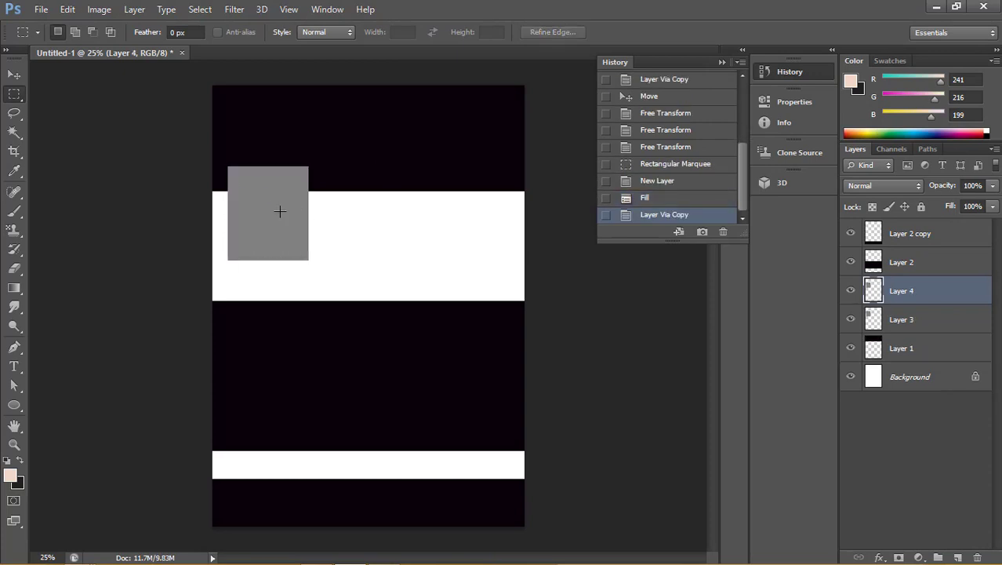
# Place the copied gray box right of the original and add a third evenly spaced box.
pyautogui.click(14, 74)
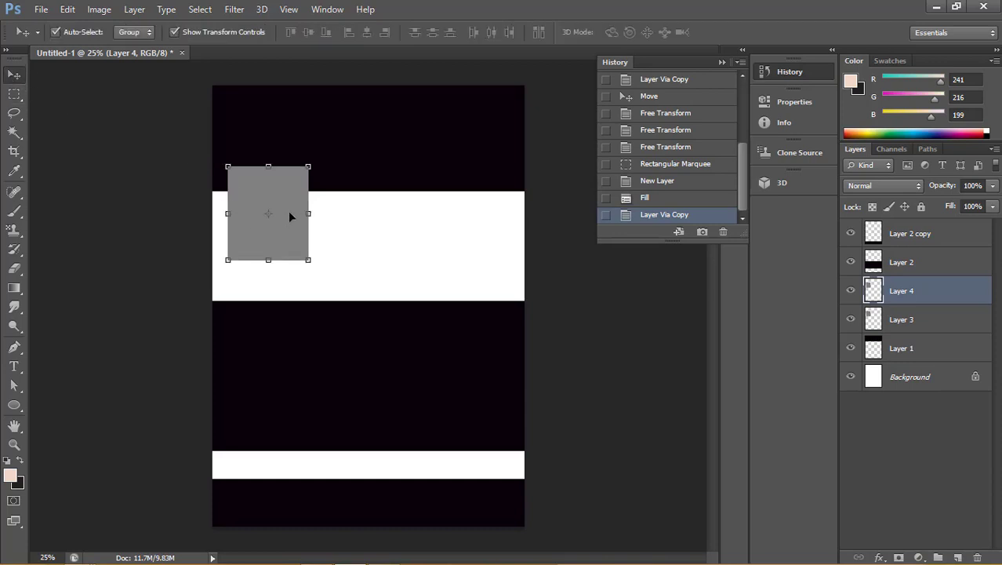
pyautogui.moveTo(285, 207); pyautogui.dragTo(385, 211)
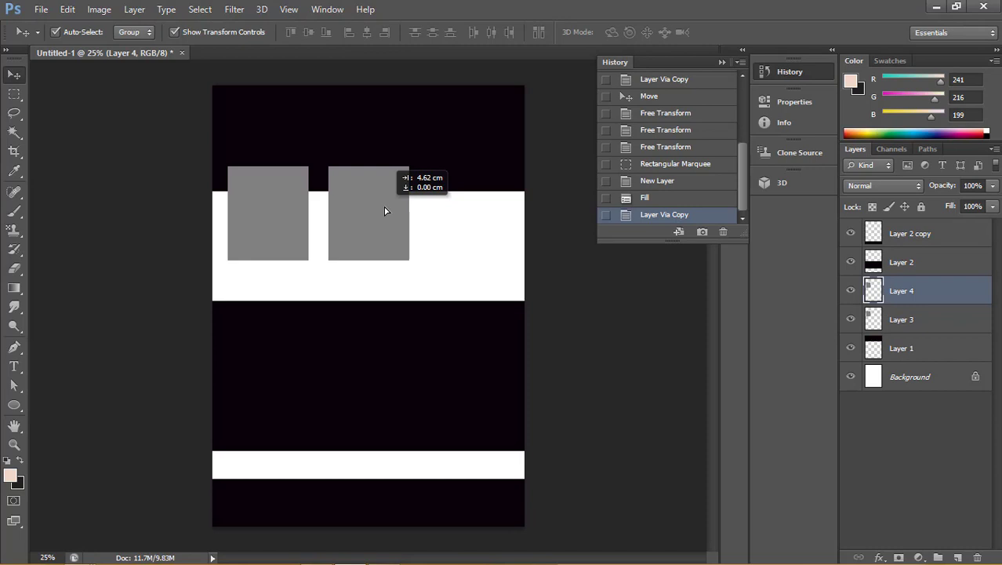
pyautogui.moveTo(384, 210); pyautogui.dragTo(388, 209)
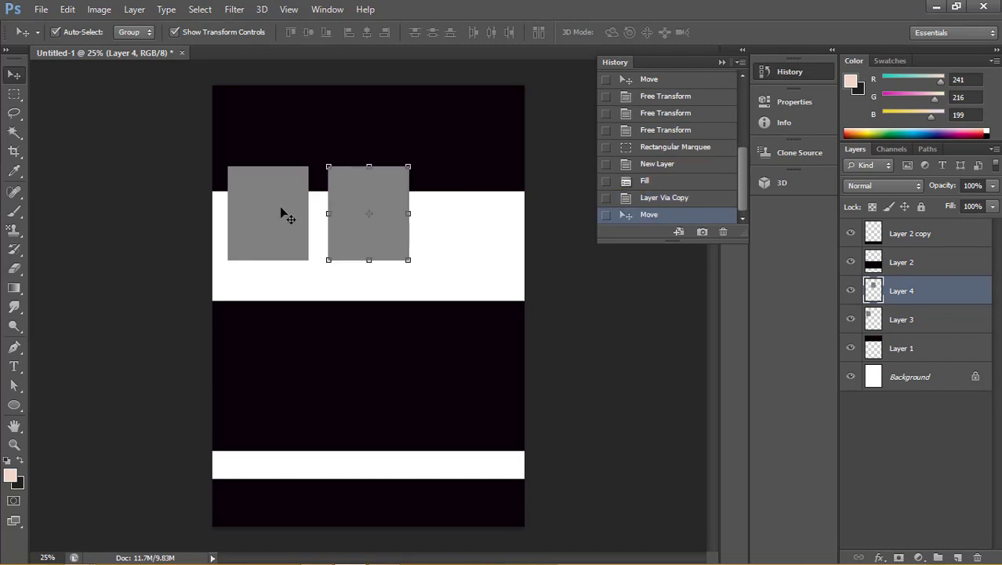
pyautogui.hotkey('ctrl', 'j')
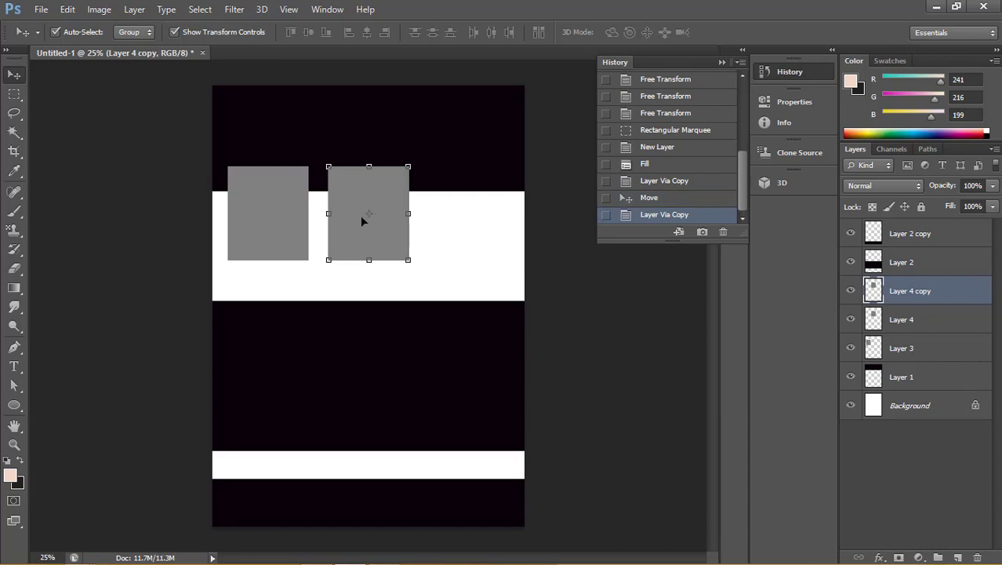
pyautogui.moveTo(392, 212); pyautogui.dragTo(492, 222)
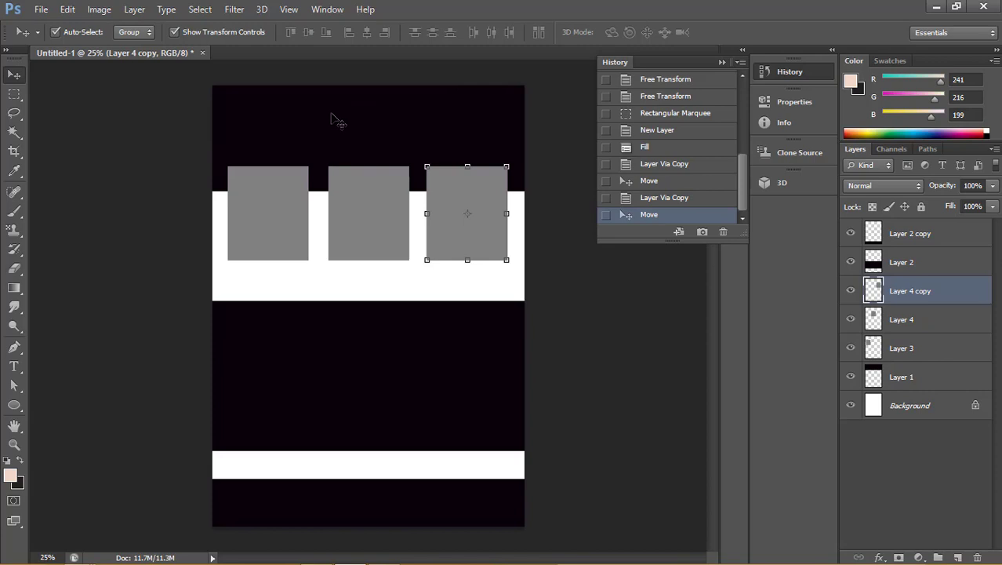
pyautogui.click(225, 112)
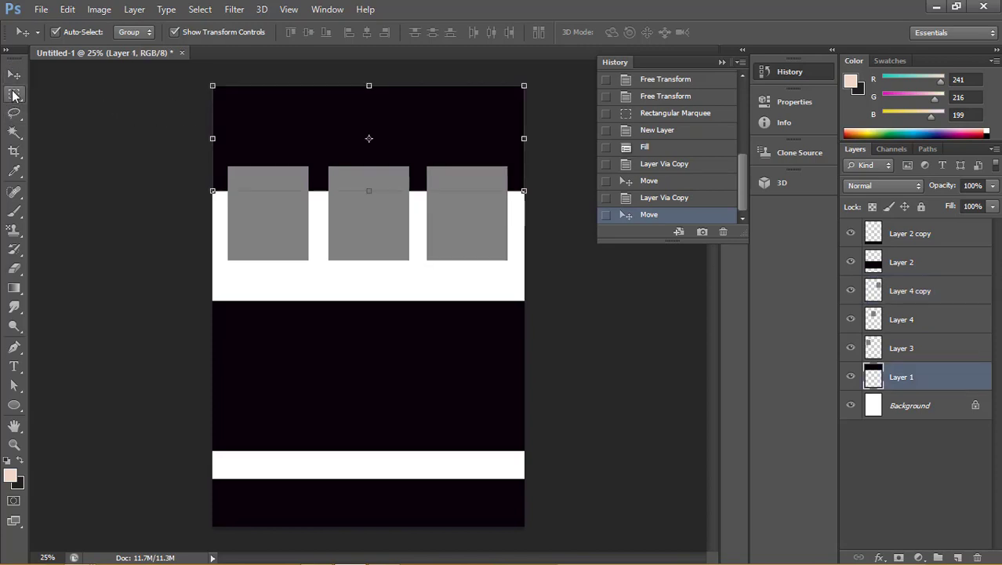
# Fill a small 50% gray rectangle at the header's top-left on new Layer 5.
pyautogui.click(14, 93)
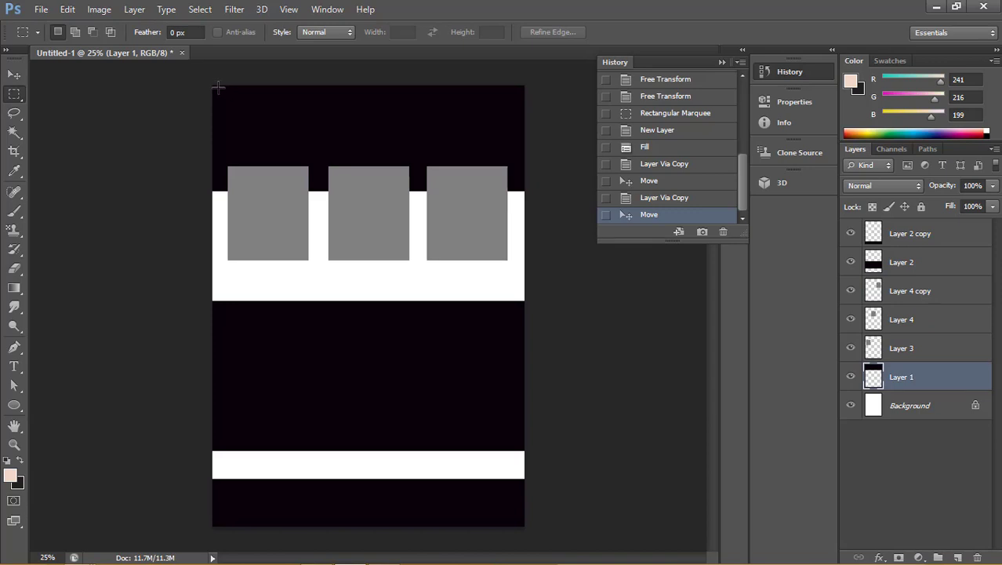
pyautogui.moveTo(218, 87); pyautogui.dragTo(320, 129)
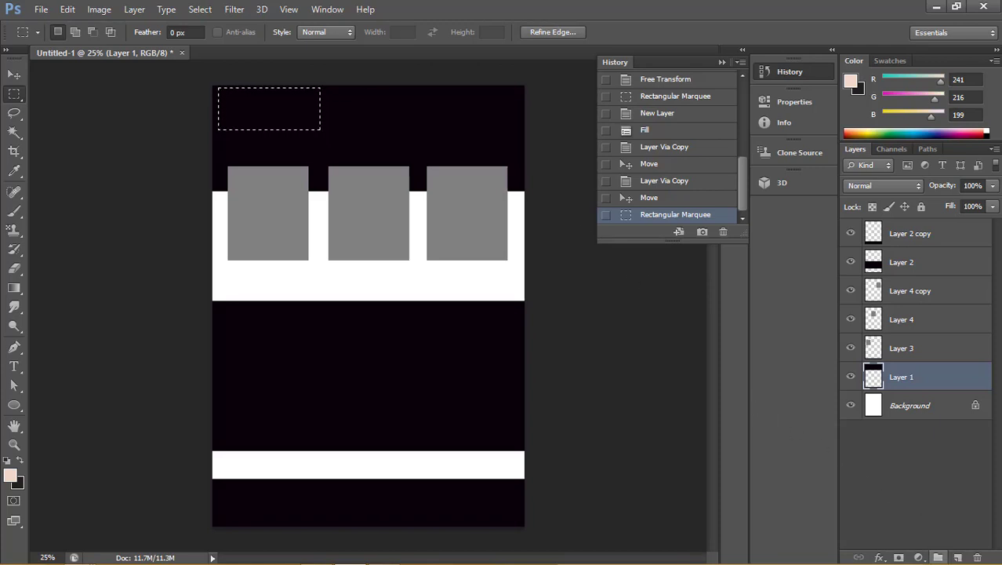
pyautogui.click(958, 556)
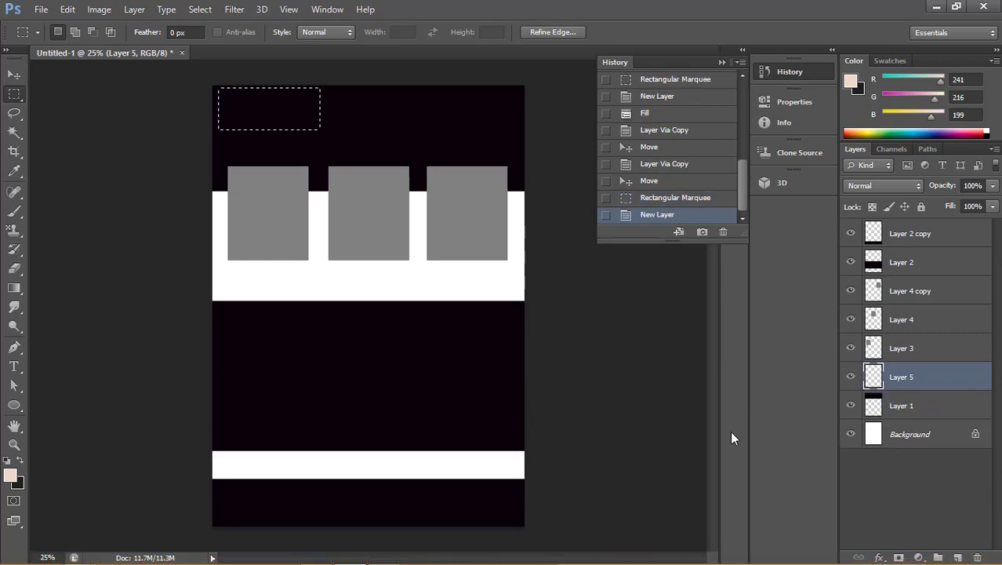
pyautogui.hotkey('shift', 'F5')
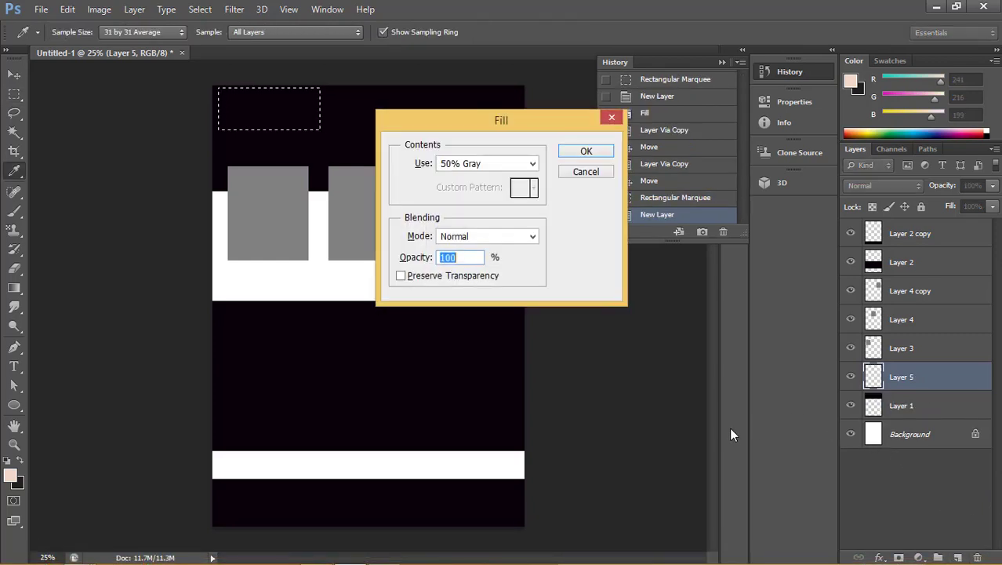
pyautogui.click(588, 152)
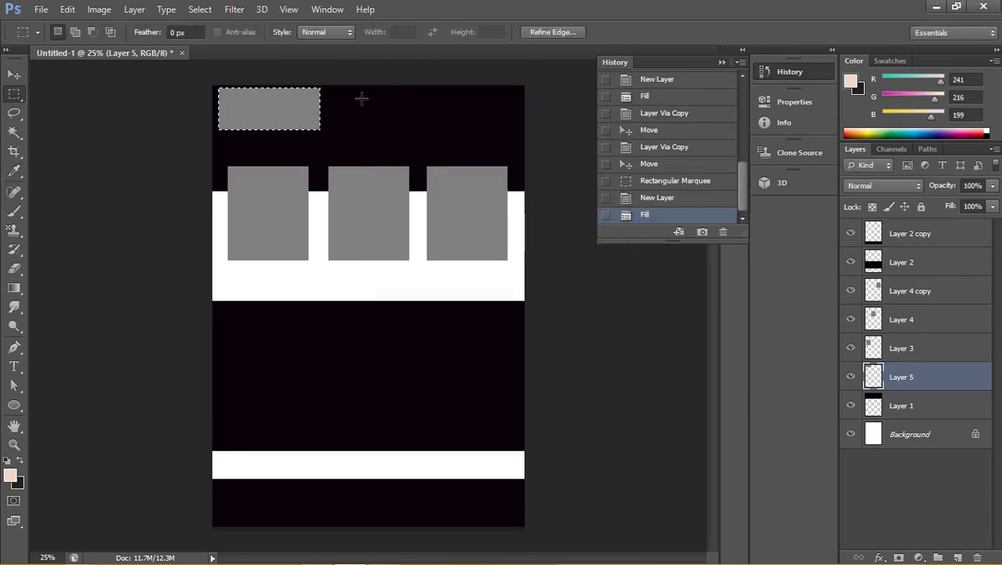
pyautogui.moveTo(354, 97)
pyautogui.mouseDown()
pyautogui.moveTo(518, 119)
pyautogui.moveTo(519, 135)
pyautogui.mouseUp()
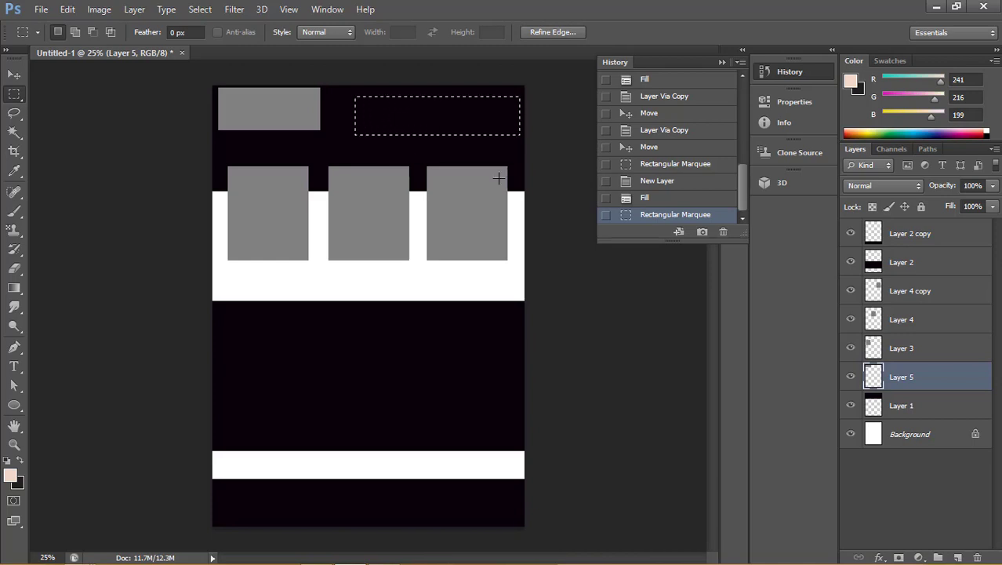
# Fill the top-right selection with a wide 50% gray bar on new Layer 6.
pyautogui.click(959, 557)
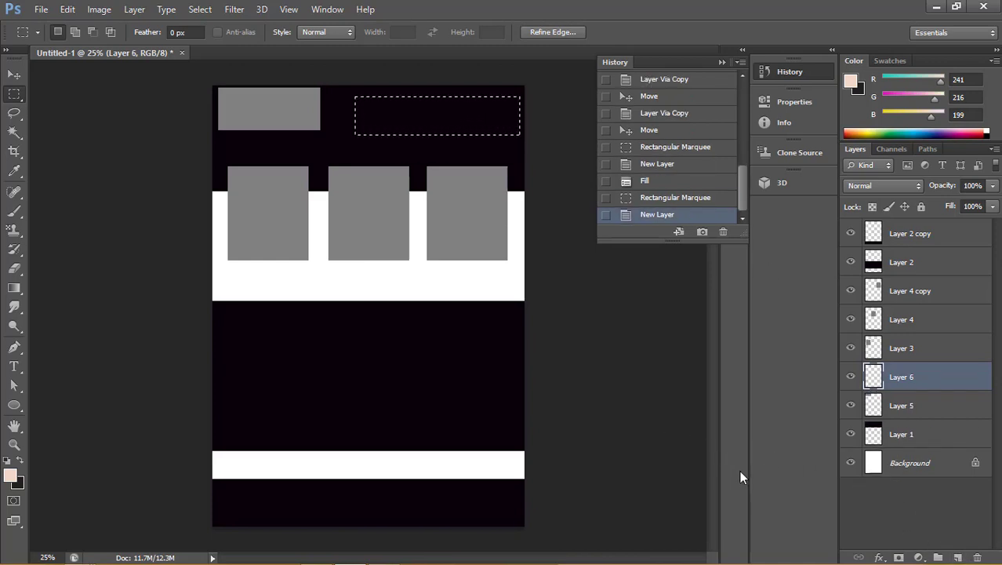
pyautogui.hotkey('shift', 'F5')
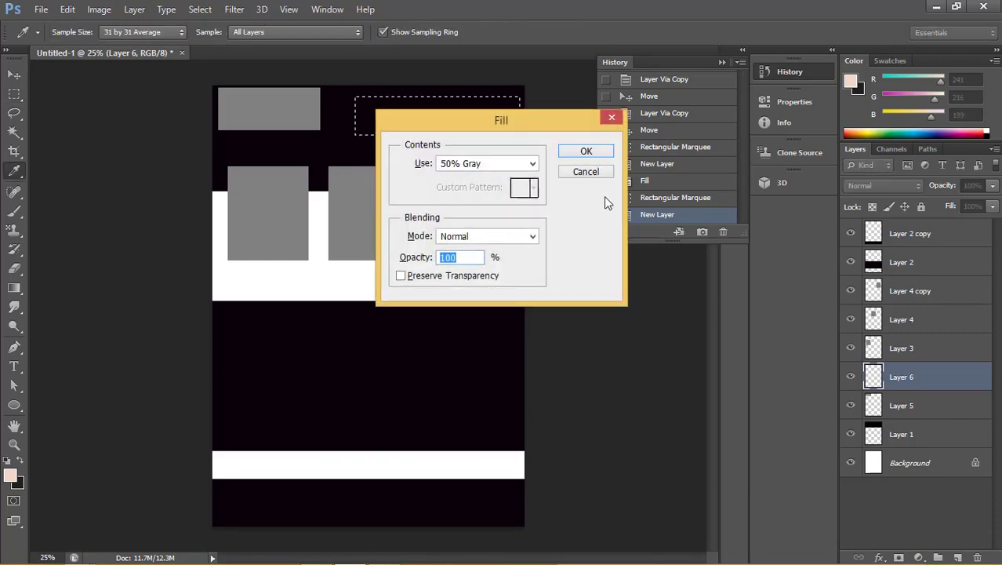
pyautogui.click(598, 153)
pyautogui.press('m')
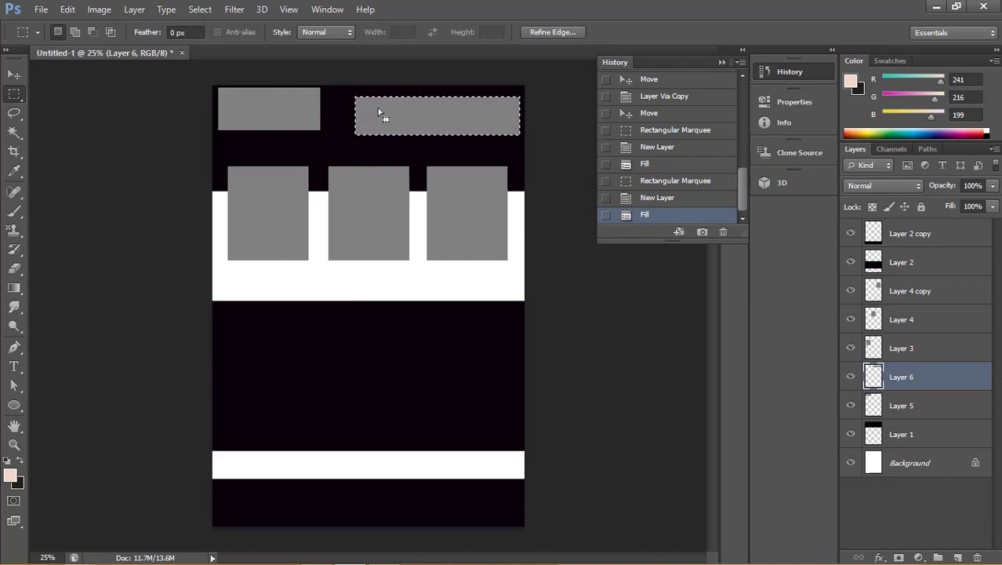
# Select the gray box layers and try moving the top-right bar, dismissing the empty-selection error.
pyautogui.click(13, 75)
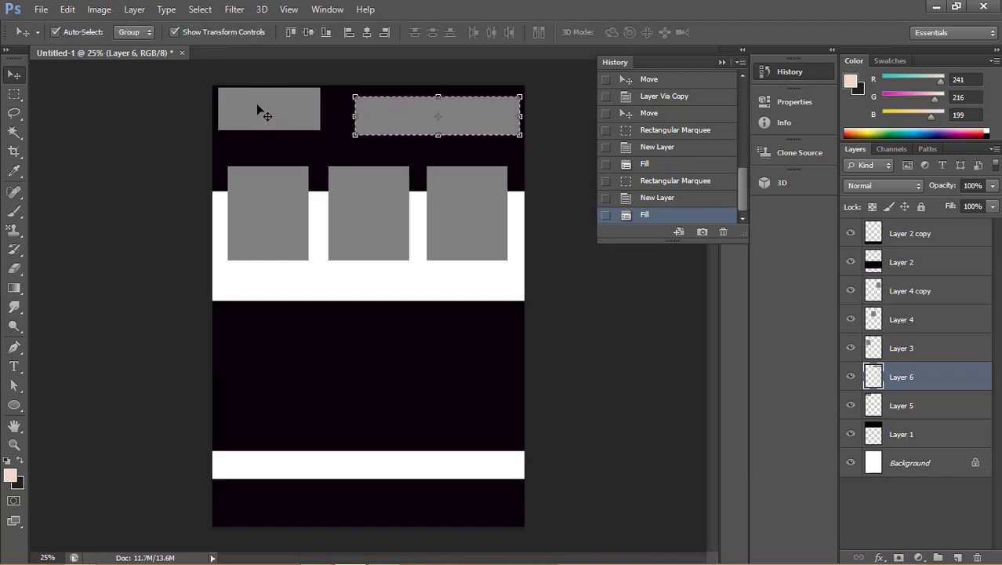
pyautogui.click(261, 111)
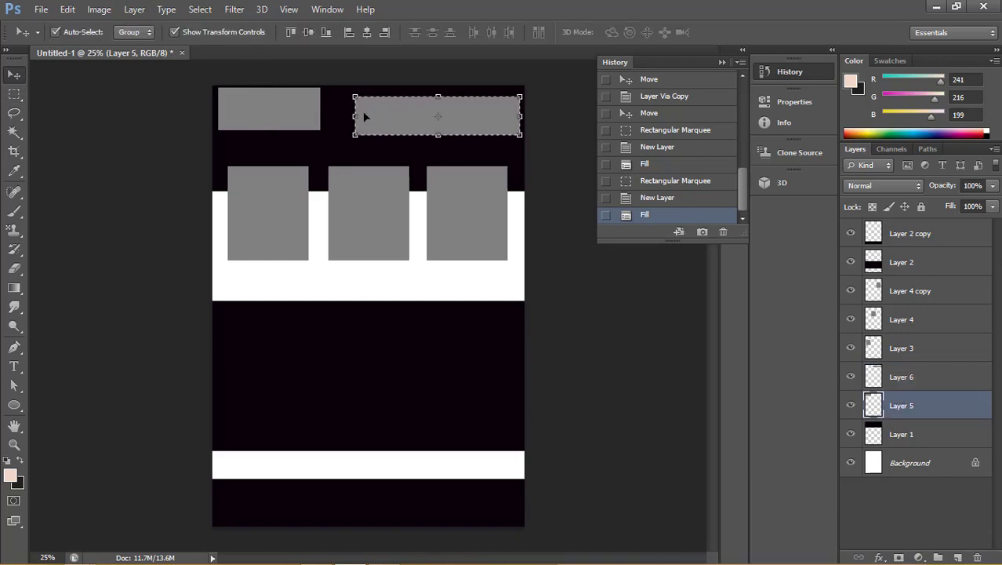
pyautogui.click(447, 224)
pyautogui.click(462, 119)
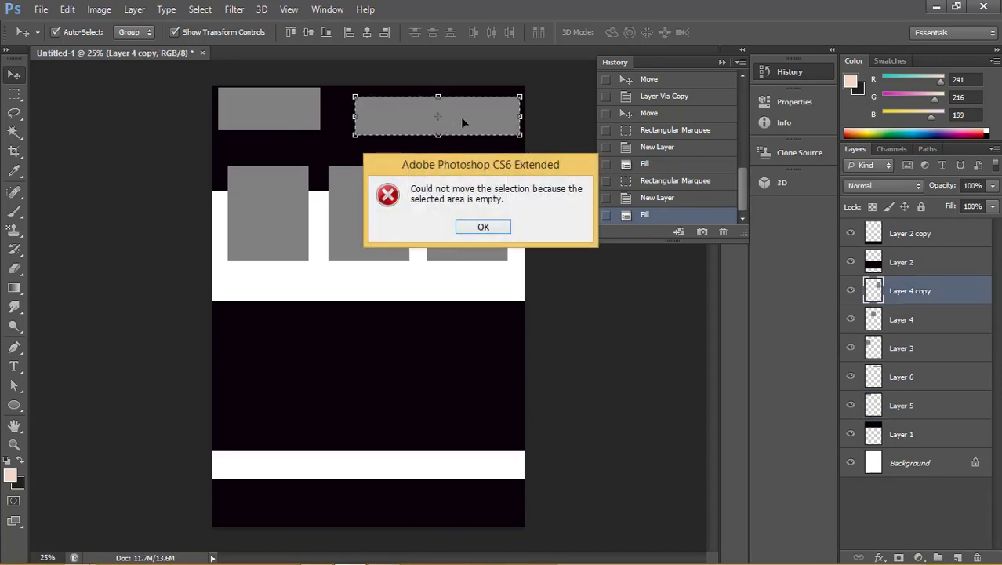
pyautogui.click(480, 227)
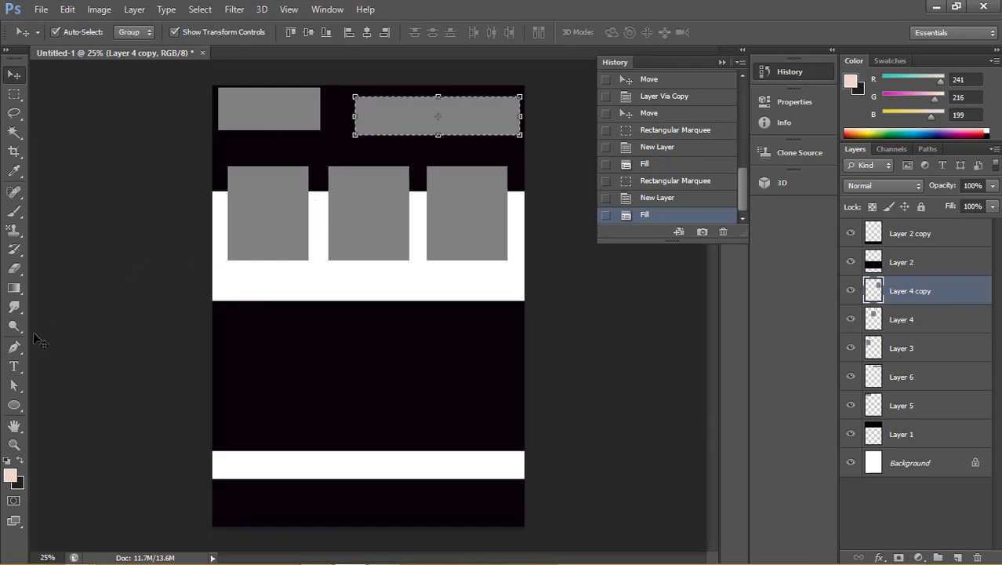
# Start a text layer on the top-left box, then revert to the Fill state in History.
pyautogui.click(14, 367)
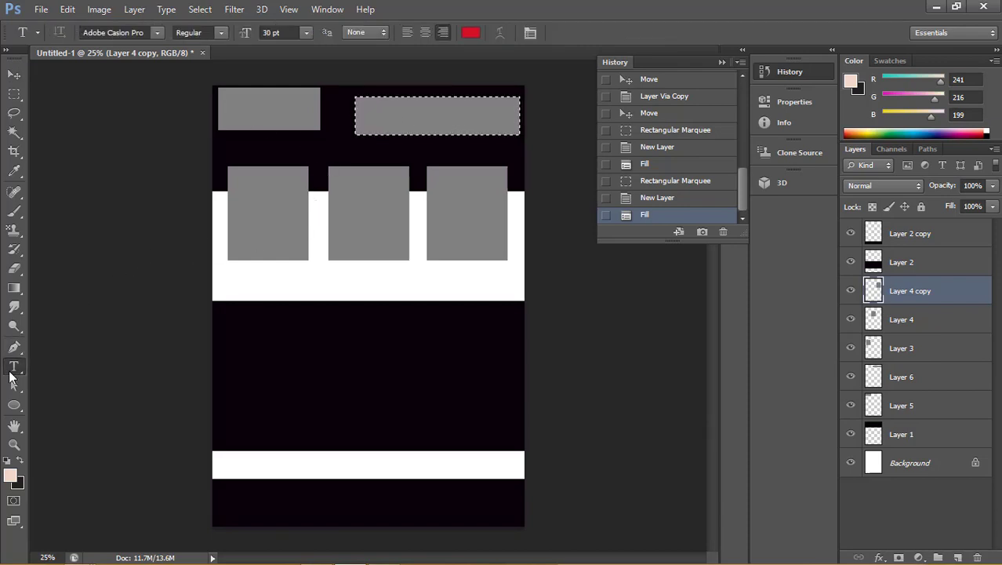
pyautogui.click(253, 98)
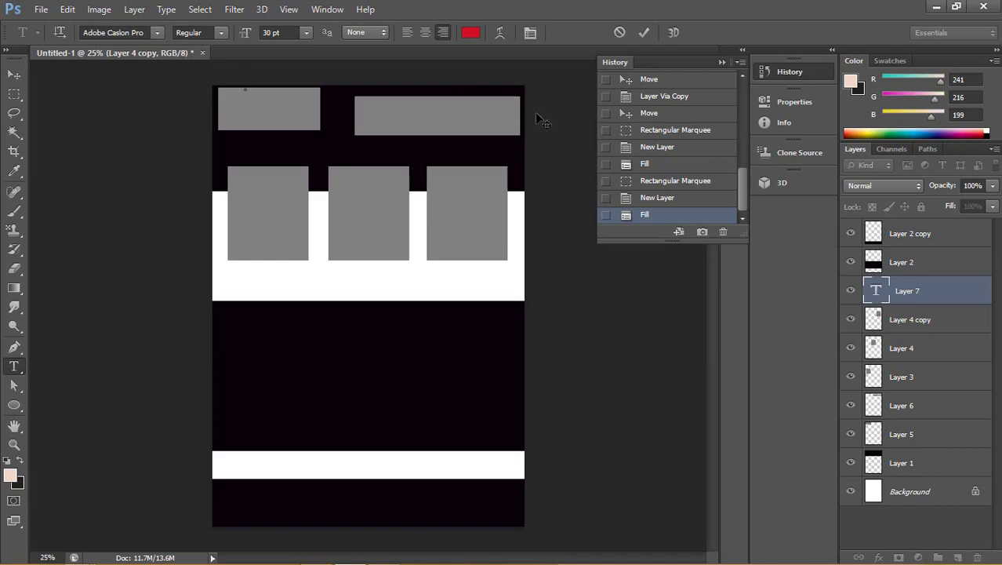
pyautogui.click(646, 32)
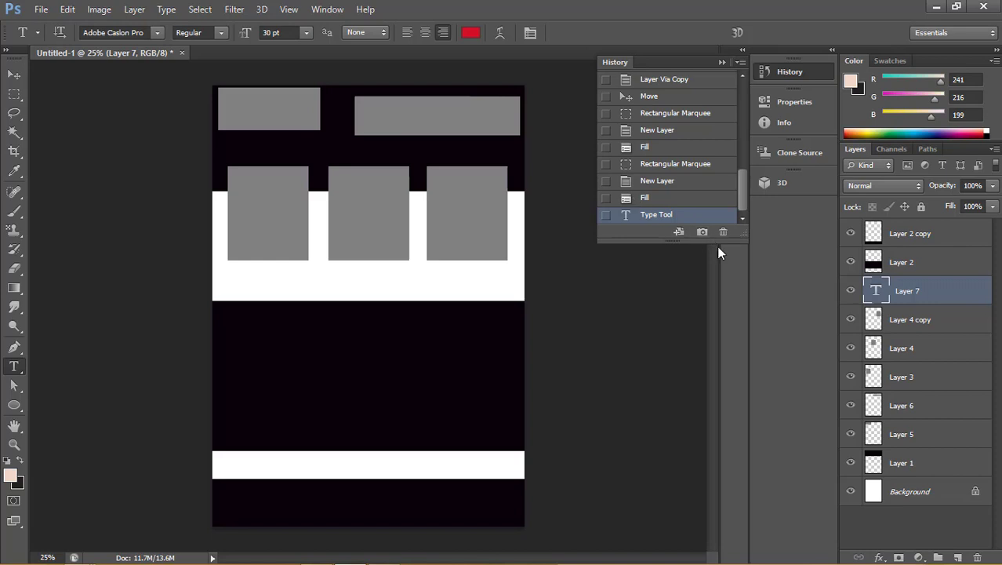
pyautogui.click(642, 200)
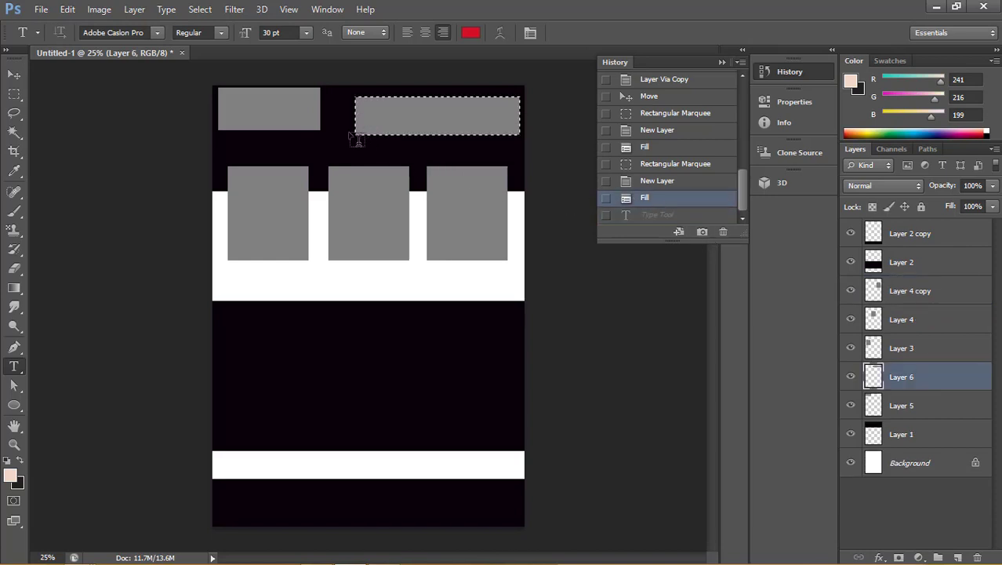
# After another failed move attempt, reselect Layer 5 and clear the marquee selection.
pyautogui.click(13, 79)
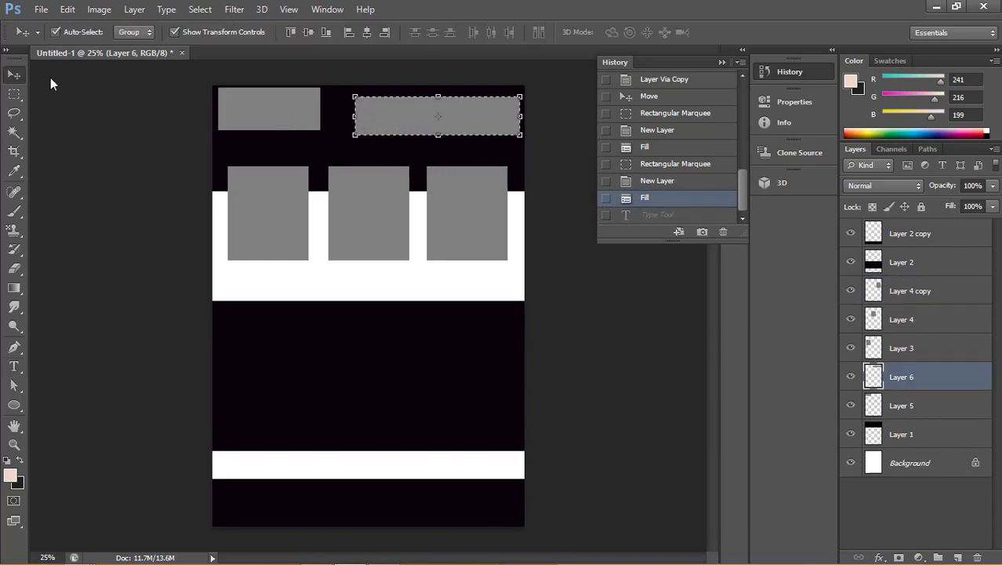
pyautogui.click(295, 102)
pyautogui.click(423, 125)
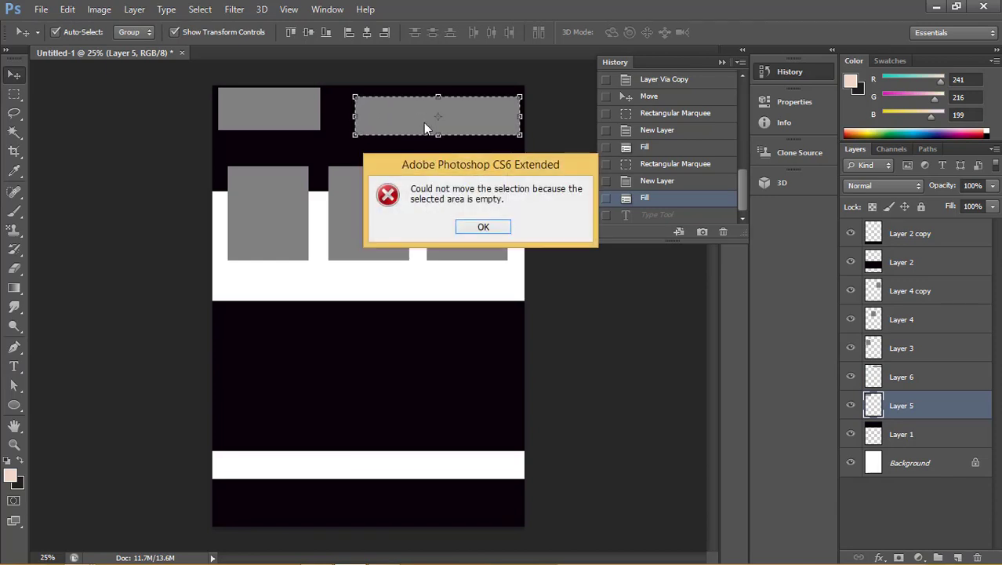
pyautogui.click(488, 231)
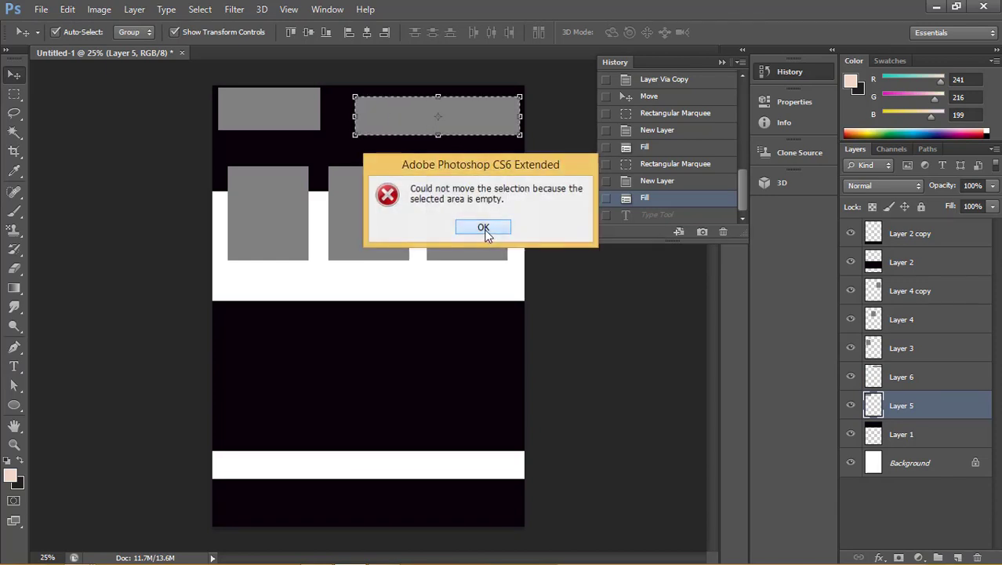
pyautogui.click(924, 441)
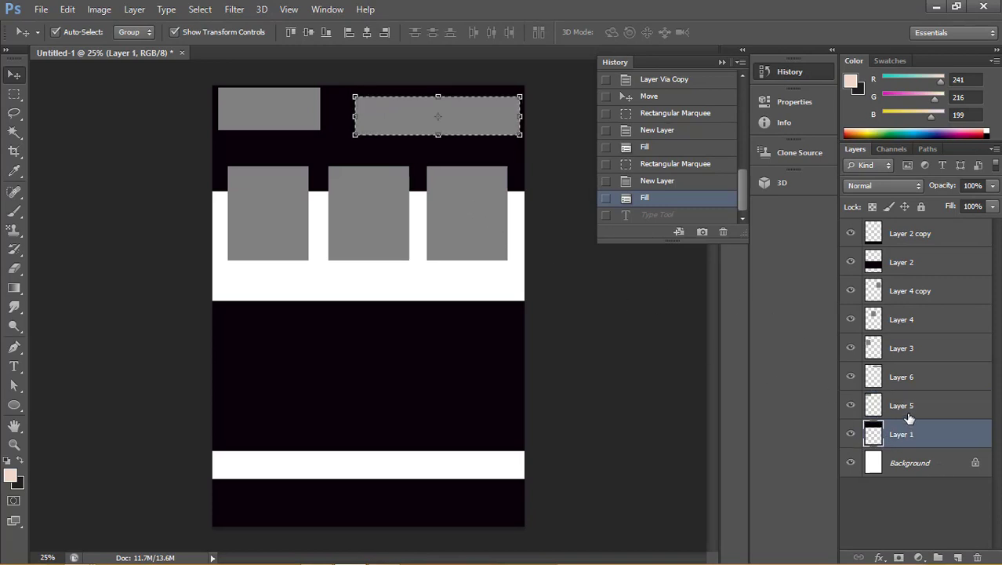
pyautogui.click(904, 411)
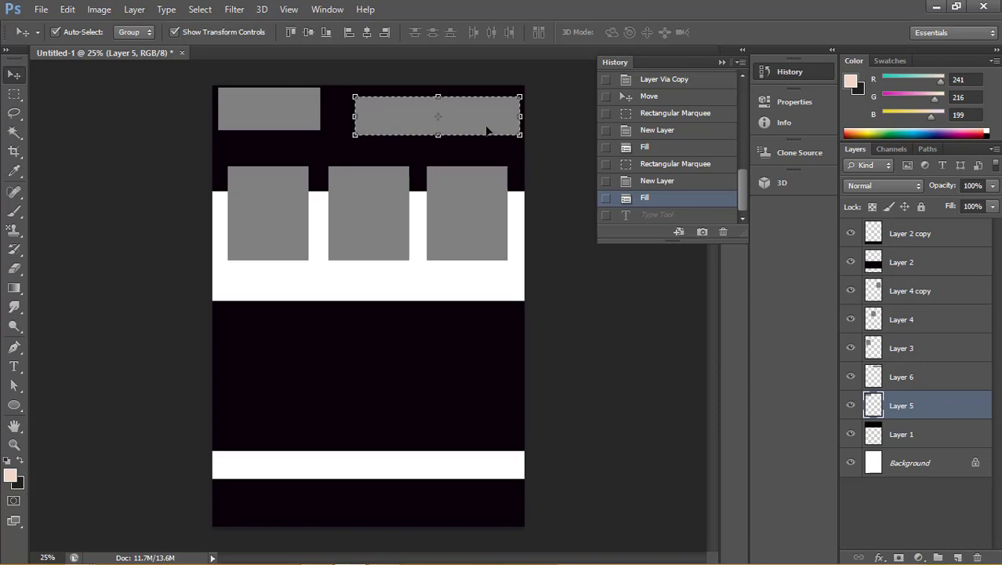
pyautogui.hotkey('ctrl', 'd')
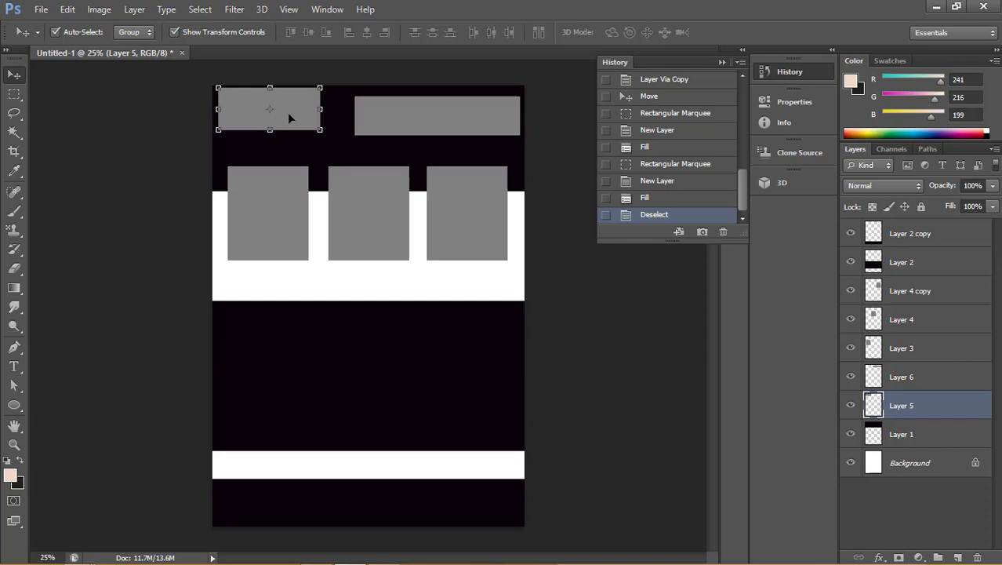
# Type 'car' in the top-left grey box, position it, and select the word.
pyautogui.click(13, 365)
pyautogui.click(234, 104)
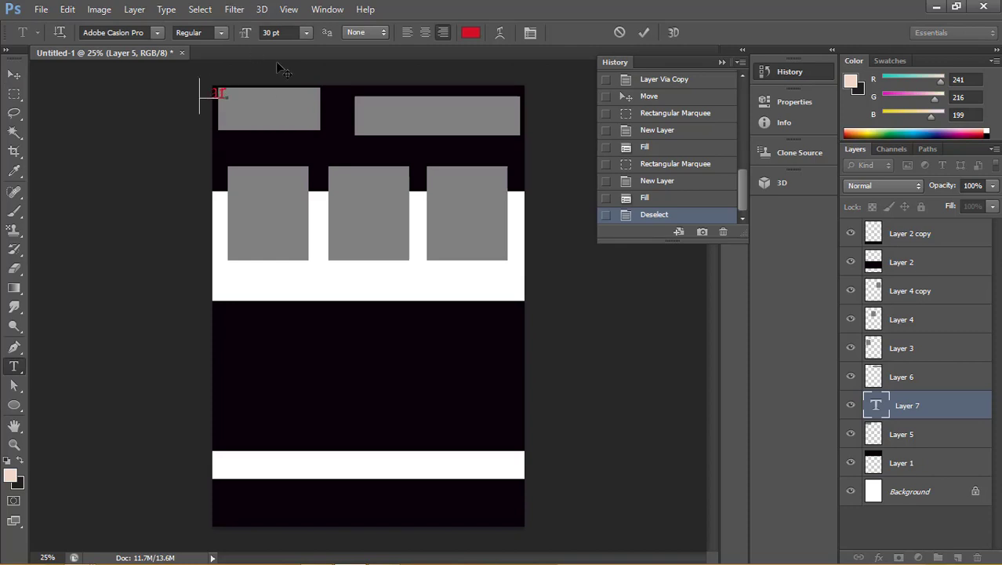
pyautogui.moveTo(266, 80); pyautogui.dragTo(302, 96)
pyautogui.click(241, 105)
pyautogui.doubleClick(243, 100)
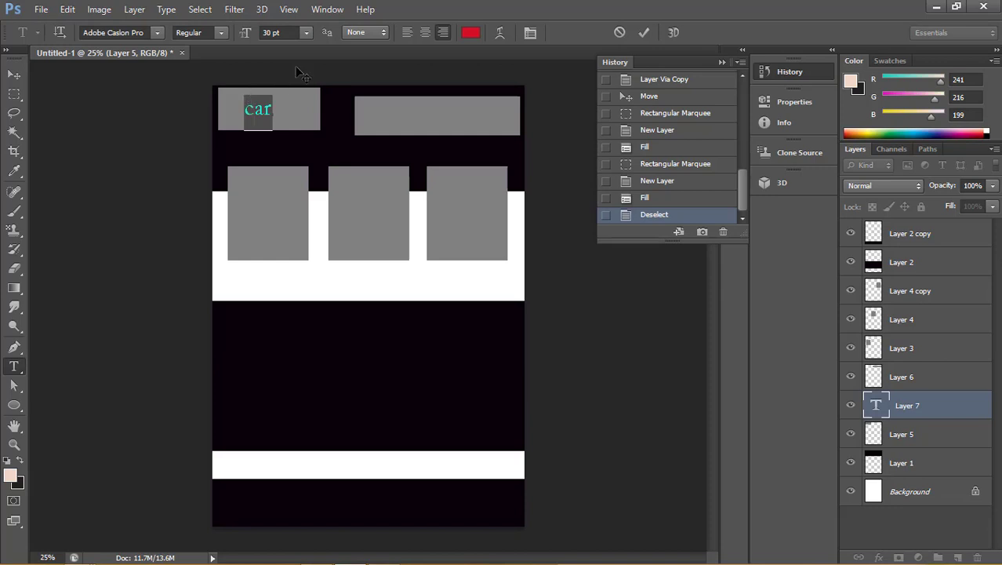
# Set 'car' in Edwardian Script ITC at 60 pt, after trying Chiller at 48 pt.
pyautogui.click(306, 32)
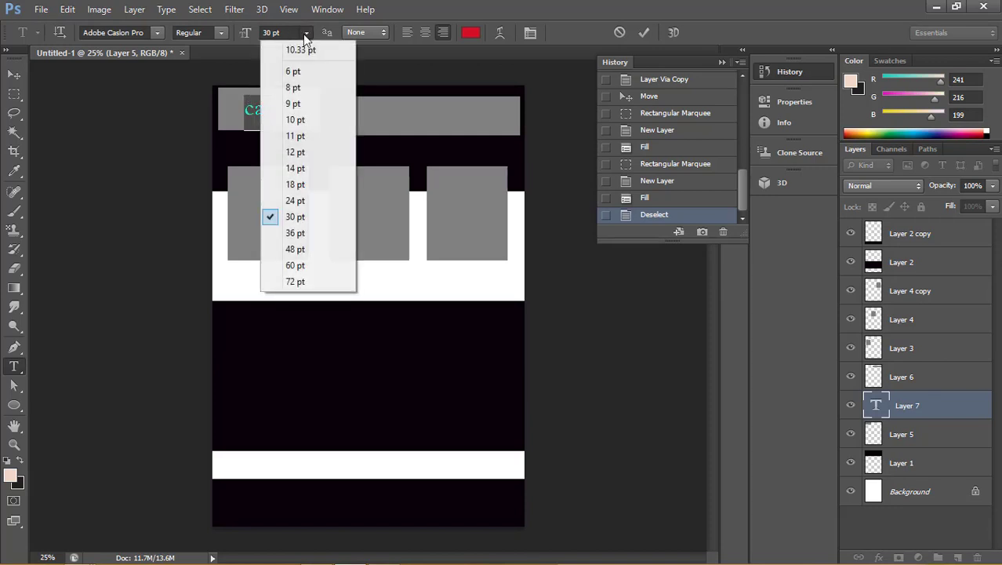
pyautogui.click(295, 249)
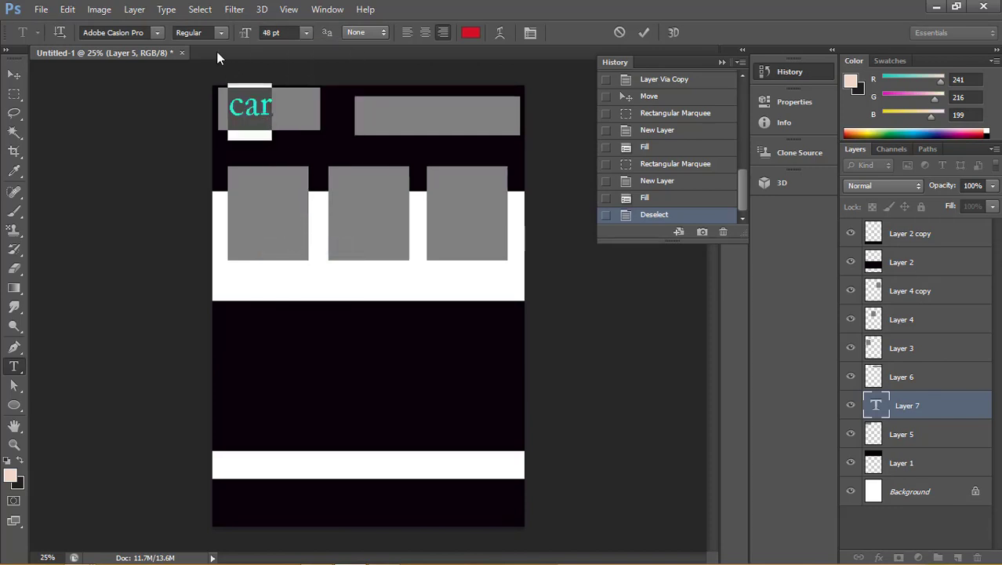
pyautogui.click(157, 33)
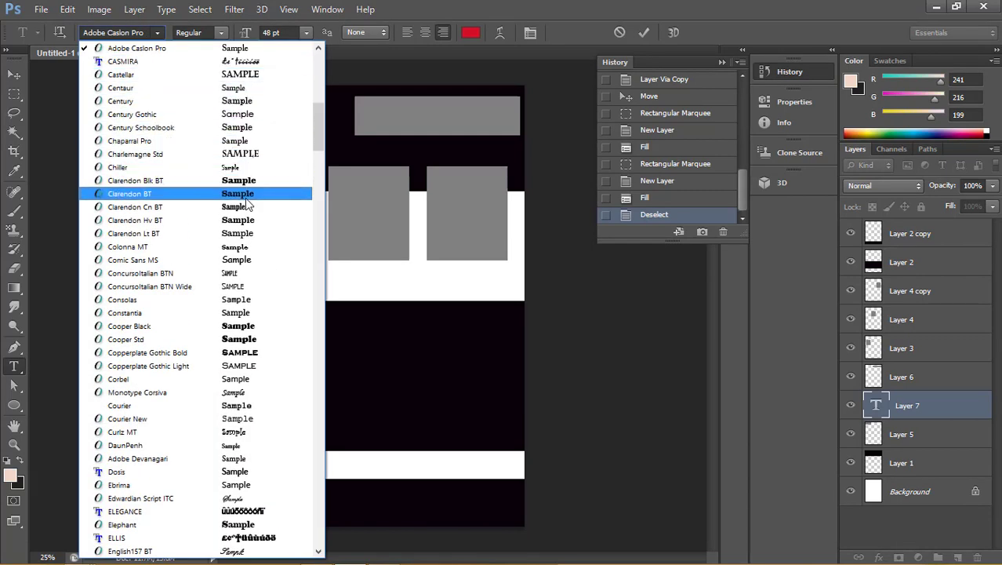
pyautogui.click(244, 167)
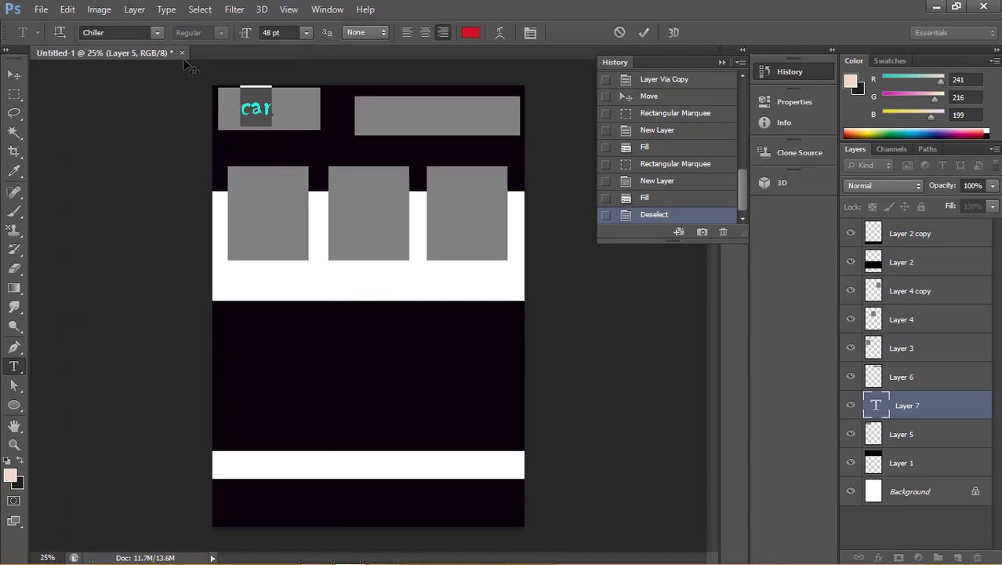
pyautogui.click(157, 33)
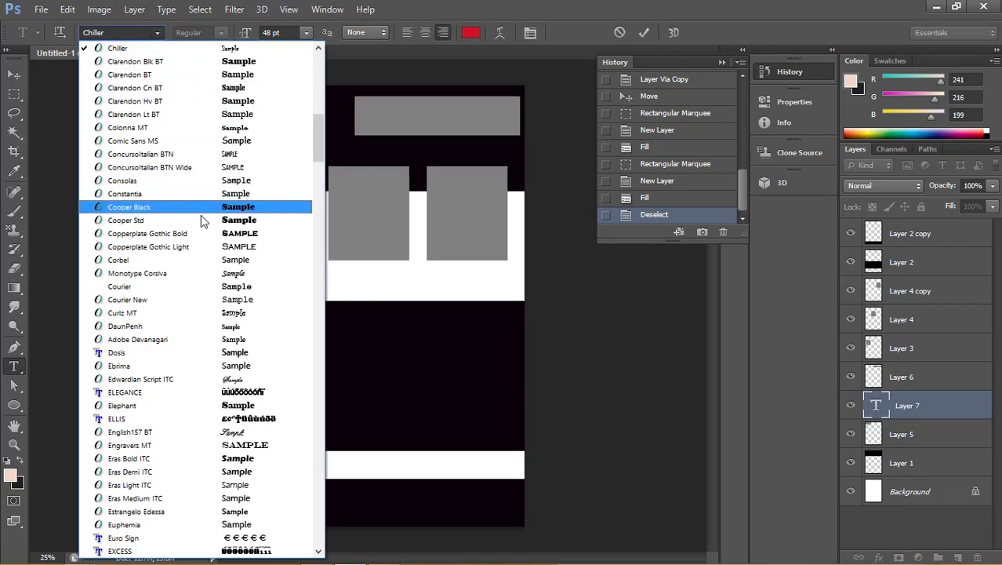
pyautogui.click(239, 383)
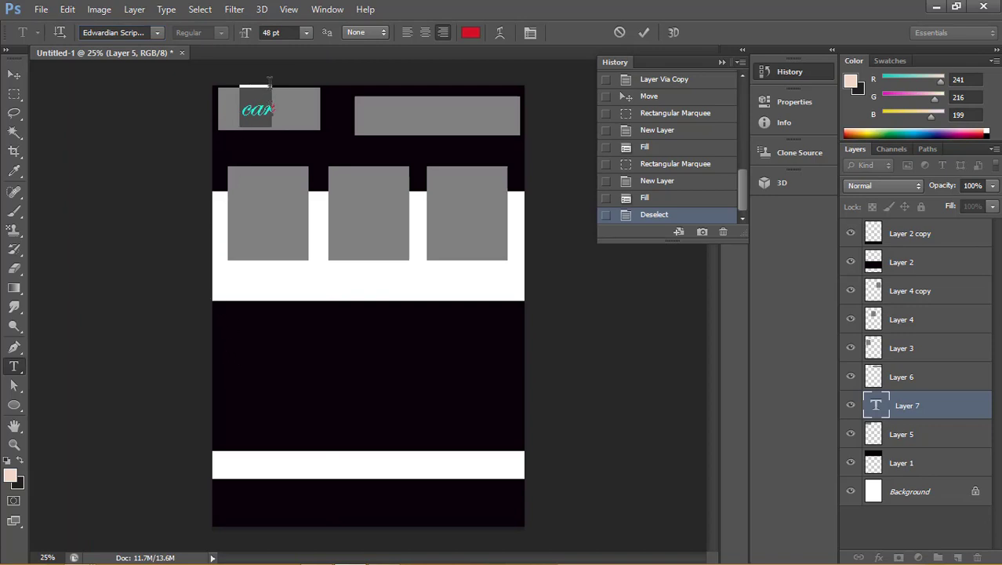
pyautogui.click(307, 33)
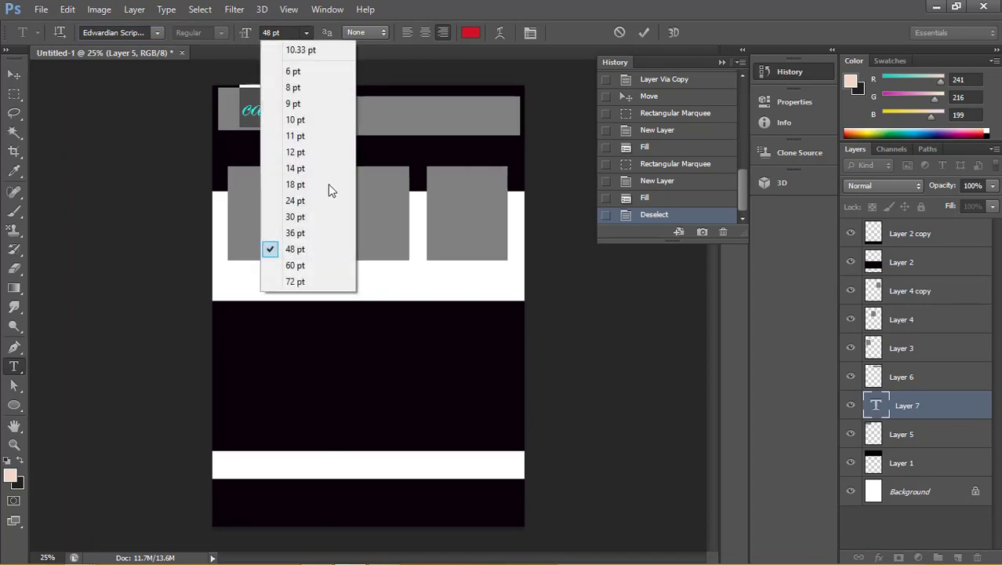
pyautogui.click(300, 265)
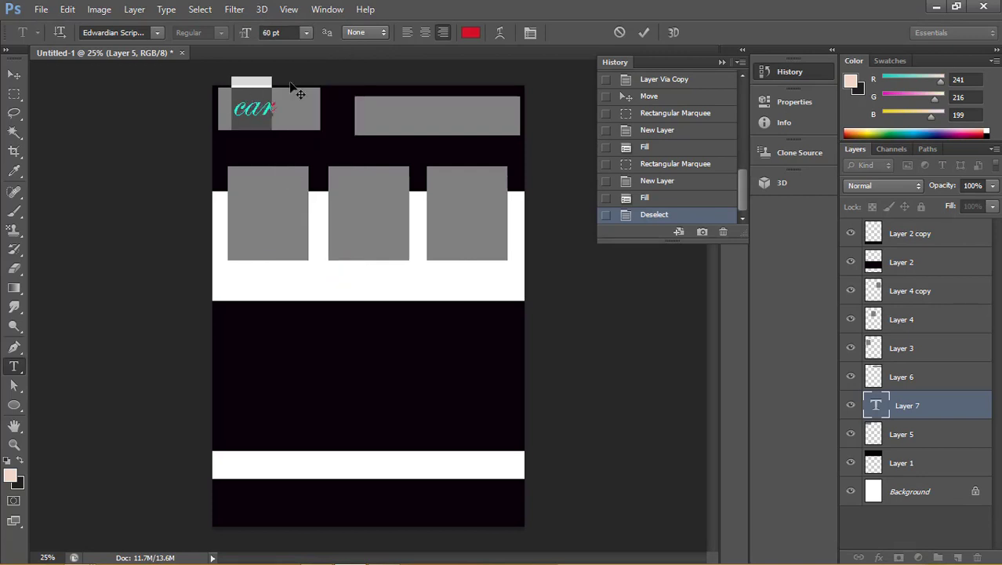
# Change the 'car' text colour to orange after trying blue and yellow-green.
pyautogui.click(470, 32)
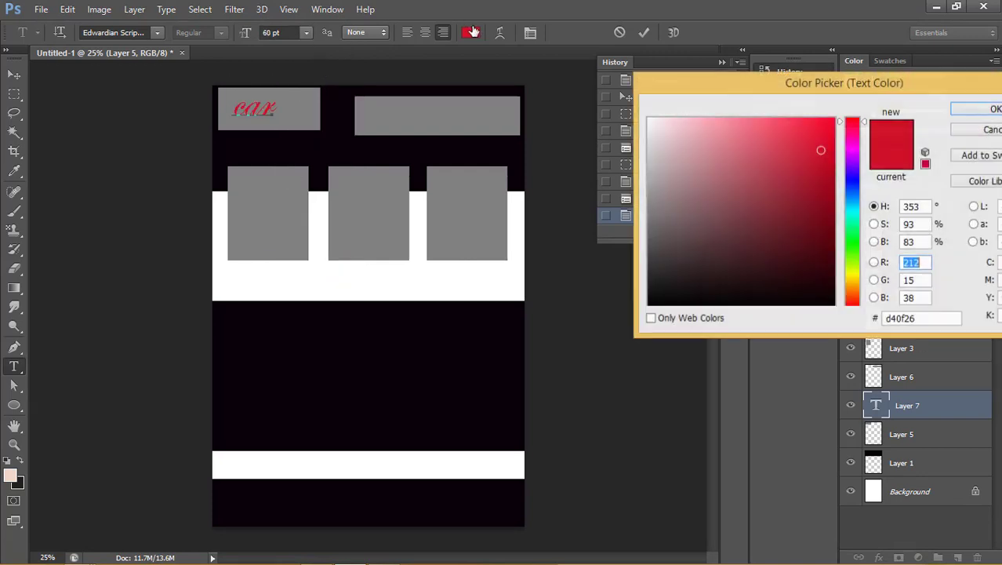
pyautogui.click(853, 174)
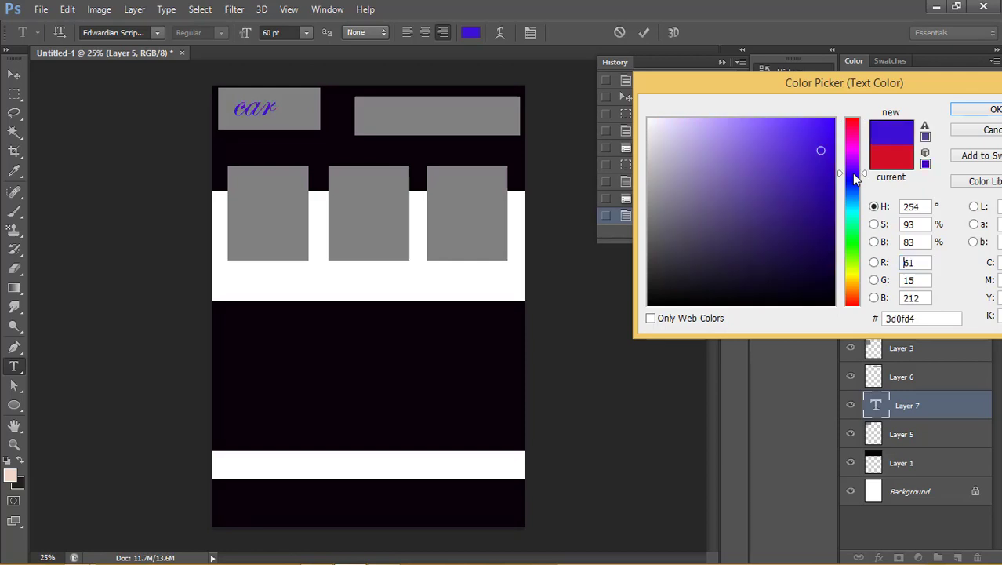
pyautogui.click(854, 268)
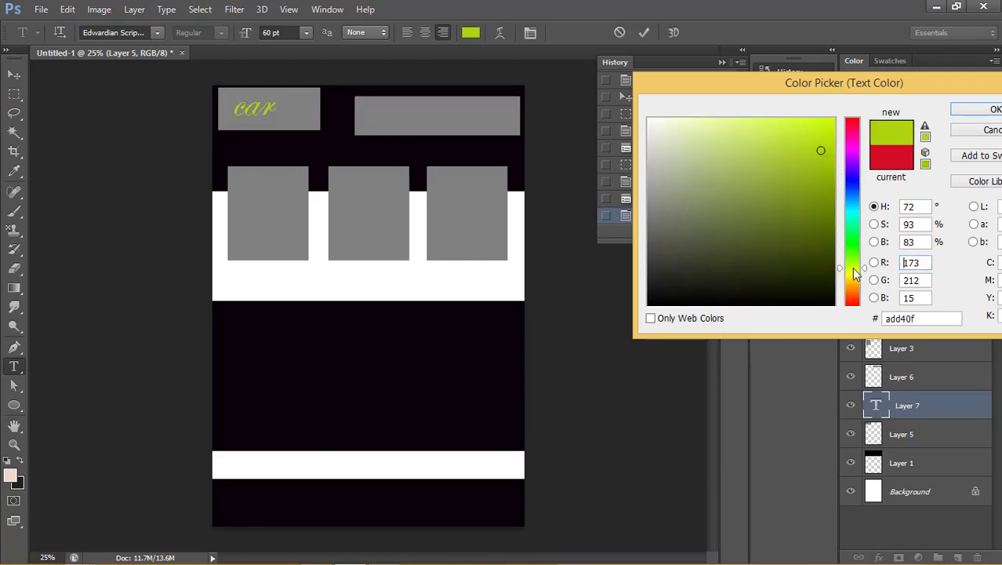
pyautogui.click(855, 297)
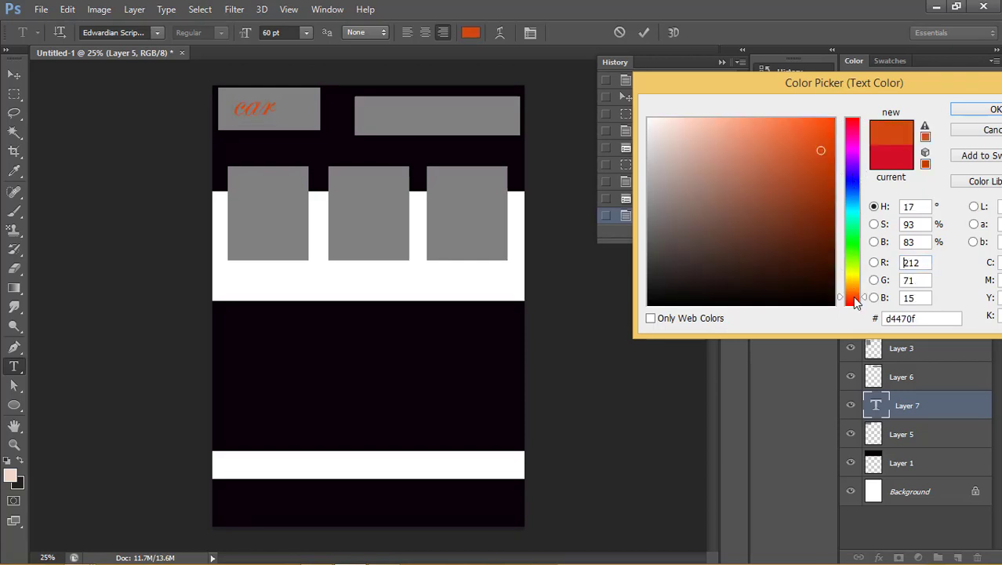
pyautogui.click(980, 109)
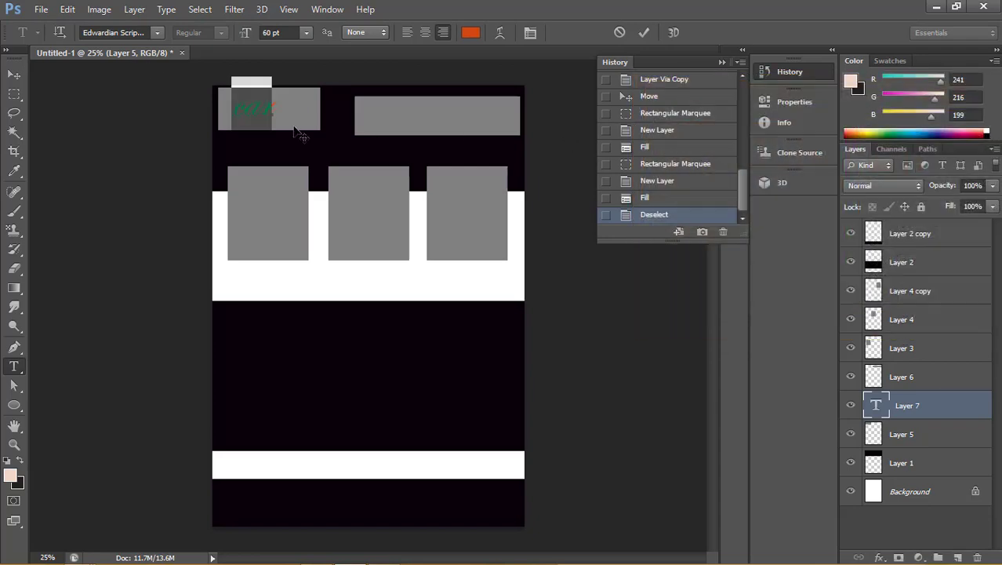
# Set the 'car' title in Forte, after trying Elephant, and commit it.
pyautogui.click(157, 33)
pyautogui.click(264, 77)
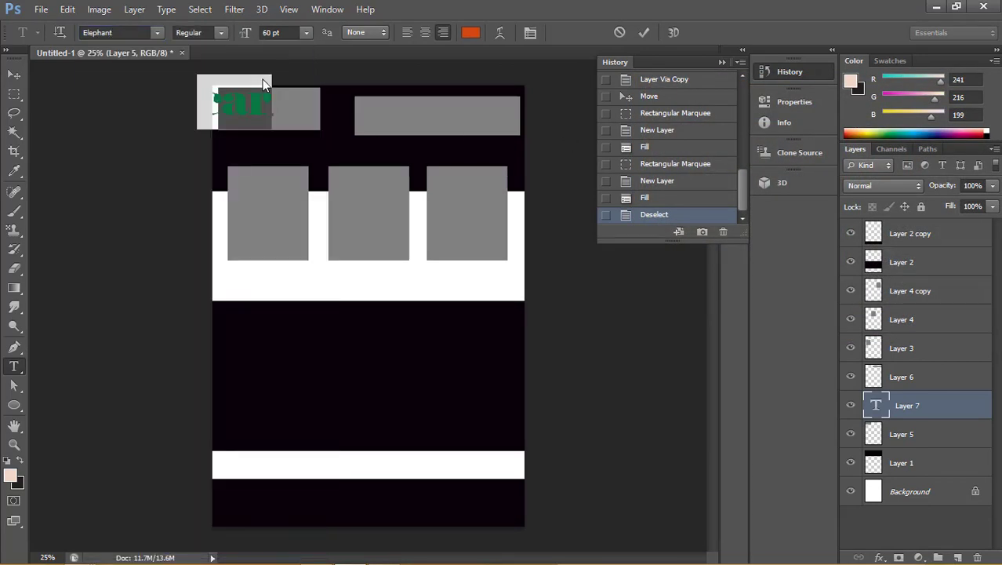
pyautogui.click(158, 34)
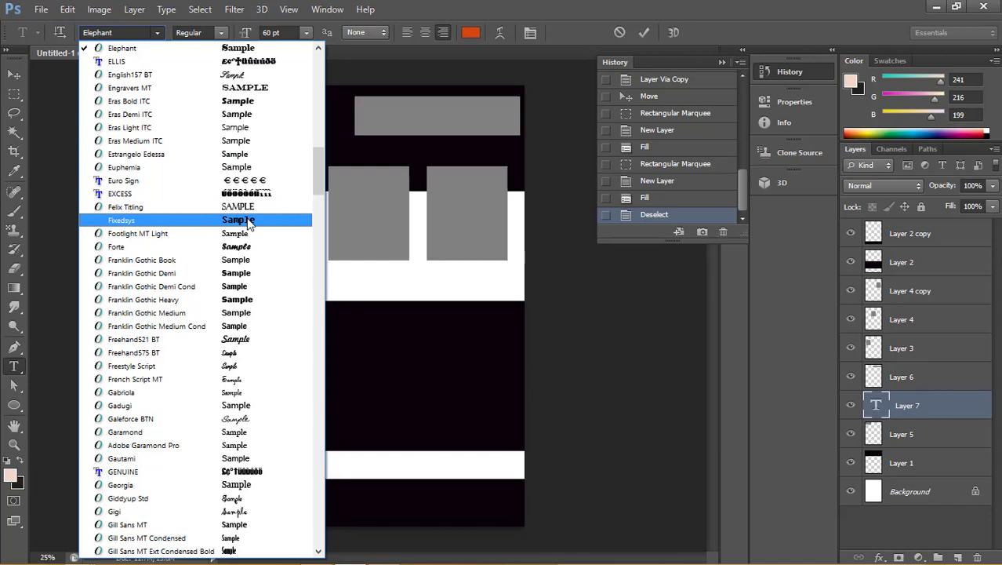
pyautogui.click(256, 246)
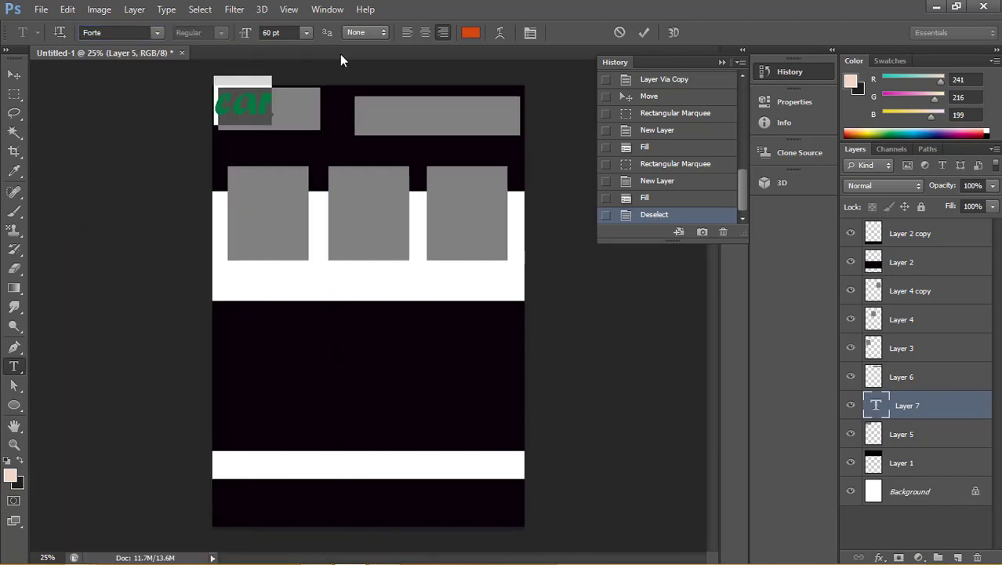
pyautogui.click(646, 33)
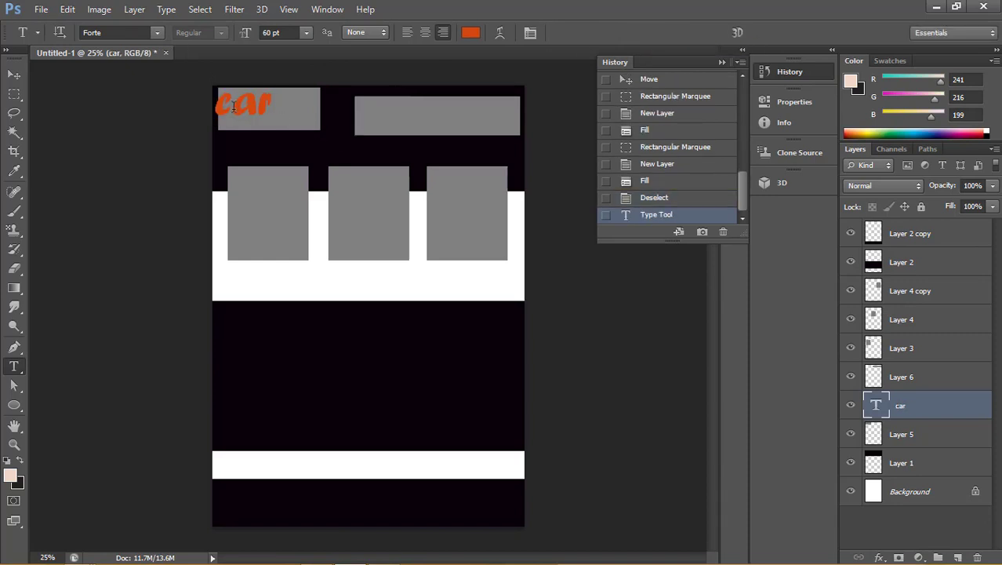
pyautogui.moveTo(301, 116); pyautogui.dragTo(312, 116)
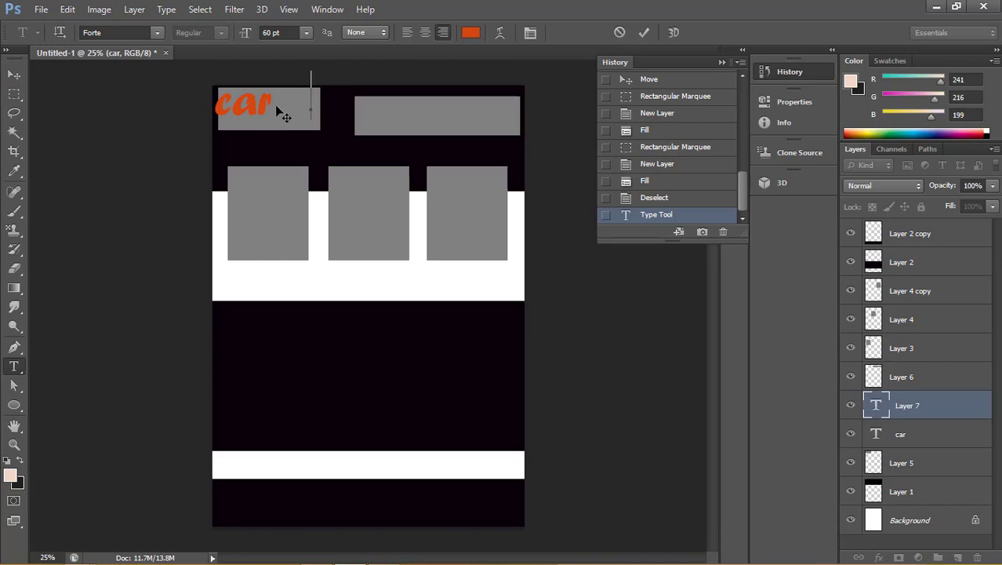
# Nudge 'car' right and lower Layer 5's grey box to about 24% opacity.
pyautogui.click(13, 76)
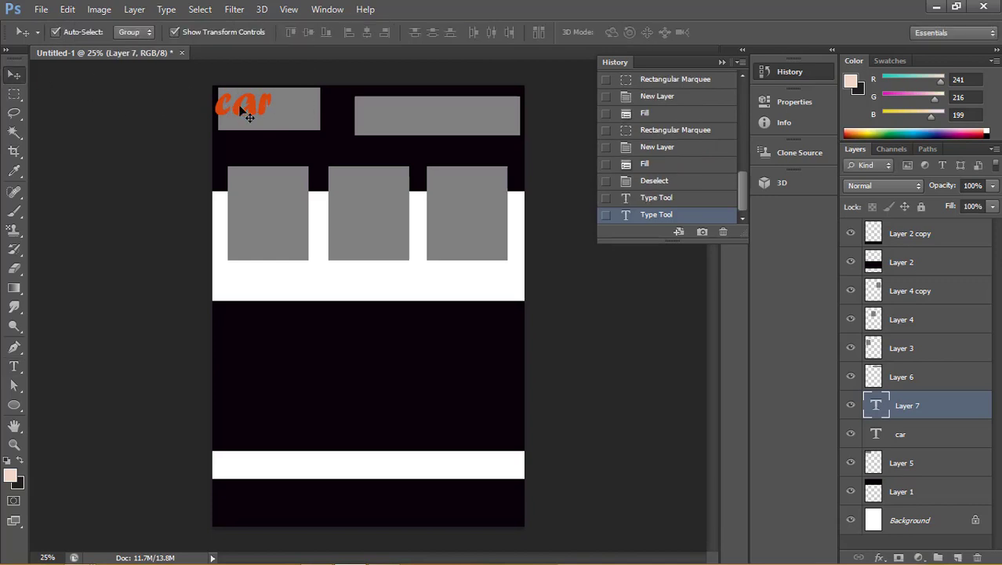
pyautogui.moveTo(244, 107)
pyautogui.mouseDown()
pyautogui.moveTo(270, 112)
pyautogui.moveTo(252, 118)
pyautogui.mouseUp()
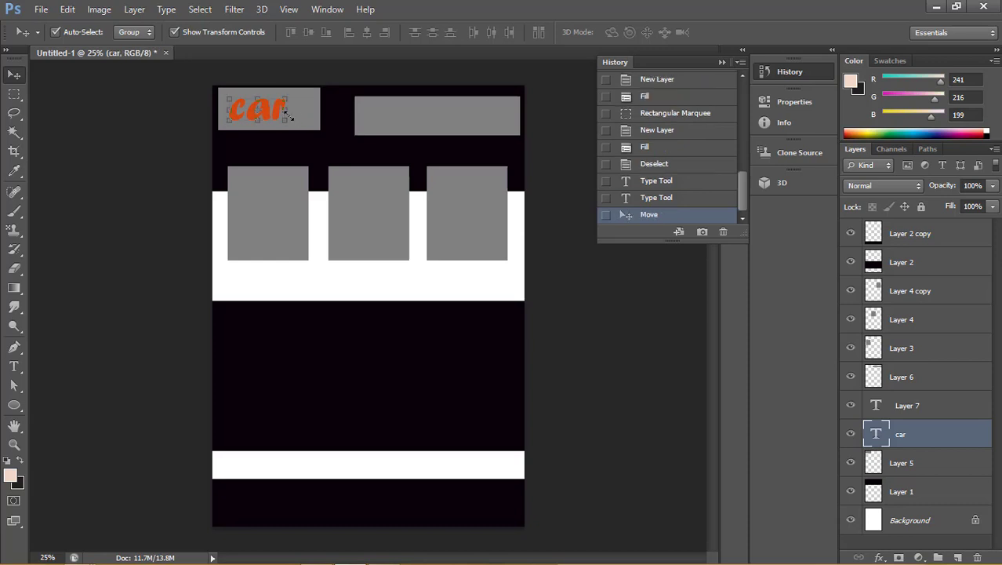
pyautogui.click(926, 468)
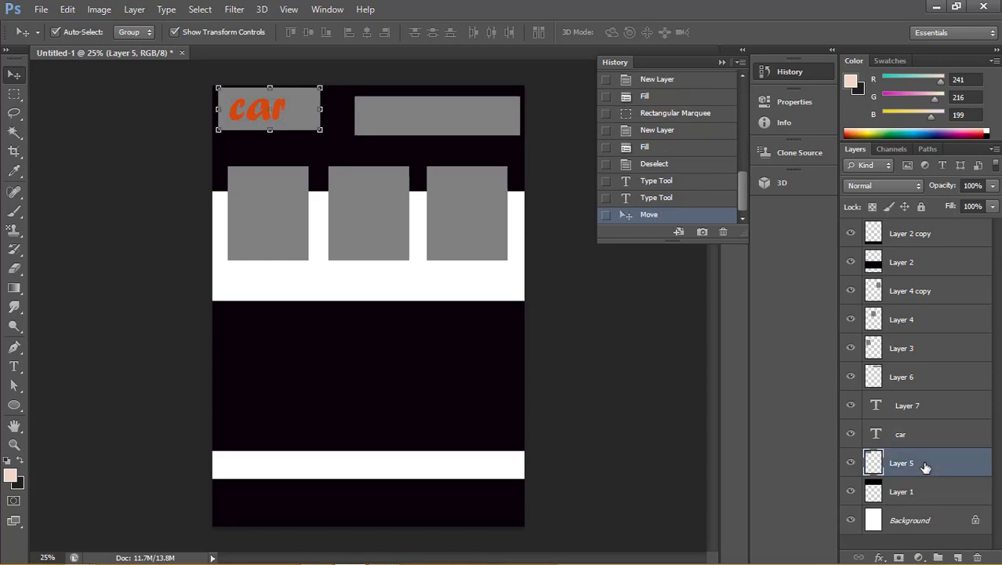
pyautogui.click(992, 186)
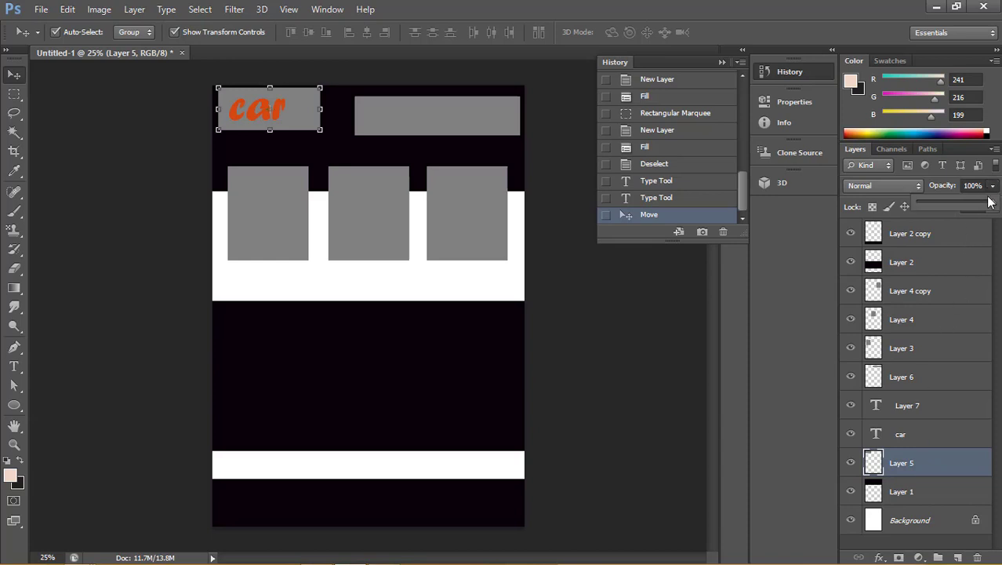
pyautogui.moveTo(988, 197); pyautogui.dragTo(937, 208)
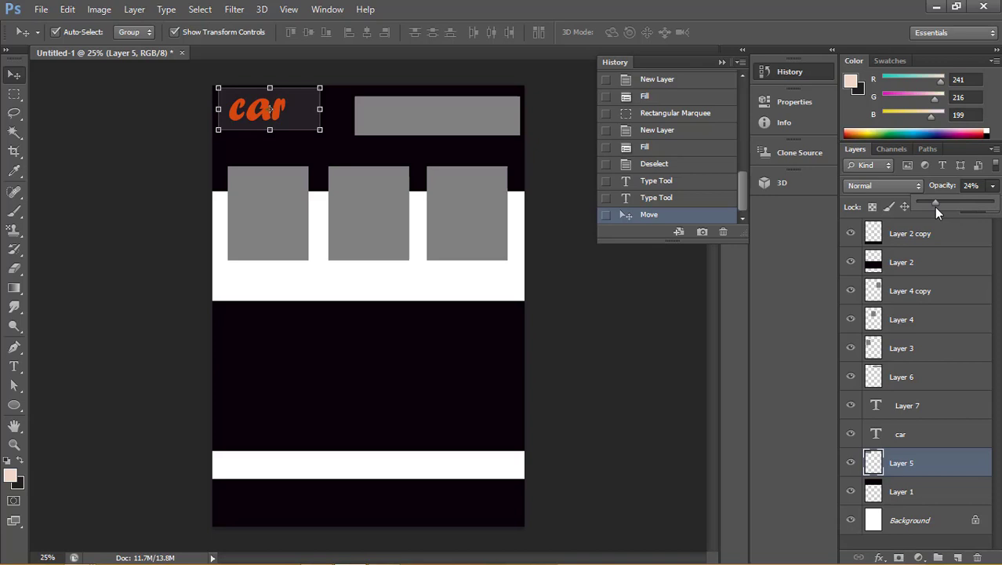
pyautogui.click(437, 127)
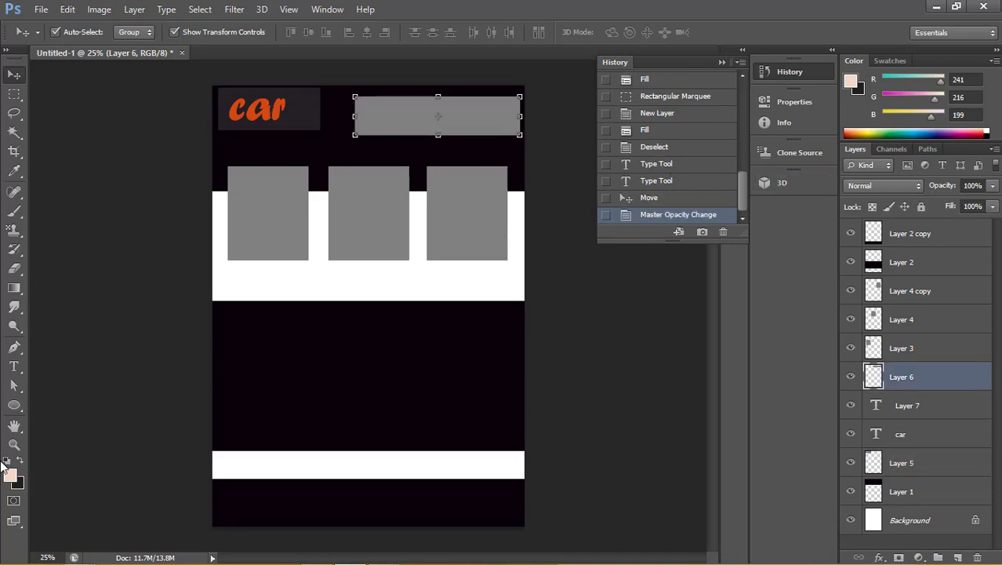
# Add 12 pt navigation text in the top-right grey box and move it into place.
pyautogui.click(13, 366)
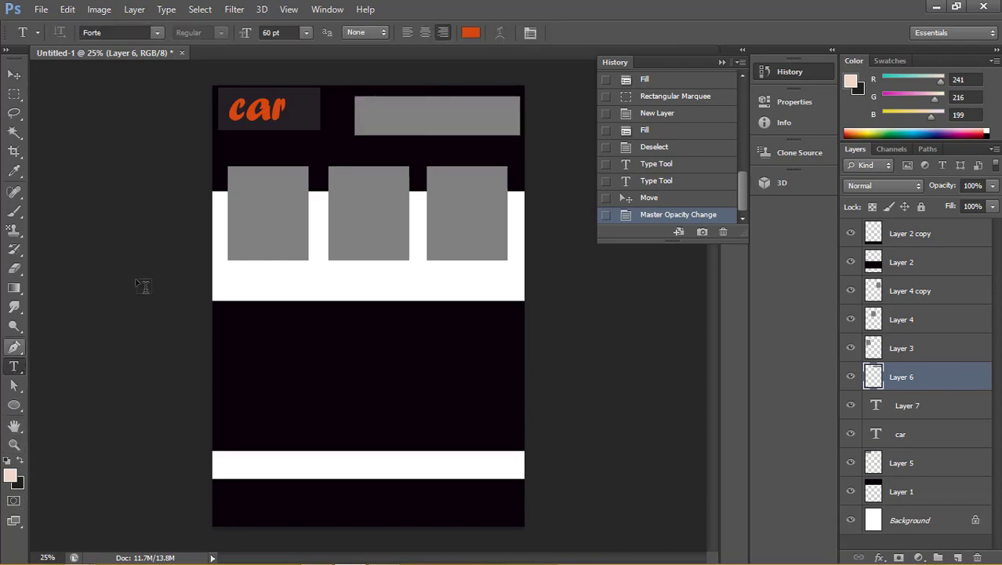
pyautogui.click(305, 32)
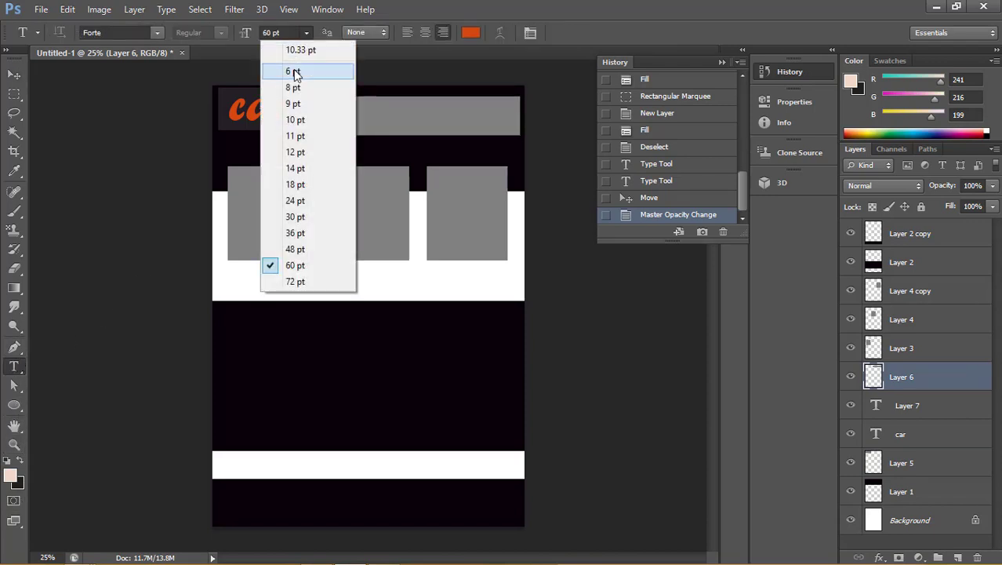
pyautogui.click(296, 152)
pyautogui.click(375, 112)
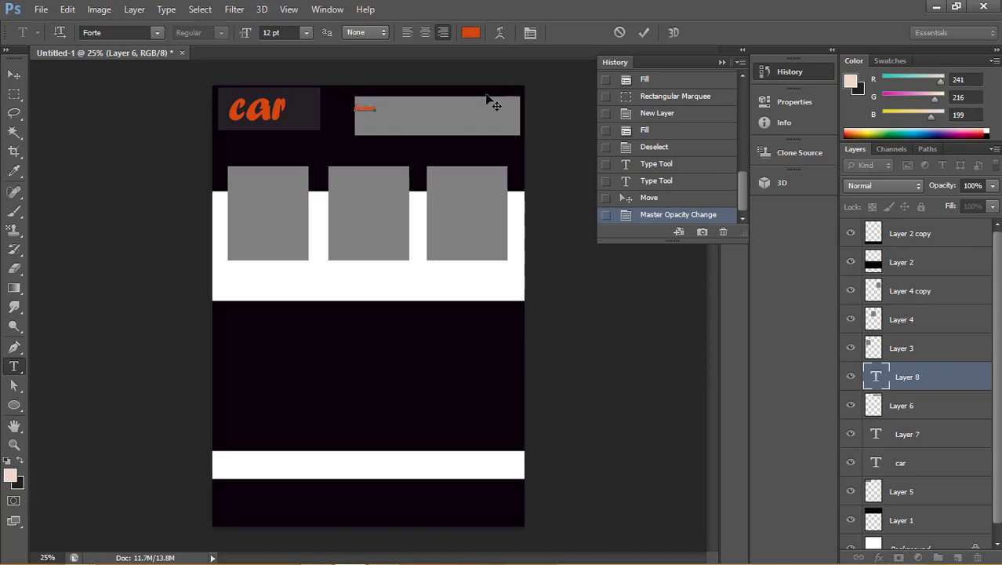
pyautogui.write('about')
pyautogui.write(' some')
pyautogui.write('ntact')
pyautogui.moveTo(408, 111); pyautogui.dragTo(499, 119)
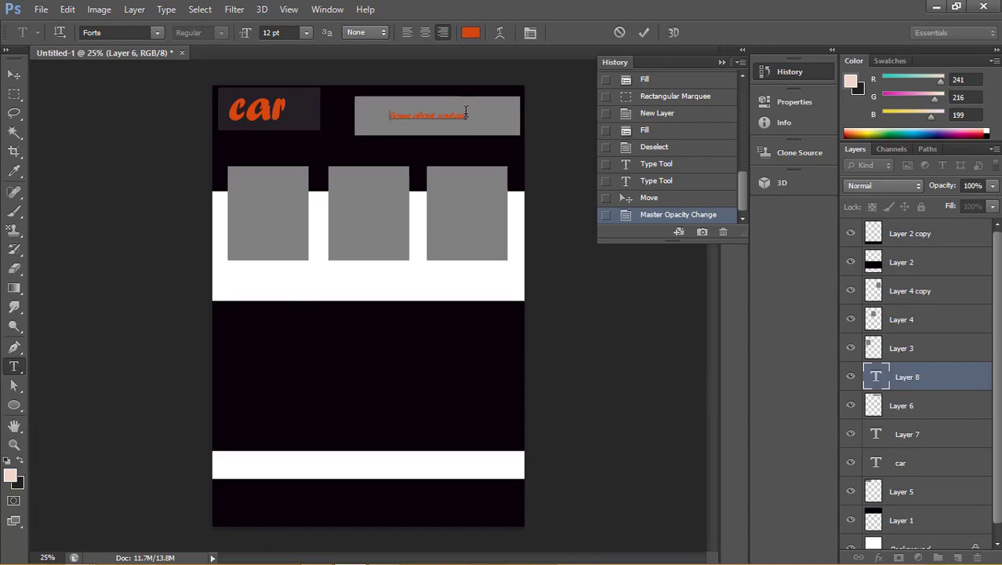
# Enlarge the whole nav text to 24 pt, via 18 pt, and shift it right.
pyautogui.moveTo(465, 114); pyautogui.dragTo(387, 116)
pyautogui.hotkey('ctrl', 'a')
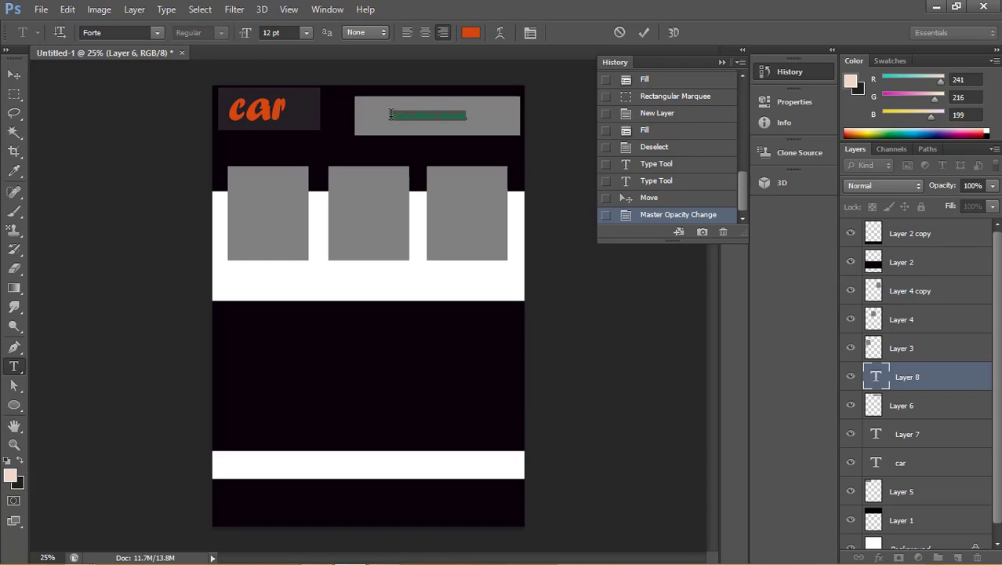
pyautogui.click(307, 33)
pyautogui.click(296, 184)
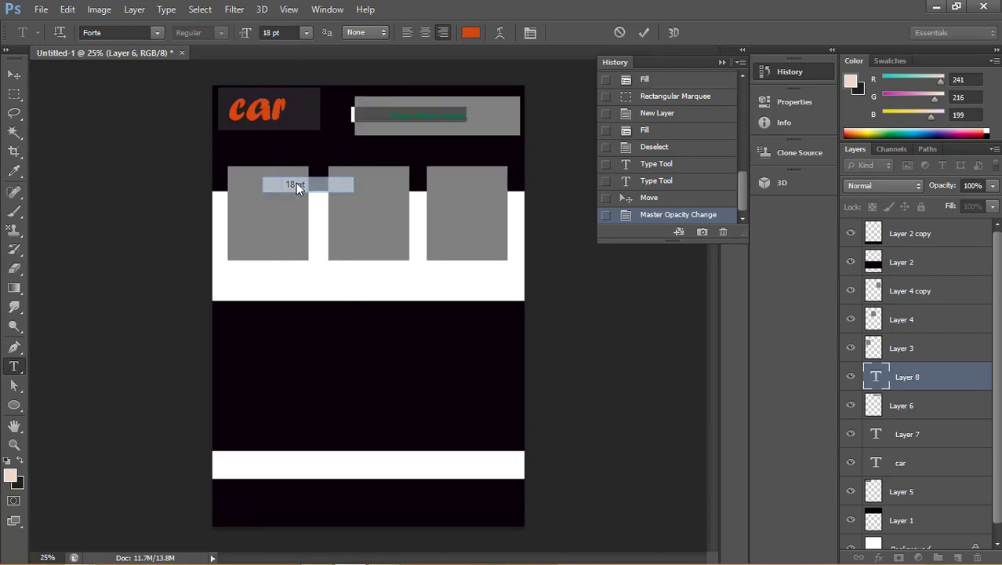
pyautogui.click(307, 32)
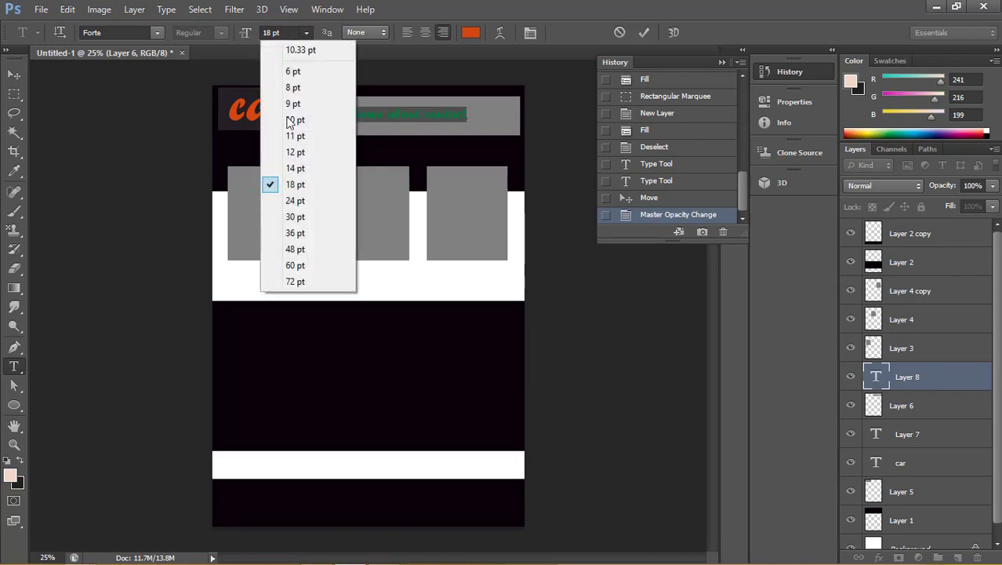
pyautogui.click(294, 200)
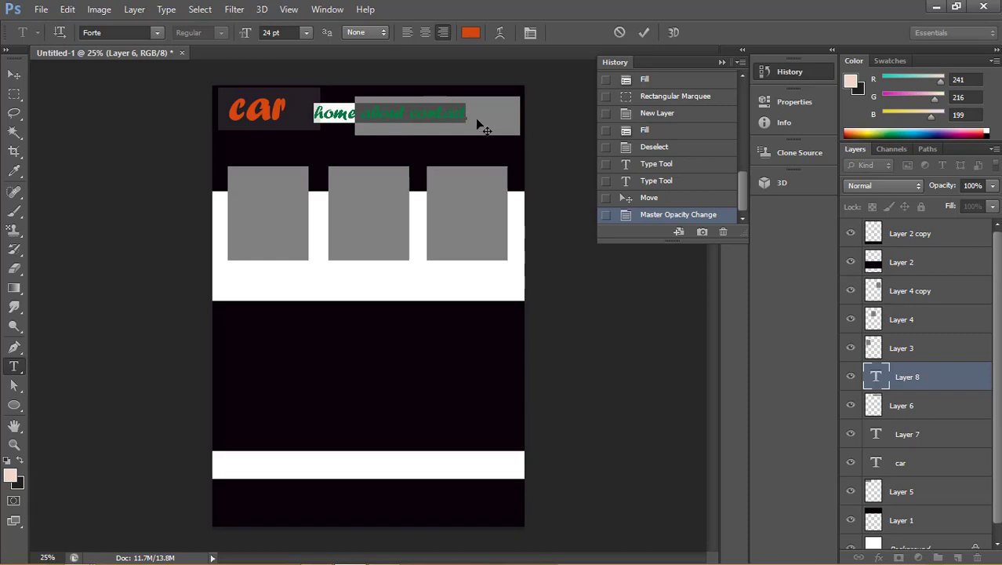
pyautogui.moveTo(487, 125); pyautogui.dragTo(535, 131)
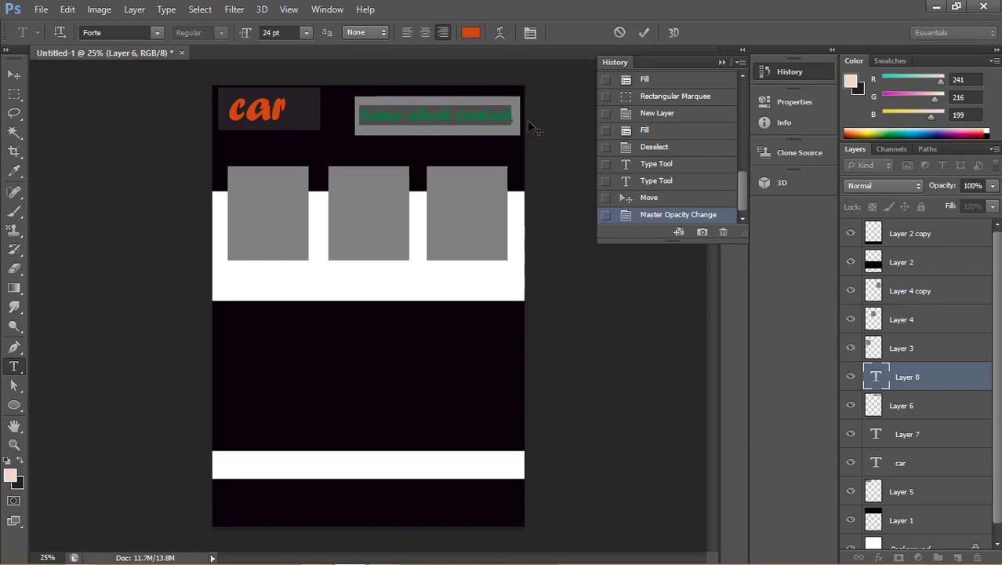
# Set the nav text in Kristen ITC after trying Goudy Stout, Incised901 and JOAN, then commit.
pyautogui.click(158, 31)
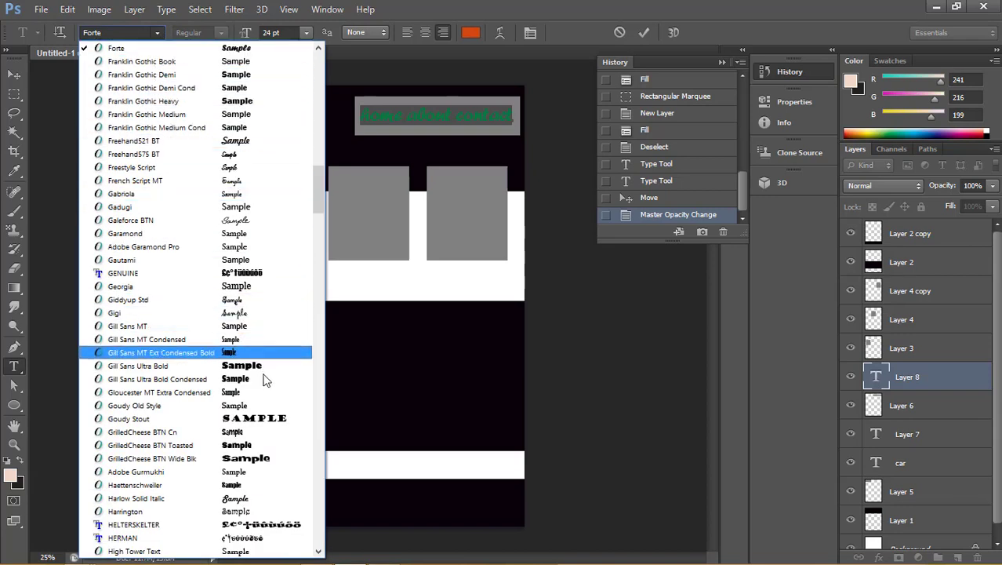
pyautogui.click(282, 416)
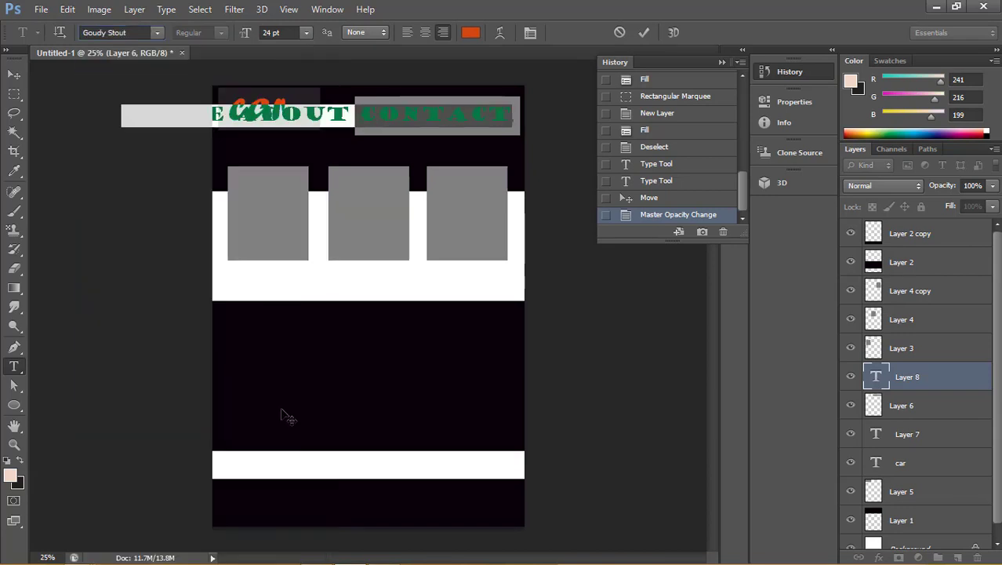
pyautogui.click(156, 33)
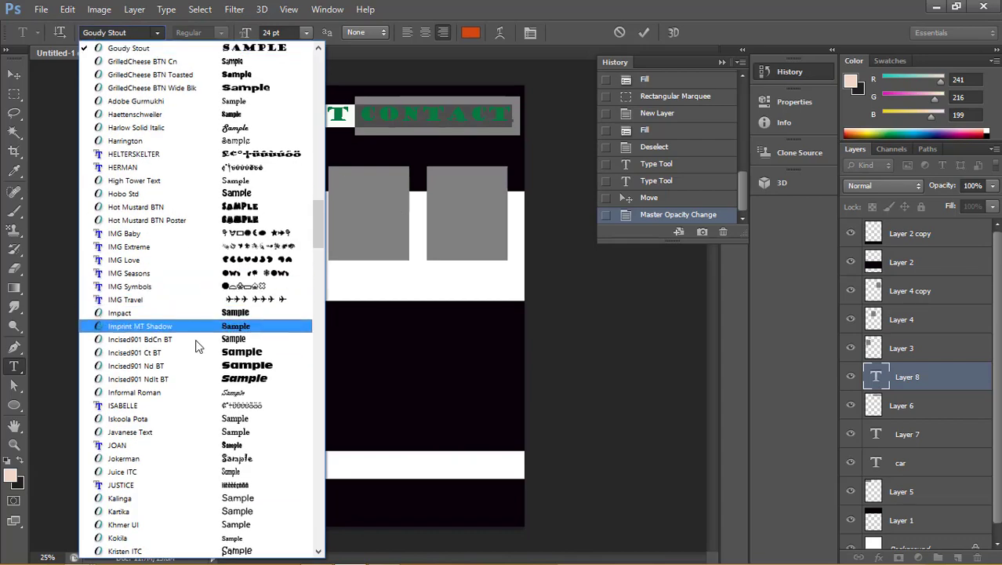
pyautogui.click(233, 379)
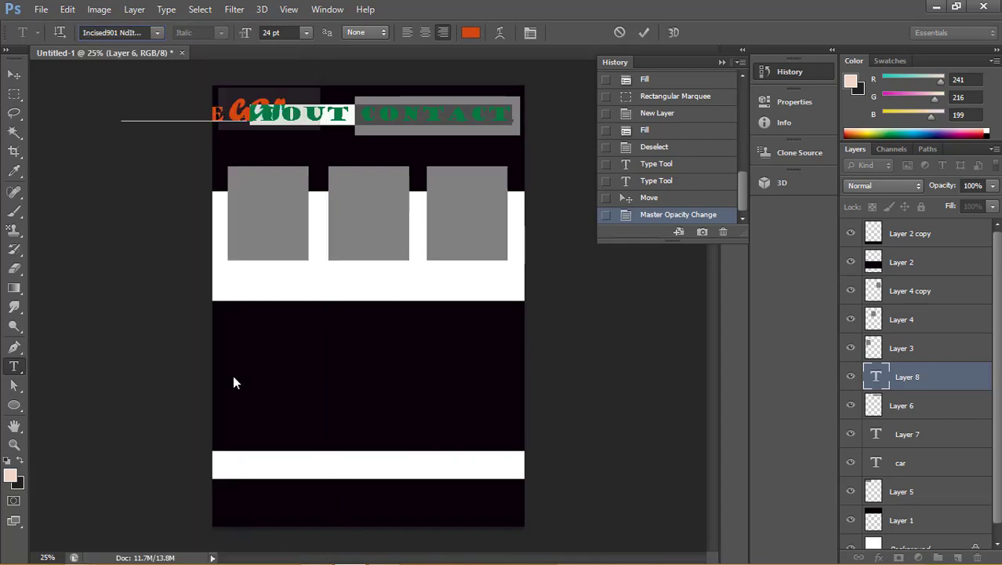
pyautogui.click(160, 32)
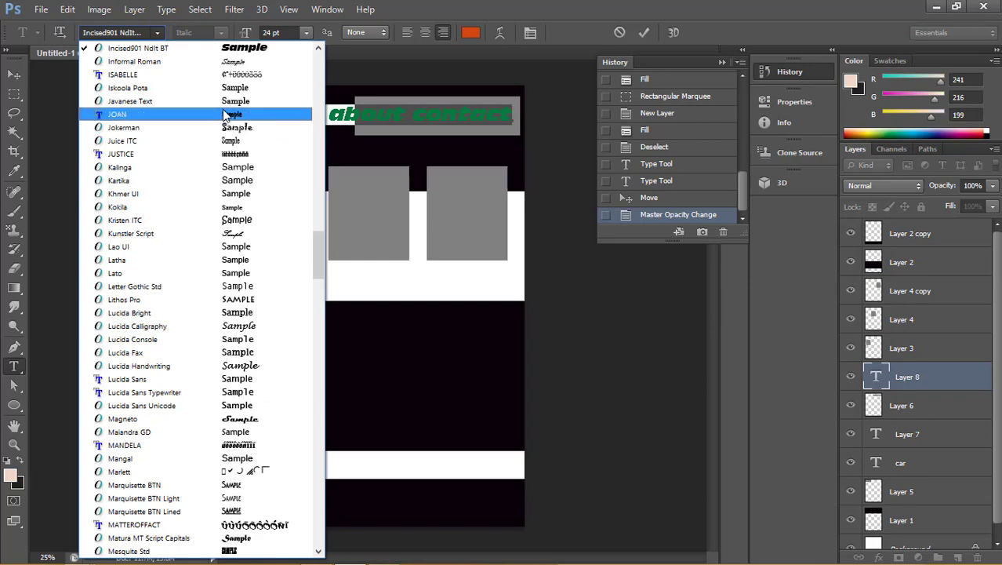
pyautogui.click(223, 113)
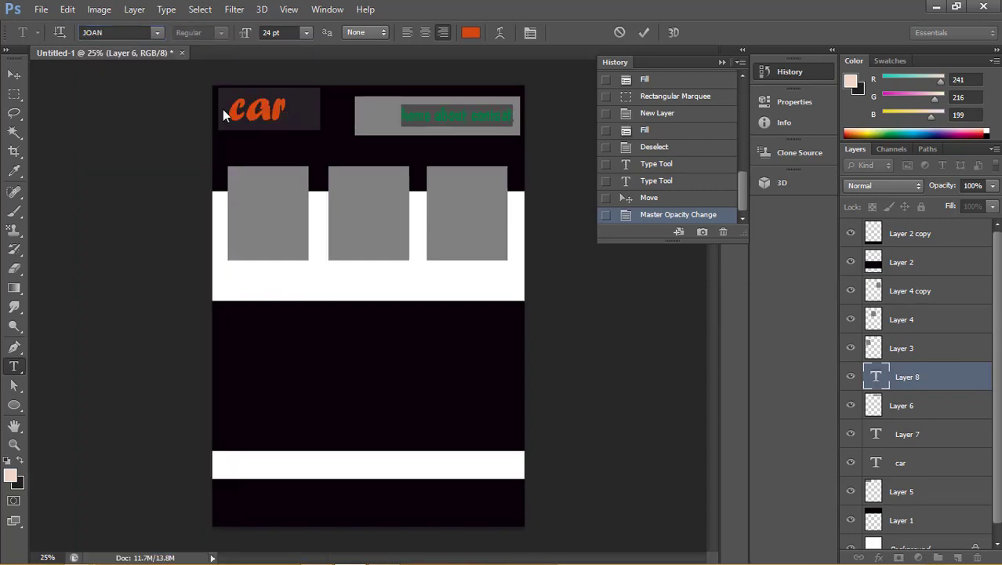
pyautogui.click(163, 32)
pyautogui.click(252, 154)
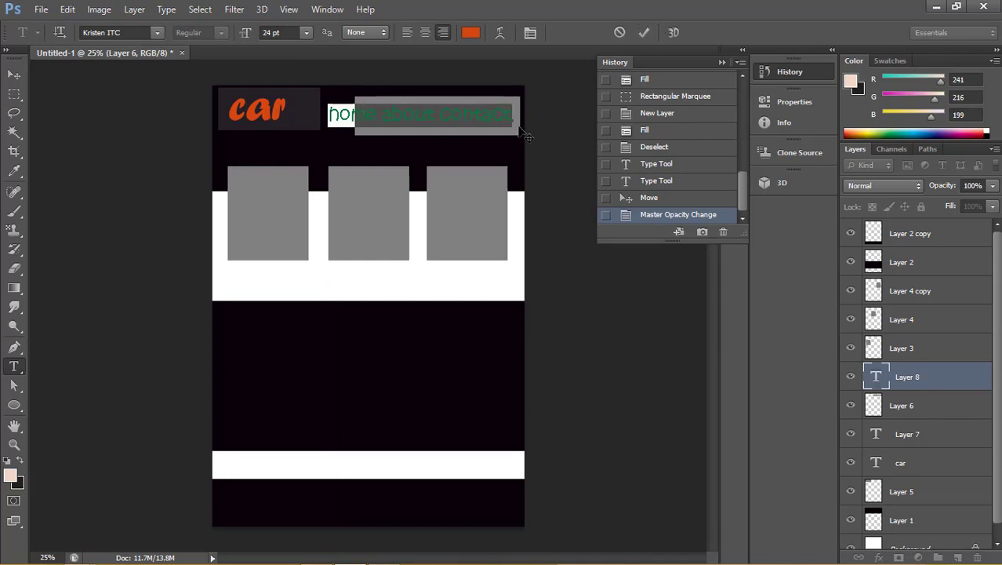
pyautogui.moveTo(524, 135)
pyautogui.mouseDown()
pyautogui.moveTo(538, 133)
pyautogui.moveTo(533, 126)
pyautogui.mouseUp()
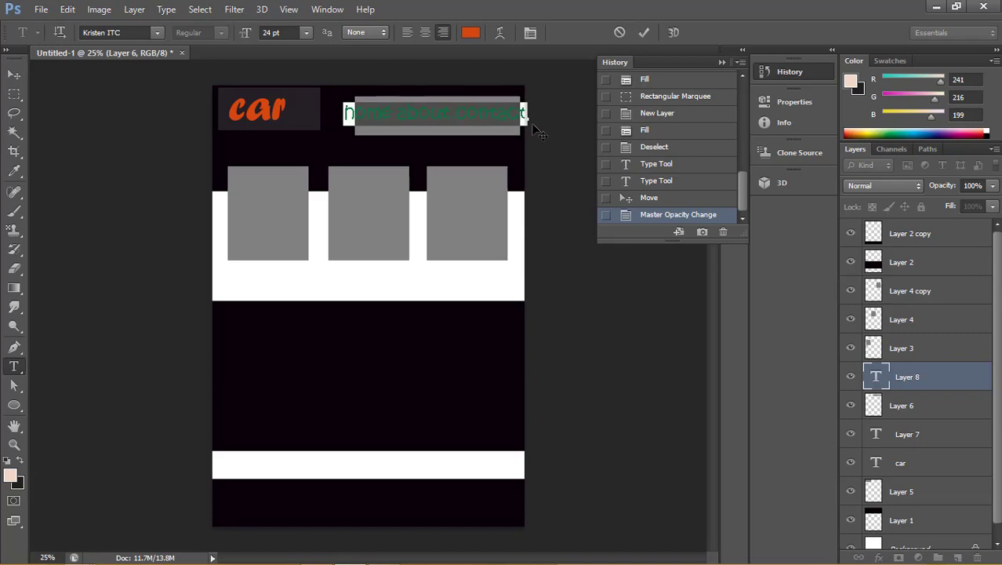
pyautogui.click(648, 38)
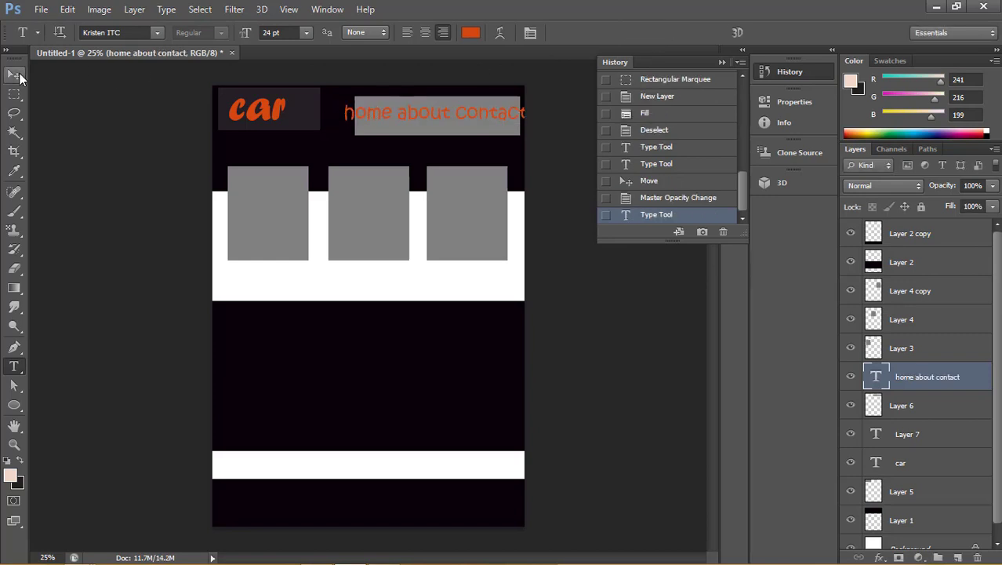
# Stretch the 'home about contact' text taller to fill the grey box height.
pyautogui.click(20, 75)
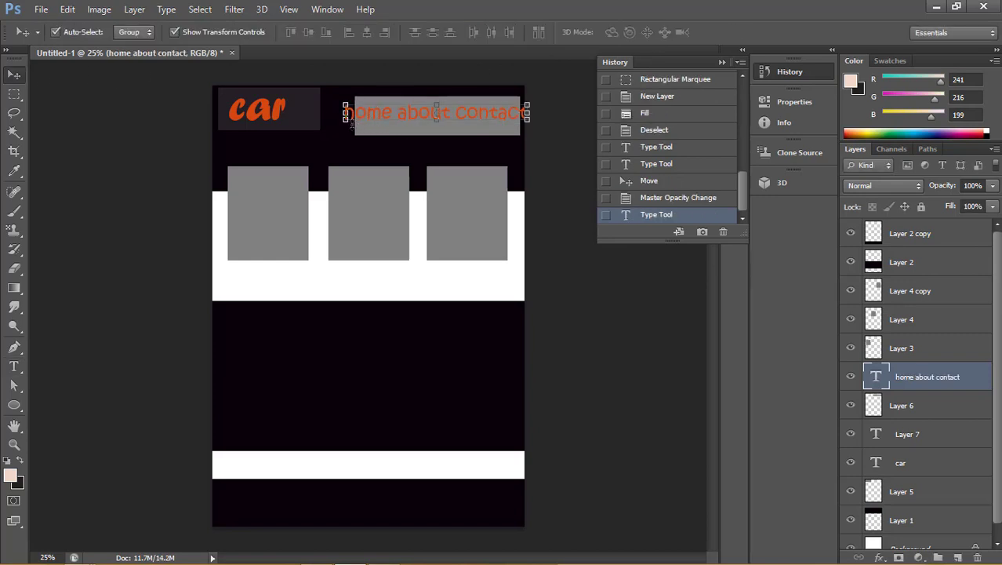
pyautogui.moveTo(345, 117); pyautogui.dragTo(360, 125)
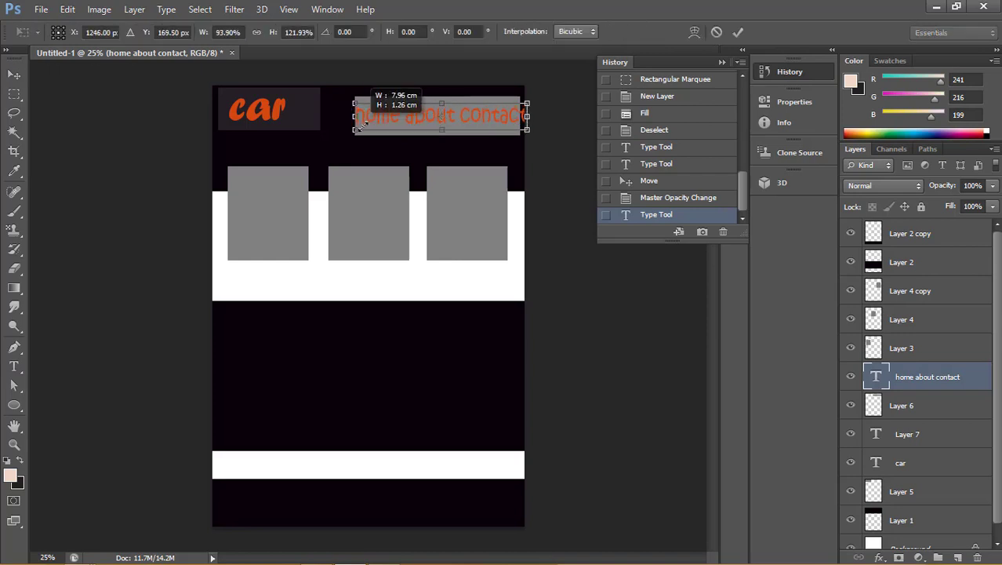
pyautogui.moveTo(528, 129); pyautogui.dragTo(520, 137)
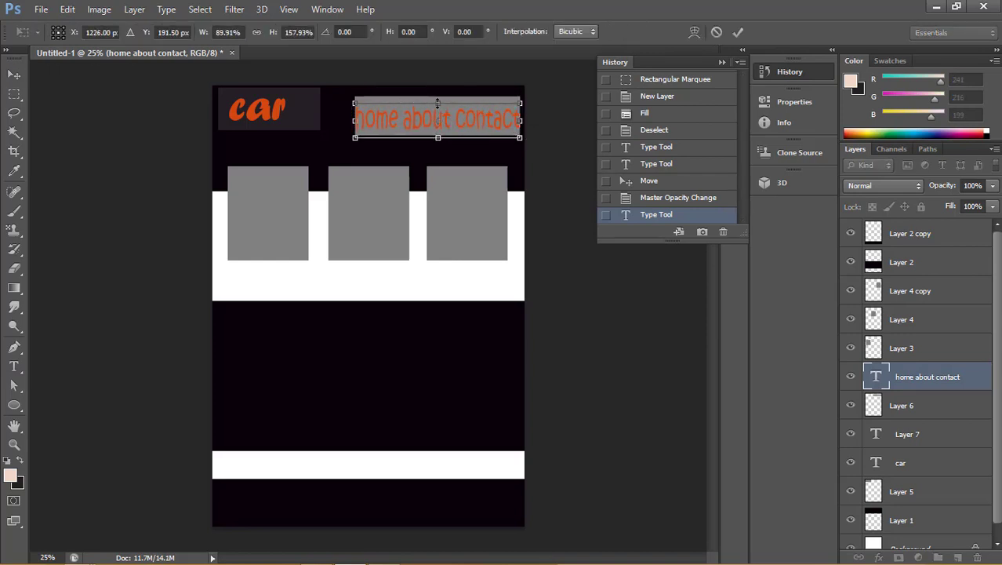
pyautogui.moveTo(437, 102); pyautogui.dragTo(438, 98)
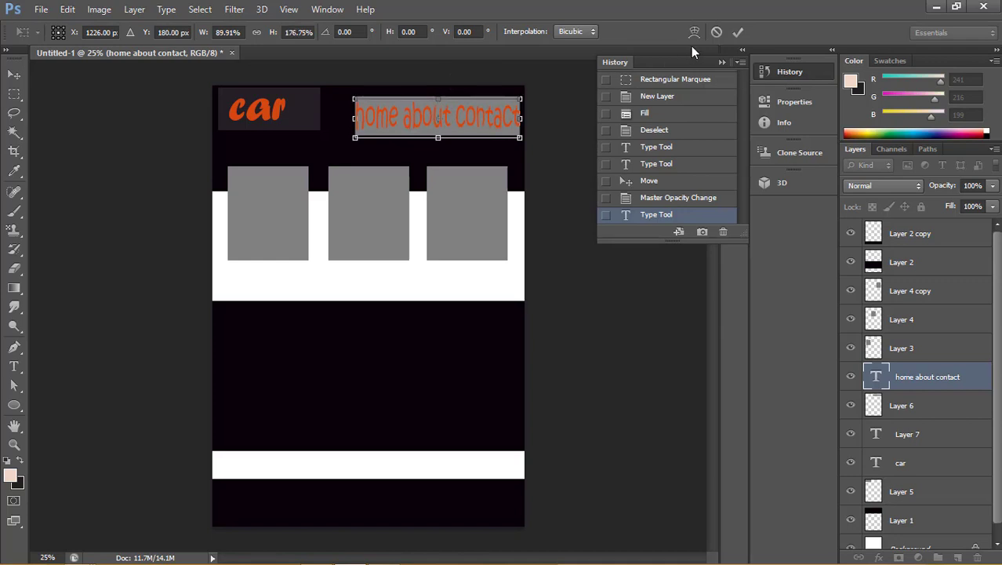
pyautogui.click(737, 36)
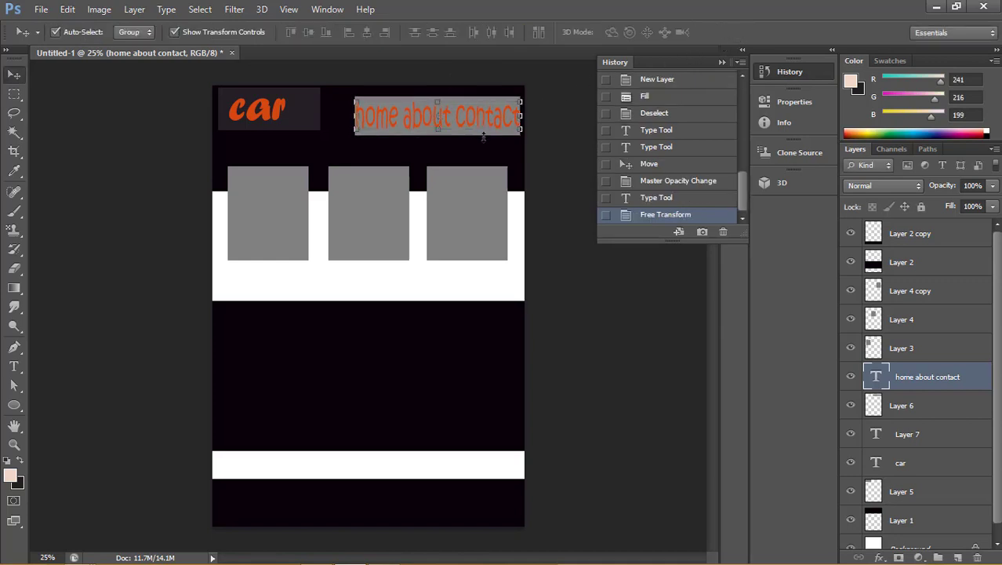
# Lower the top-right grey box (Layer 6) to 43% opacity.
pyautogui.click(909, 407)
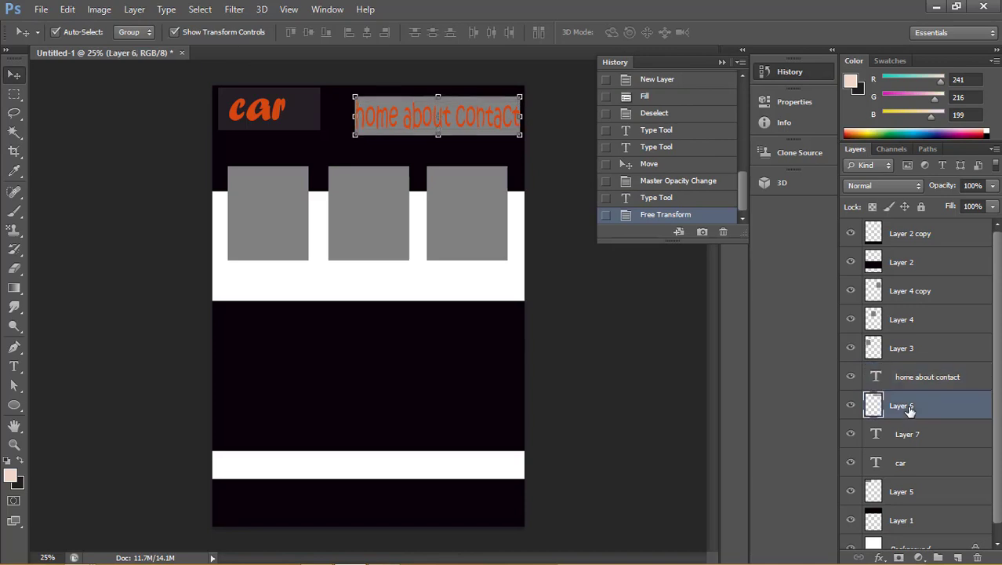
pyautogui.click(992, 185)
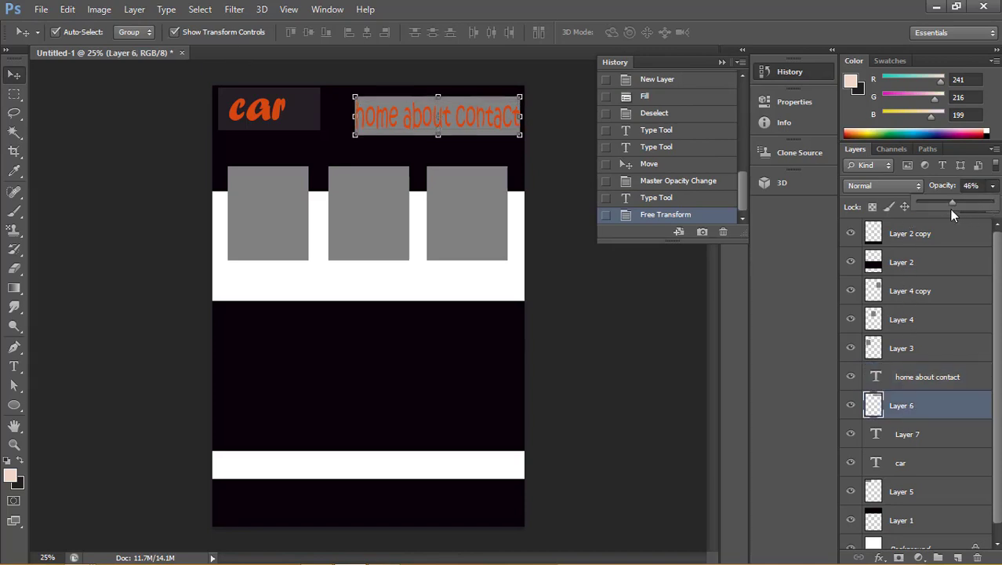
pyautogui.moveTo(952, 211); pyautogui.dragTo(949, 209)
pyautogui.click(751, 29)
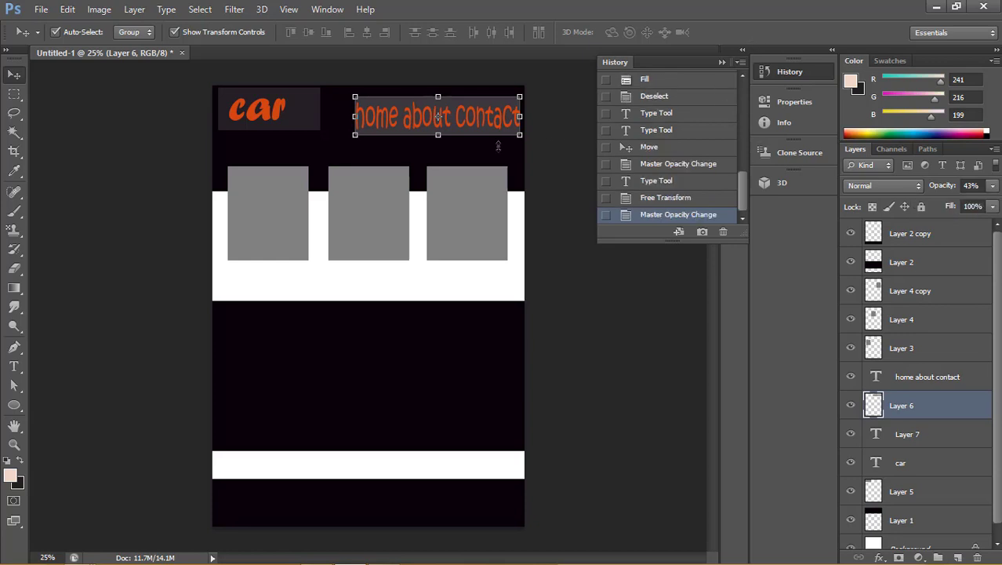
pyautogui.click(303, 497)
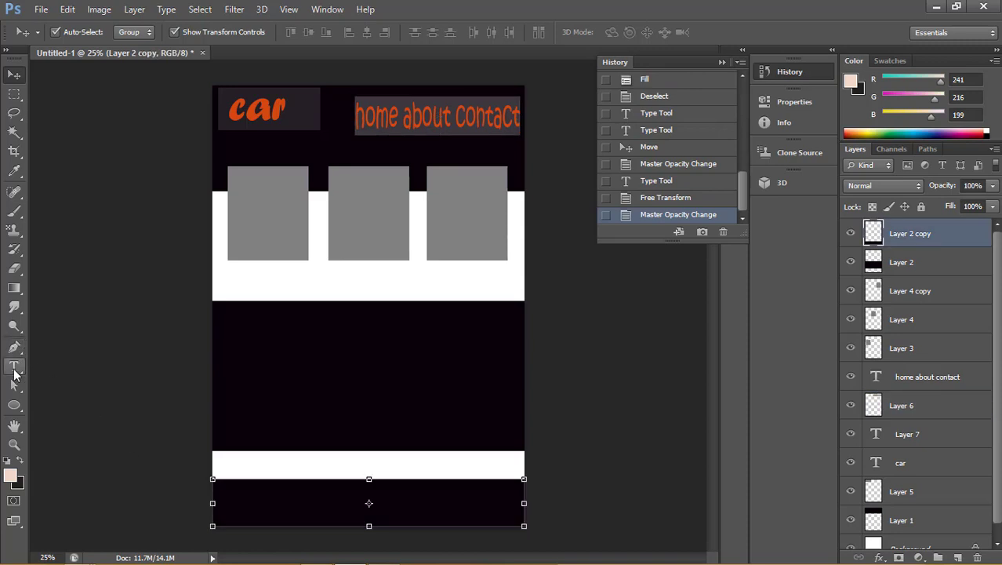
# Type the 'home about contact' footer links into the bottom band and position them.
pyautogui.click(13, 367)
pyautogui.click(232, 507)
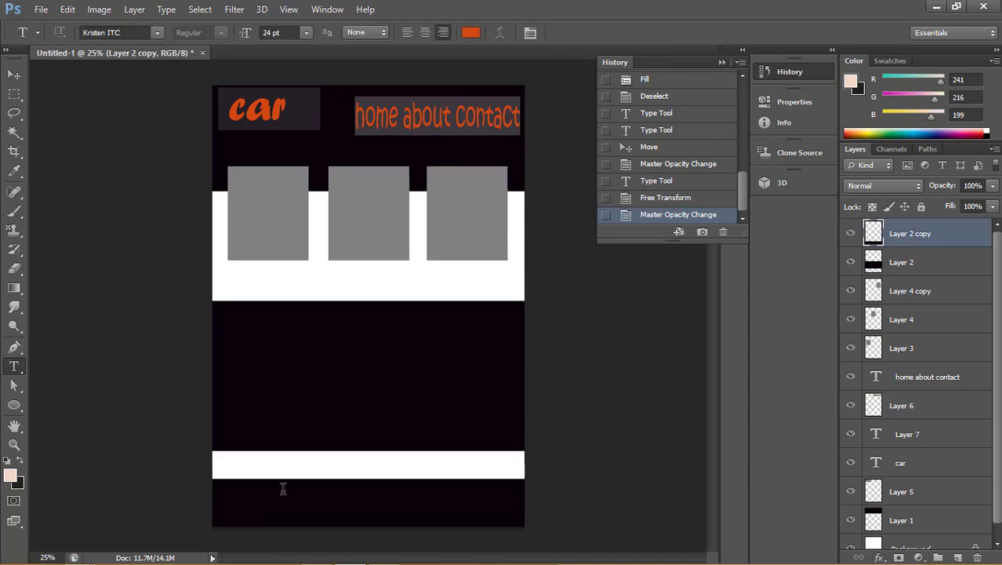
pyautogui.write('hom')
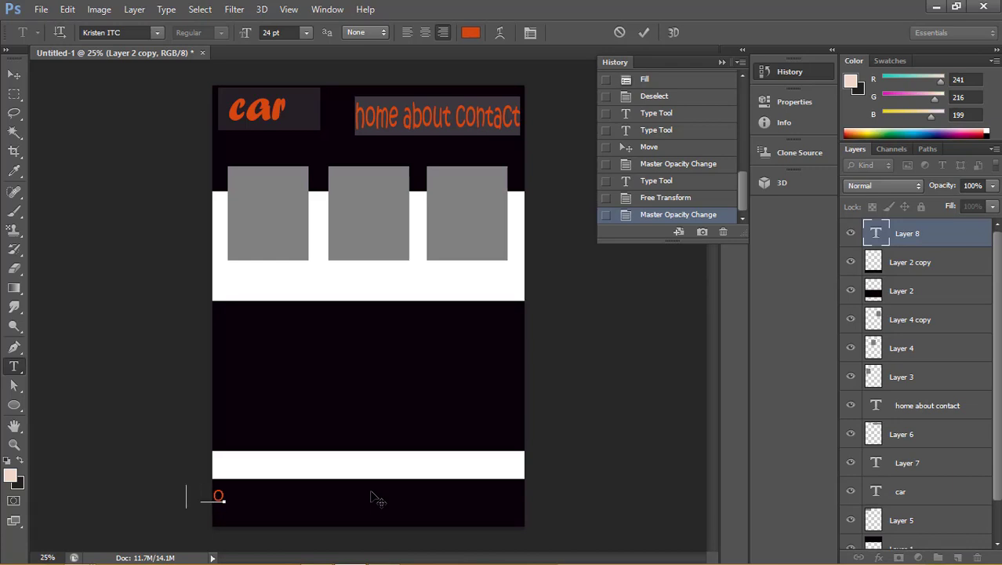
pyautogui.write('e')
pyautogui.write(' ab')
pyautogui.write('out')
pyautogui.write(' cont')
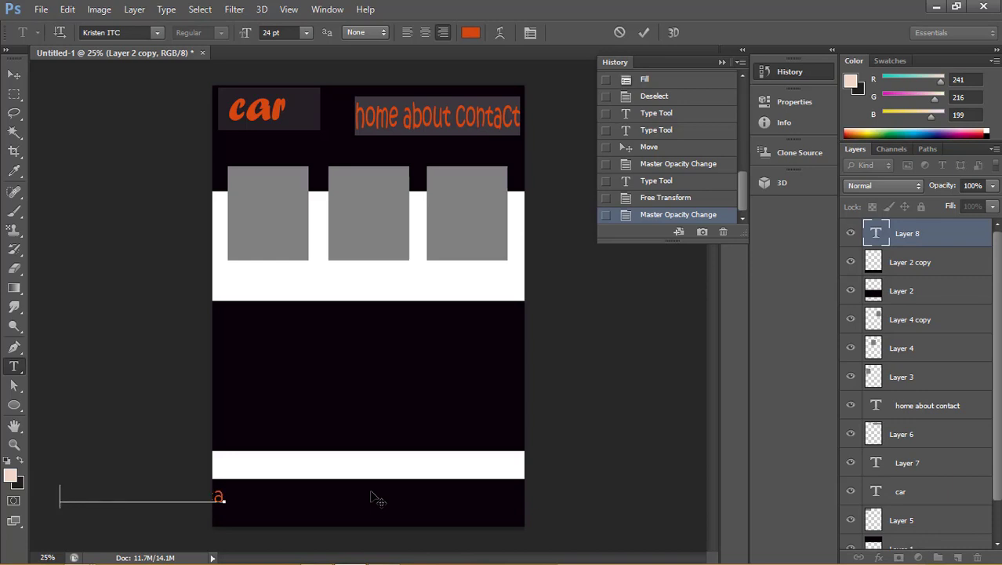
pyautogui.write('act')
pyautogui.write(' m')
pyautogui.write('o')
pyautogui.moveTo(375, 498); pyautogui.dragTo(650, 516)
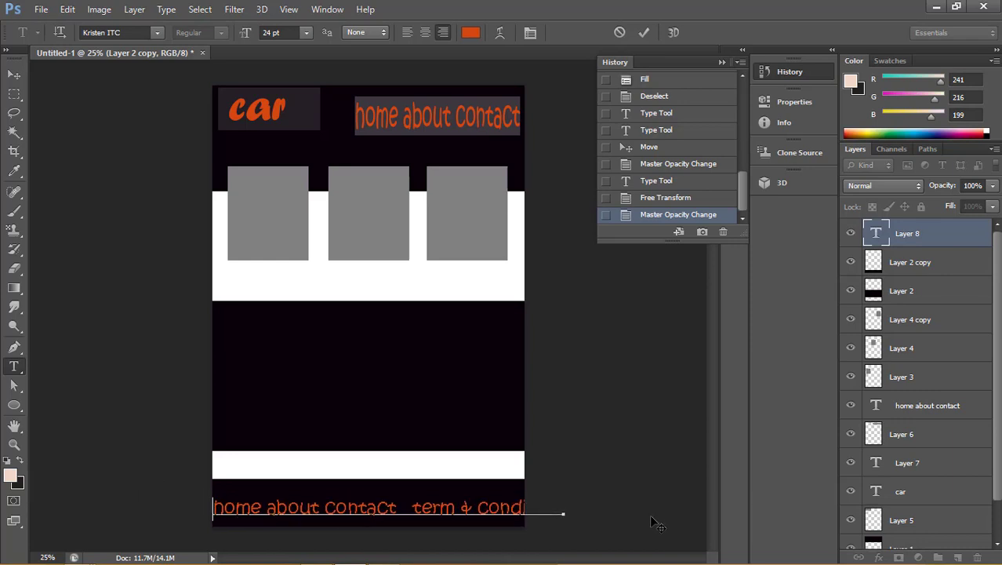
pyautogui.moveTo(651, 516); pyautogui.dragTo(646, 508)
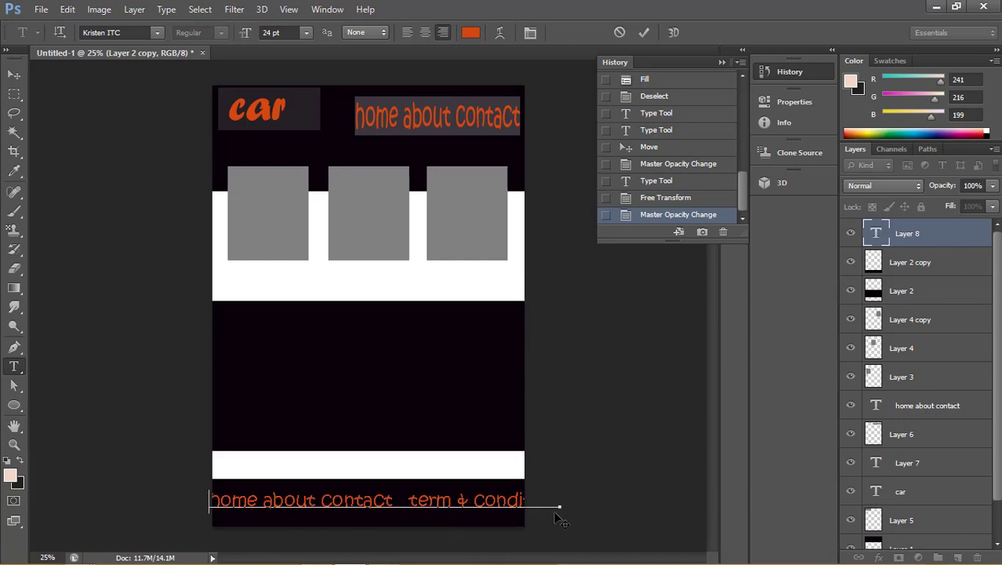
pyautogui.moveTo(562, 507); pyautogui.dragTo(580, 515)
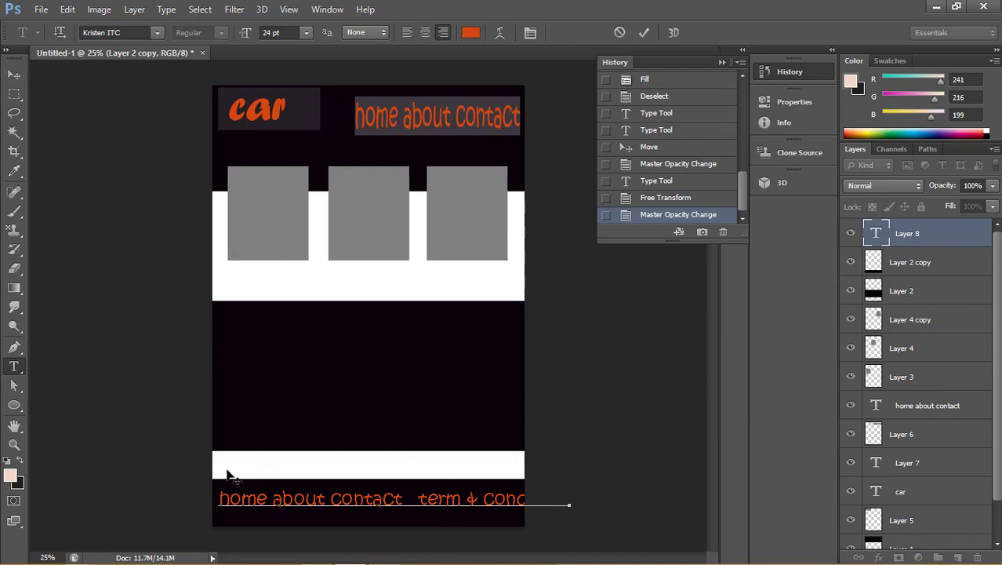
pyautogui.moveTo(221, 498); pyautogui.dragTo(399, 502)
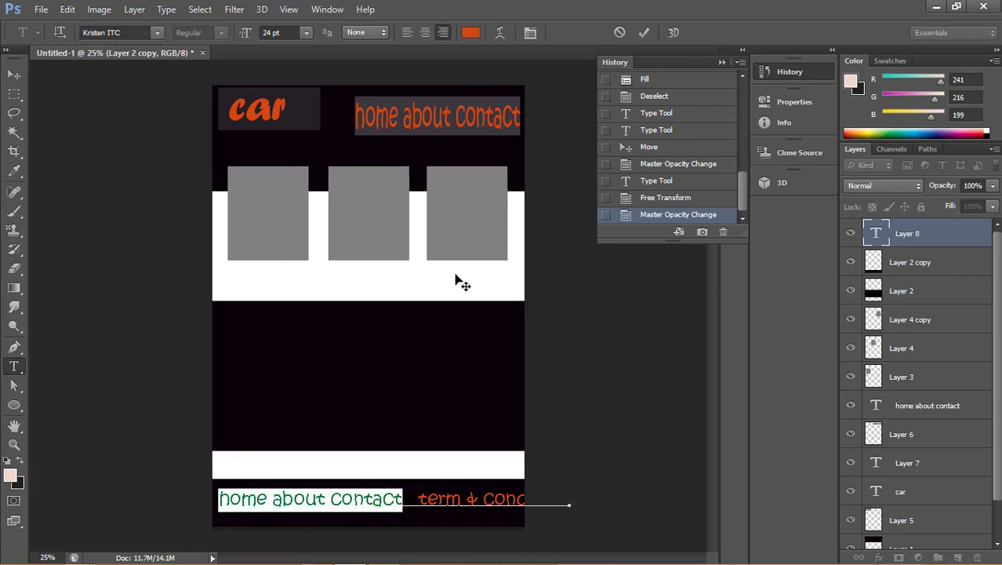
# Shrink 'term & condition' in the footer to 14 pt and reposition the line.
pyautogui.click(307, 33)
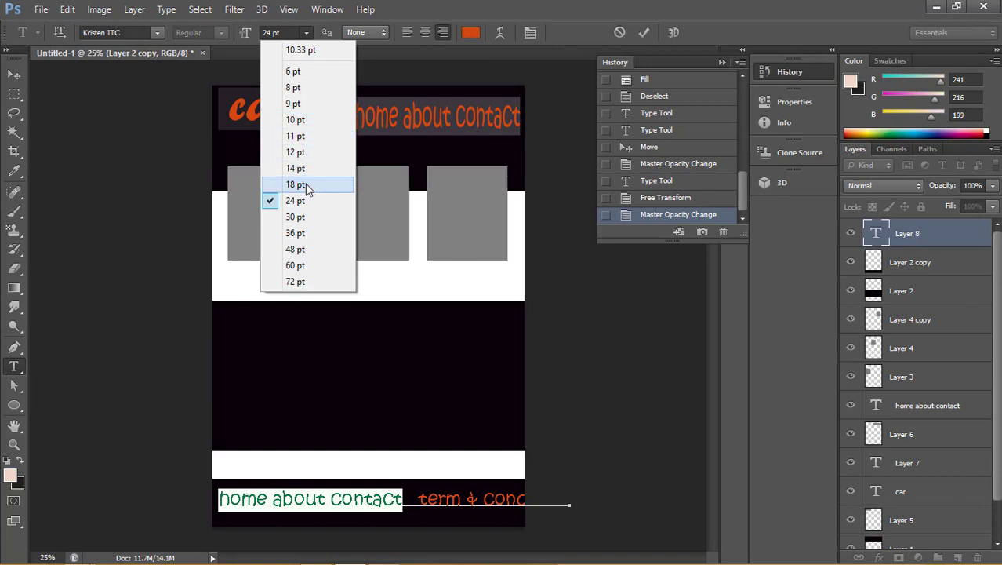
pyautogui.click(628, 460)
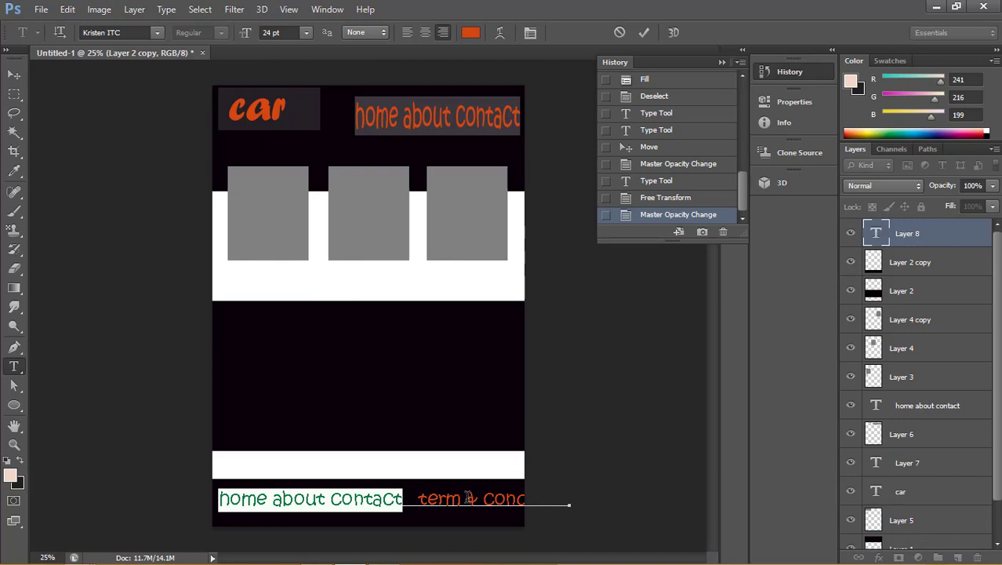
pyautogui.click(422, 495)
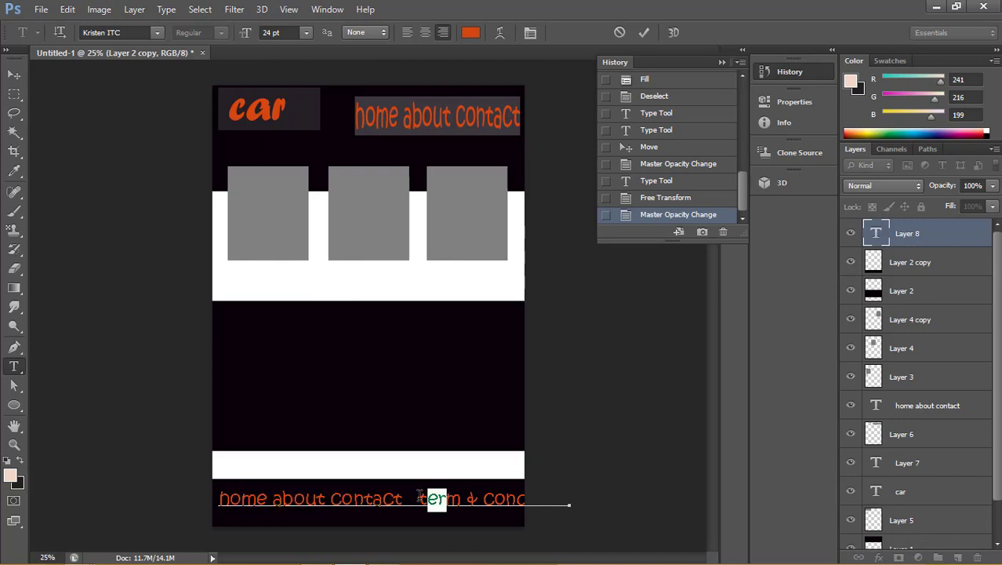
pyautogui.click(417, 497)
pyautogui.moveTo(329, 498); pyautogui.dragTo(467, 498)
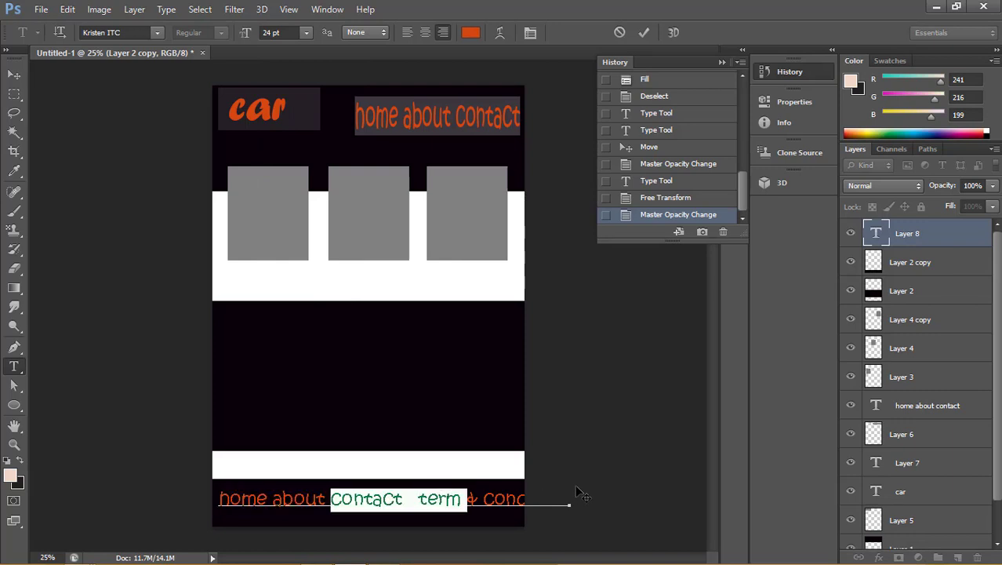
pyautogui.click(516, 494)
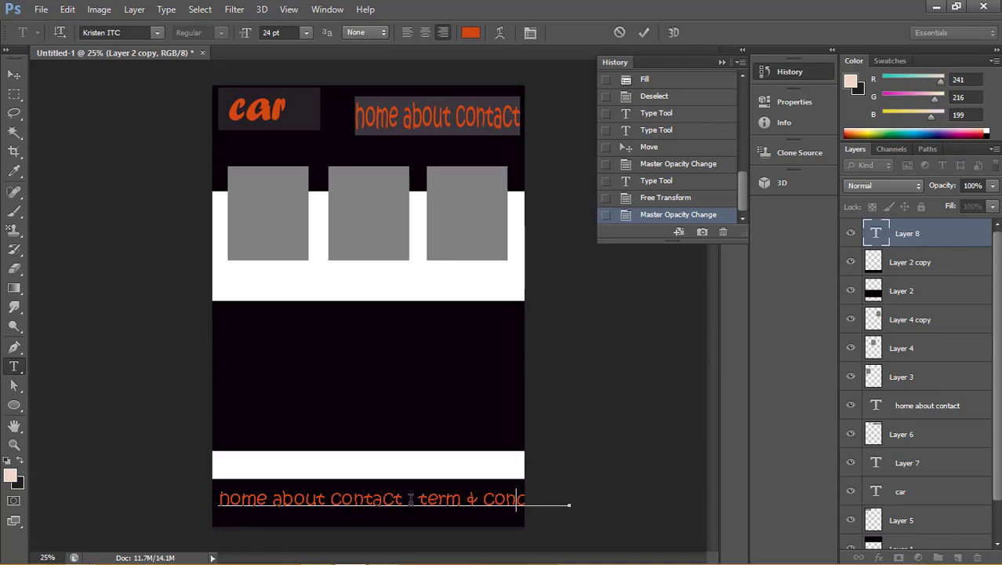
pyautogui.moveTo(419, 498); pyautogui.dragTo(570, 499)
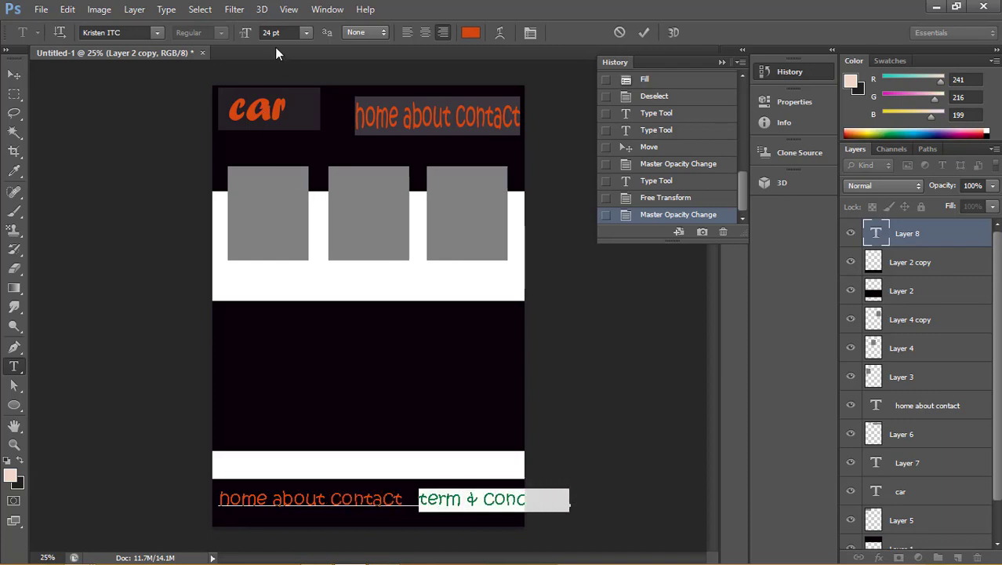
pyautogui.click(307, 32)
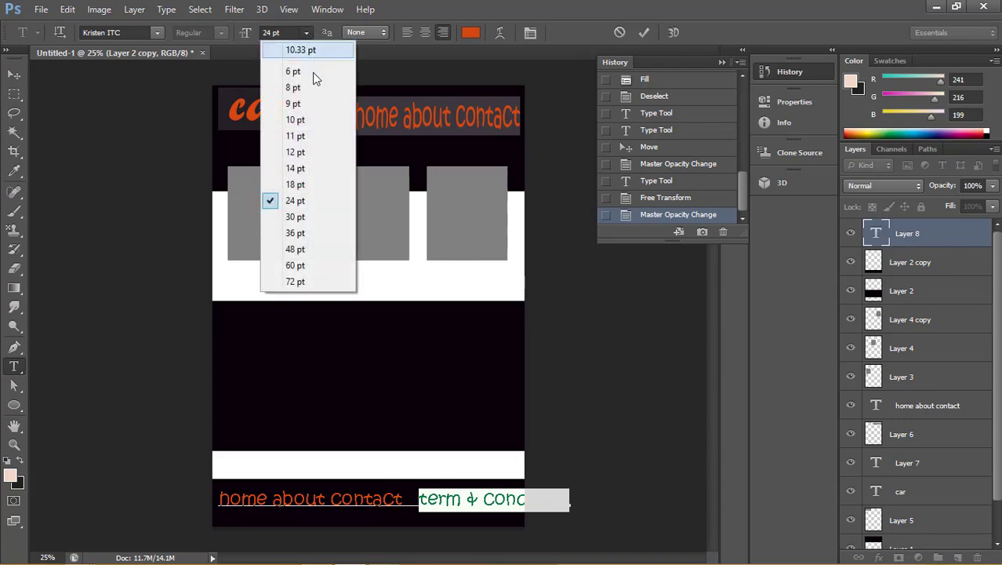
pyautogui.click(312, 171)
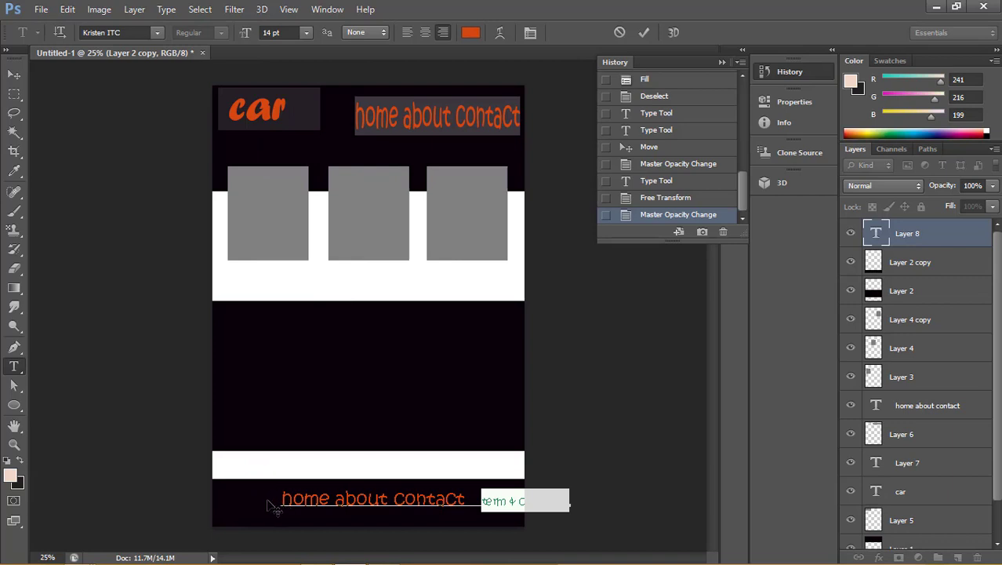
pyautogui.moveTo(262, 507); pyautogui.dragTo(212, 511)
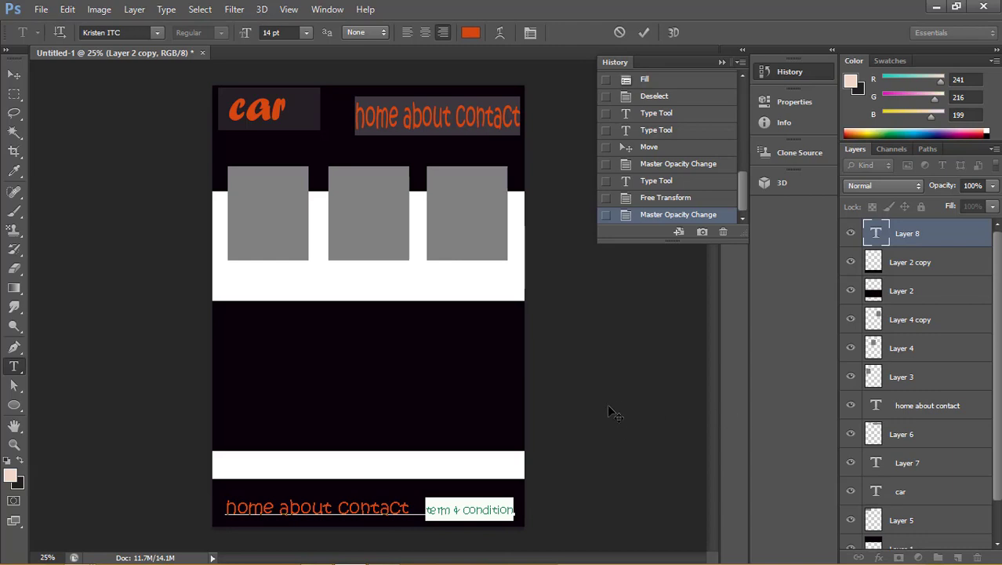
# Stretch the footer text to about 155% height and apply the transformation.
pyautogui.click(11, 77)
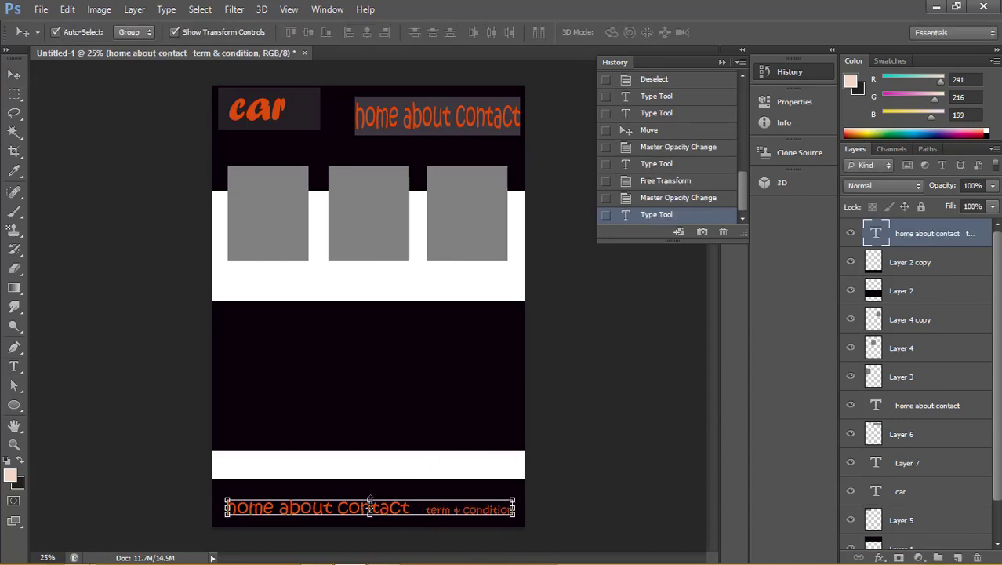
pyautogui.moveTo(370, 499); pyautogui.dragTo(369, 486)
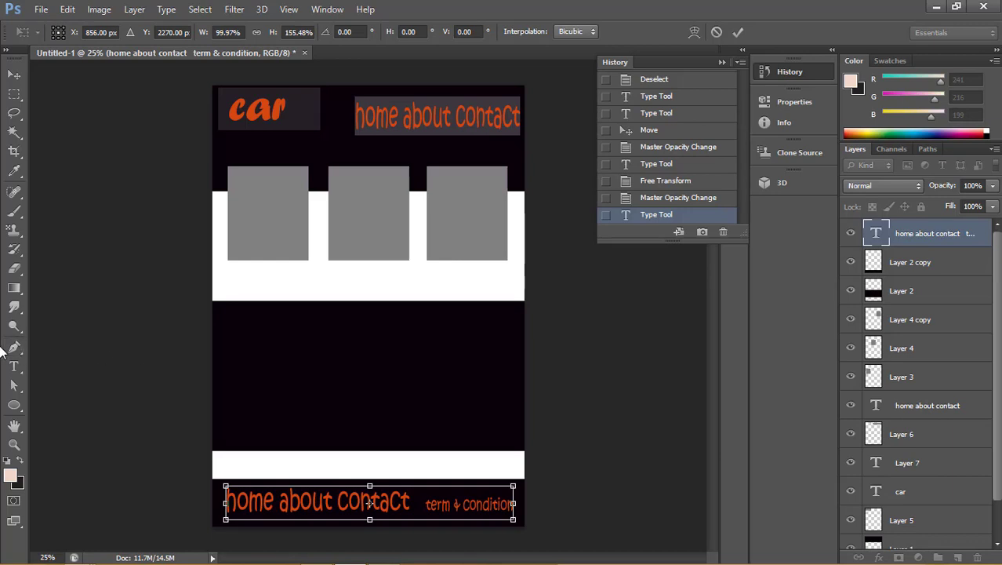
pyautogui.click(14, 367)
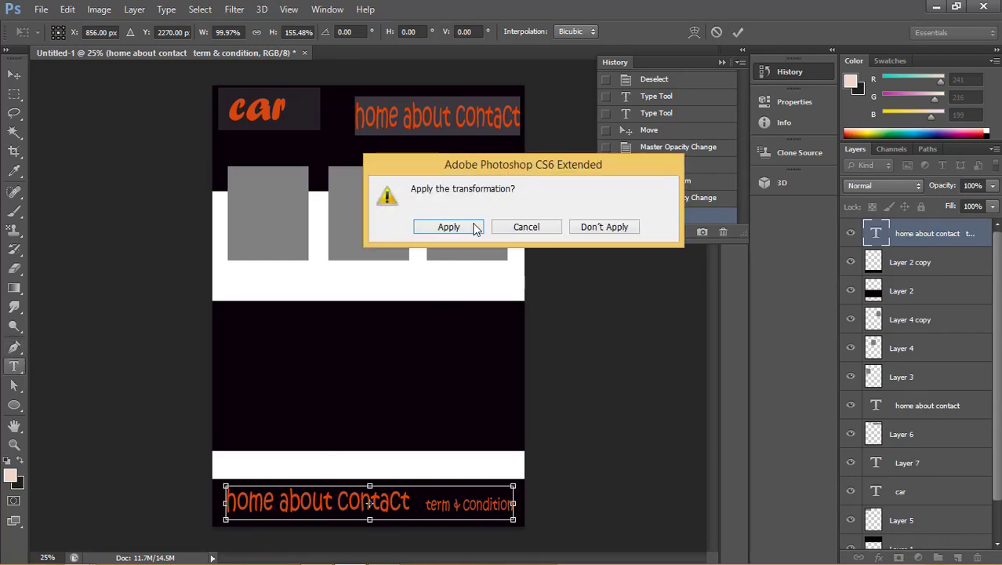
pyautogui.click(463, 226)
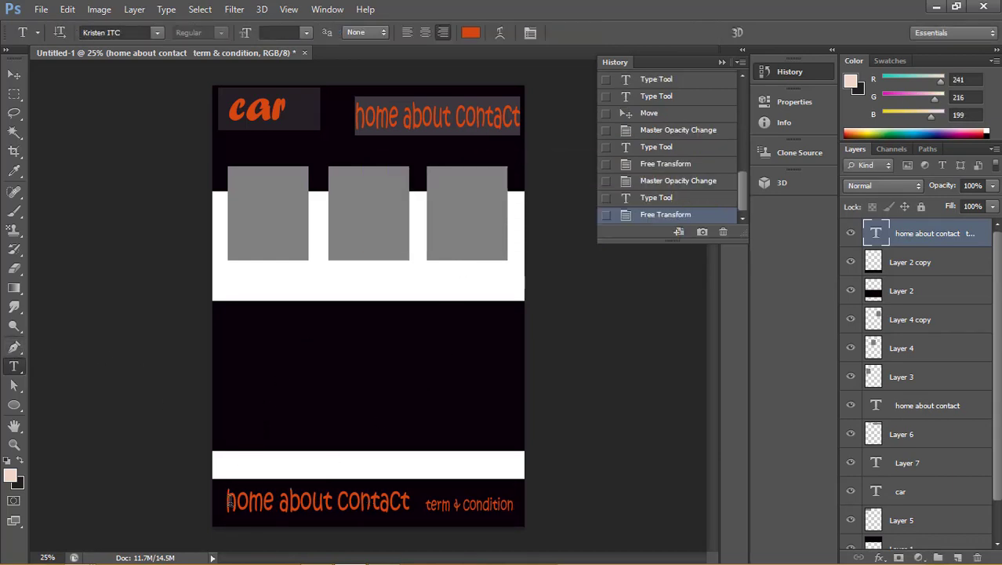
pyautogui.moveTo(225, 502); pyautogui.dragTo(516, 506)
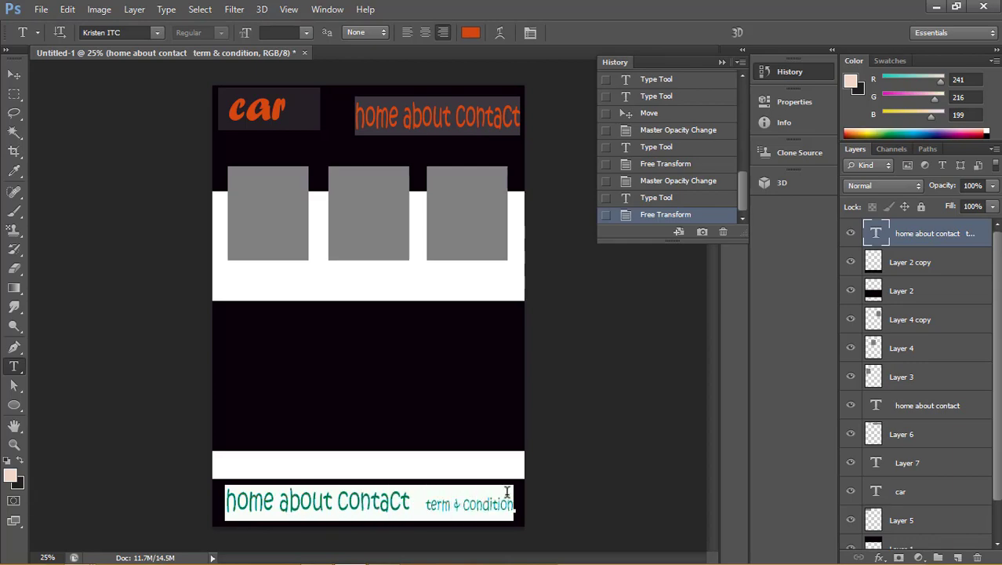
# Recolour the footer text blue-violet (#390fd4) and commit the edit.
pyautogui.click(470, 32)
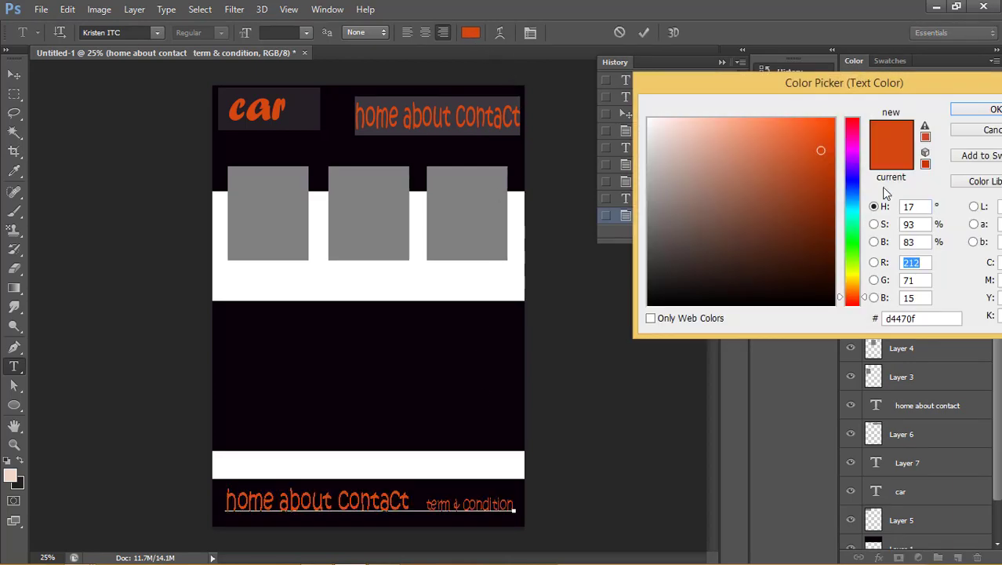
pyautogui.click(857, 174)
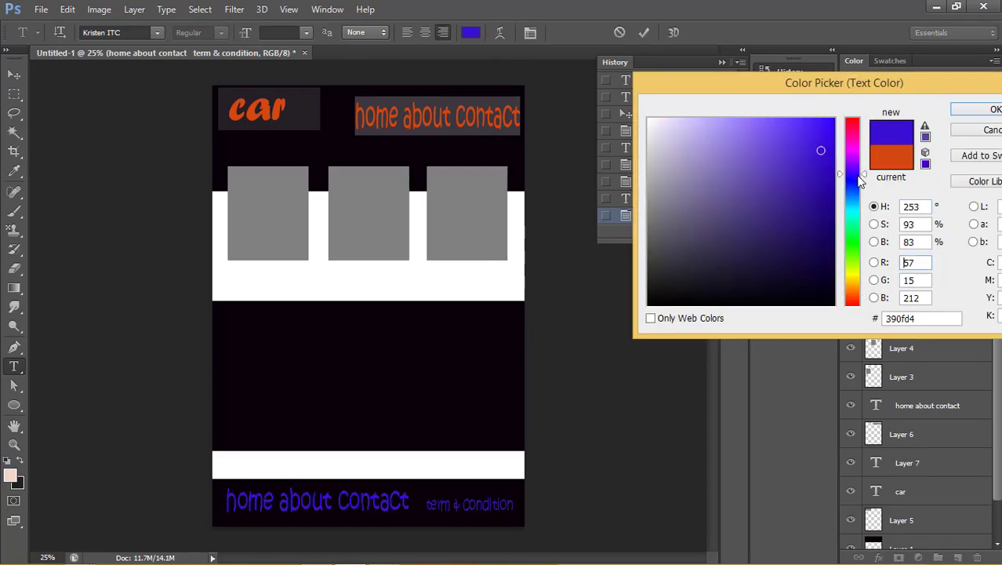
pyautogui.click(981, 110)
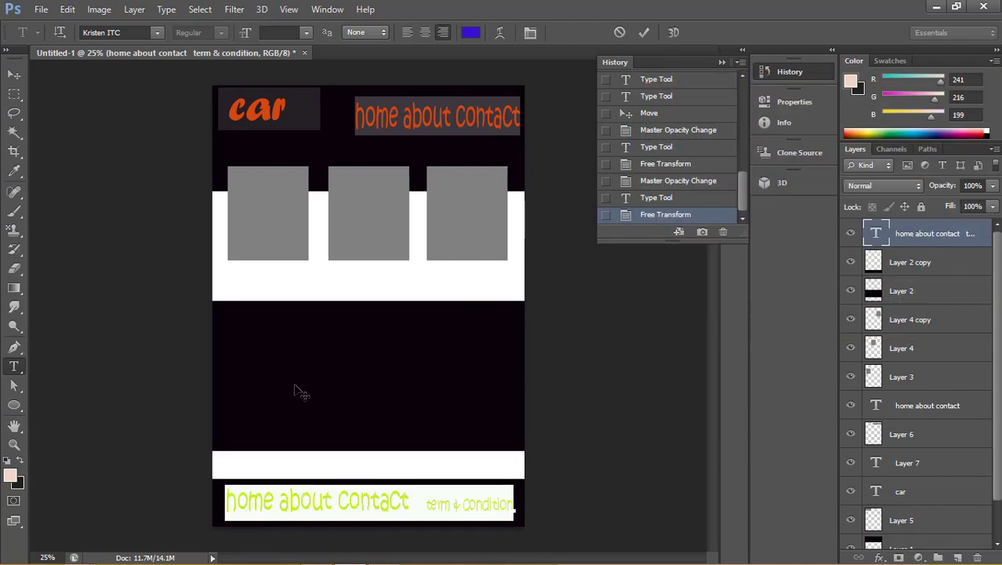
pyautogui.click(644, 33)
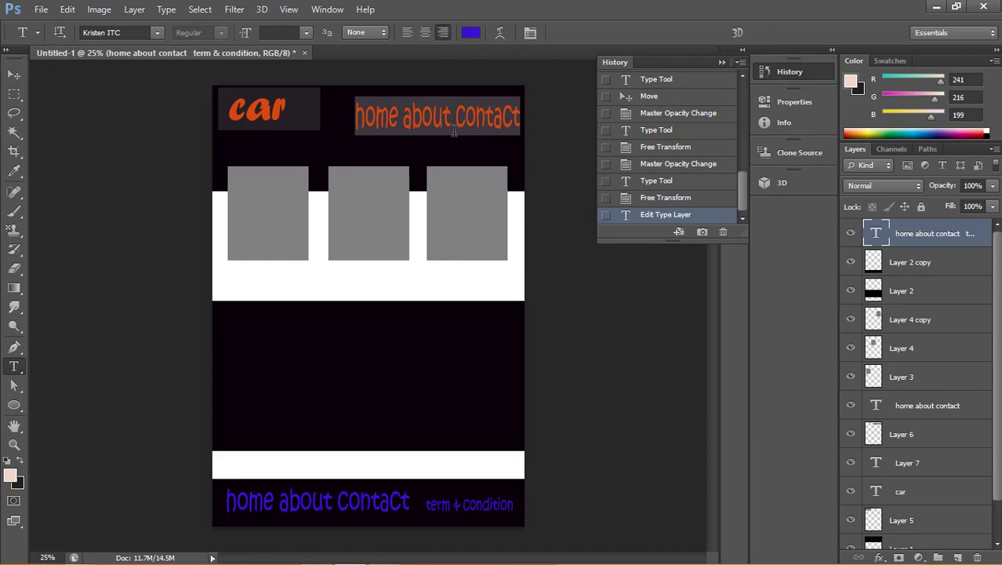
# With the Move tool active and the background layer selected, open cars (1).jpg.
pyautogui.click(14, 74)
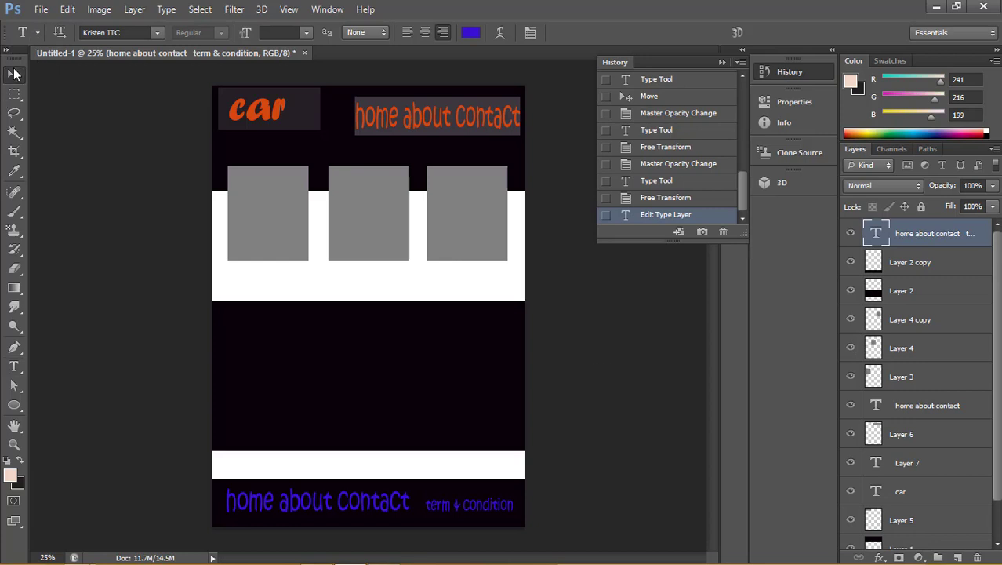
pyautogui.click(334, 143)
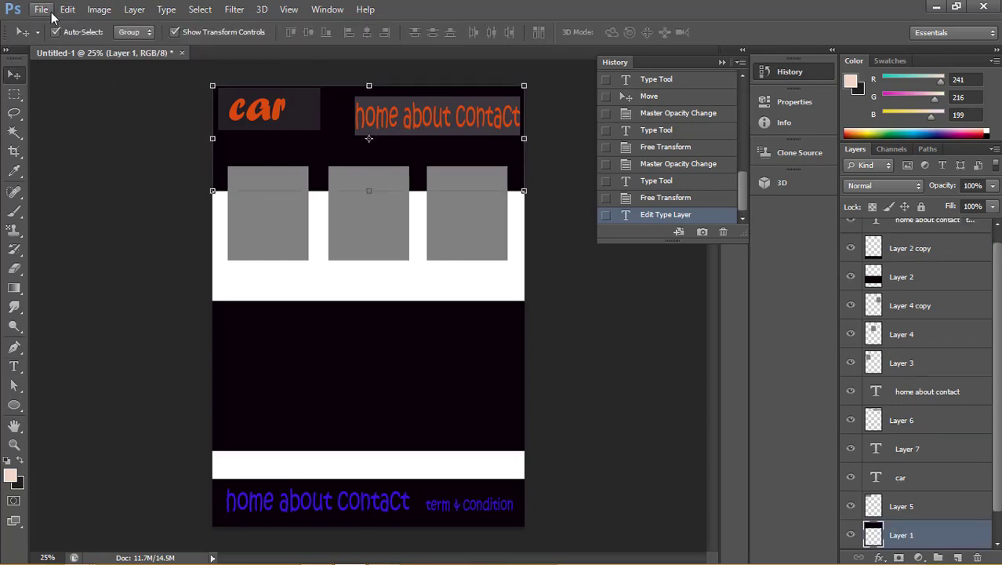
pyautogui.click(40, 10)
pyautogui.click(67, 43)
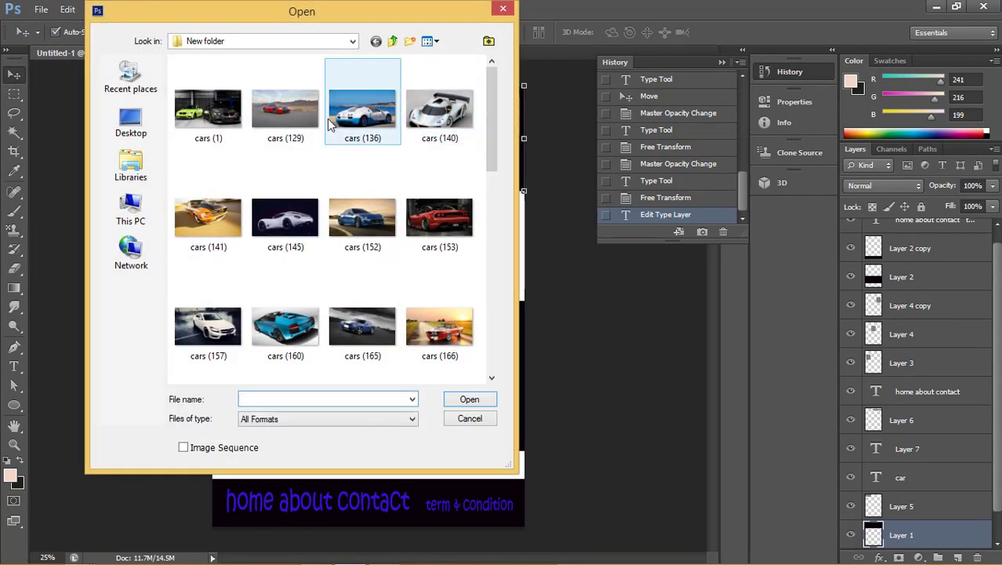
pyautogui.click(222, 117)
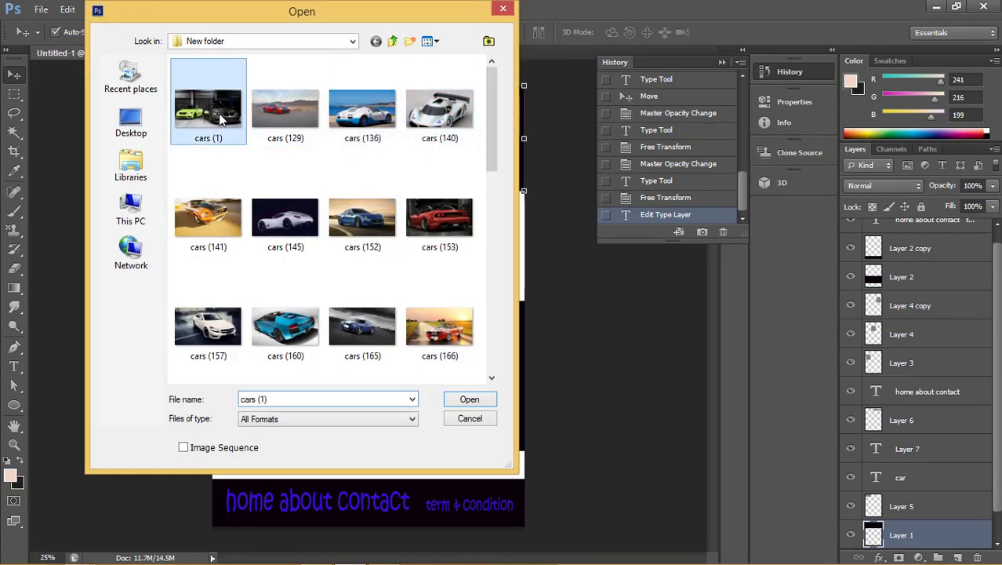
pyautogui.click(475, 401)
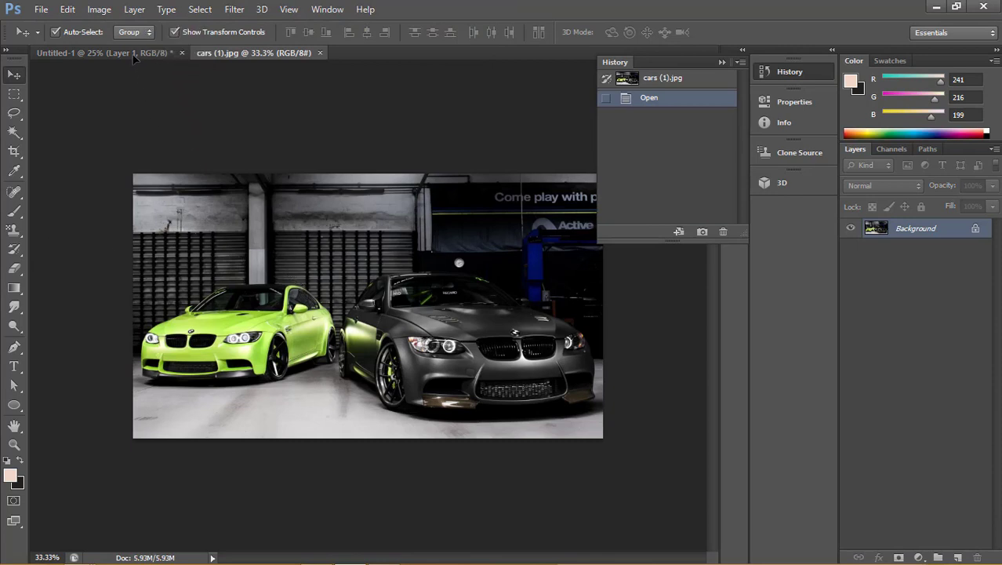
# Drag the two-cars photo into Untitled-1 as Layer 8 and close cars (1).jpg.
pyautogui.moveTo(194, 159)
pyautogui.mouseDown()
pyautogui.moveTo(250, 132)
pyautogui.moveTo(313, 134)
pyautogui.mouseUp()
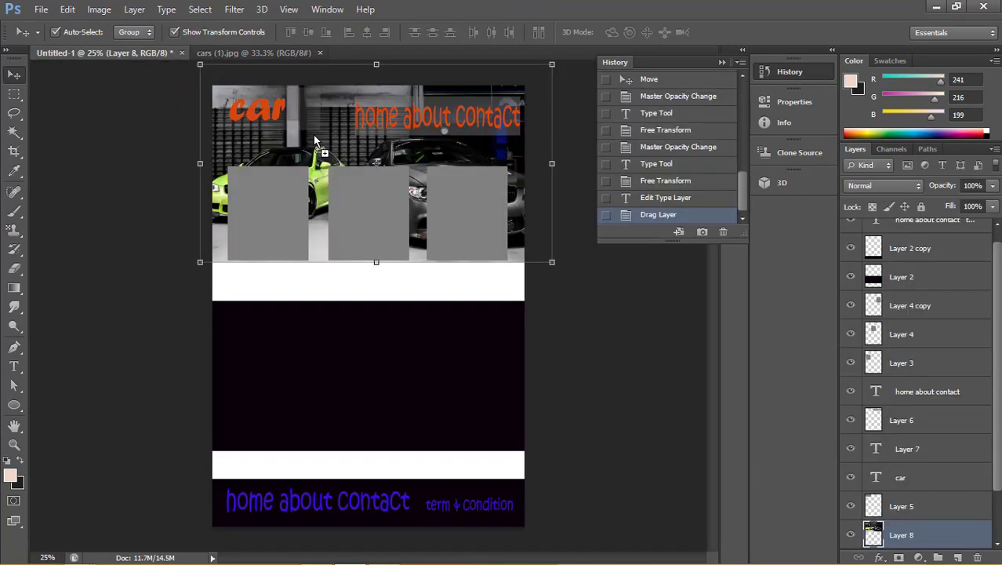
pyautogui.click(317, 49)
pyautogui.click(320, 53)
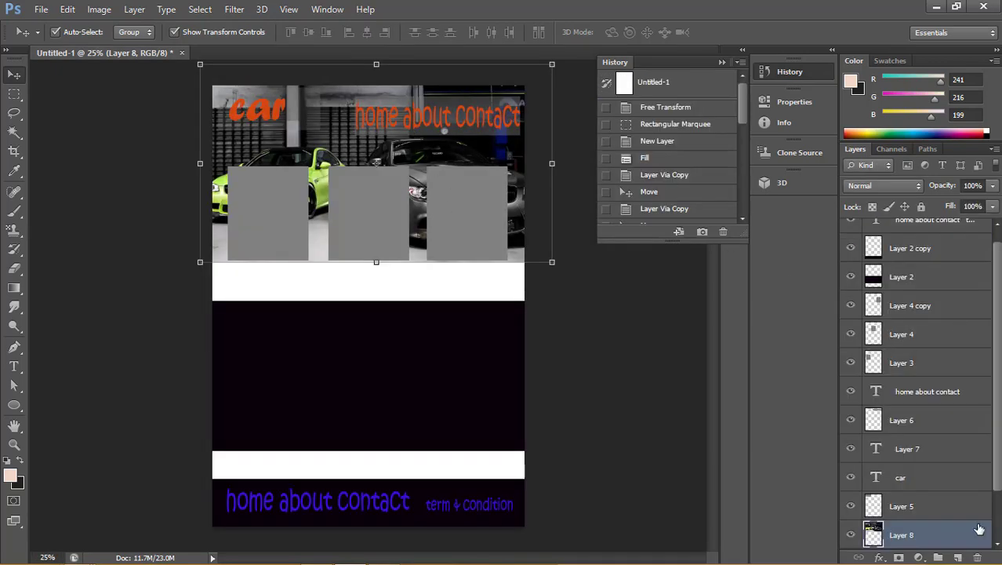
# Clip Layer 8 to the black header band and scale it to about 89% × 71%.
pyautogui.rightClick(940, 539)
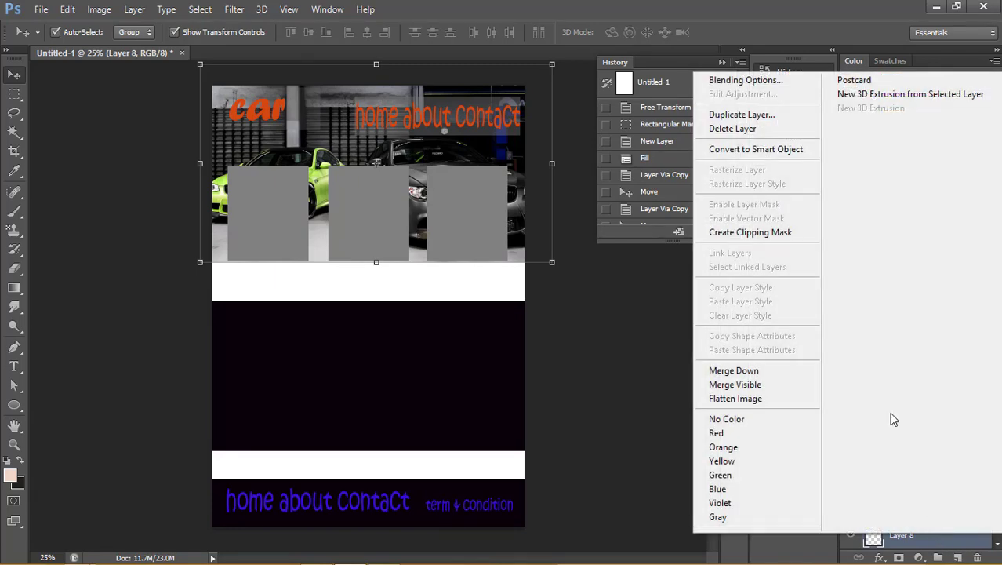
pyautogui.click(764, 231)
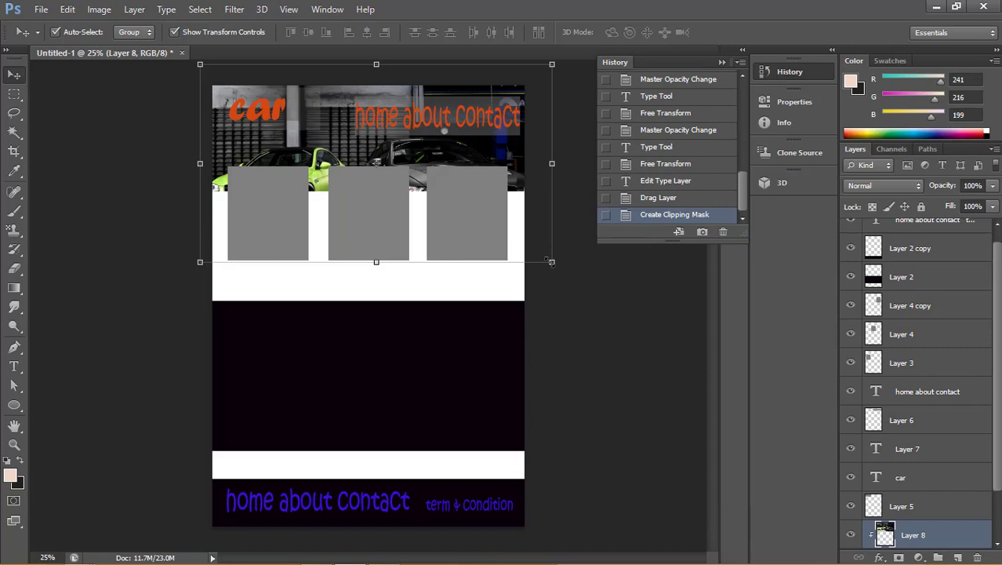
pyautogui.moveTo(552, 262); pyautogui.dragTo(523, 208)
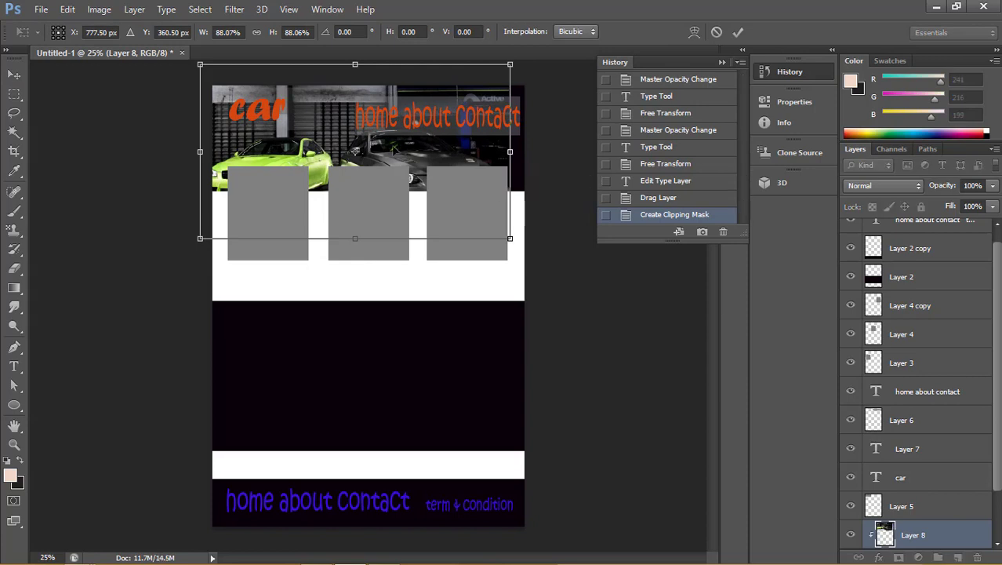
pyautogui.moveTo(337, 146); pyautogui.dragTo(366, 137)
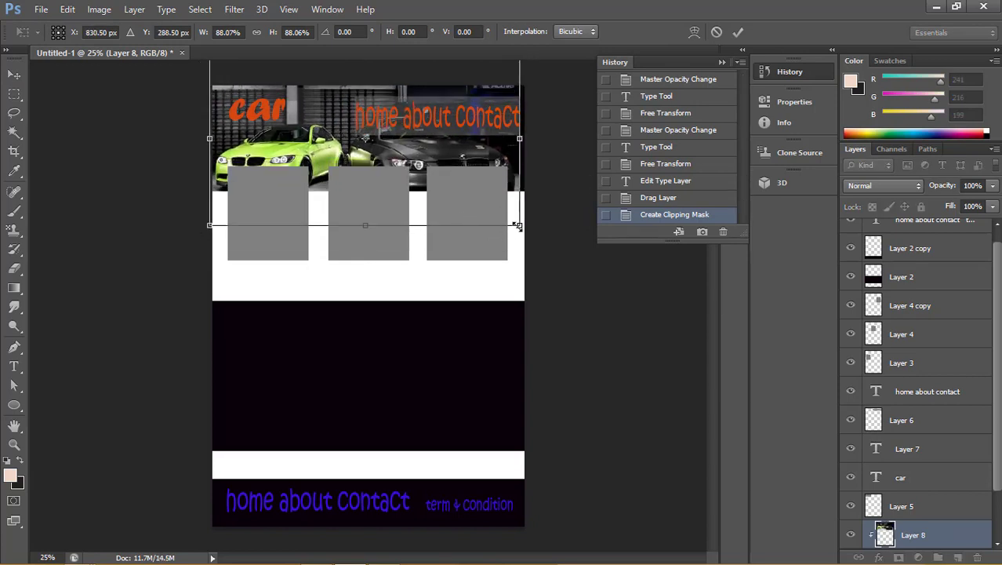
pyautogui.moveTo(517, 219); pyautogui.dragTo(524, 191)
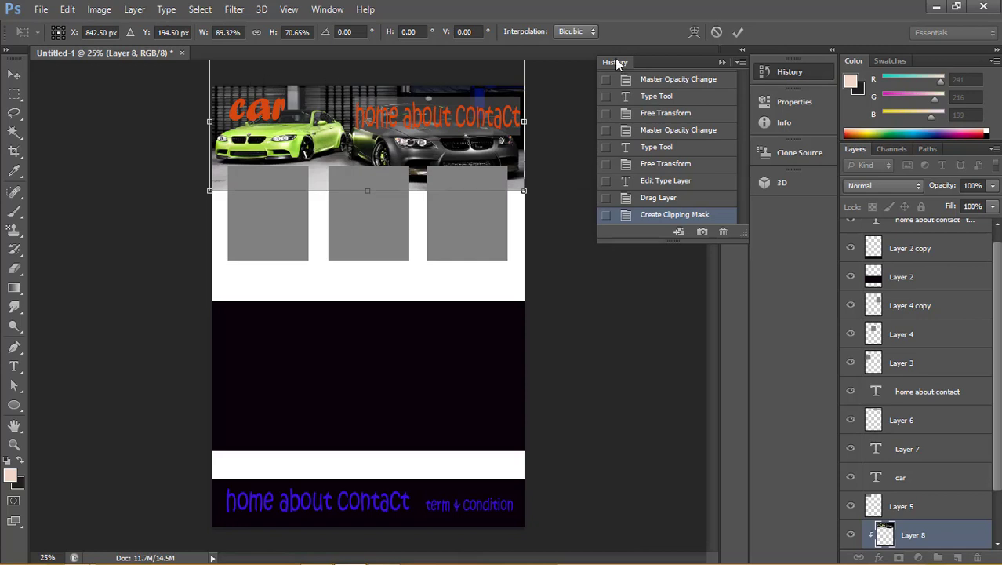
pyautogui.click(738, 32)
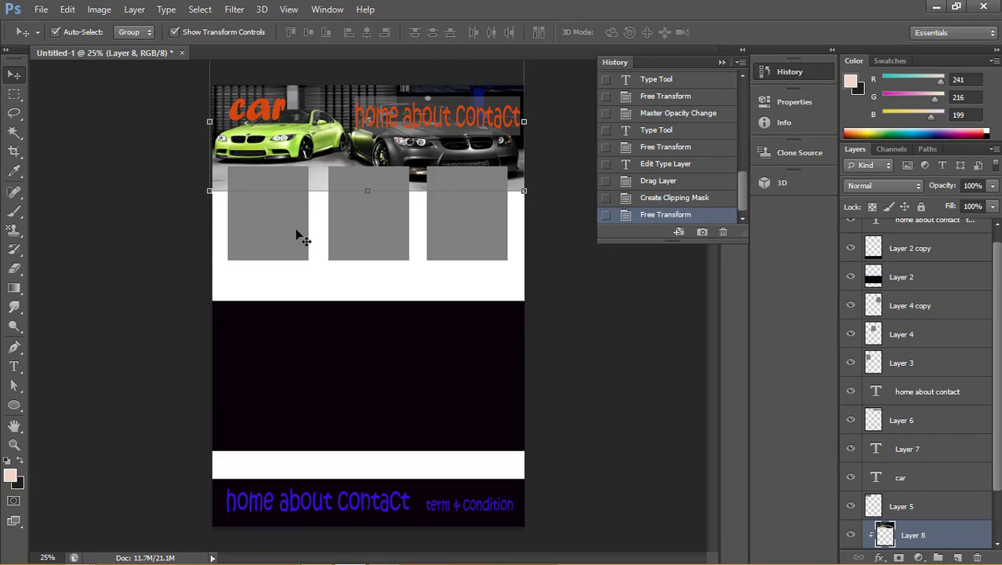
pyautogui.click(299, 236)
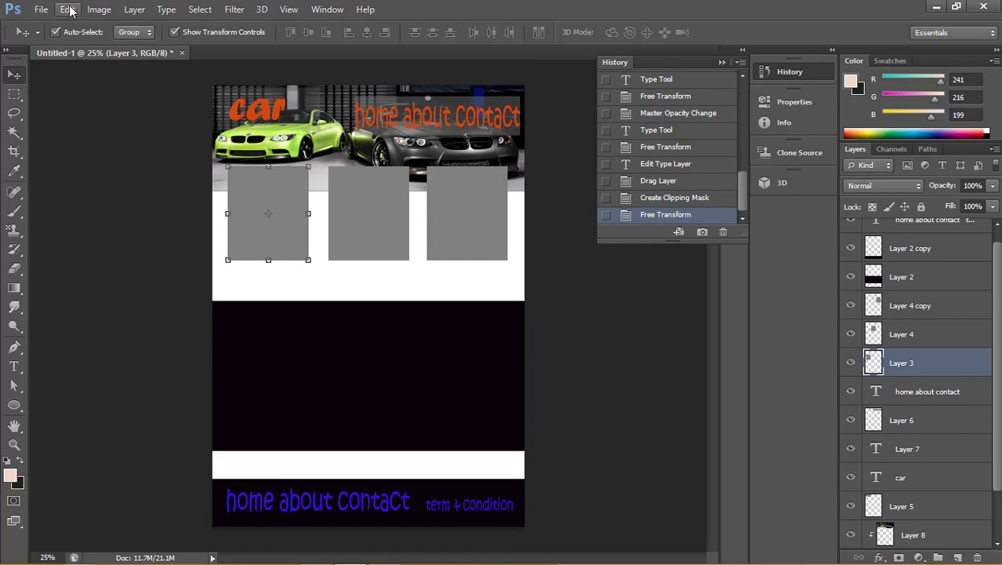
# Open vehicles (35).jpg and drag the motorcycle photo into Untitled-1 as Layer 9 above Layer 3.
pyautogui.click(41, 10)
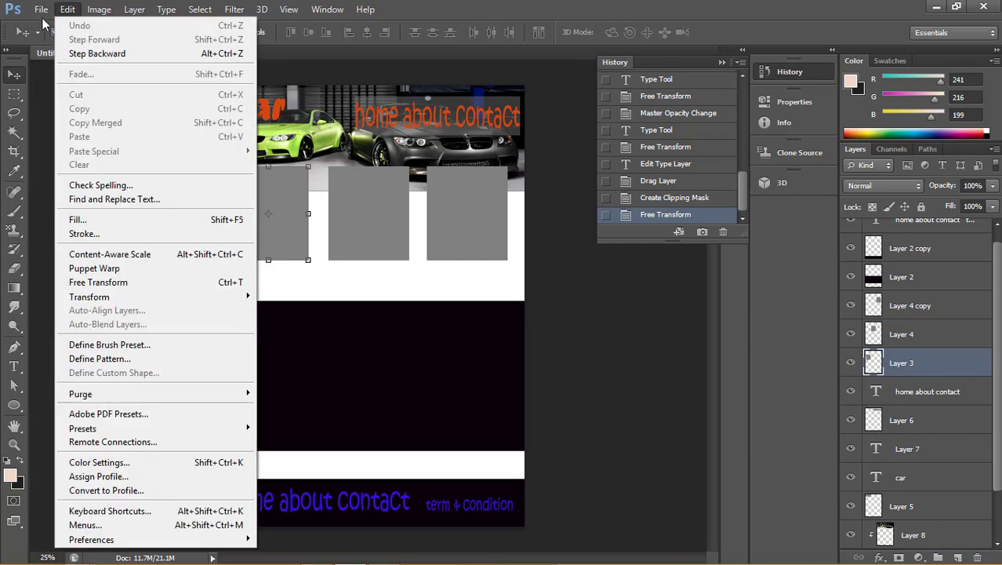
pyautogui.moveTo(41, 10)
pyautogui.click(50, 38)
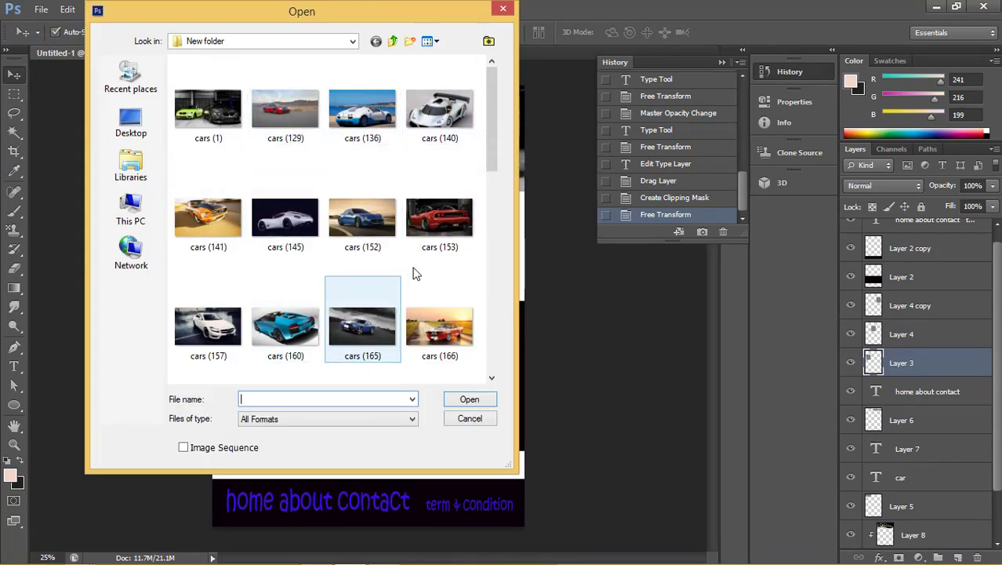
pyautogui.moveTo(487, 138)
pyautogui.mouseDown()
pyautogui.moveTo(486, 273)
pyautogui.moveTo(507, 349)
pyautogui.mouseUp()
pyautogui.click(360, 254)
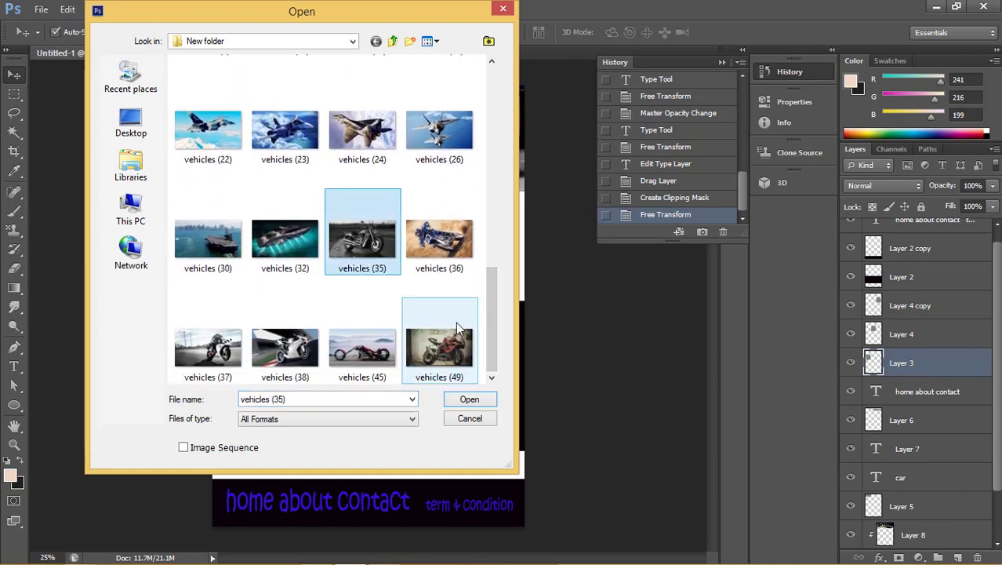
pyautogui.click(468, 402)
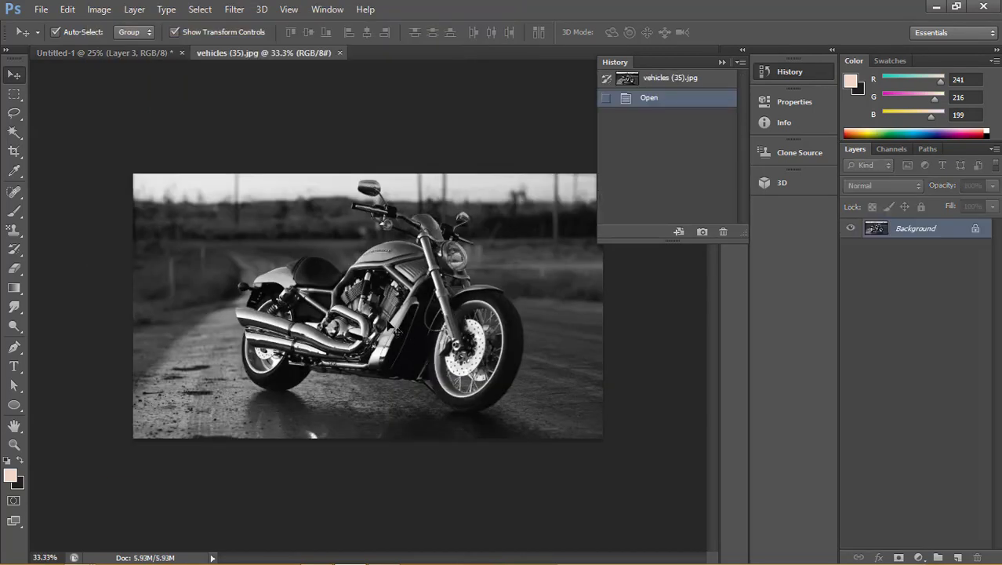
pyautogui.moveTo(295, 227); pyautogui.dragTo(175, 149)
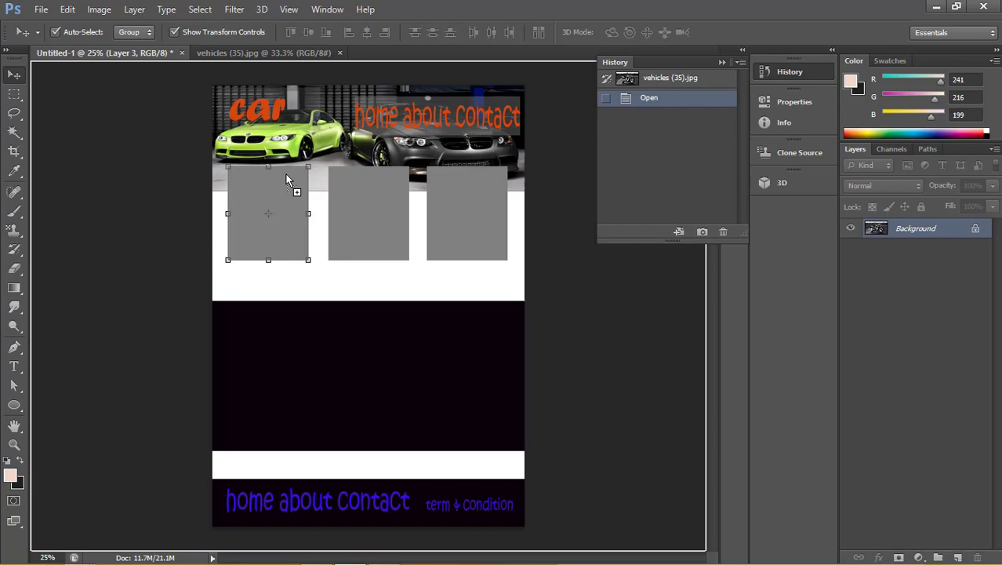
pyautogui.moveTo(288, 181); pyautogui.dragTo(287, 181)
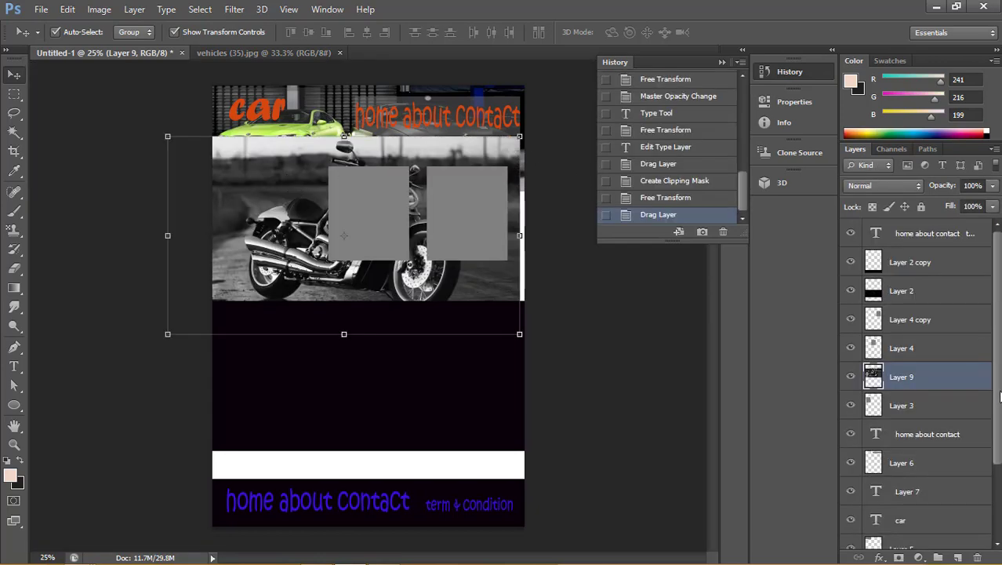
# Clip Layer 9 to the left grey box and fit it at about 33.59% × 47.41%.
pyautogui.rightClick(912, 382)
pyautogui.click(671, 262)
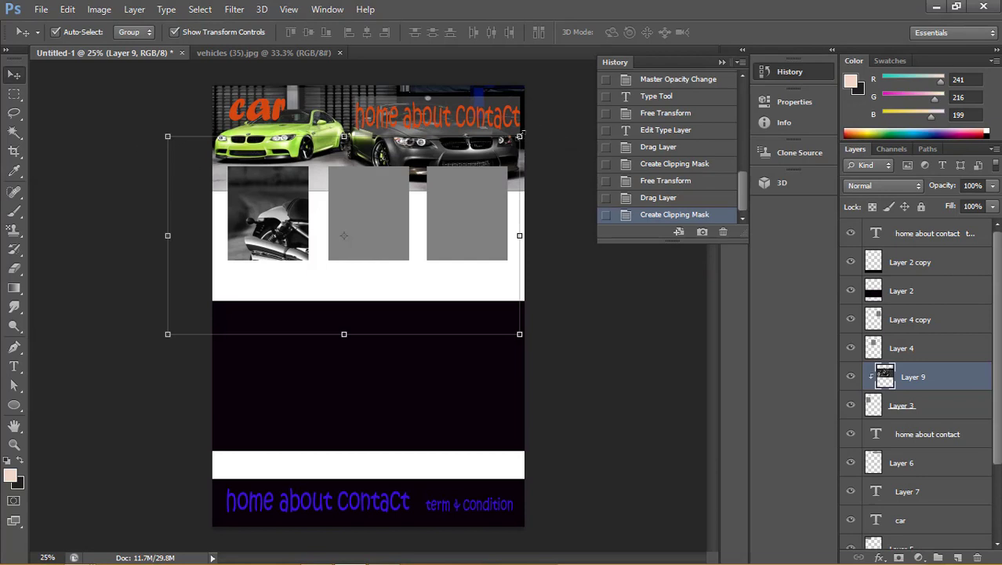
pyautogui.moveTo(519, 136)
pyautogui.mouseDown()
pyautogui.moveTo(219, 186)
pyautogui.moveTo(250, 288)
pyautogui.mouseUp()
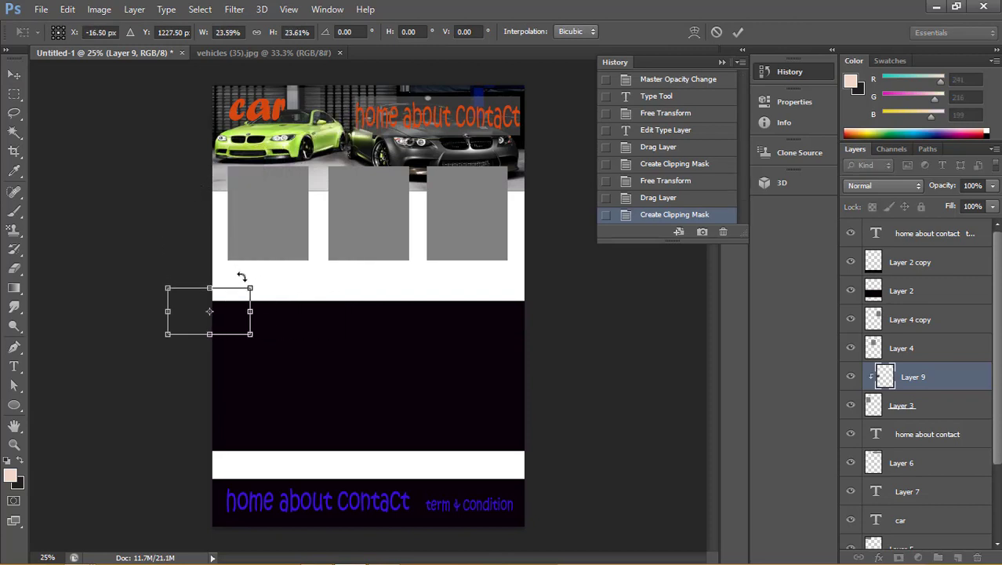
pyautogui.moveTo(240, 331); pyautogui.dragTo(296, 256)
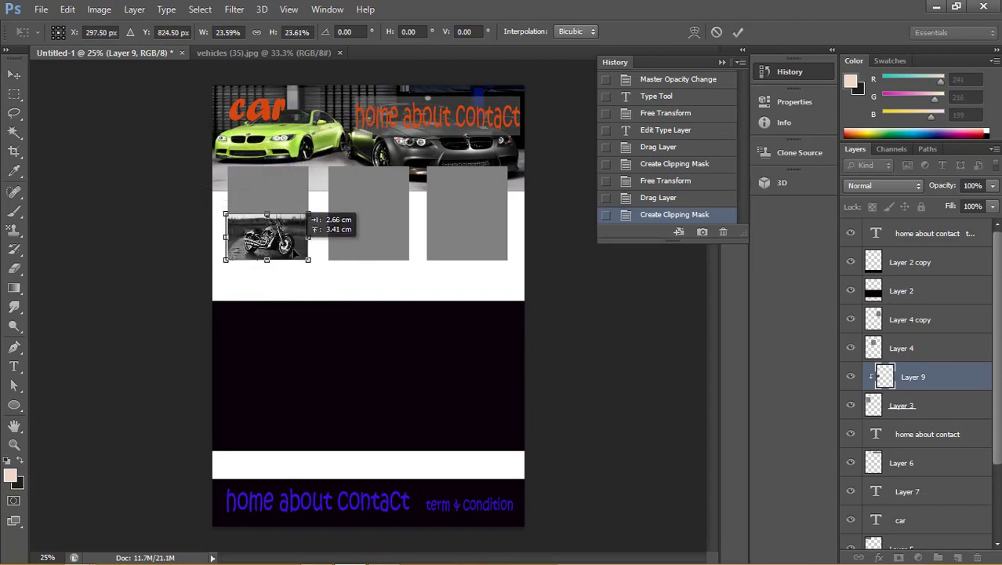
pyautogui.moveTo(267, 212); pyautogui.dragTo(267, 164)
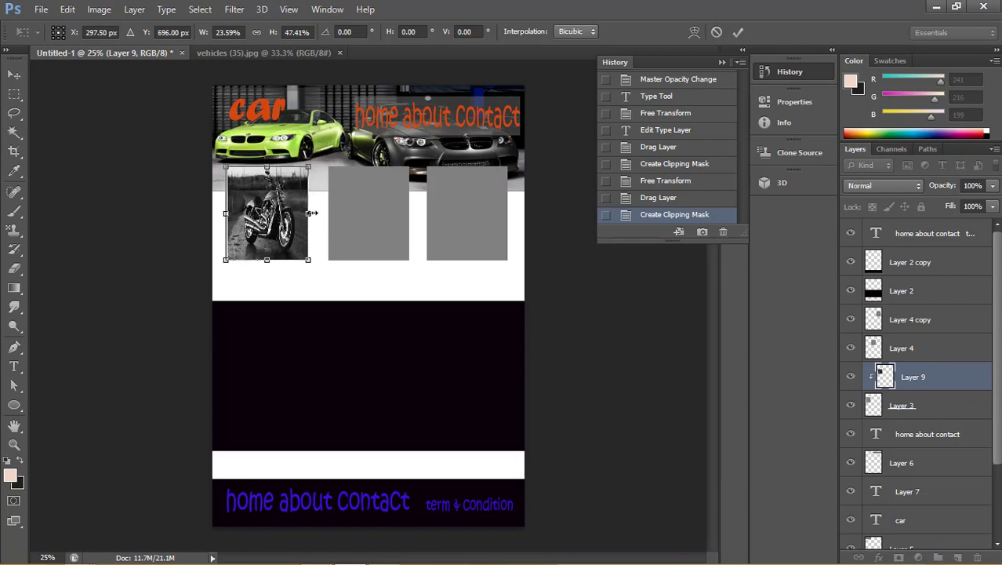
pyautogui.moveTo(311, 212); pyautogui.dragTo(336, 213)
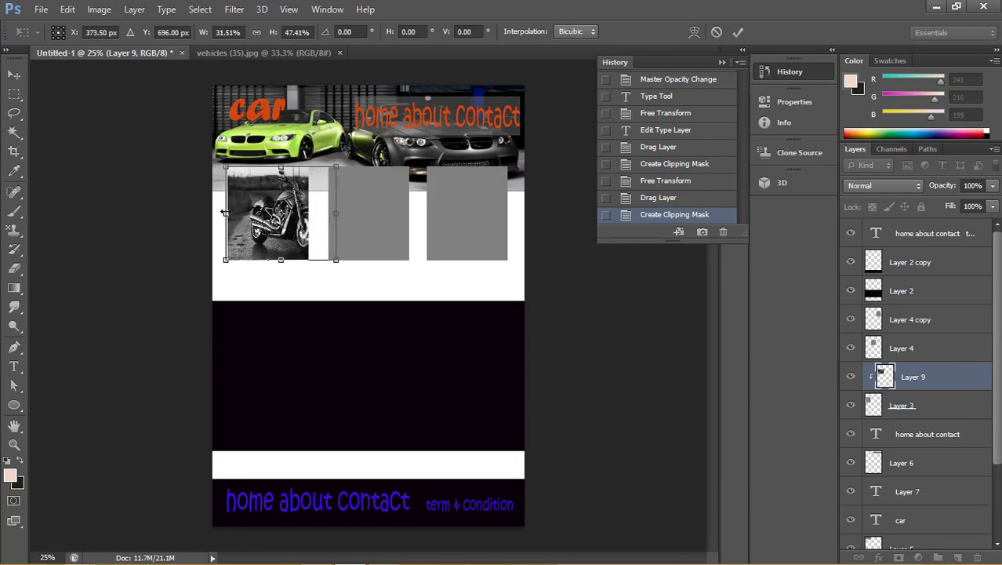
pyautogui.moveTo(225, 213); pyautogui.dragTo(202, 213)
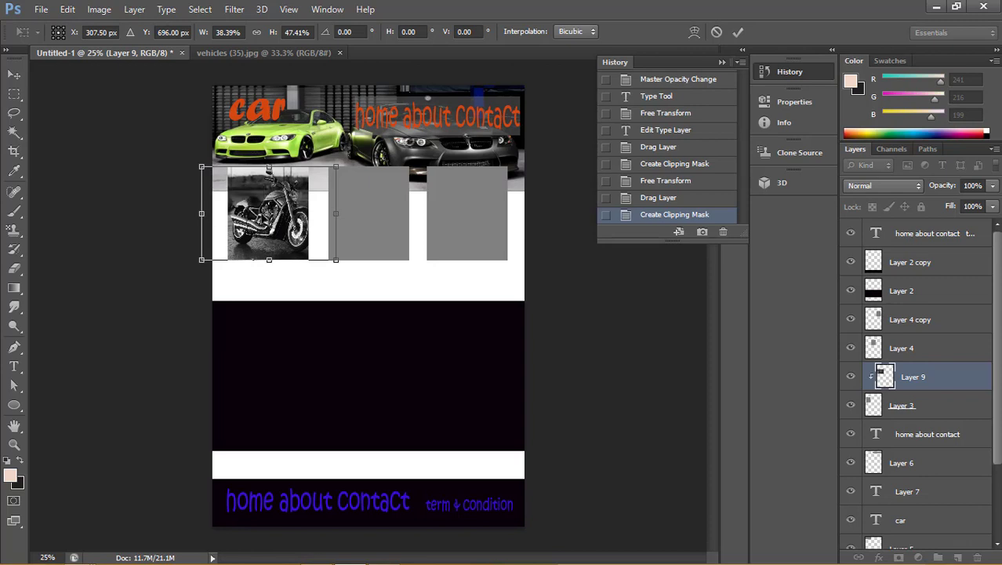
pyautogui.moveTo(292, 186); pyautogui.dragTo(291, 187)
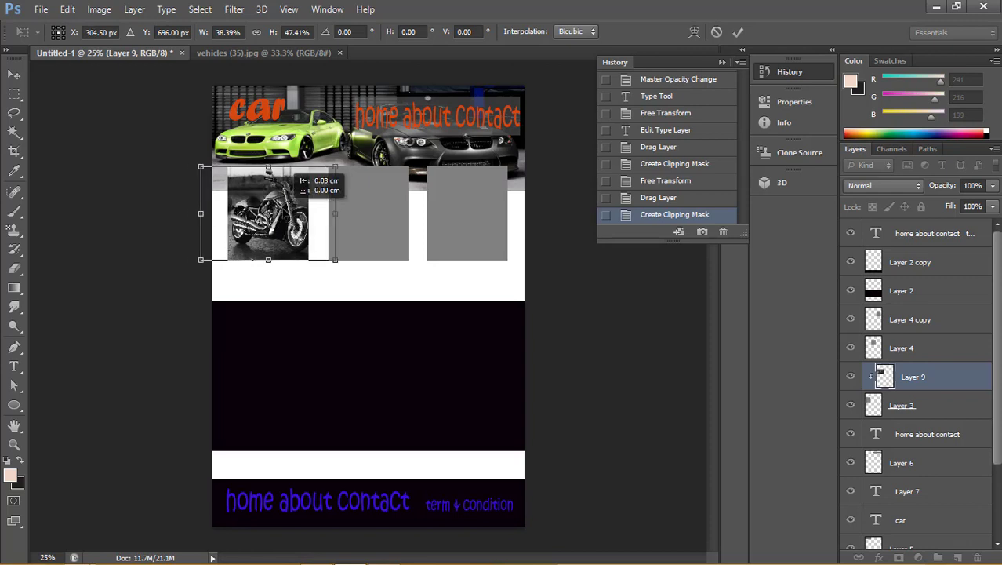
pyautogui.moveTo(284, 214); pyautogui.dragTo(276, 214)
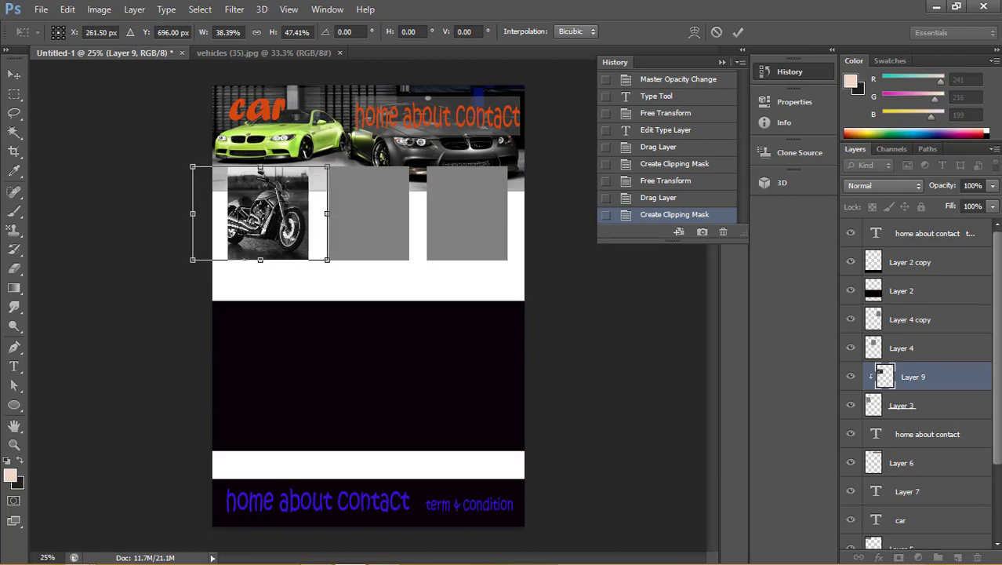
pyautogui.moveTo(191, 212); pyautogui.dragTo(205, 212)
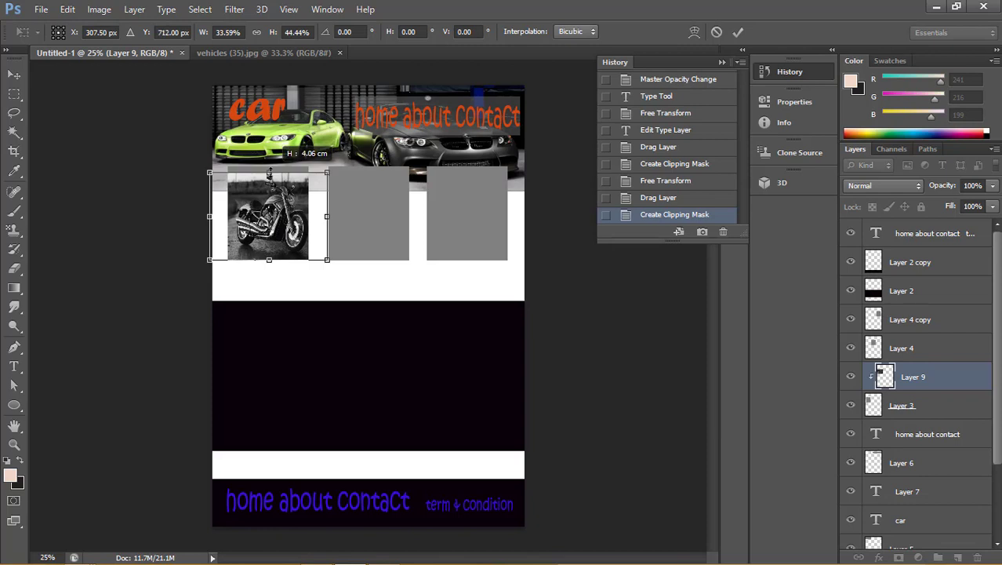
pyautogui.click(265, 265)
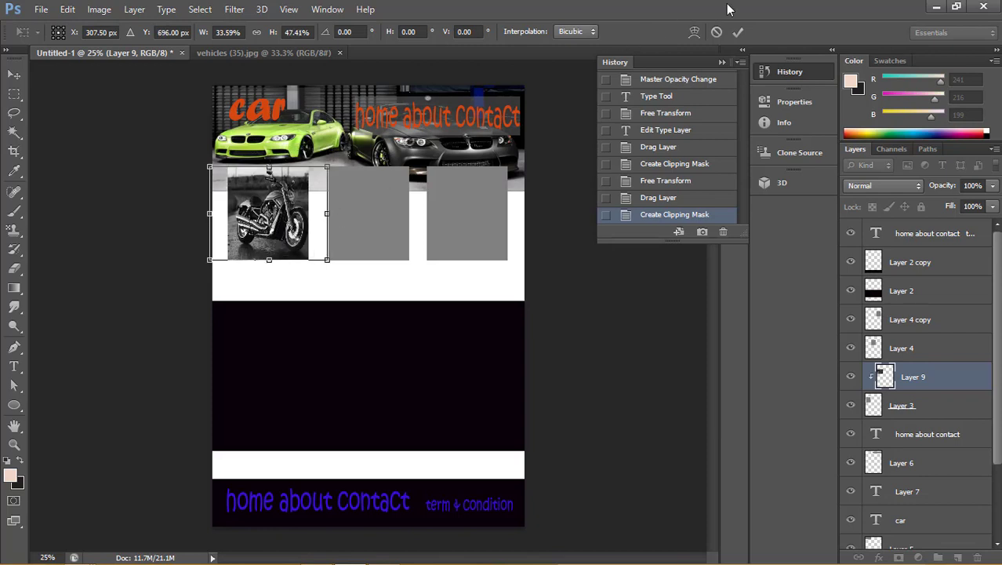
pyautogui.click(738, 32)
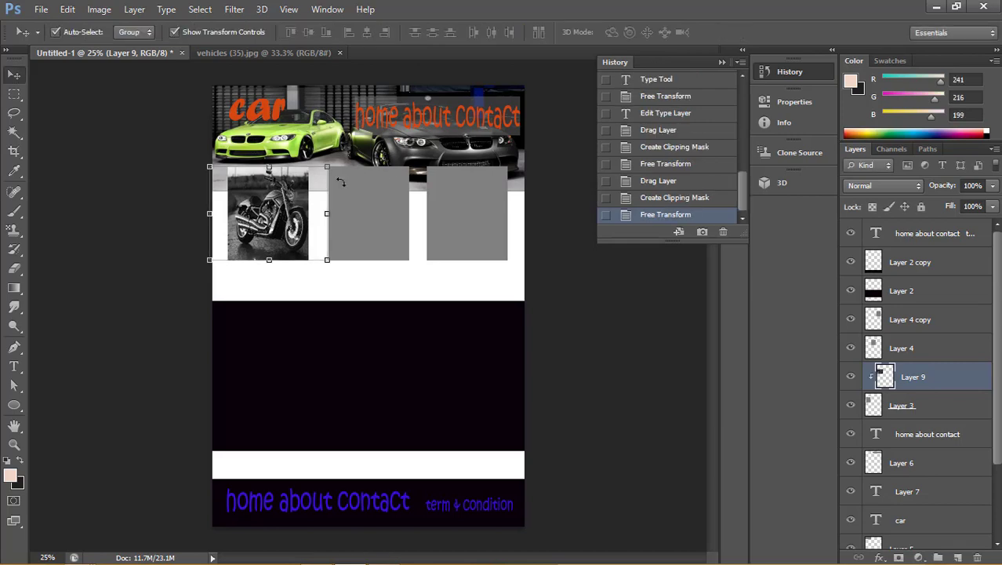
# Open cars (294).jpg, close vehicles (35).jpg, and drag the red car photo into the layout.
pyautogui.click(392, 219)
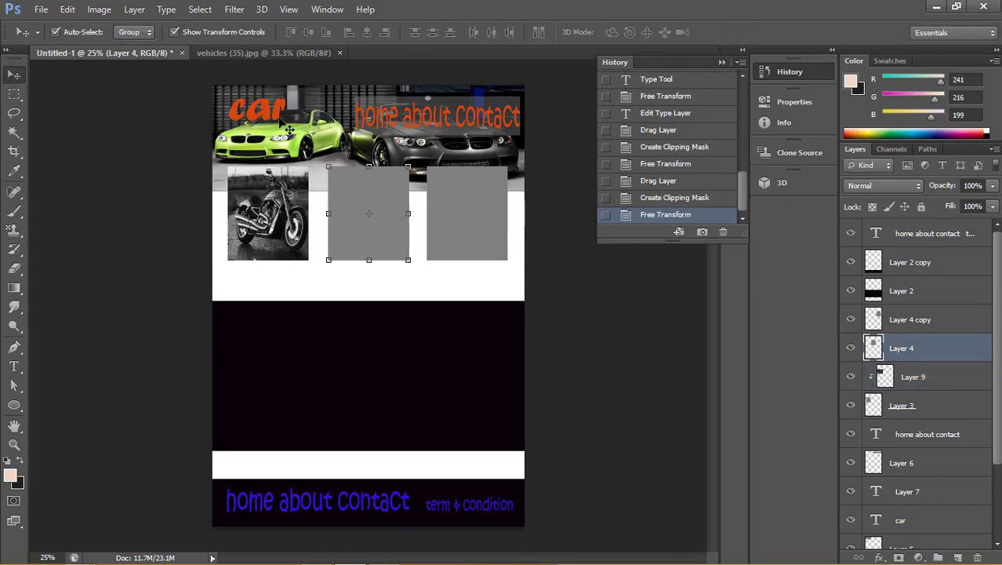
pyautogui.click(96, 10)
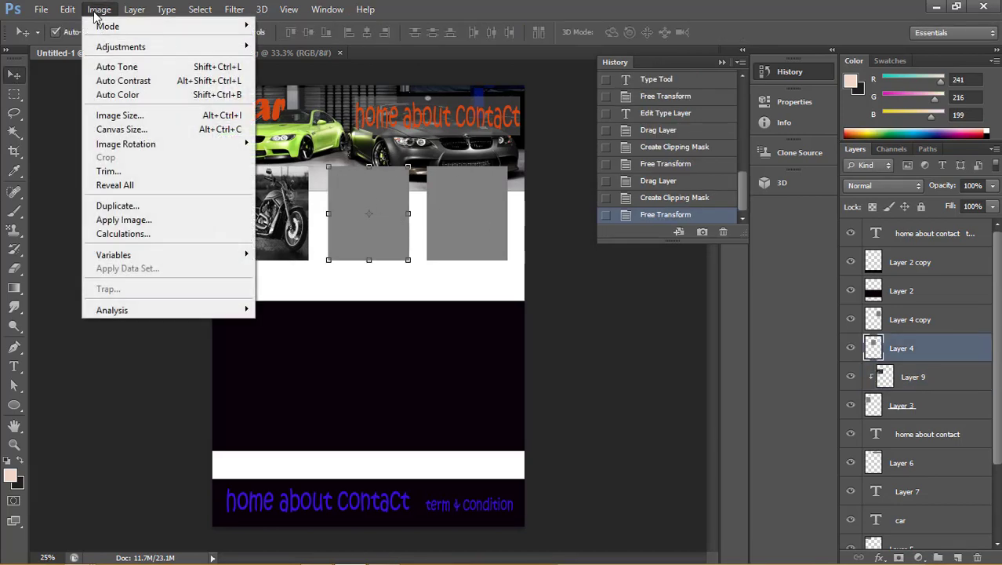
pyautogui.click(55, 39)
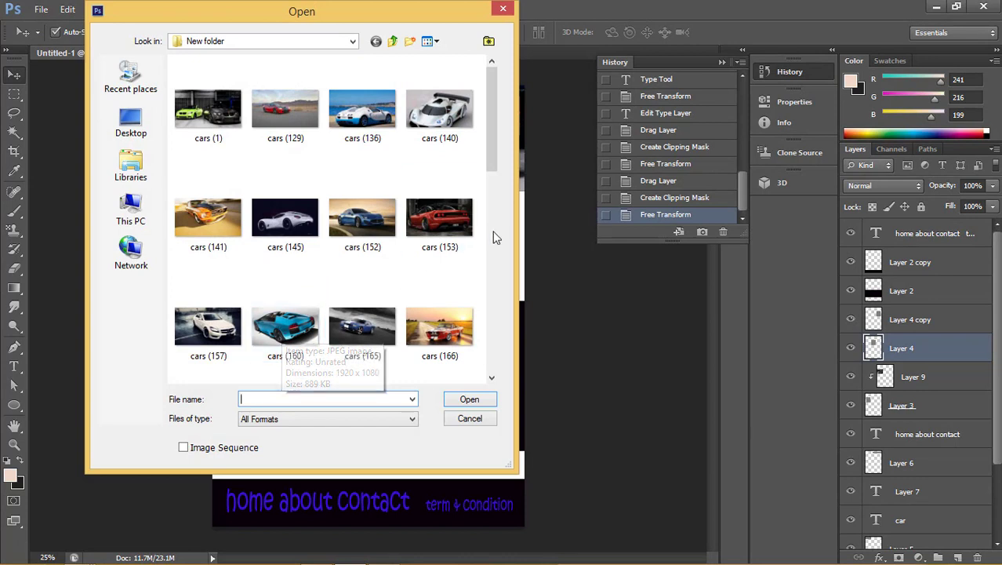
pyautogui.moveTo(491, 149); pyautogui.dragTo(490, 256)
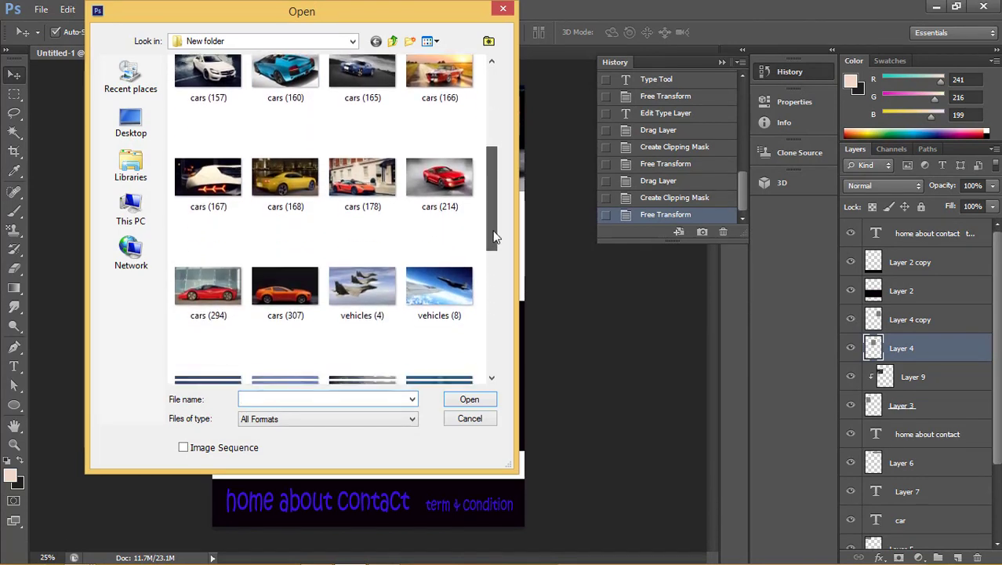
pyautogui.click(208, 200)
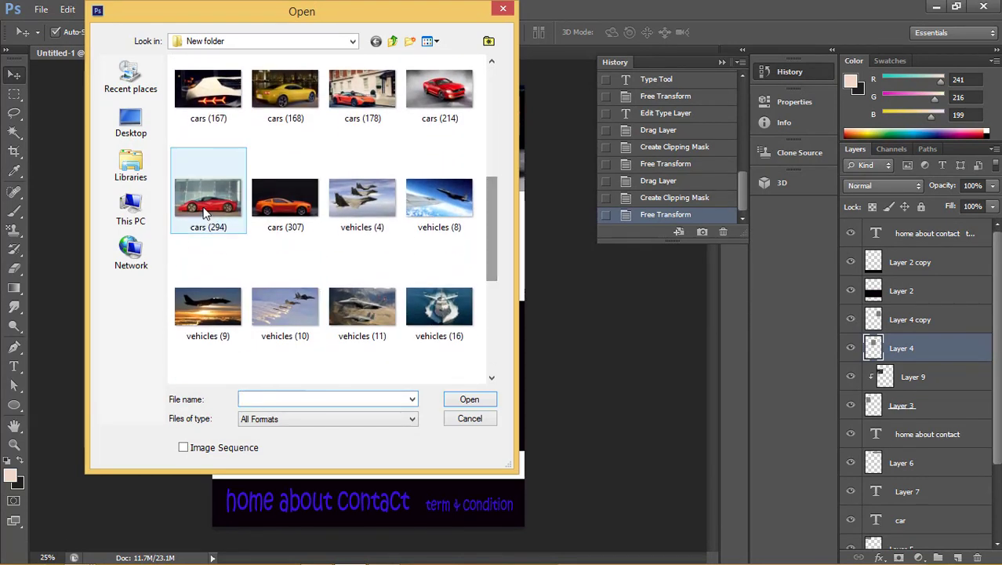
pyautogui.click(470, 400)
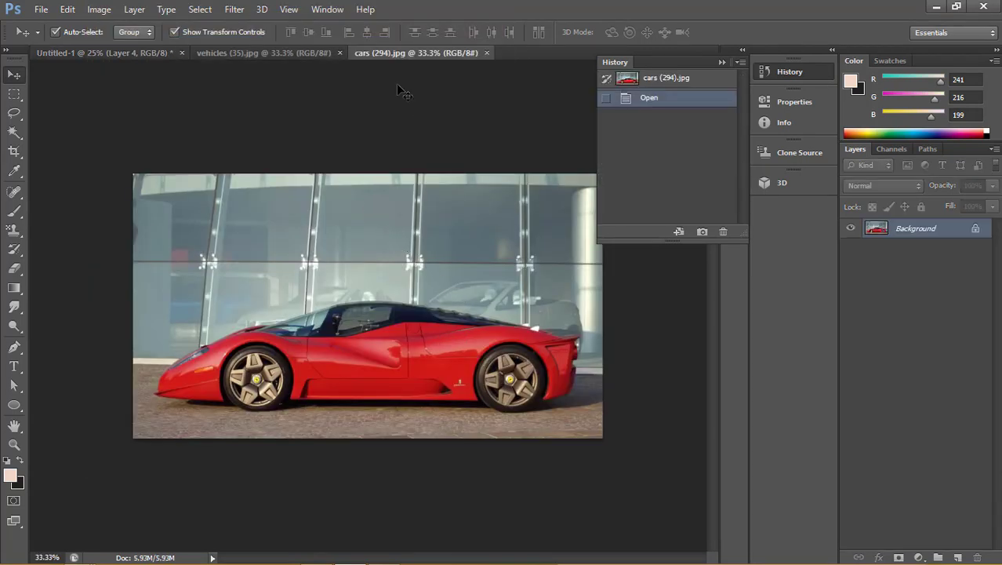
pyautogui.click(340, 52)
pyautogui.moveTo(389, 226)
pyautogui.mouseDown()
pyautogui.moveTo(227, 137)
pyautogui.moveTo(153, 53)
pyautogui.moveTo(354, 208)
pyautogui.mouseUp()
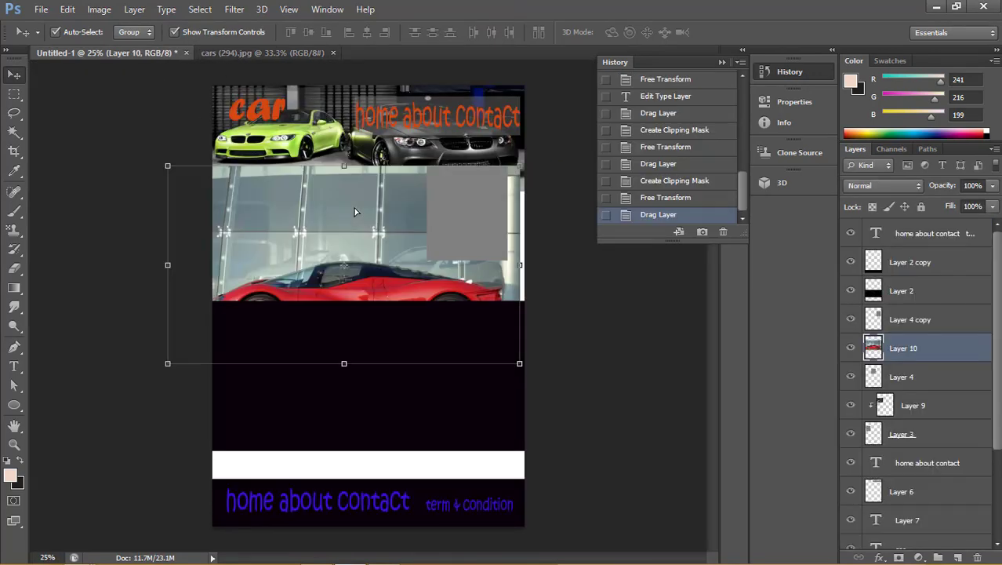
# Clip the red car layer to the middle box and roughly scale it onto the box.
pyautogui.rightClick(957, 349)
pyautogui.click(747, 264)
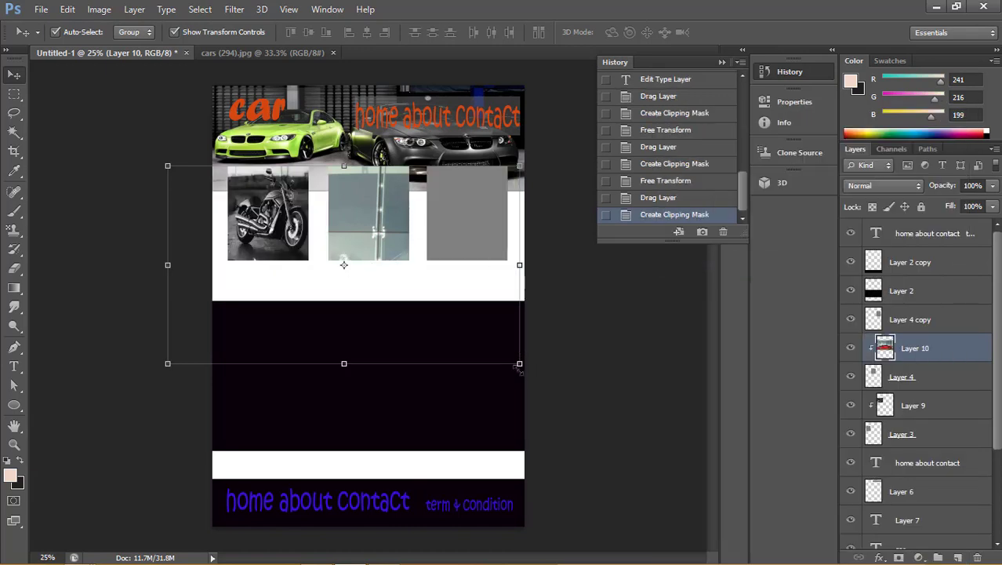
pyautogui.hotkey('ctrl', 't')
pyautogui.moveTo(519, 363); pyautogui.dragTo(268, 220)
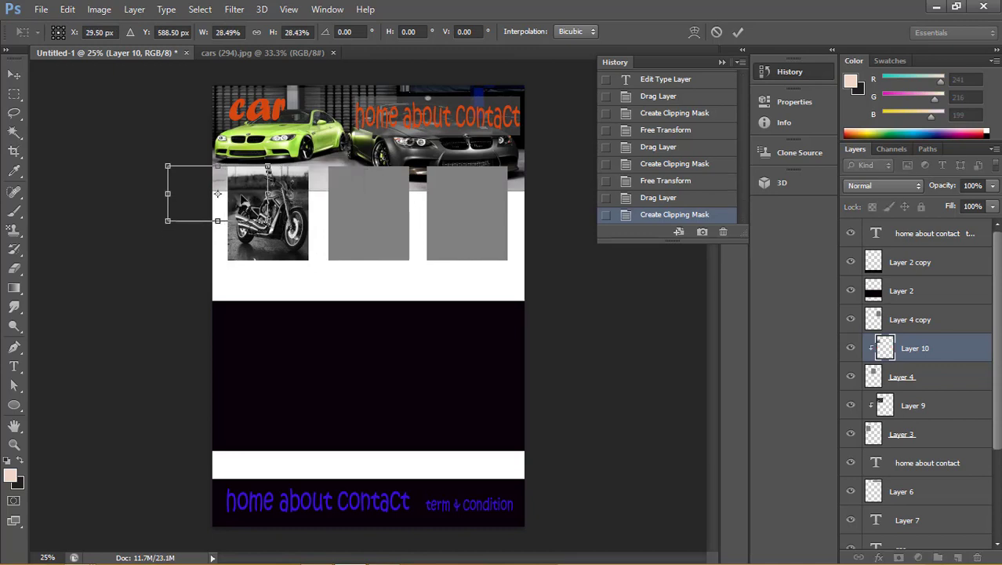
pyautogui.moveTo(217, 192); pyautogui.dragTo(384, 237)
pyautogui.moveTo(361, 205)
pyautogui.mouseDown()
pyautogui.moveTo(360, 167)
pyautogui.moveTo(361, 184)
pyautogui.mouseUp()
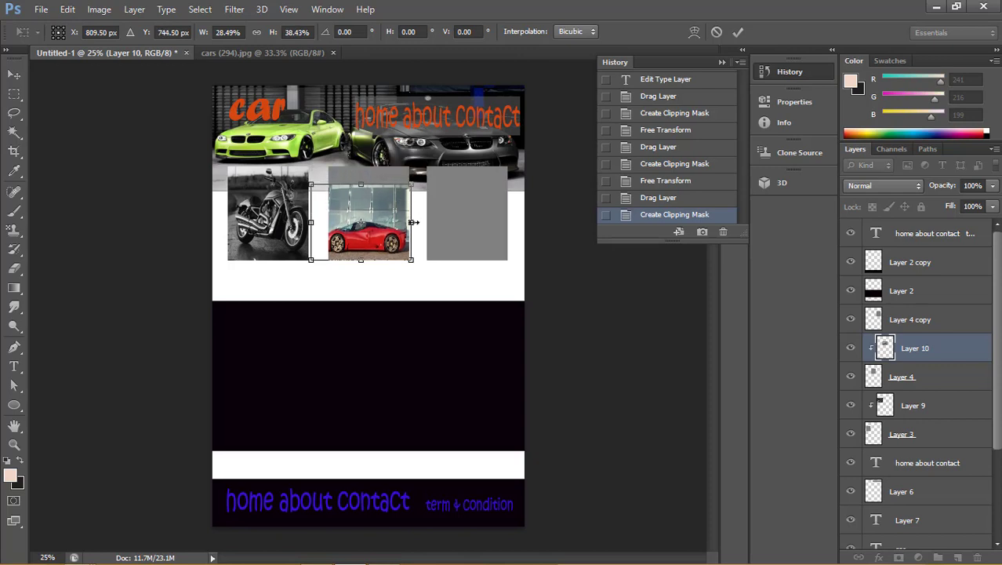
pyautogui.moveTo(413, 222); pyautogui.dragTo(425, 222)
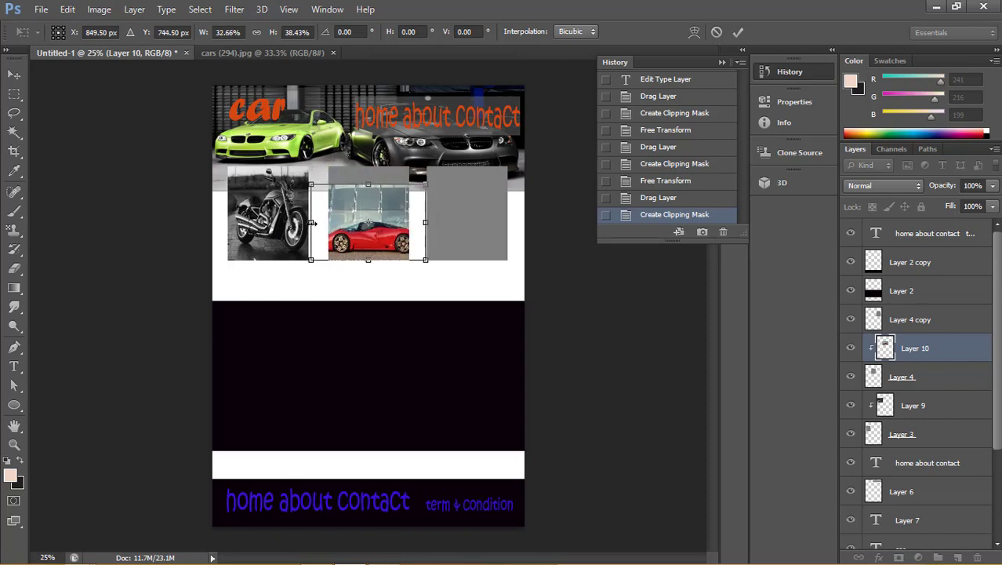
pyautogui.moveTo(313, 222); pyautogui.dragTo(328, 222)
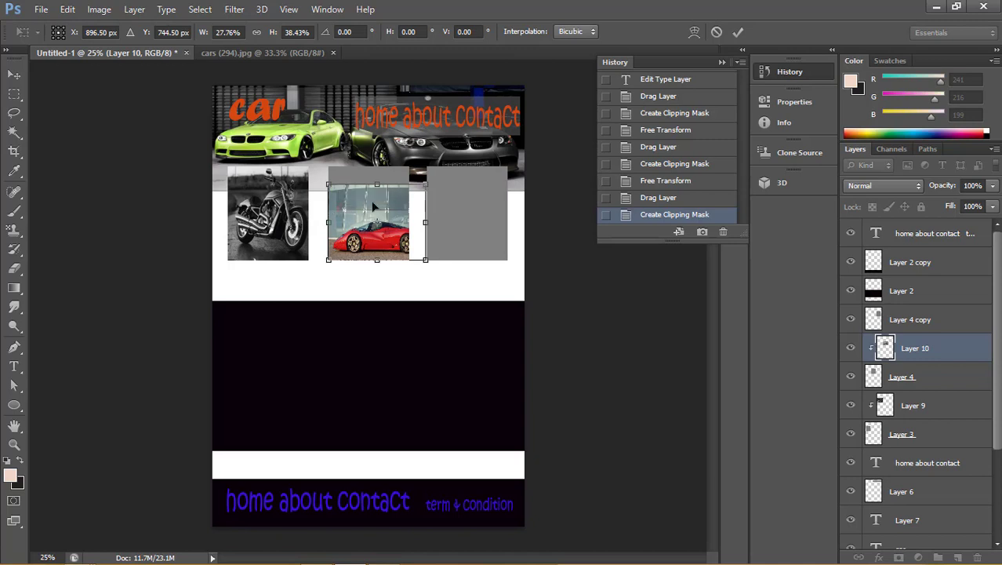
pyautogui.moveTo(377, 183); pyautogui.dragTo(377, 167)
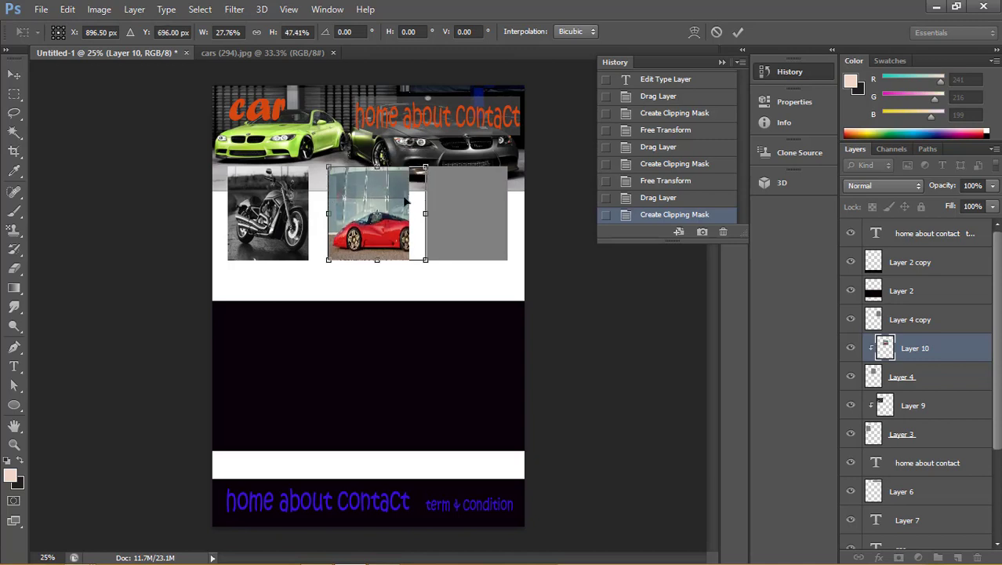
# Fine-tune the red car photo's edges to fill the middle box at 22.92% × 47.41%.
pyautogui.moveTo(422, 214); pyautogui.dragTo(444, 213)
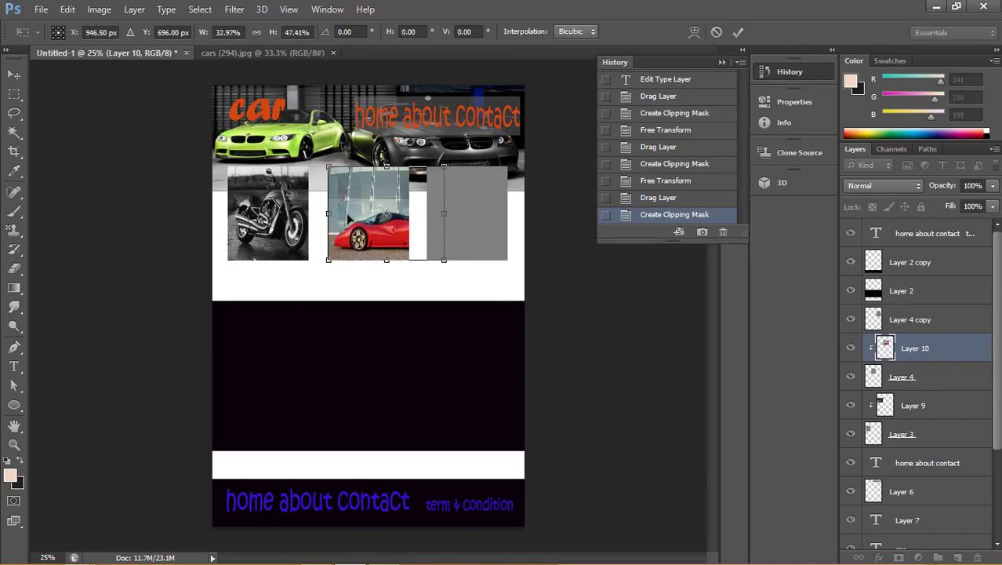
pyautogui.moveTo(339, 220); pyautogui.dragTo(327, 214)
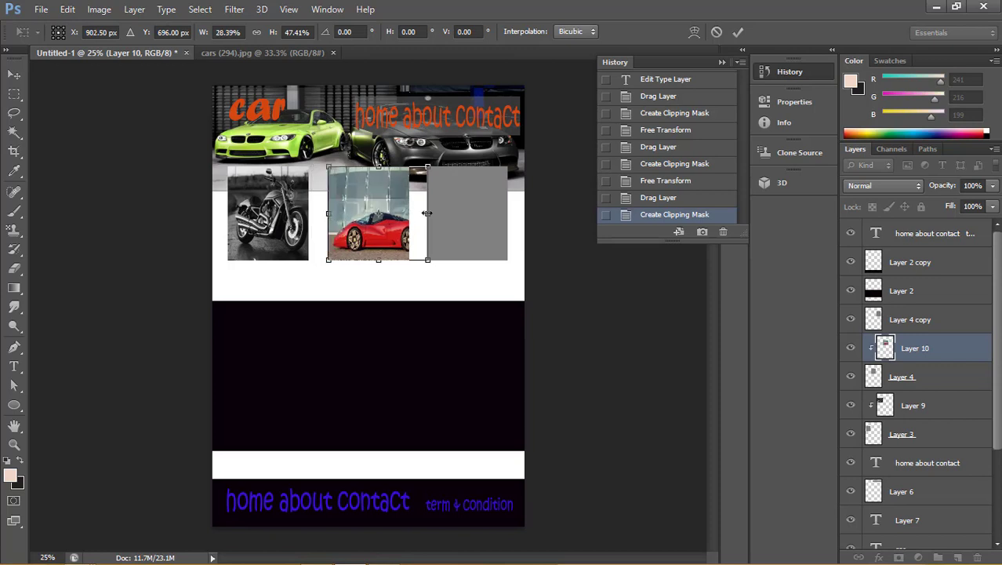
pyautogui.moveTo(427, 213); pyautogui.dragTo(409, 212)
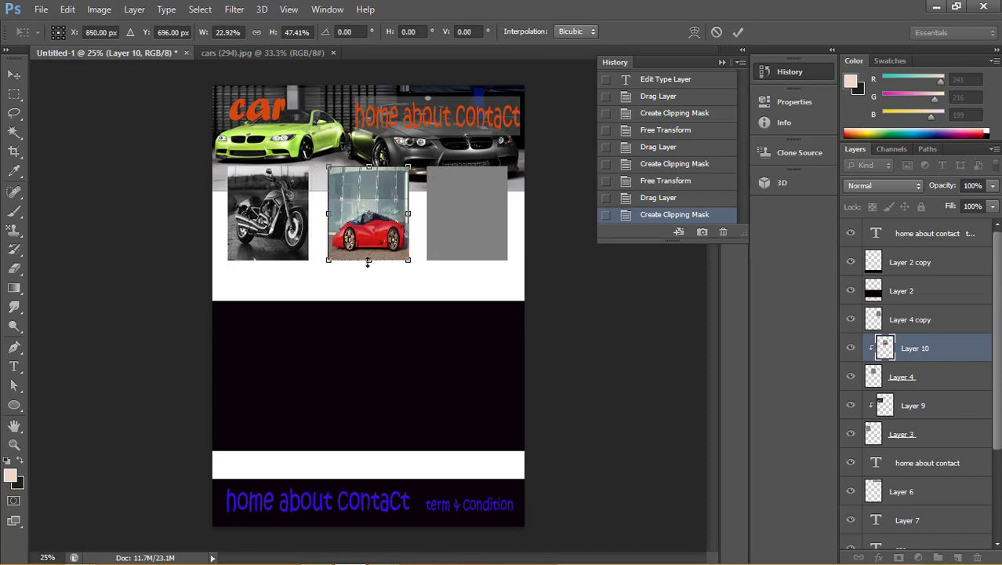
pyautogui.moveTo(368, 262); pyautogui.dragTo(368, 247)
pyautogui.moveTo(384, 210); pyautogui.dragTo(382, 224)
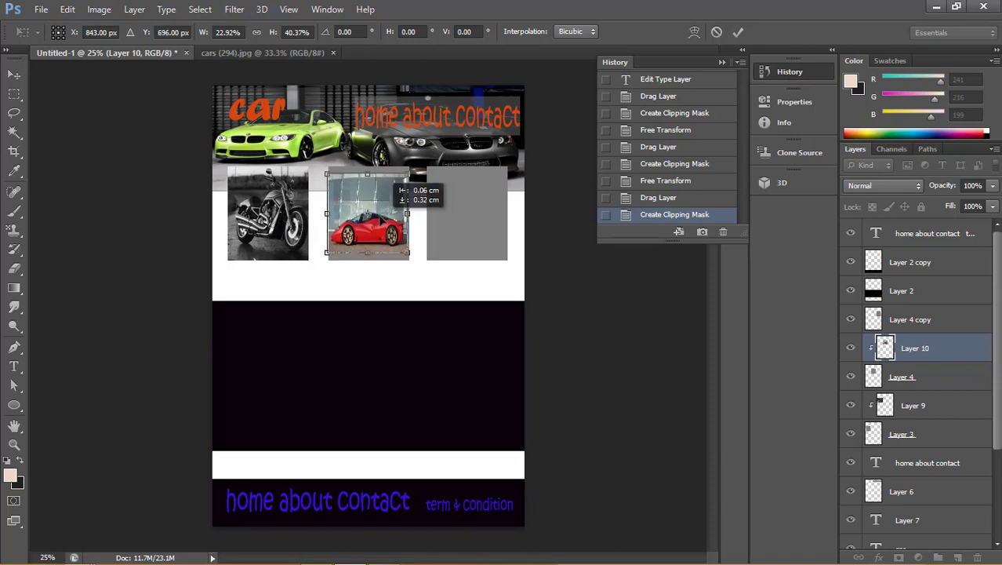
pyautogui.moveTo(368, 175); pyautogui.dragTo(368, 168)
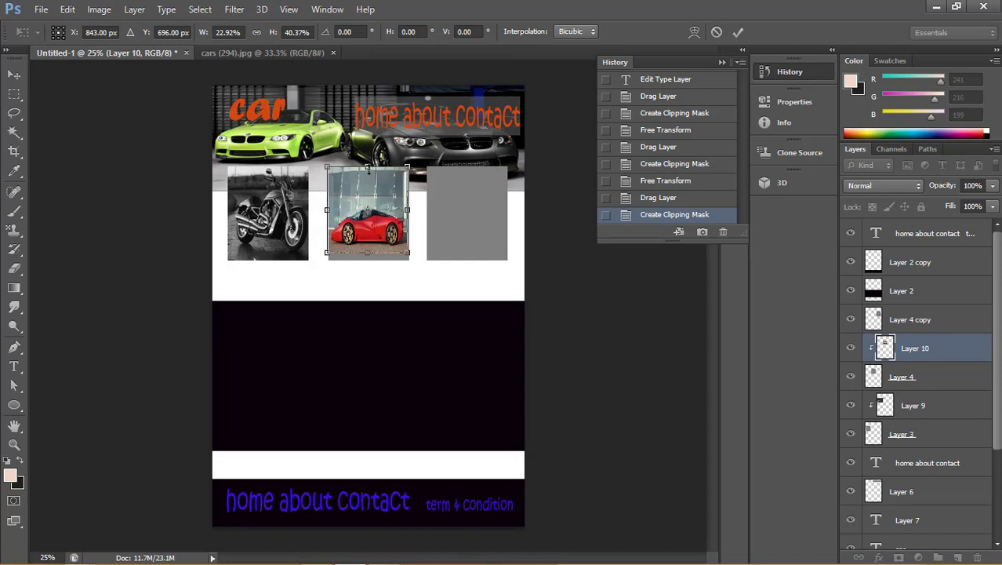
pyautogui.moveTo(367, 253); pyautogui.dragTo(367, 260)
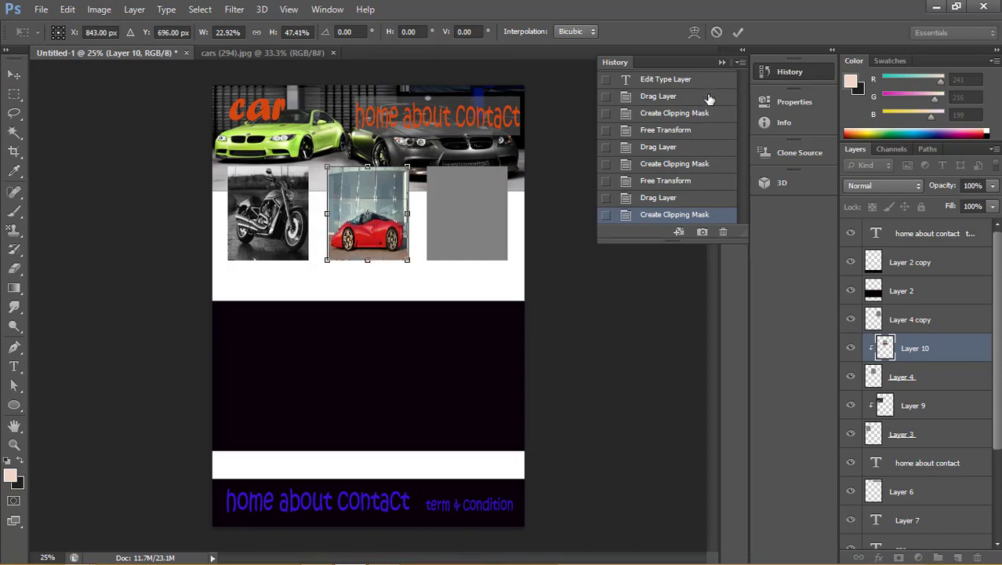
pyautogui.click(738, 32)
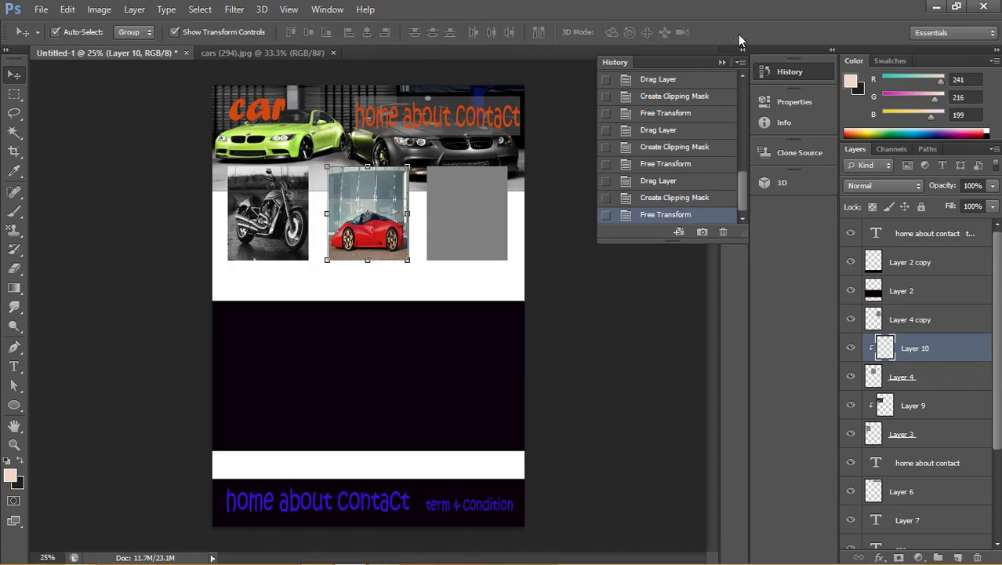
# With the third grey box layer selected, close cars (294).jpg and open vehicles (4).jpg.
pyautogui.click(463, 182)
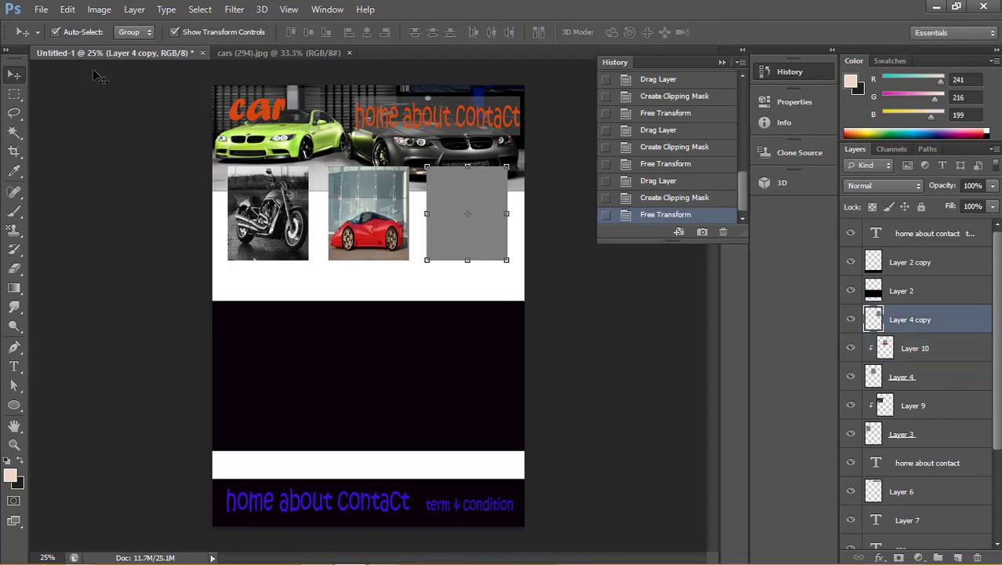
pyautogui.click(349, 52)
pyautogui.click(42, 9)
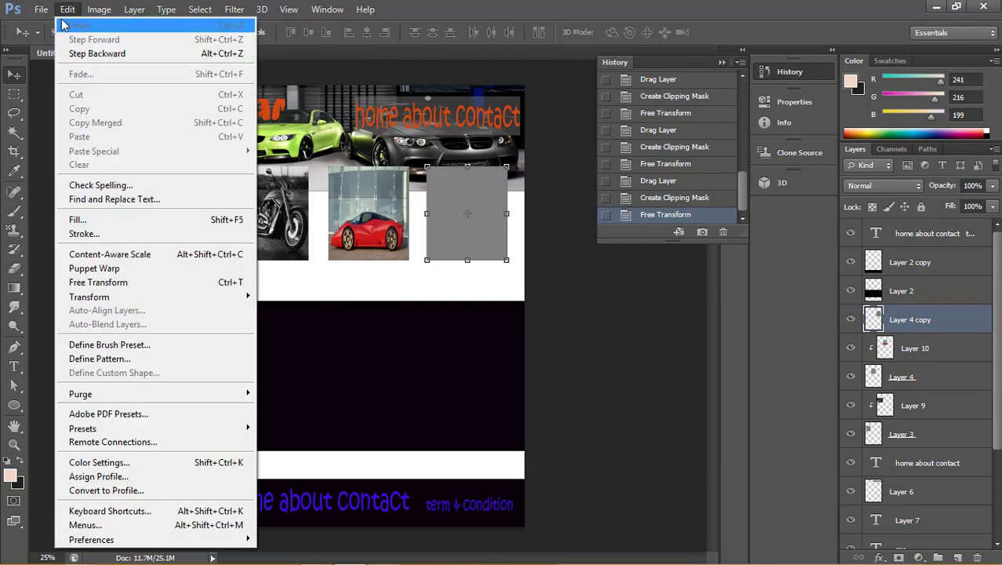
pyautogui.click(53, 39)
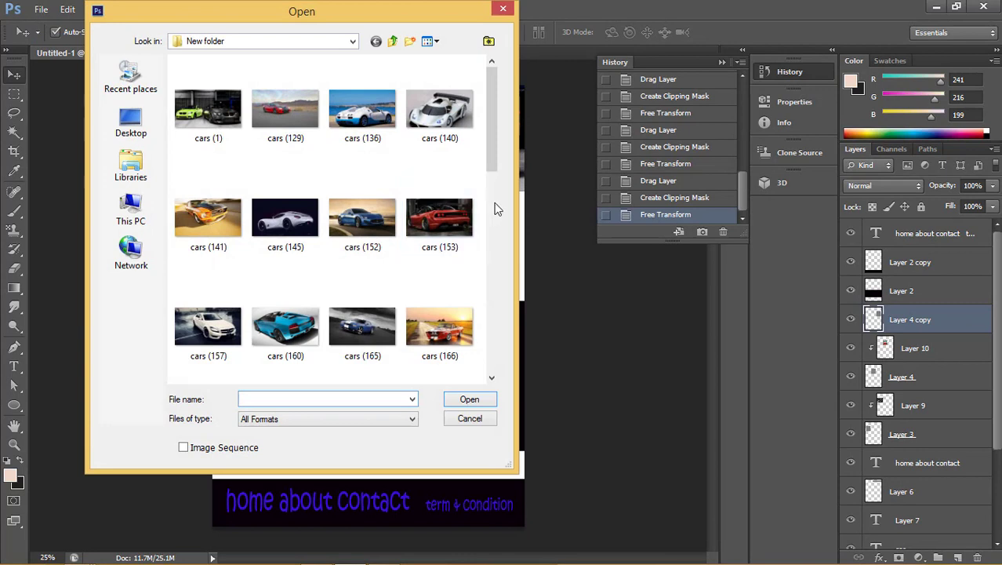
pyautogui.moveTo(491, 125); pyautogui.dragTo(483, 255)
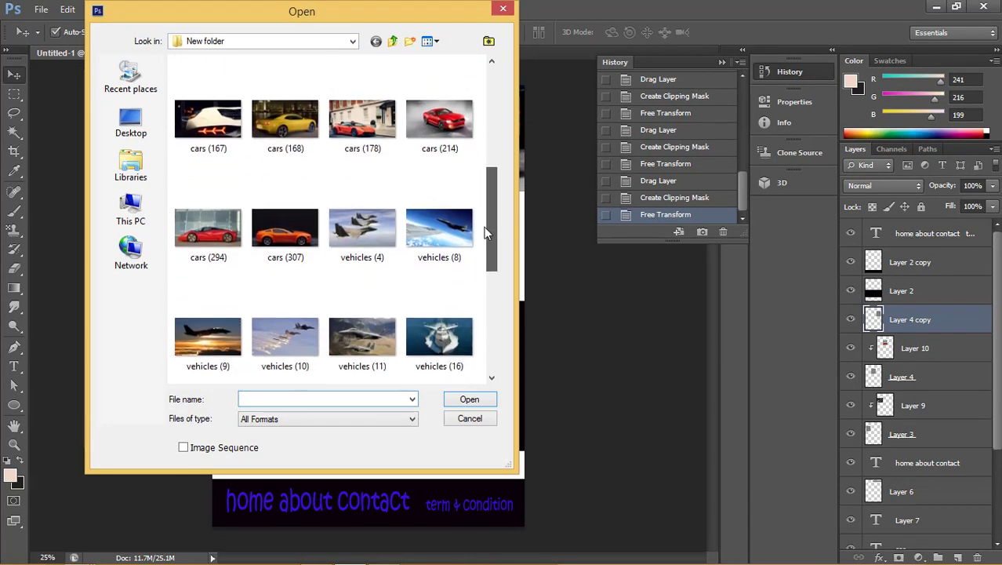
pyautogui.click(369, 131)
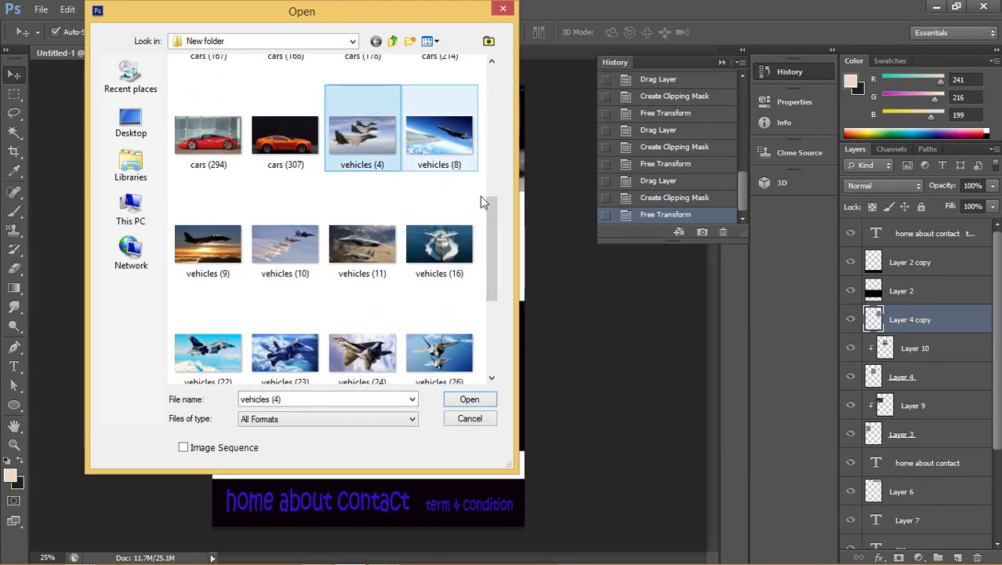
pyautogui.click(478, 404)
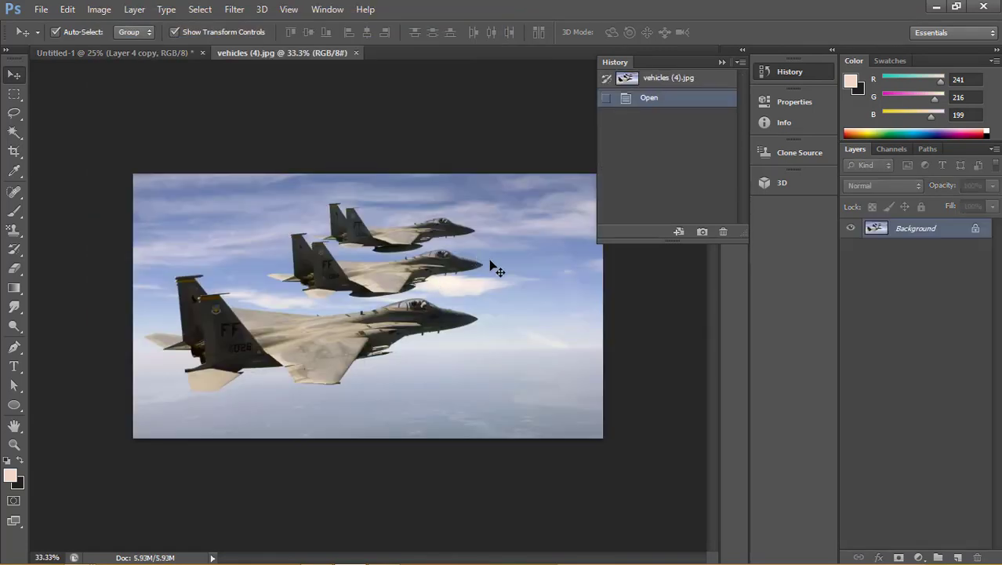
# Drag the fighter-jets photo into the layout as Layer 11 and clip it to the third box.
pyautogui.moveTo(404, 273)
pyautogui.mouseDown()
pyautogui.moveTo(267, 178)
pyautogui.moveTo(443, 202)
pyautogui.mouseUp()
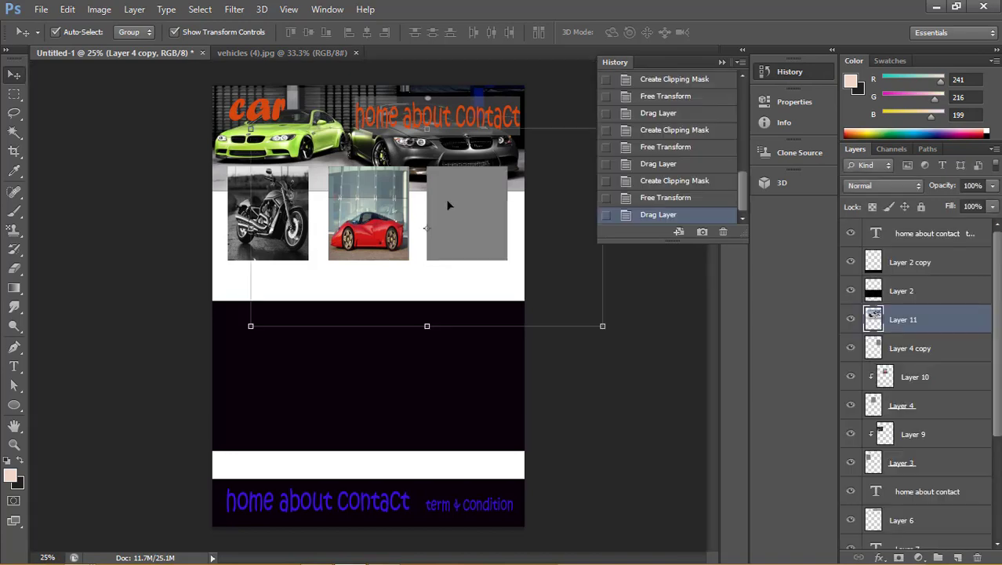
pyautogui.rightClick(949, 318)
pyautogui.click(691, 264)
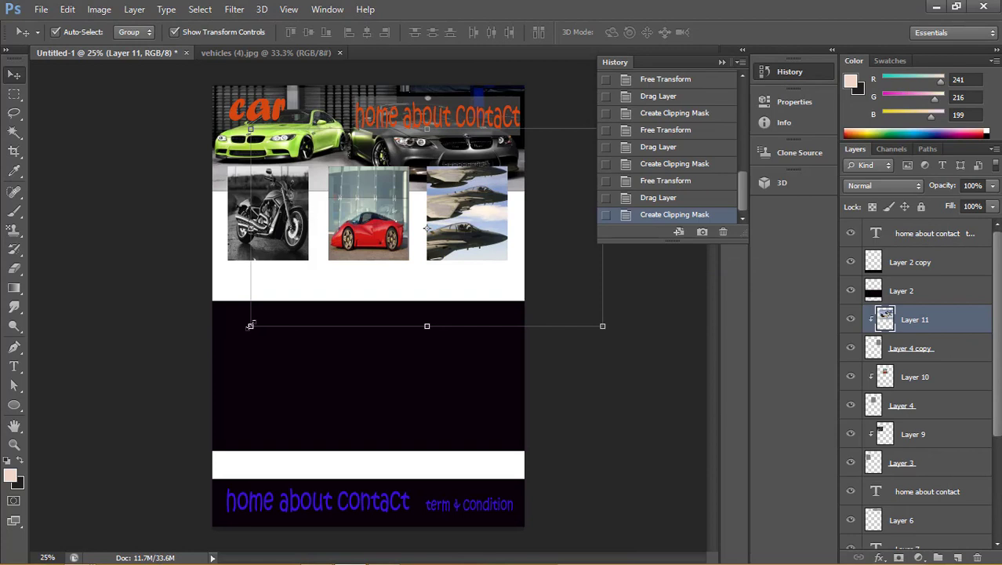
# Scale the jets photo to roughly 58% and position it to fill the third box.
pyautogui.moveTo(251, 325); pyautogui.dragTo(400, 242)
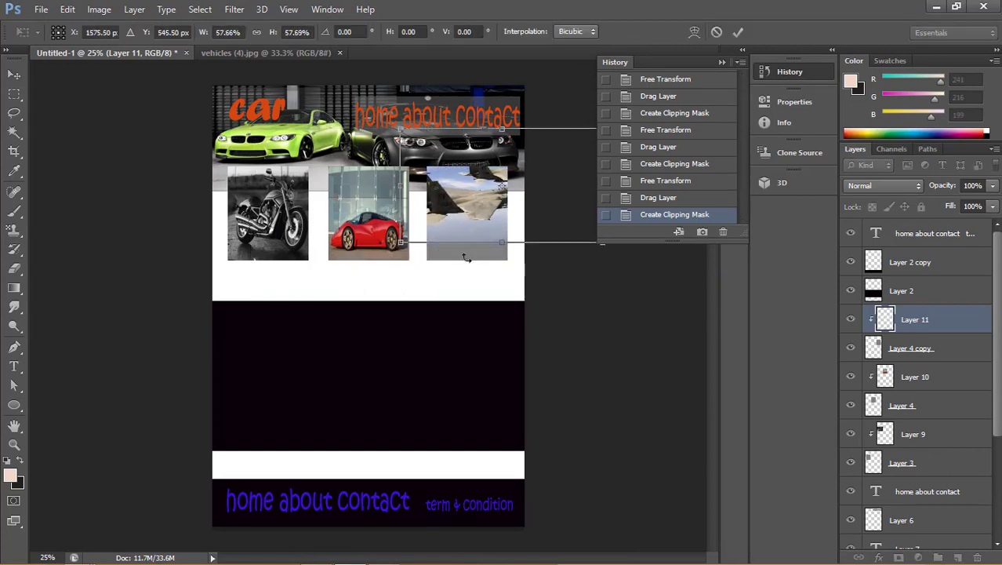
pyautogui.moveTo(549, 181); pyautogui.dragTo(537, 223)
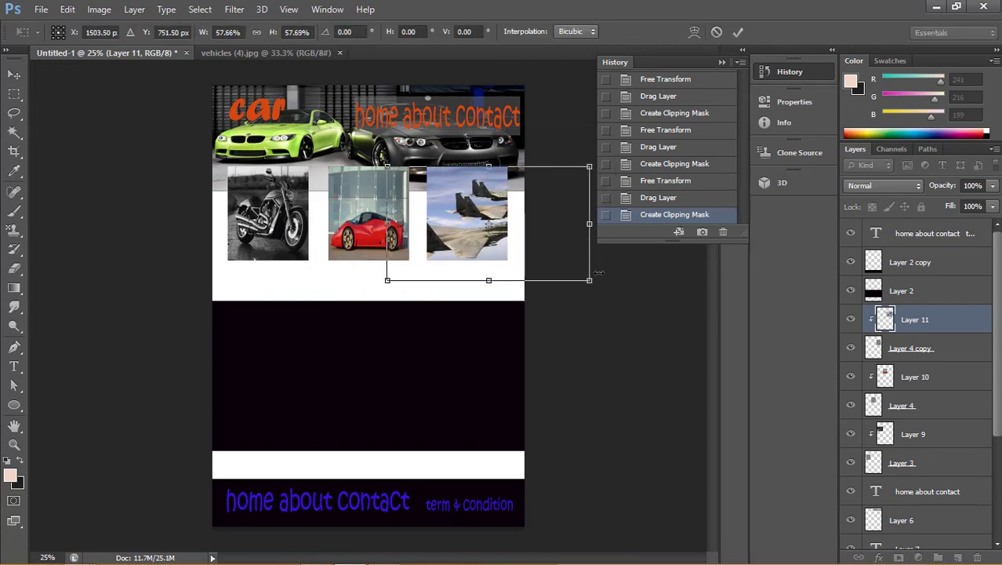
pyautogui.moveTo(589, 280); pyautogui.dragTo(538, 273)
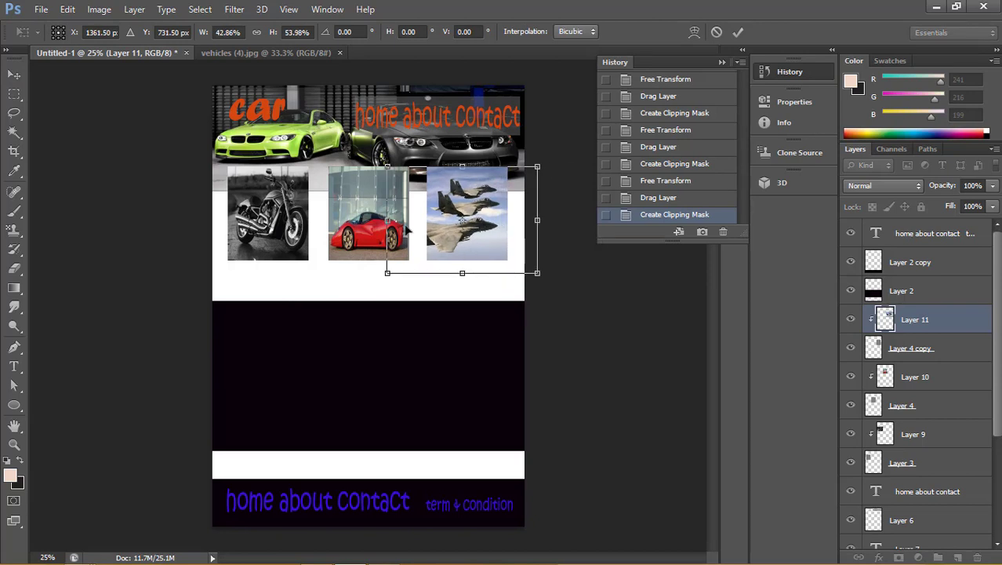
pyautogui.moveTo(388, 219)
pyautogui.mouseDown()
pyautogui.moveTo(424, 219)
pyautogui.moveTo(410, 219)
pyautogui.mouseUp()
pyautogui.press('Return')
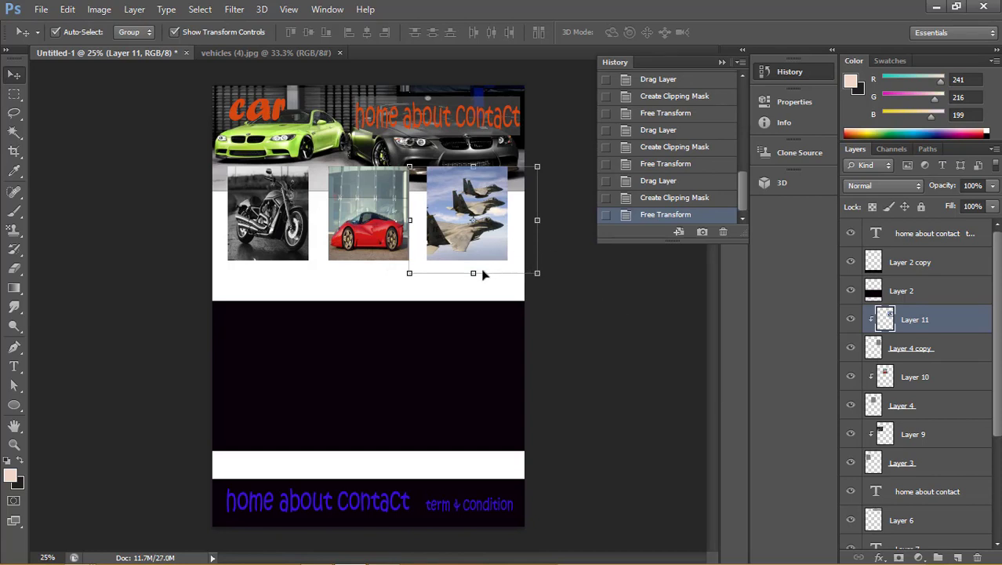
pyautogui.click(298, 358)
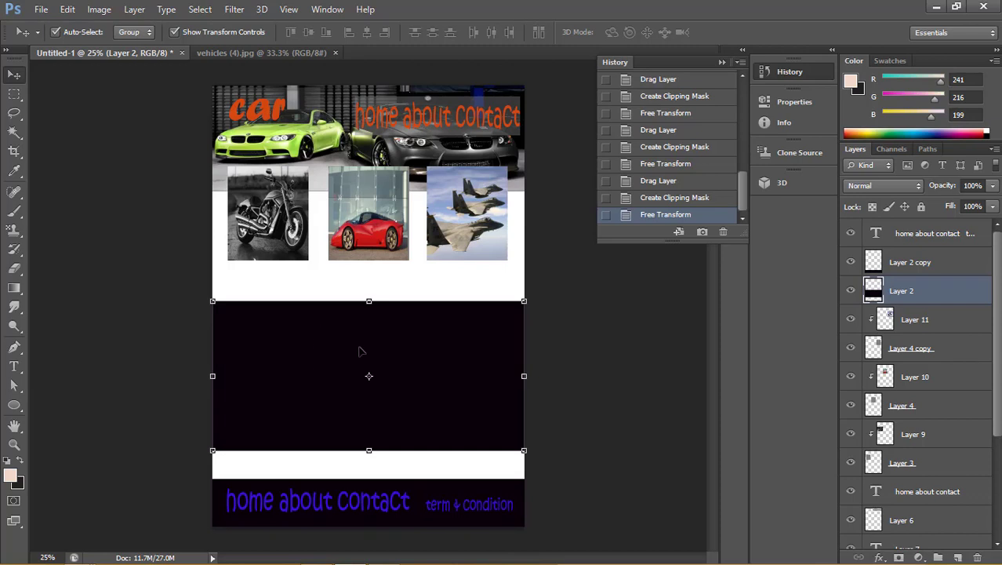
pyautogui.hotkey('shift', 'F5')
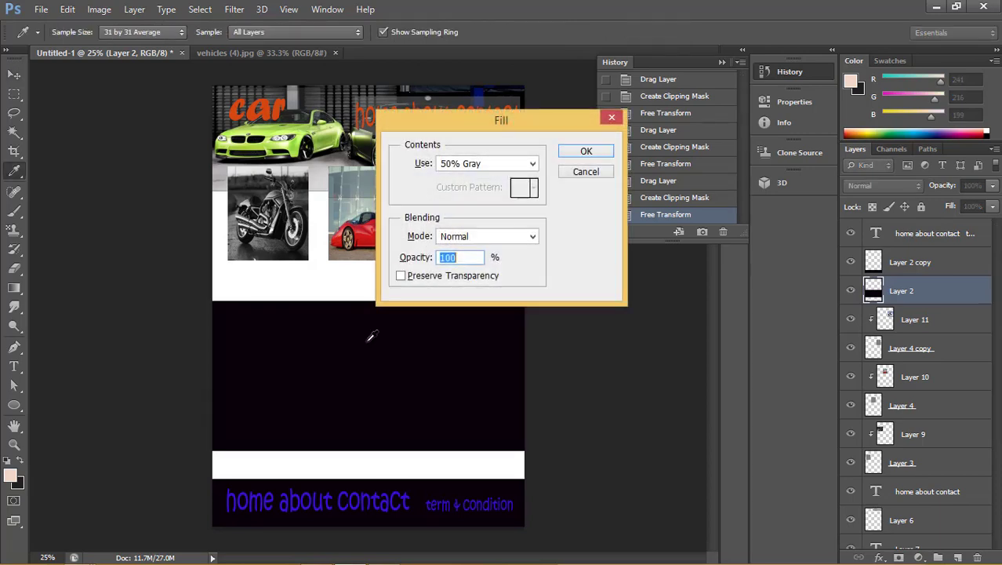
pyautogui.click(486, 167)
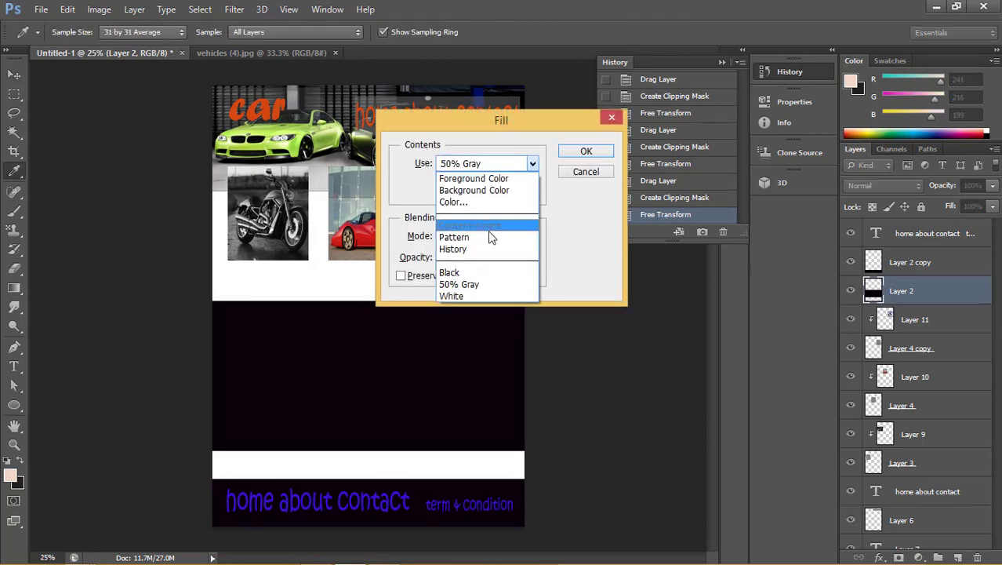
pyautogui.click(484, 206)
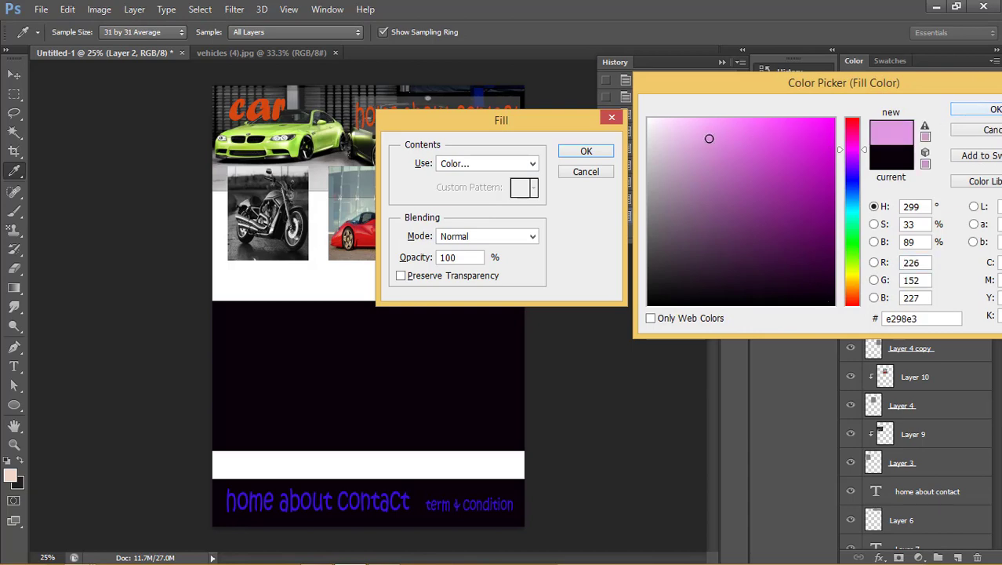
pyautogui.click(977, 109)
pyautogui.click(586, 151)
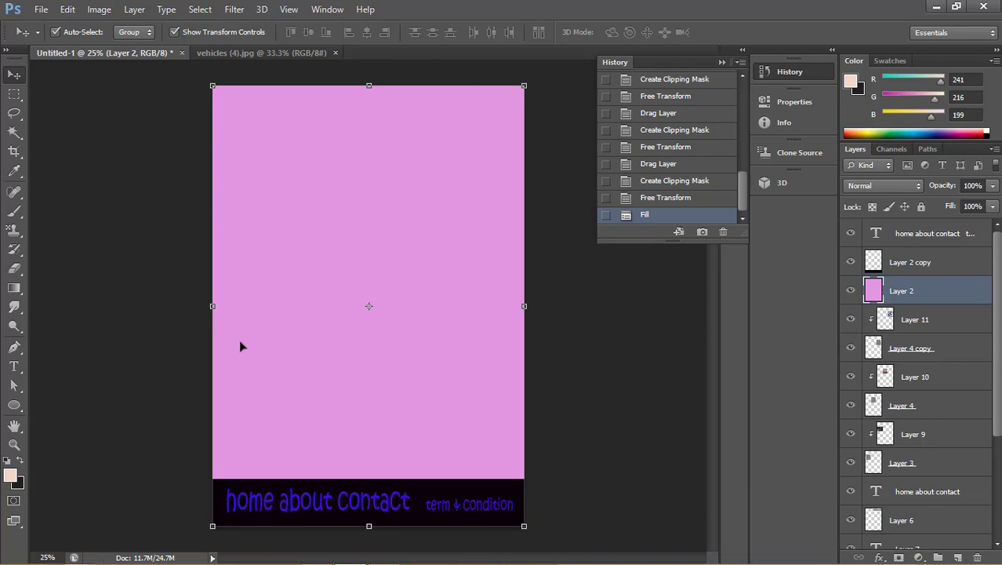
pyautogui.rightClick(901, 292)
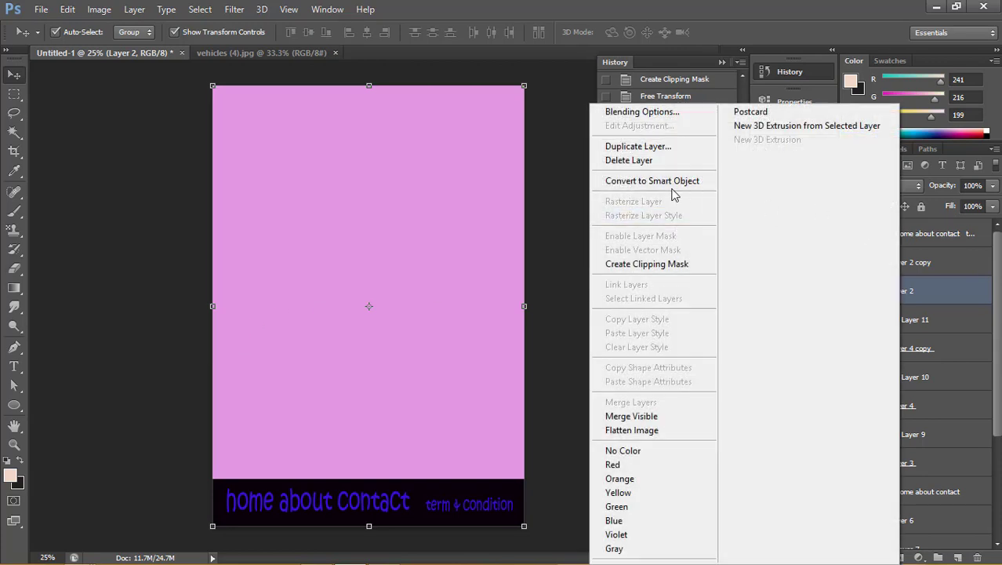
pyautogui.click(648, 265)
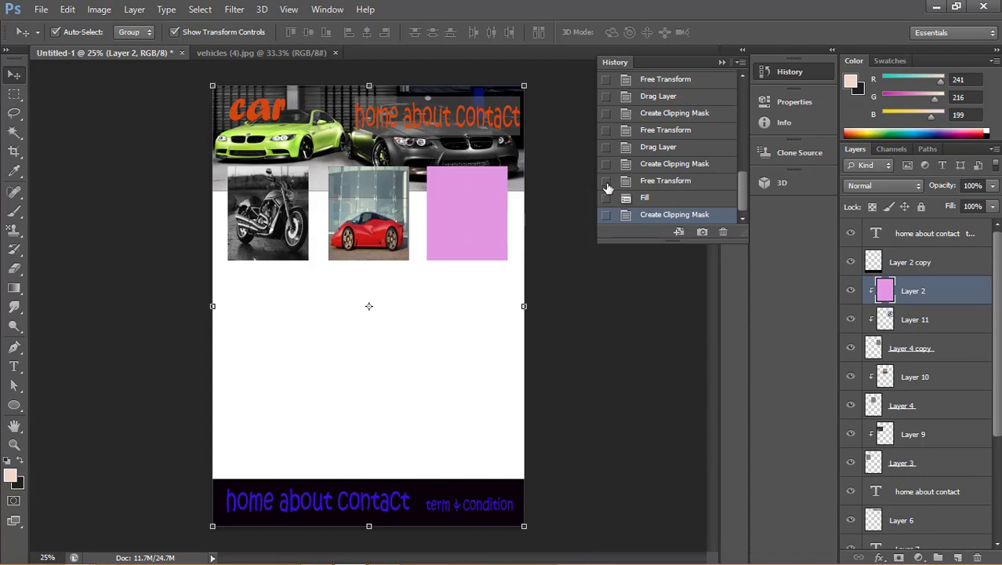
pyautogui.click(683, 199)
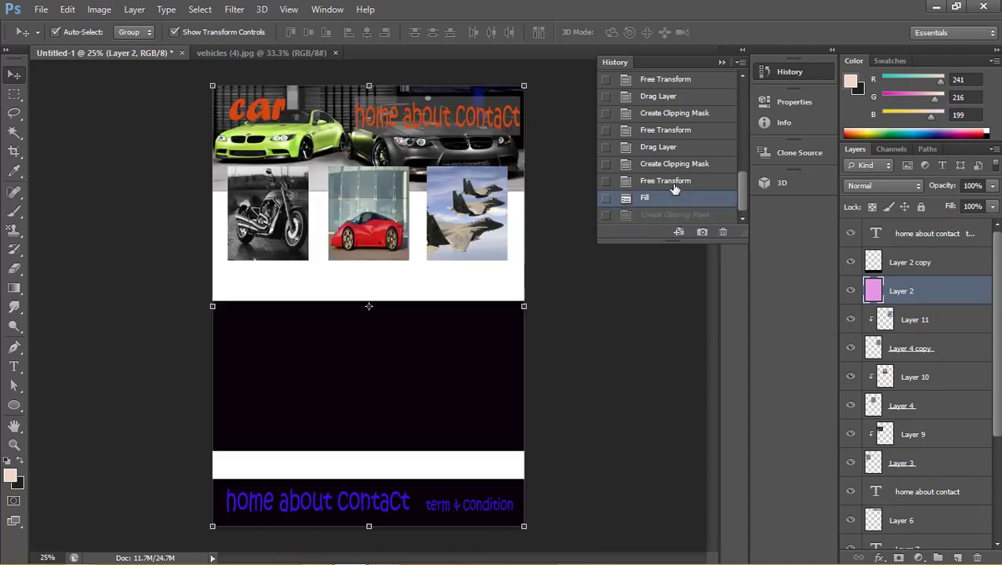
pyautogui.click(675, 187)
pyautogui.click(431, 402)
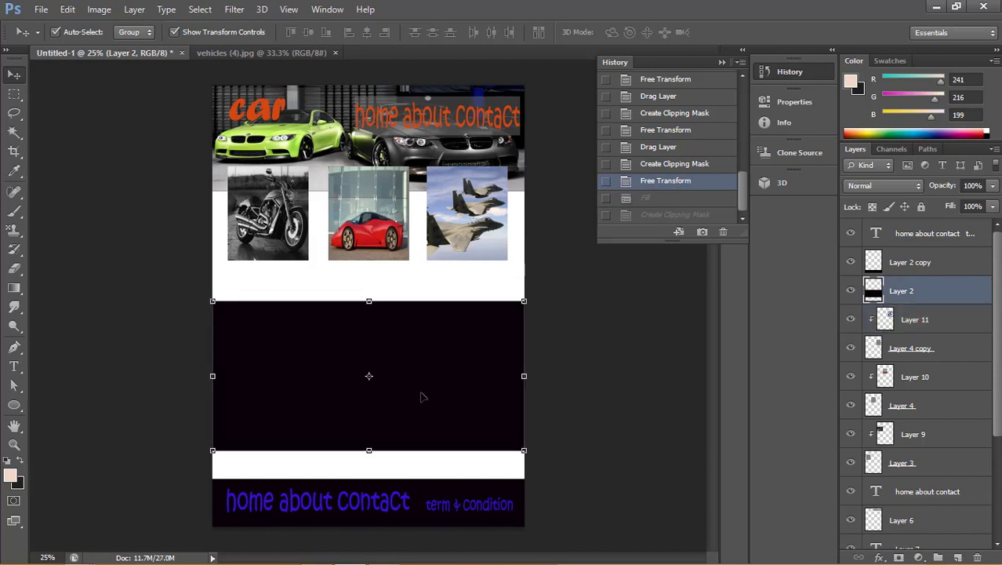
pyautogui.hotkey('shift', 'F5')
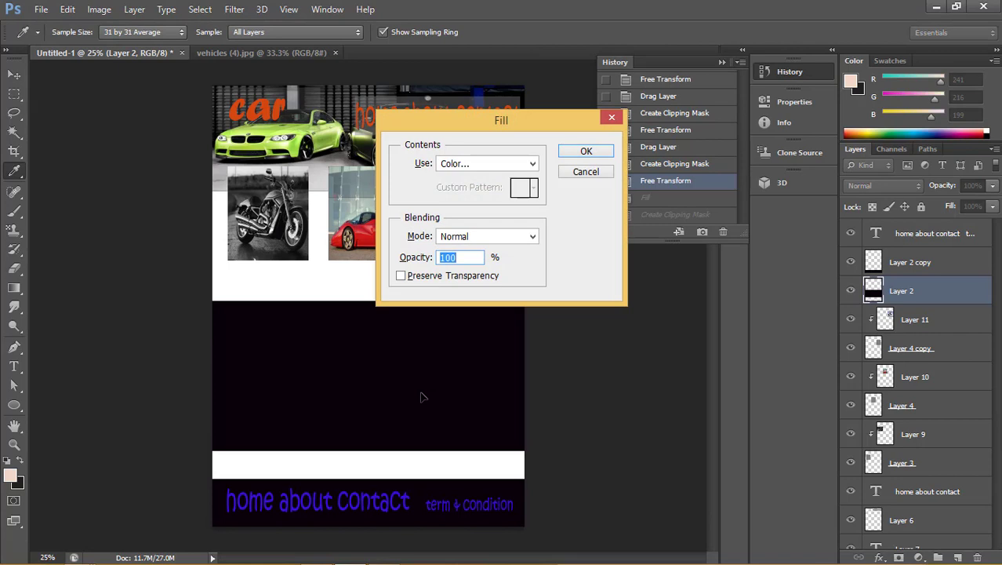
pyautogui.press('Return')
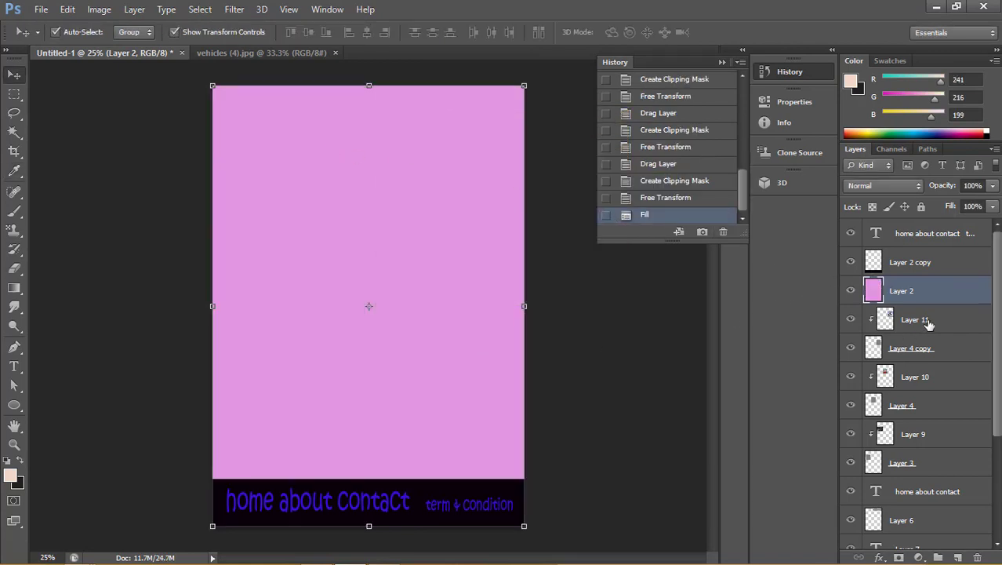
pyautogui.rightClick(912, 292)
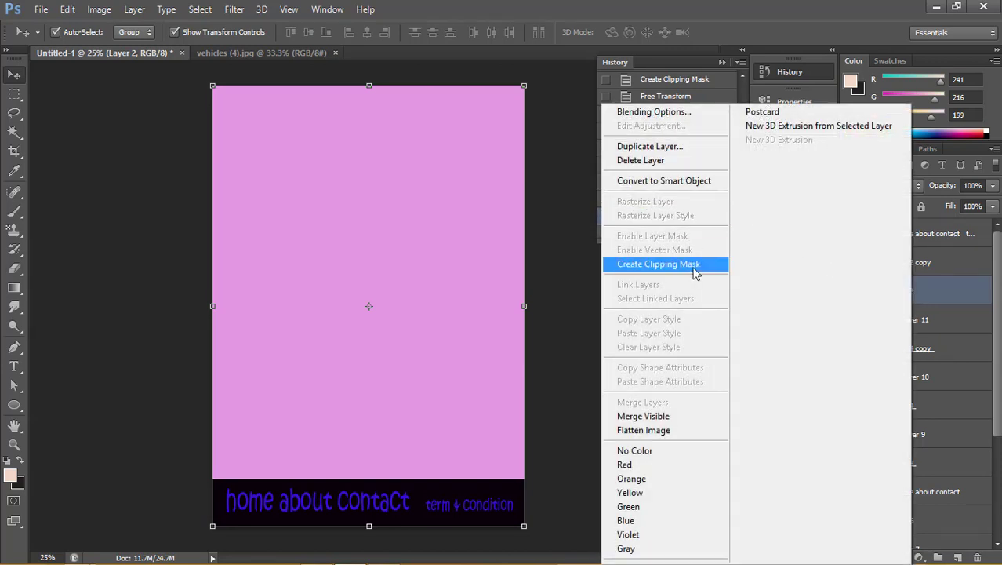
pyautogui.click(659, 263)
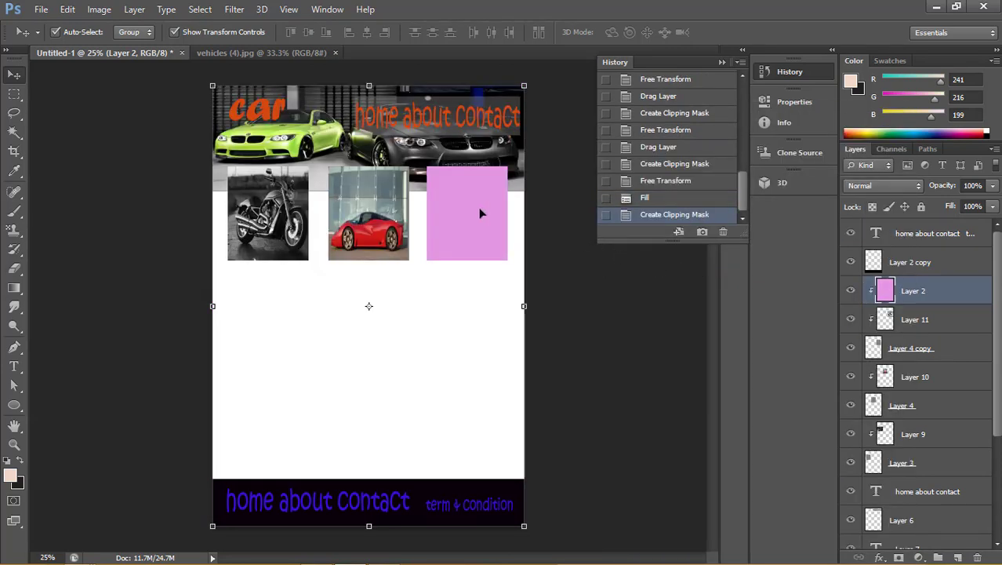
pyautogui.click(679, 203)
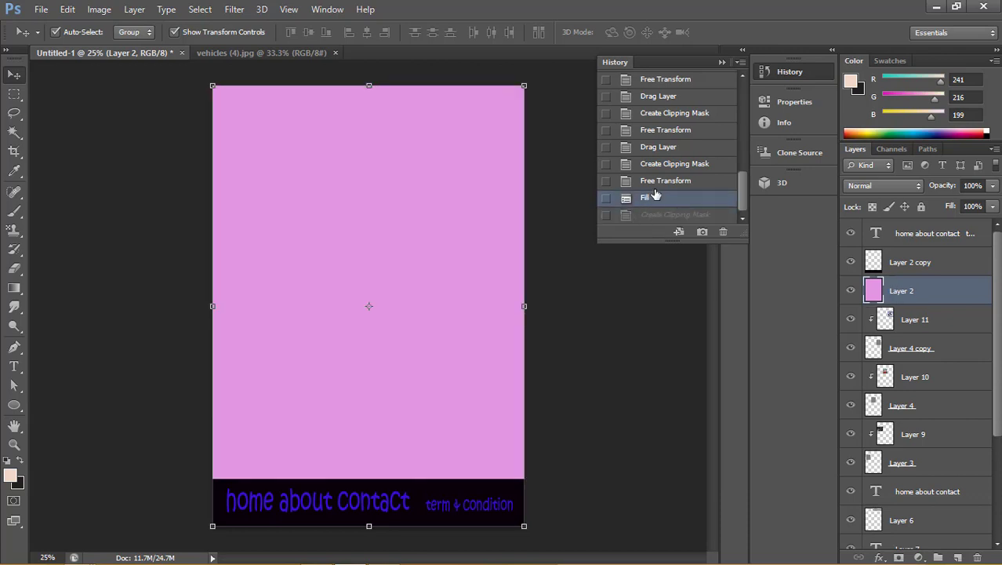
pyautogui.click(654, 181)
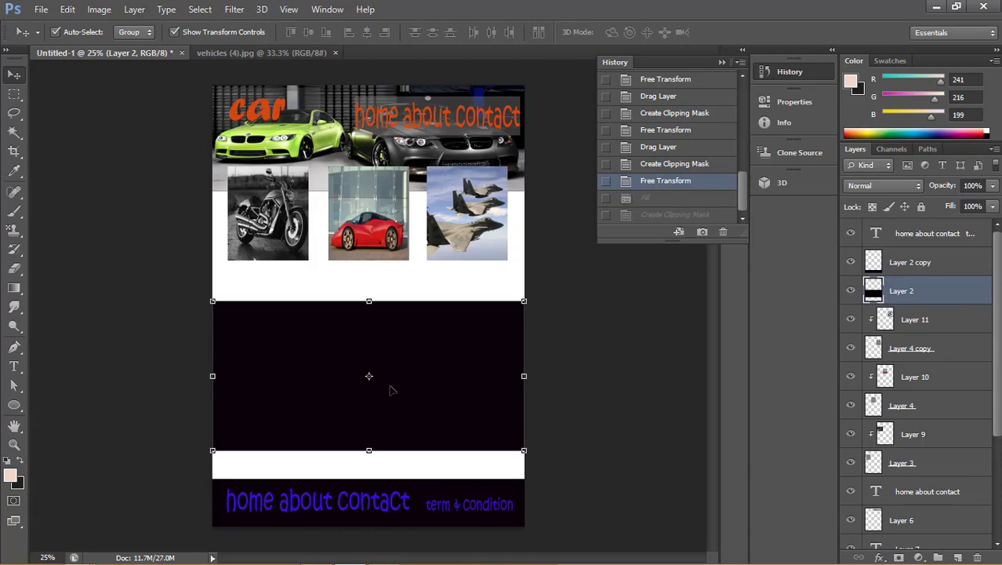
# Set the foreground colour to orange #e7690e.
pyautogui.click(13, 477)
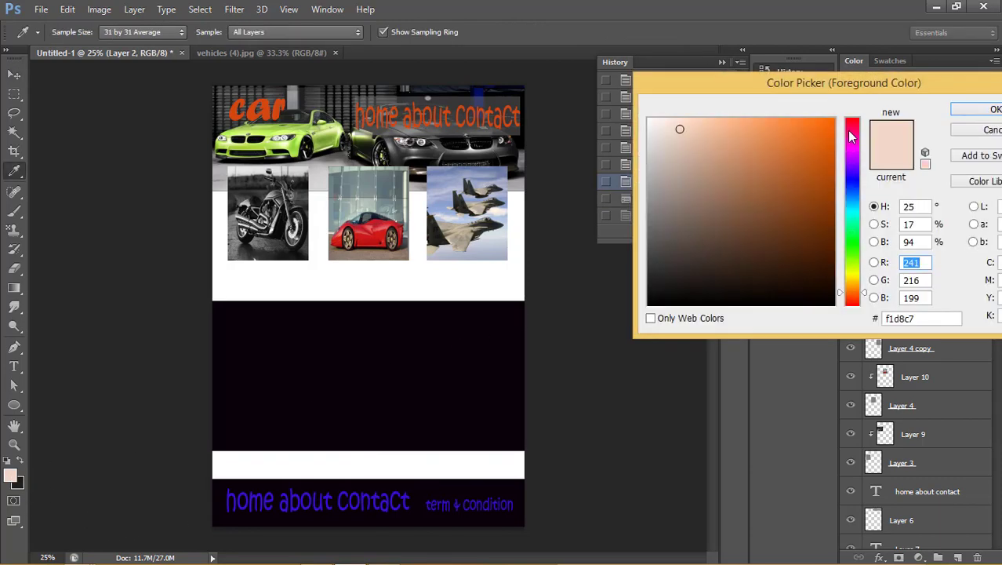
pyautogui.click(823, 136)
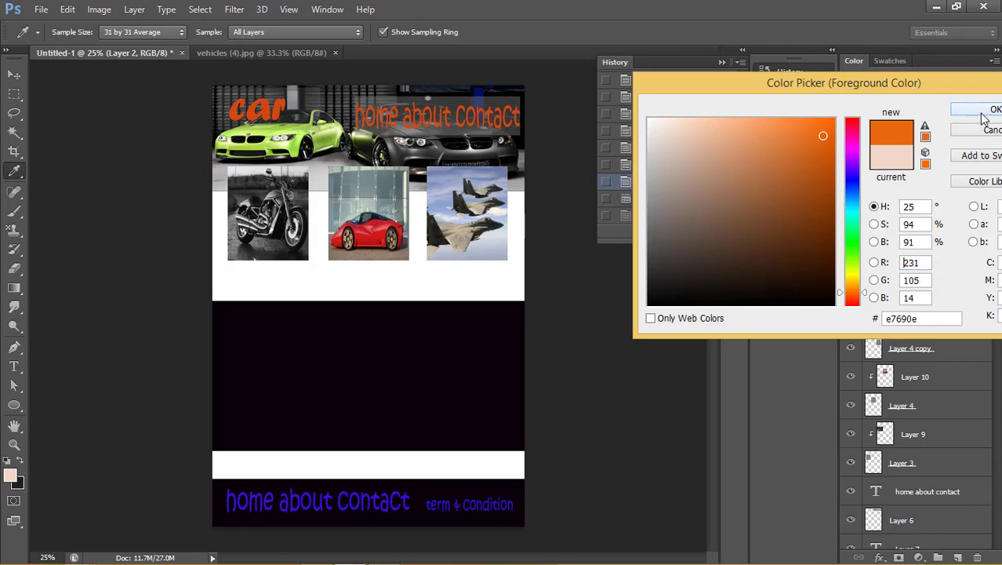
pyautogui.click(985, 110)
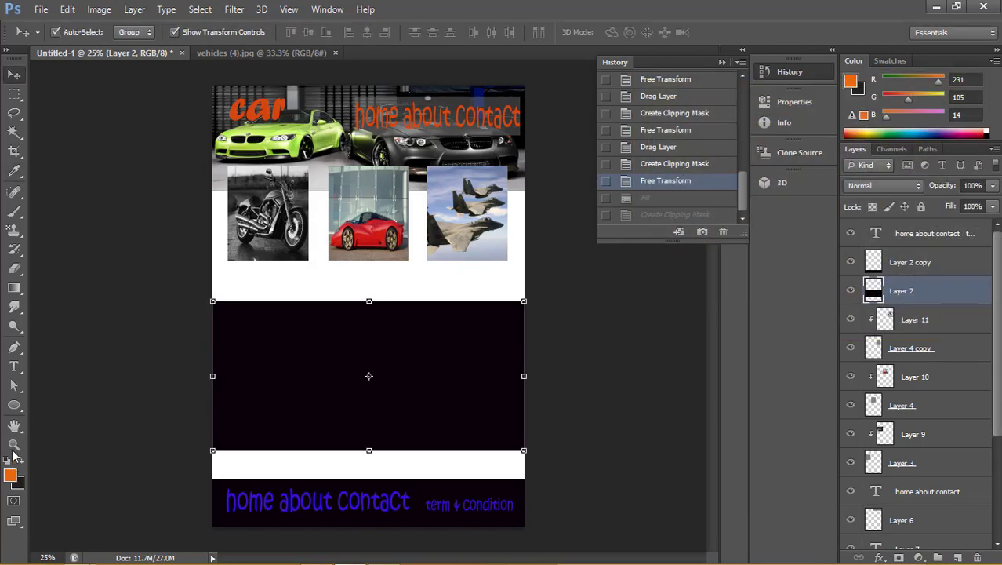
# Fill the black middle band on Layer 2 with orange using the Paint Bucket.
pyautogui.click(18, 259)
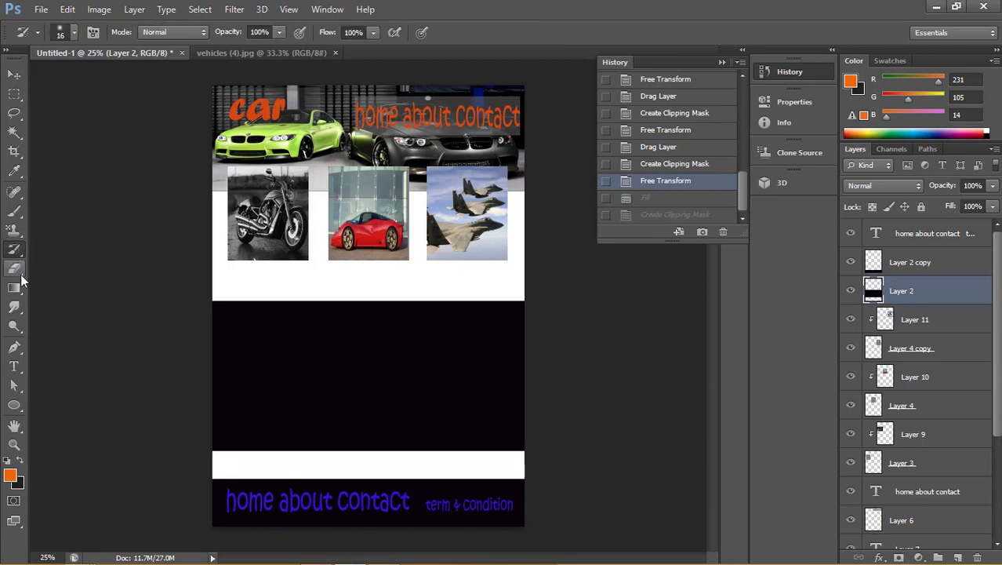
pyautogui.click(15, 308)
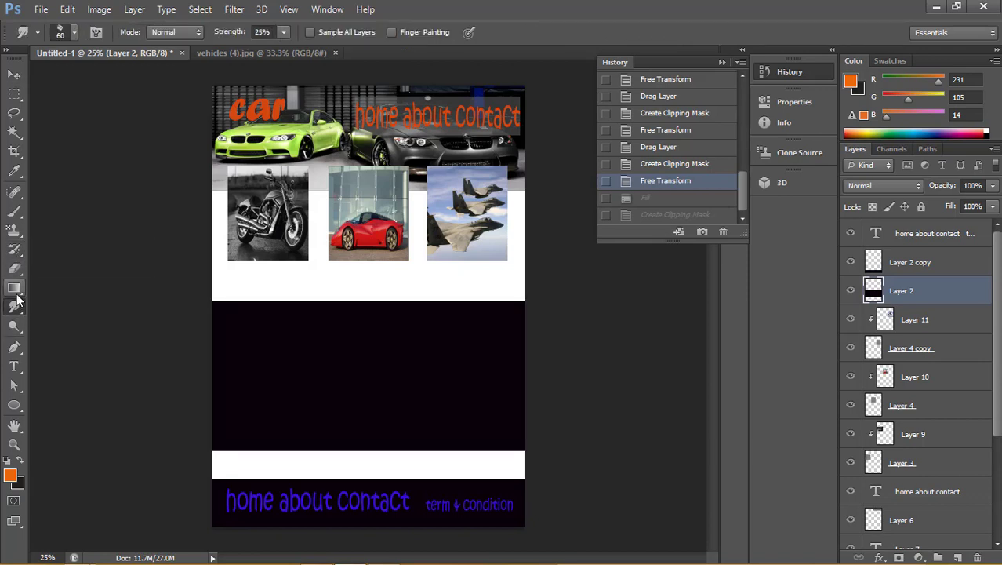
pyautogui.click(14, 289)
pyautogui.click(97, 298)
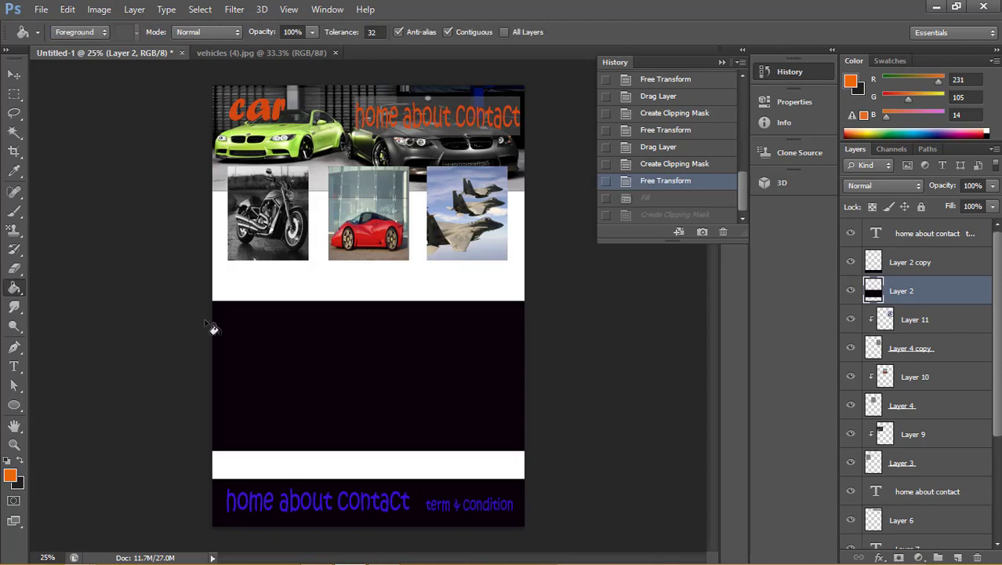
pyautogui.click(299, 343)
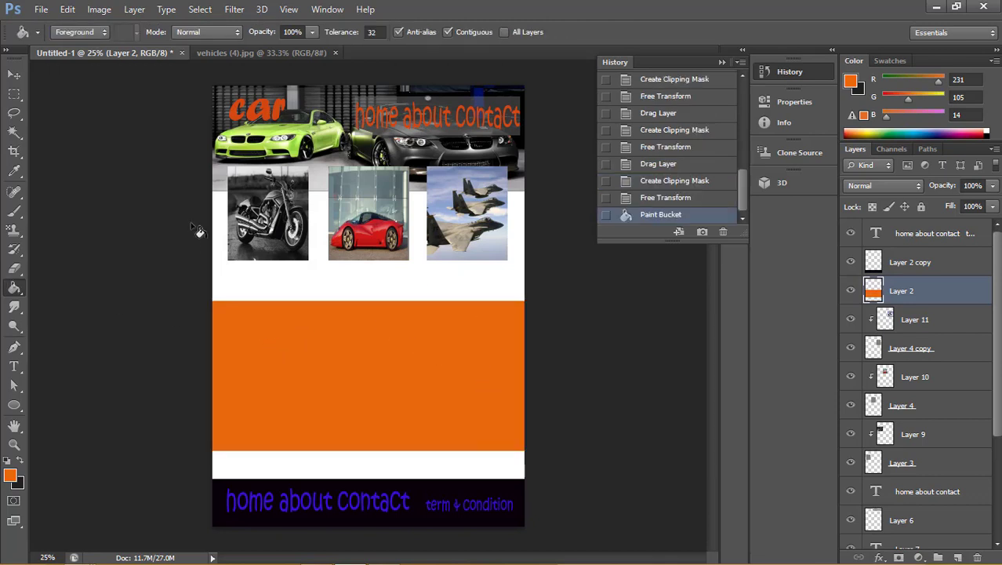
pyautogui.click(14, 74)
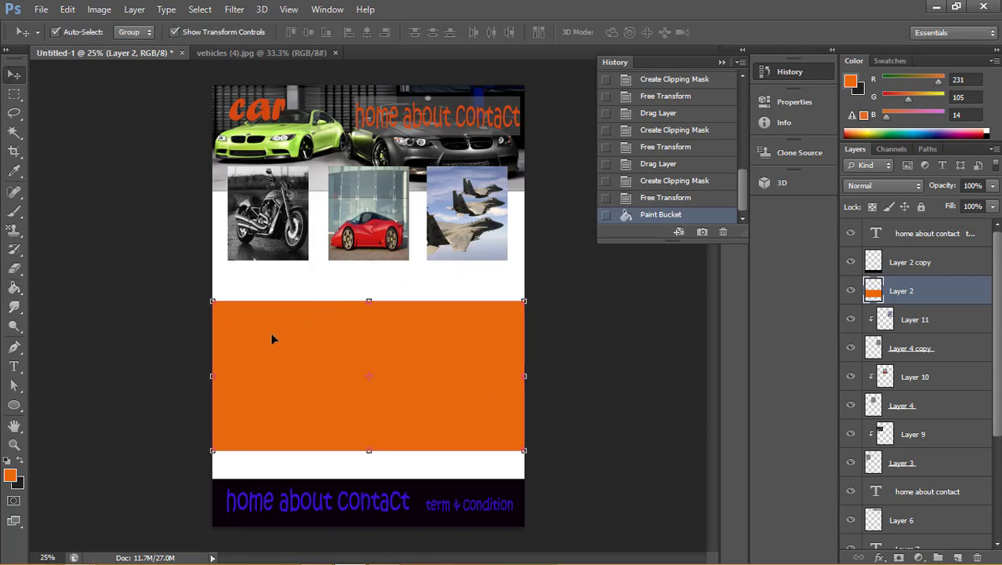
# Type 'home' on the orange band and set it to 30 pt Kristen ITC.
pyautogui.click(14, 366)
pyautogui.click(259, 371)
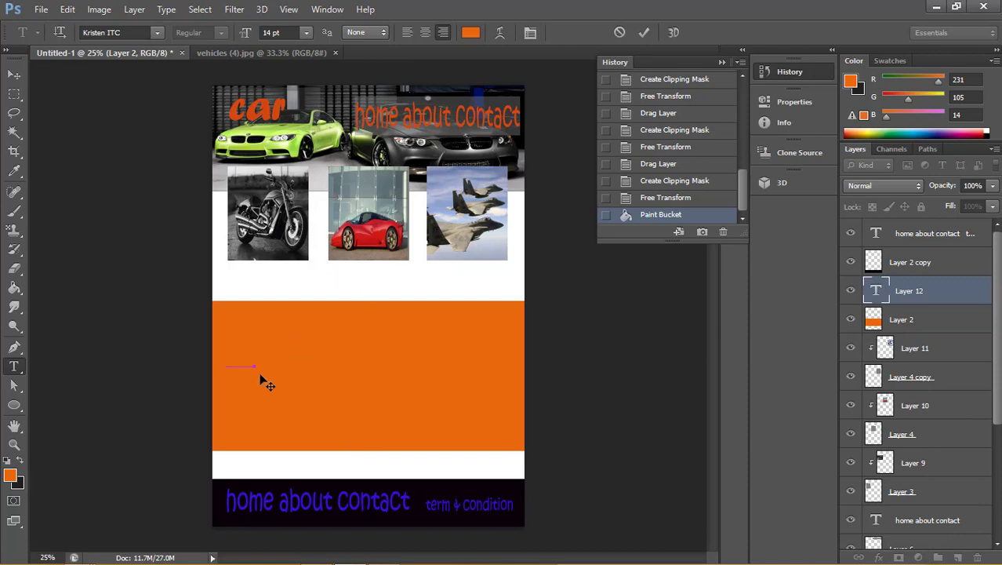
pyautogui.doubleClick(226, 359)
pyautogui.click(306, 32)
pyautogui.click(313, 225)
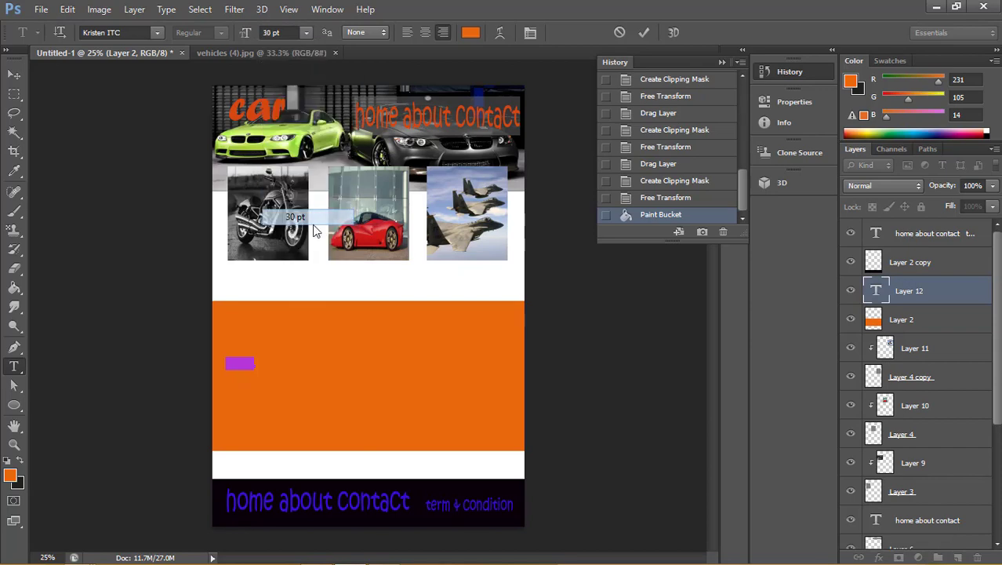
# Color the home text blue, position it on the left of the orange band, and commit.
pyautogui.click(471, 32)
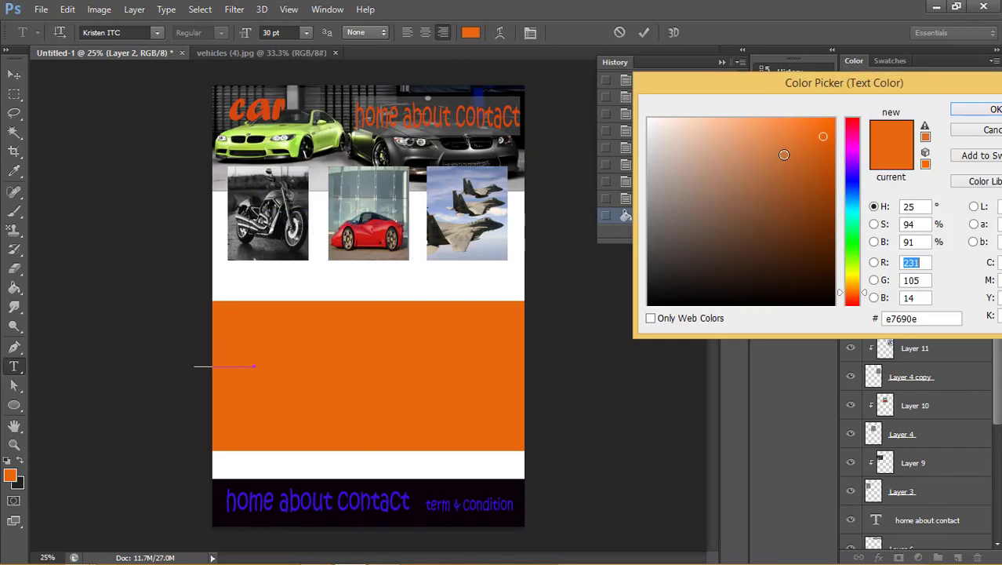
pyautogui.moveTo(847, 198); pyautogui.dragTo(848, 185)
pyautogui.click(769, 165)
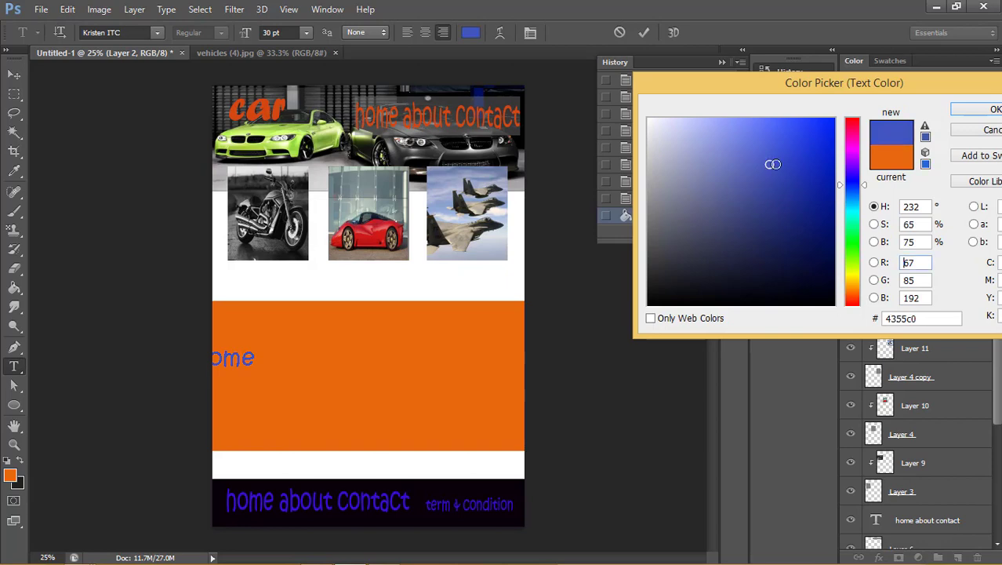
pyautogui.click(827, 130)
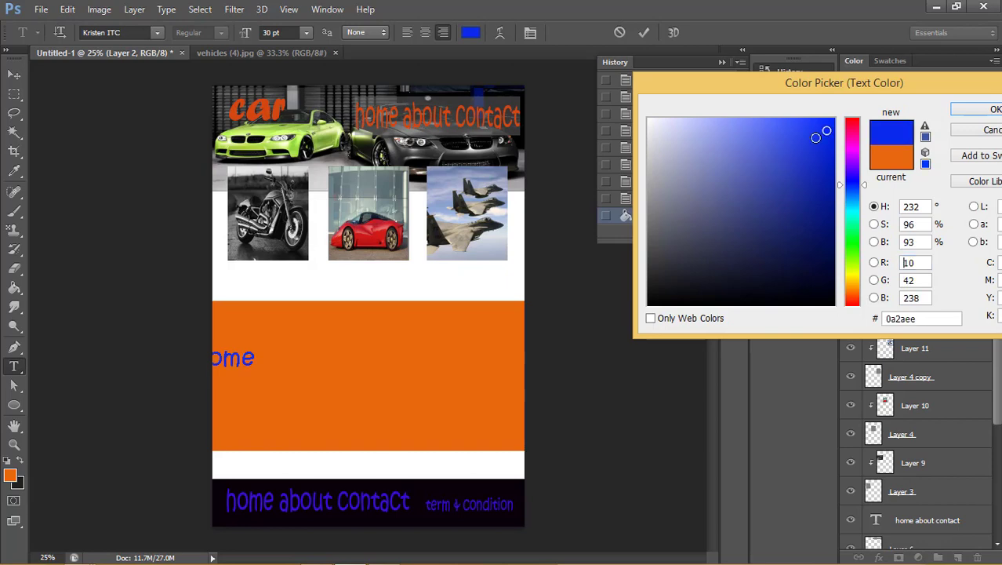
pyautogui.click(993, 109)
pyautogui.moveTo(294, 375); pyautogui.dragTo(335, 374)
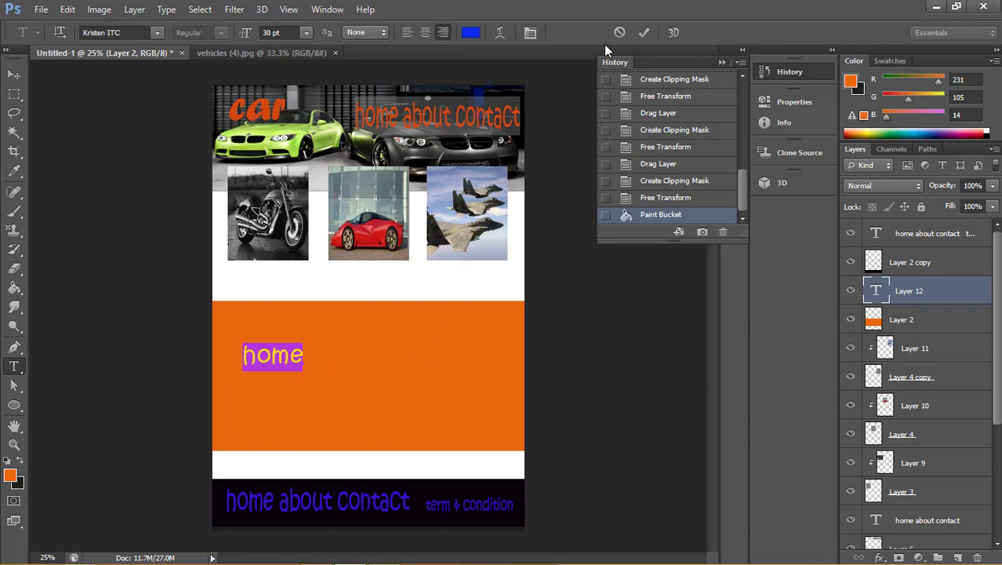
pyautogui.click(644, 36)
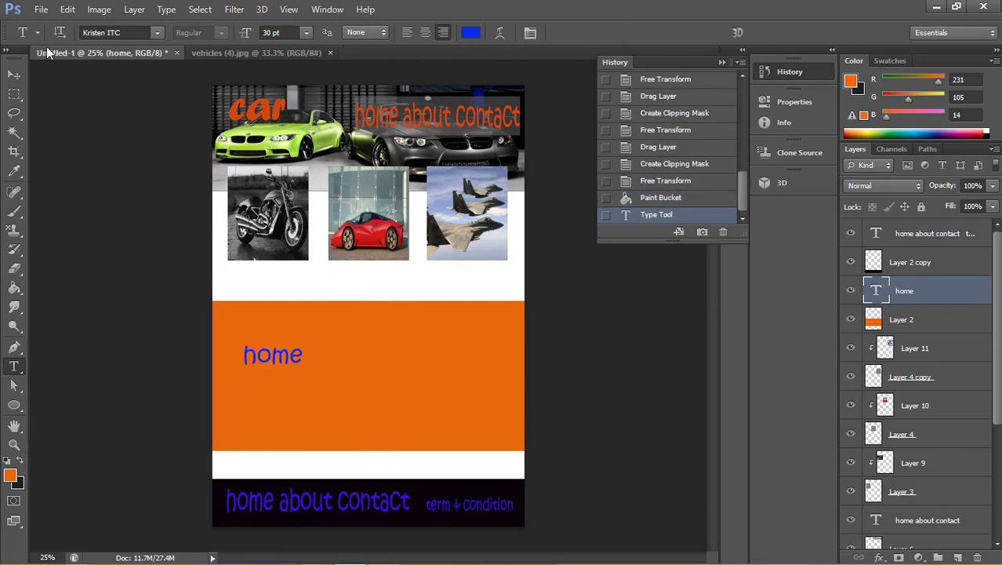
pyautogui.click(41, 9)
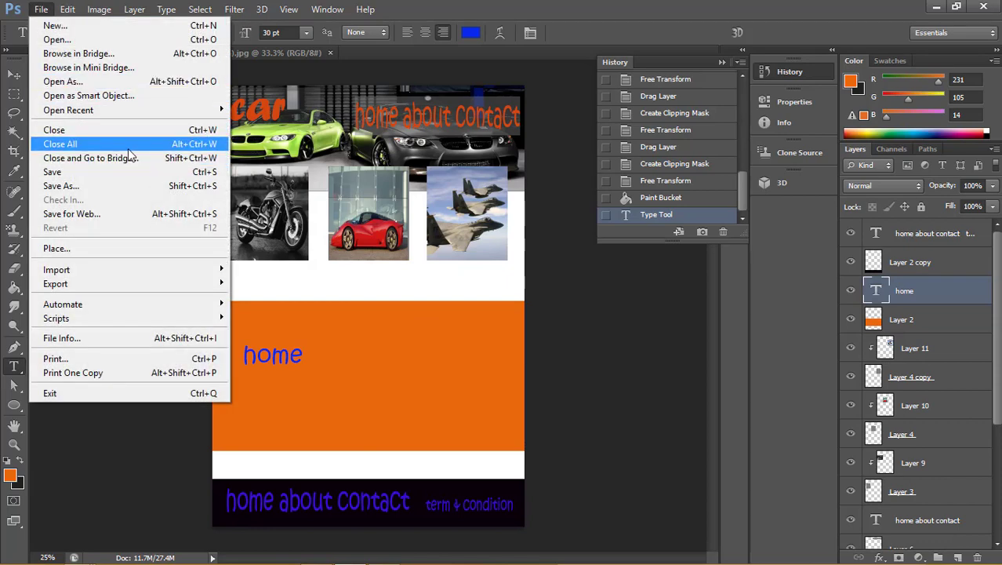
pyautogui.click(564, 313)
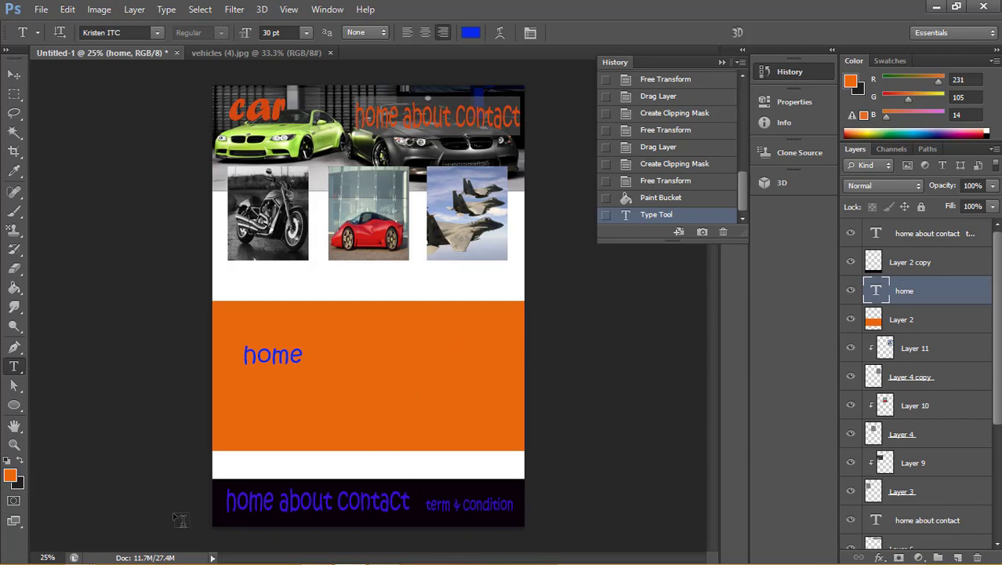
# Add a blue 'bike' caption beneath the motorcycle picture.
pyautogui.click(252, 265)
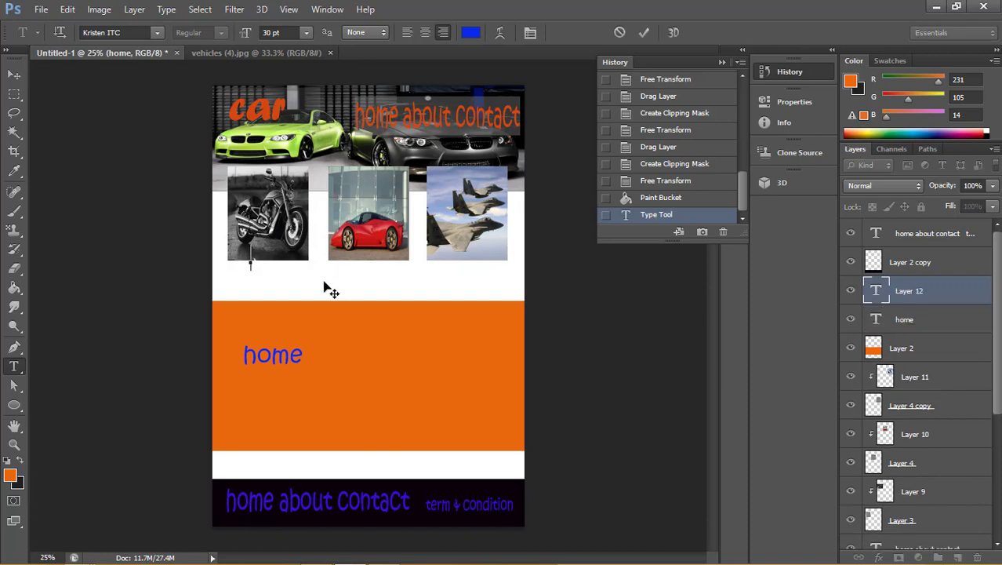
pyautogui.write('bik')
pyautogui.write('e')
pyautogui.moveTo(265, 268); pyautogui.dragTo(298, 284)
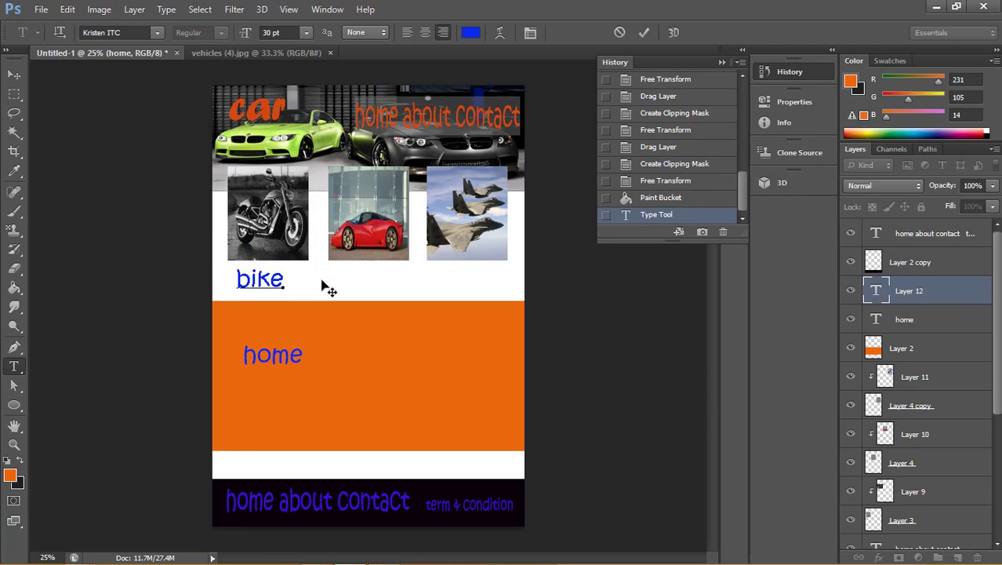
pyautogui.click(644, 32)
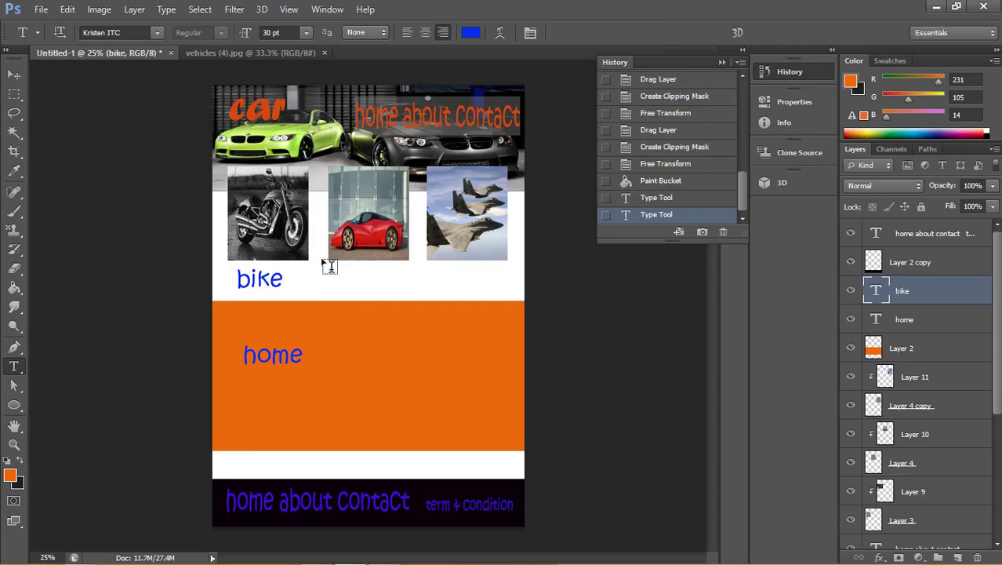
# Add a blue 'car' caption beneath the red car picture.
pyautogui.click(332, 270)
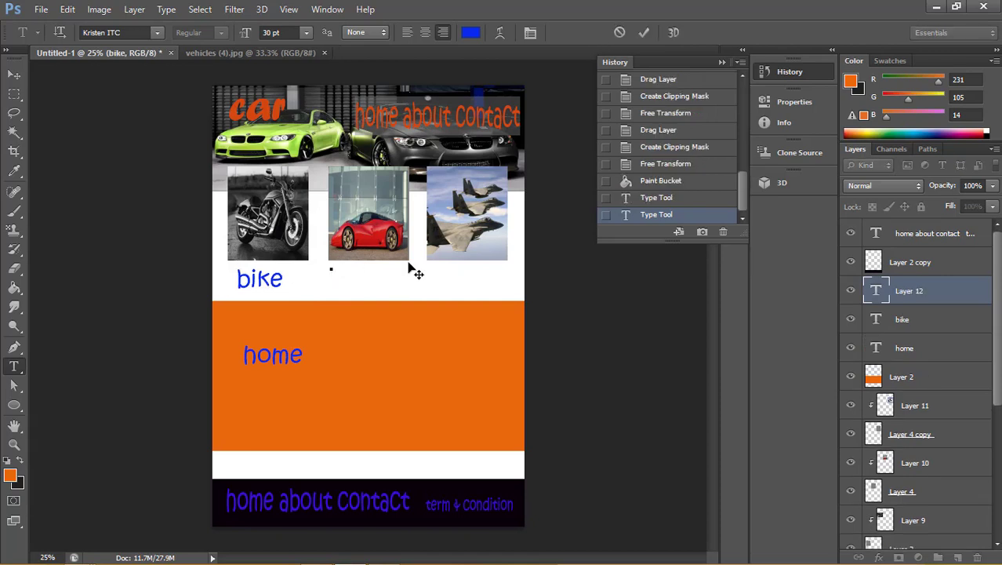
pyautogui.write('car')
pyautogui.moveTo(357, 271); pyautogui.dragTo(407, 281)
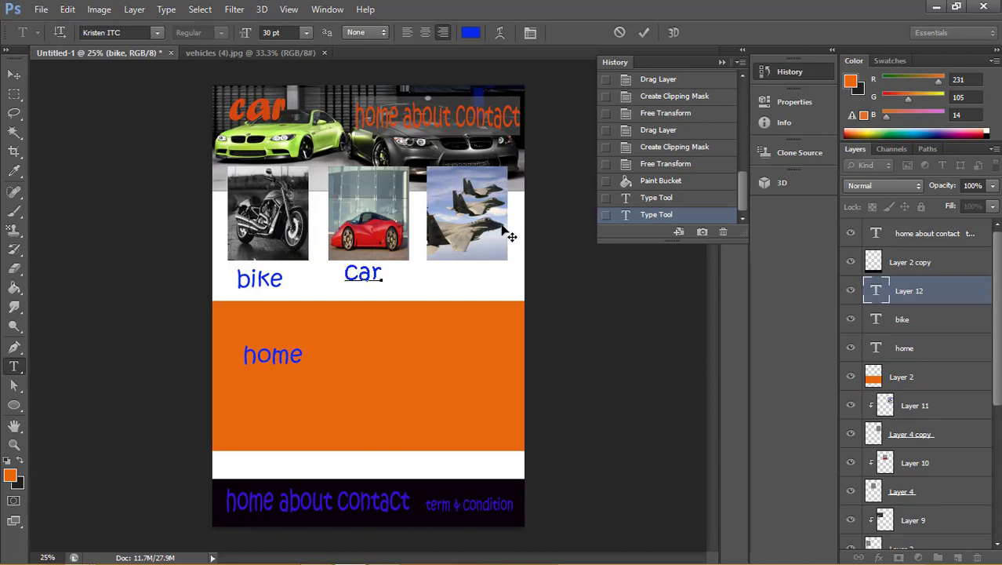
pyautogui.click(644, 32)
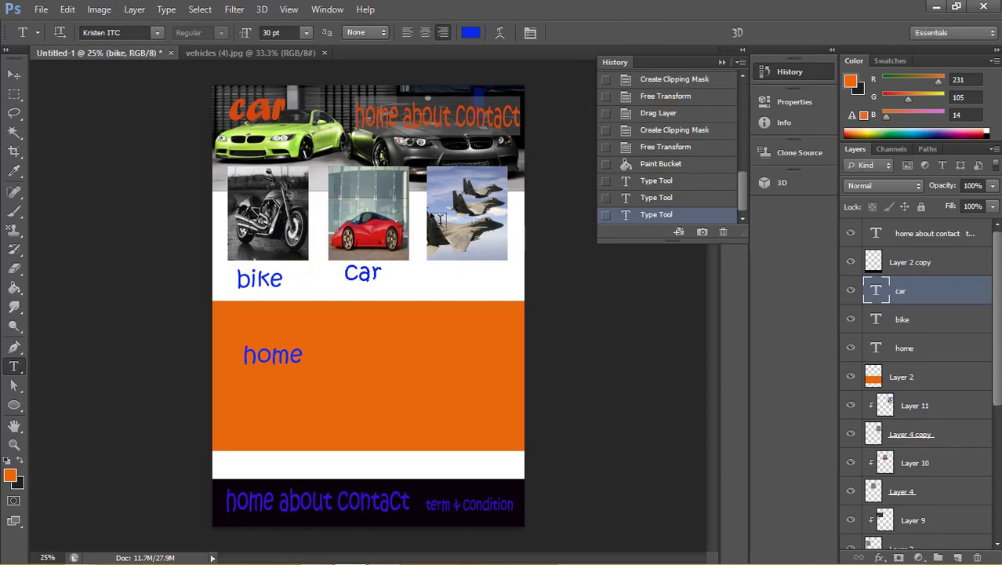
# Add a blue 'rocket' caption beneath the jet picture.
pyautogui.click(468, 243)
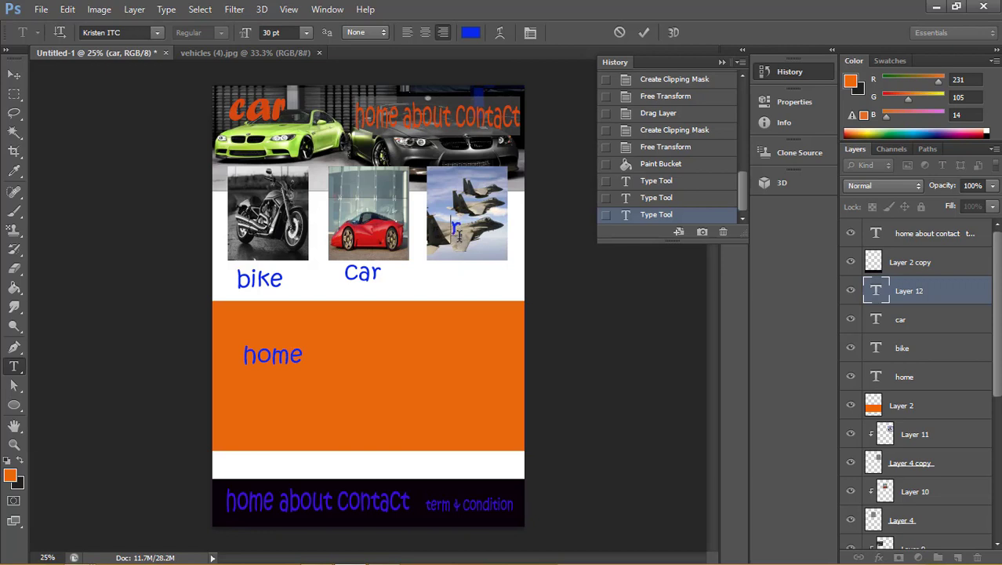
pyautogui.write('ock')
pyautogui.write('et')
pyautogui.moveTo(479, 249)
pyautogui.mouseDown()
pyautogui.moveTo(515, 297)
pyautogui.moveTo(513, 285)
pyautogui.mouseUp()
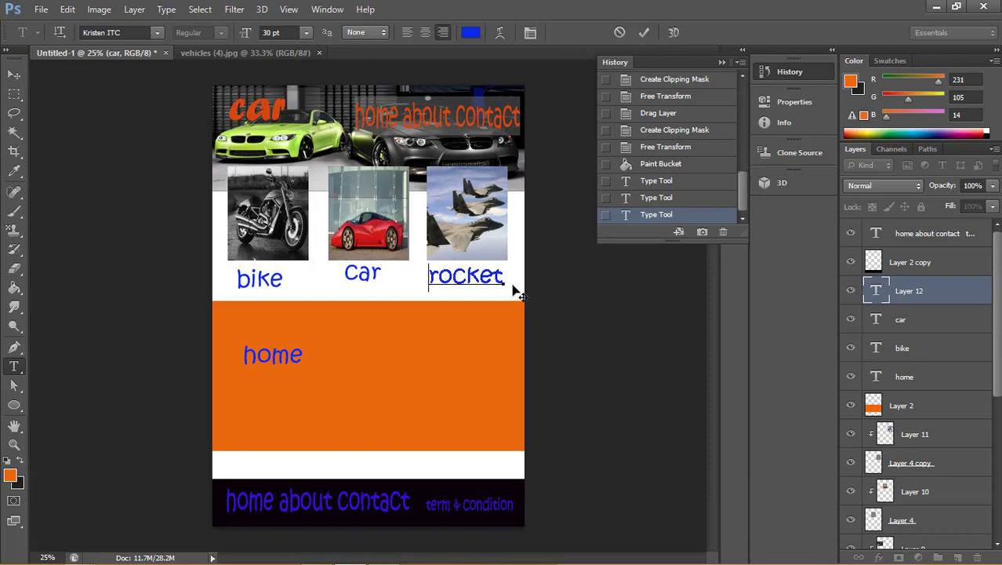
pyautogui.click(645, 33)
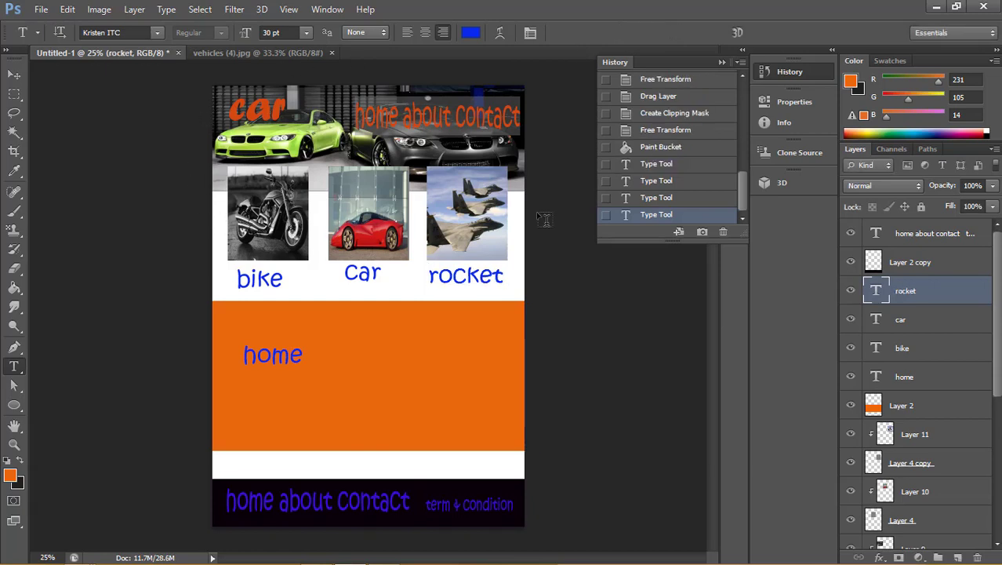
# Draw one slice around the car logo and another around the 'home about contact' heading.
pyautogui.click(14, 150)
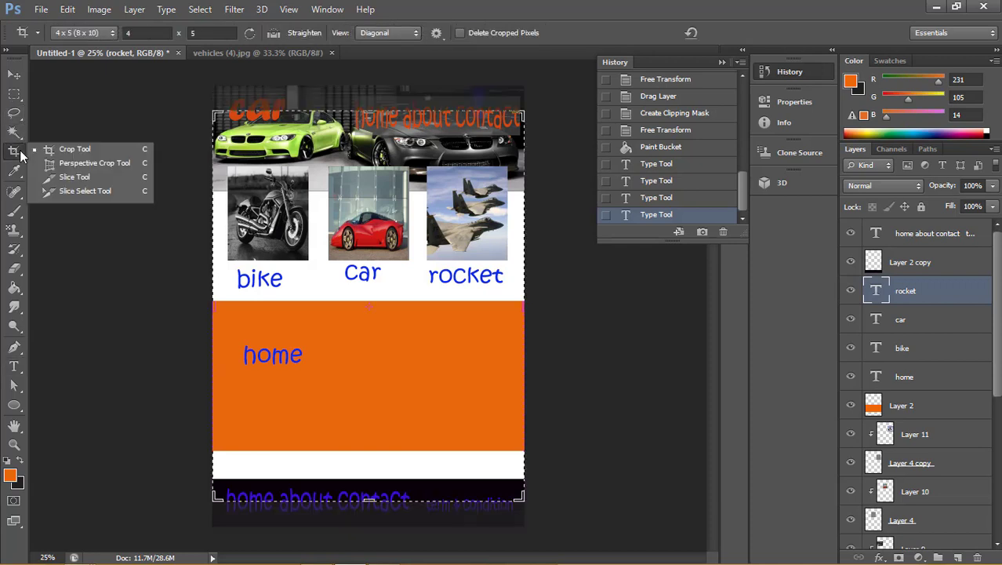
pyautogui.click(74, 177)
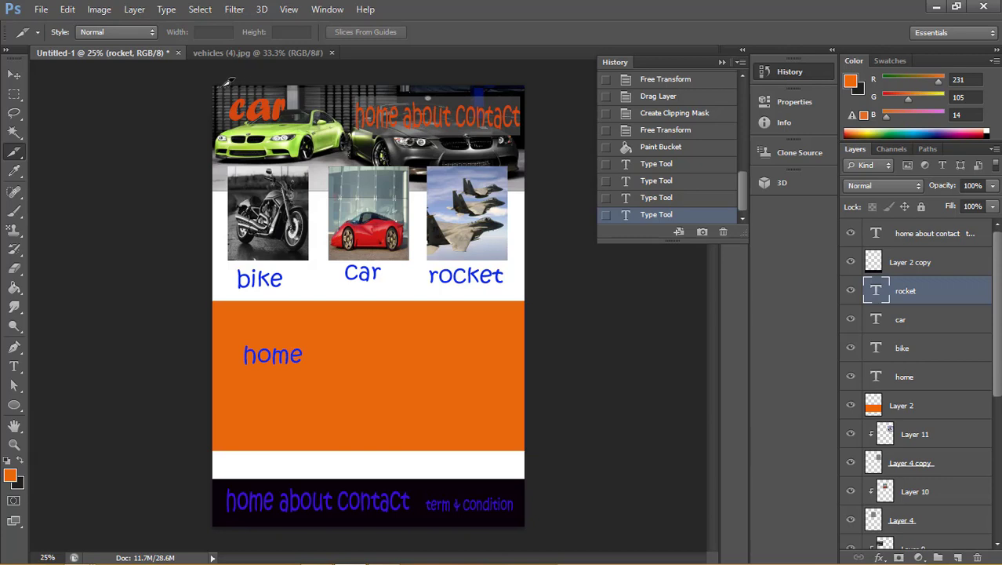
pyautogui.moveTo(256, 96)
pyautogui.mouseDown()
pyautogui.moveTo(319, 117)
pyautogui.moveTo(311, 130)
pyautogui.mouseUp()
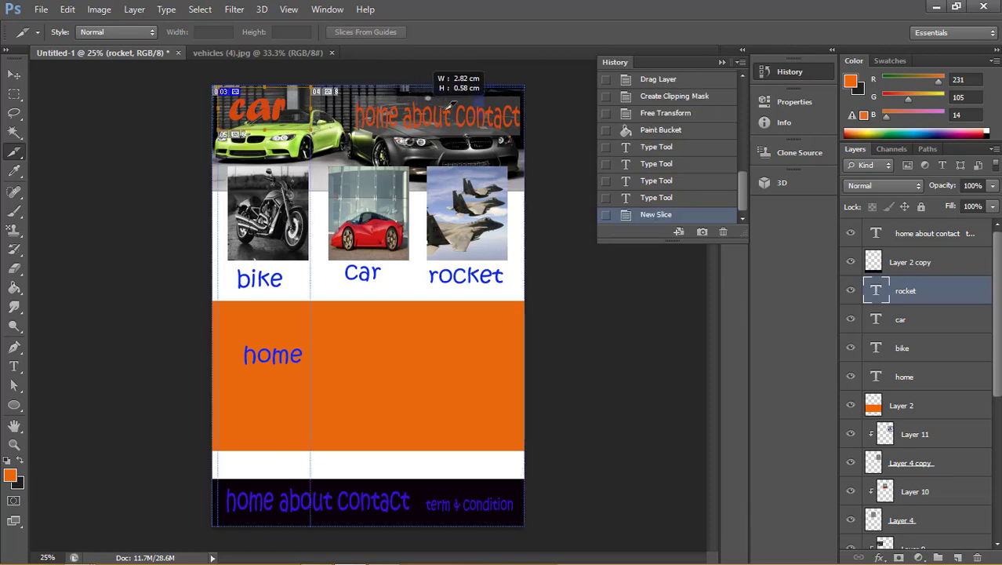
pyautogui.moveTo(416, 104); pyautogui.dragTo(524, 133)
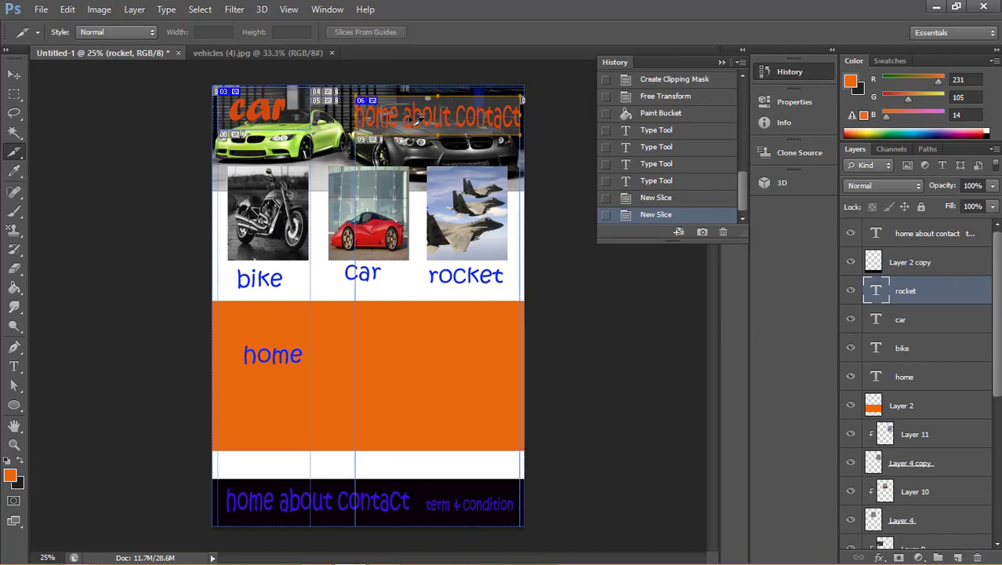
pyautogui.rightClick(23, 159)
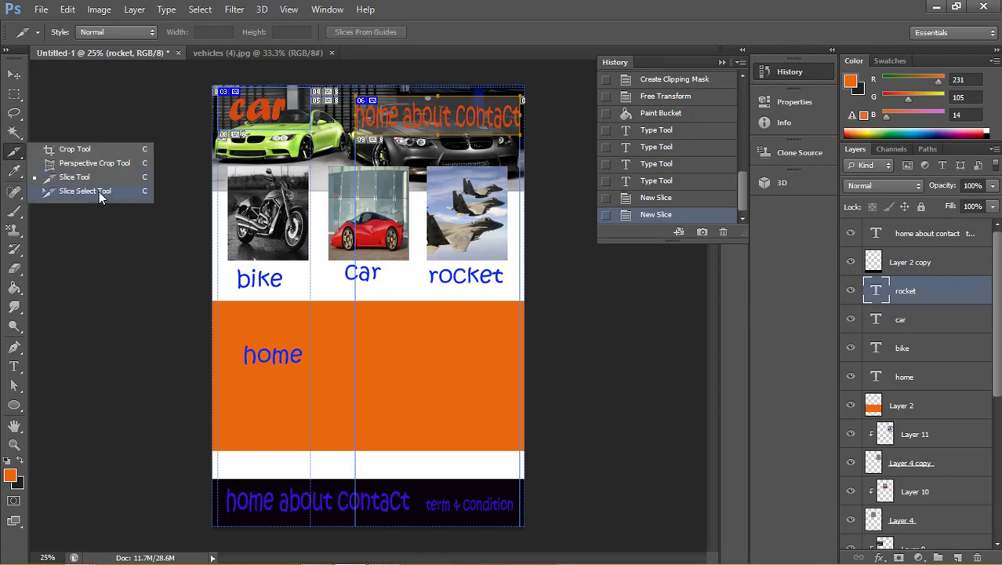
pyautogui.click(100, 193)
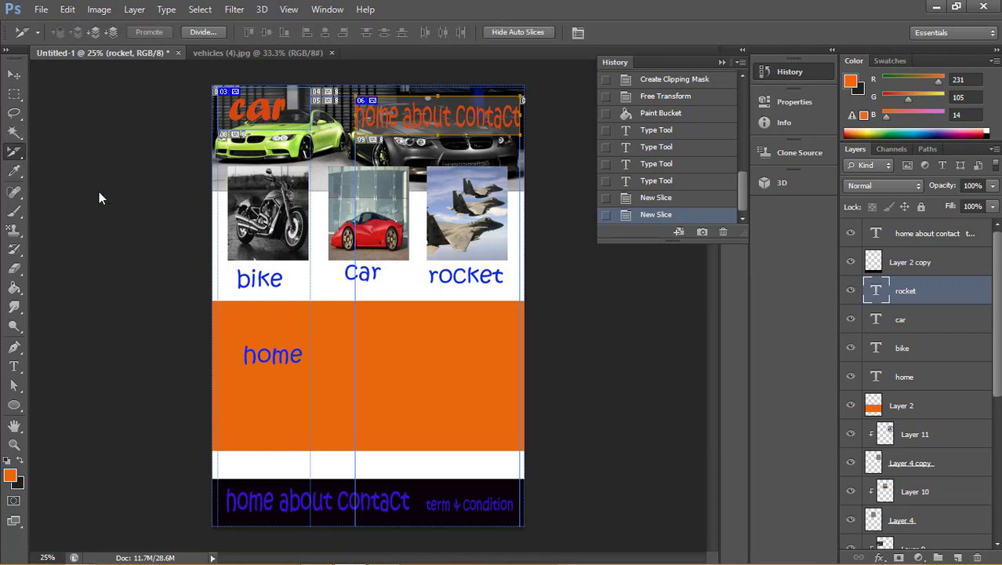
# Divide the header menu slice vertically into 3, fitting edges to home, about and contact.
pyautogui.click(204, 32)
pyautogui.click(124, 243)
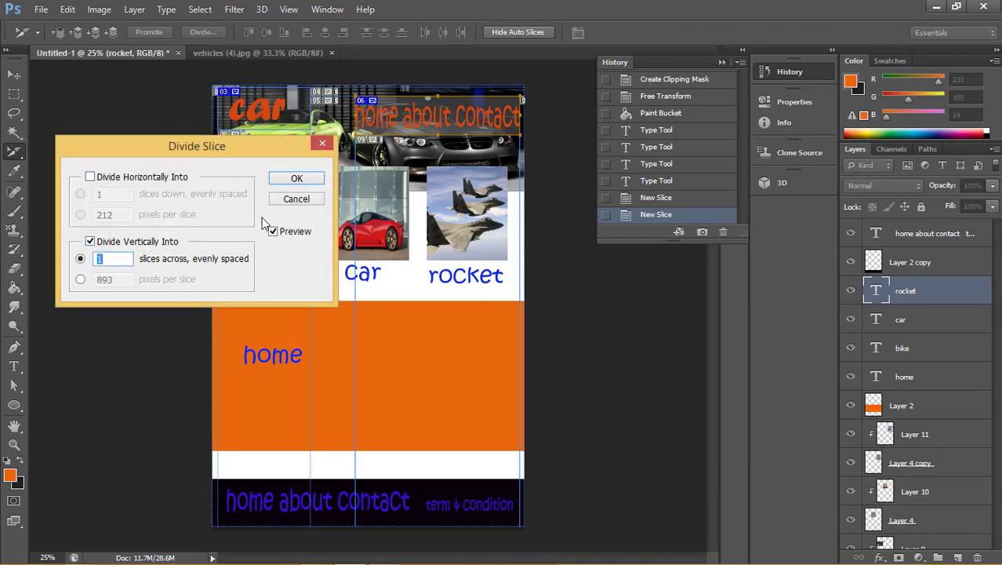
pyautogui.write('3')
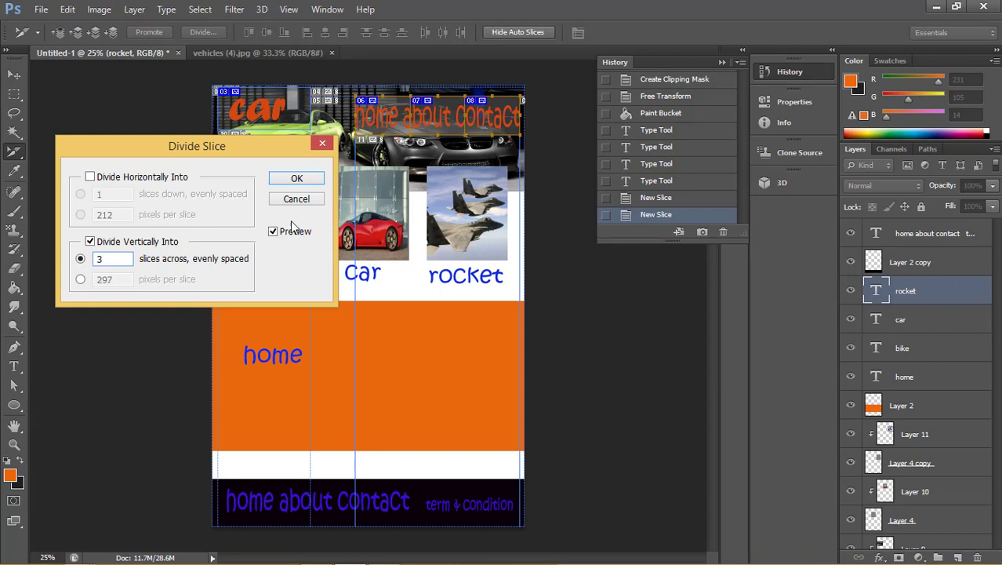
pyautogui.click(295, 179)
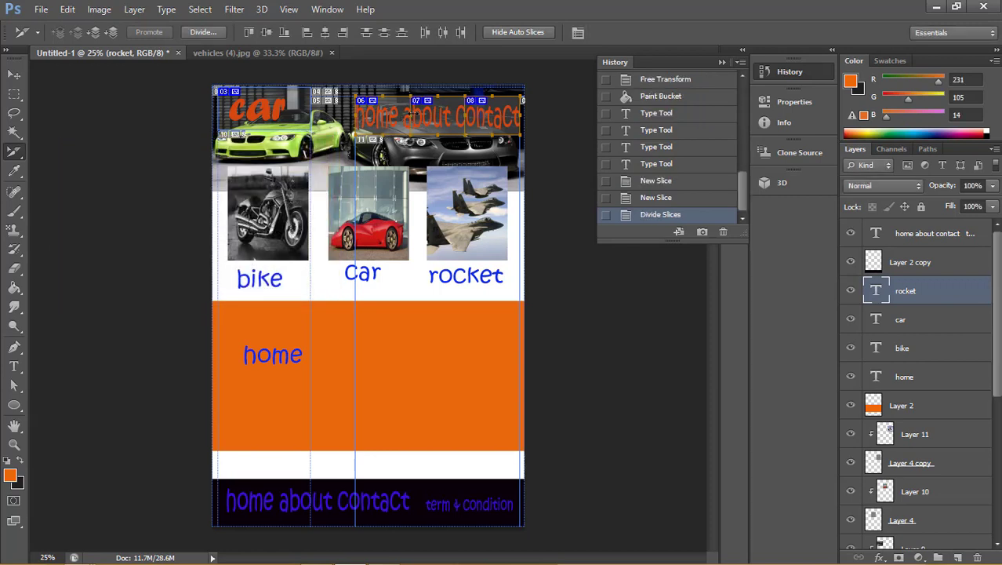
pyautogui.moveTo(411, 116); pyautogui.dragTo(401, 116)
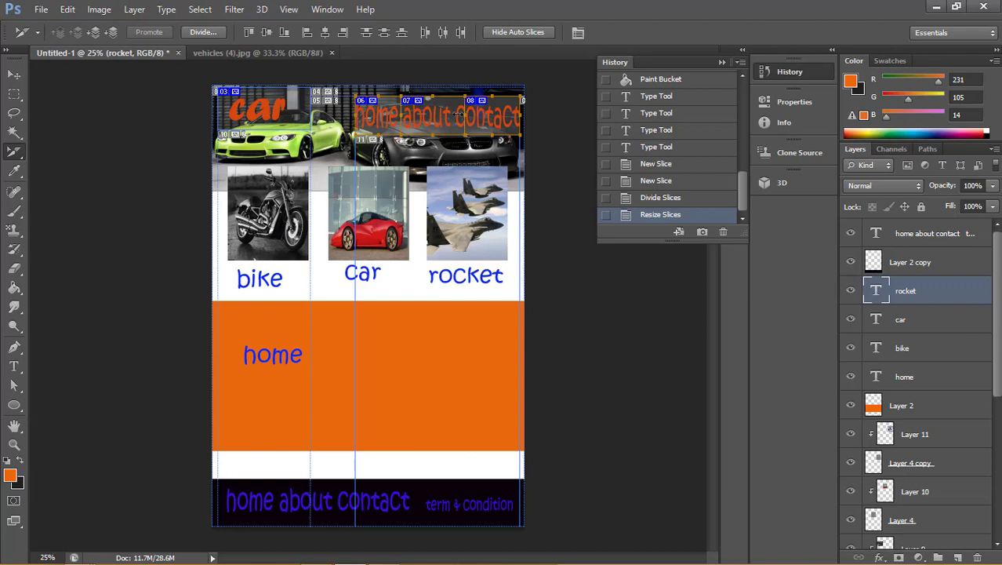
pyautogui.moveTo(457, 115); pyautogui.dragTo(449, 116)
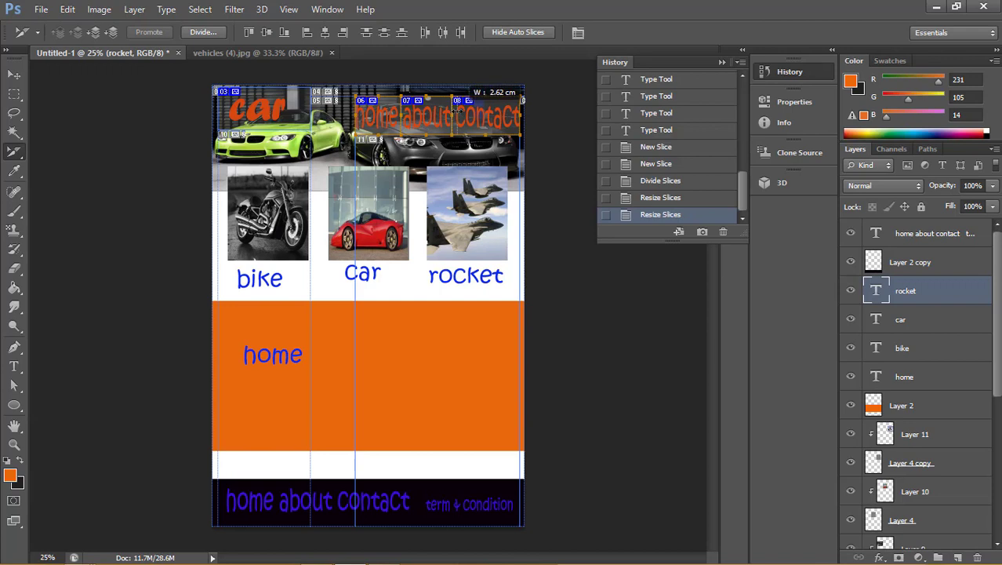
pyautogui.moveTo(453, 113); pyautogui.dragTo(448, 117)
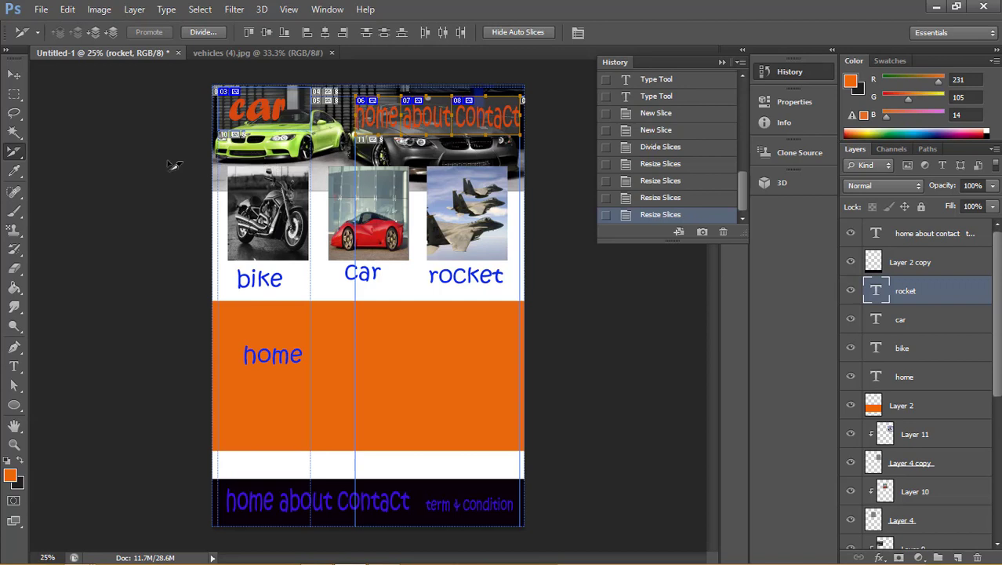
pyautogui.rightClick(15, 153)
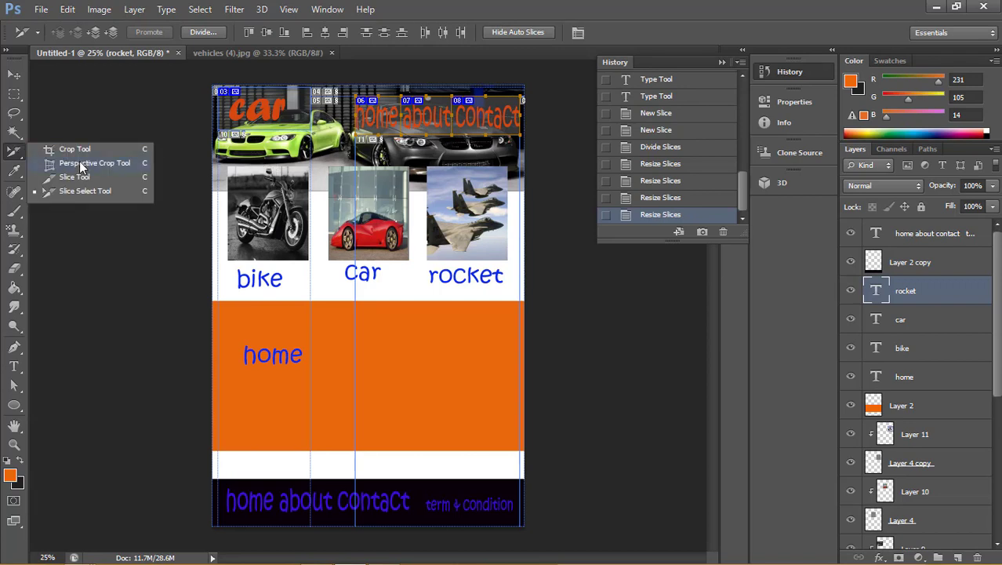
# Draw a slice around the vehicle picture row, including the captions.
pyautogui.click(95, 178)
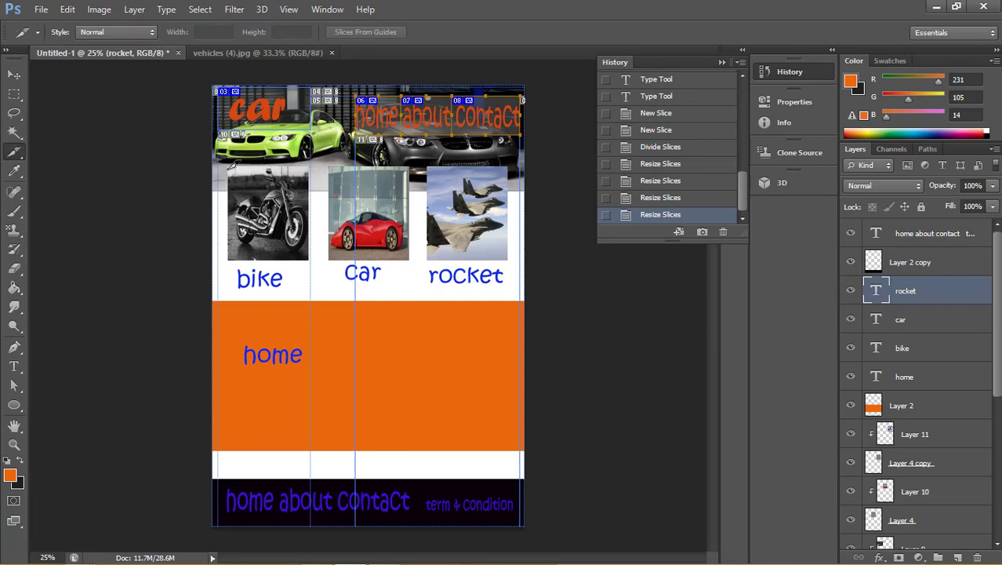
pyautogui.moveTo(232, 162)
pyautogui.mouseDown()
pyautogui.moveTo(321, 220)
pyautogui.moveTo(510, 252)
pyautogui.mouseUp()
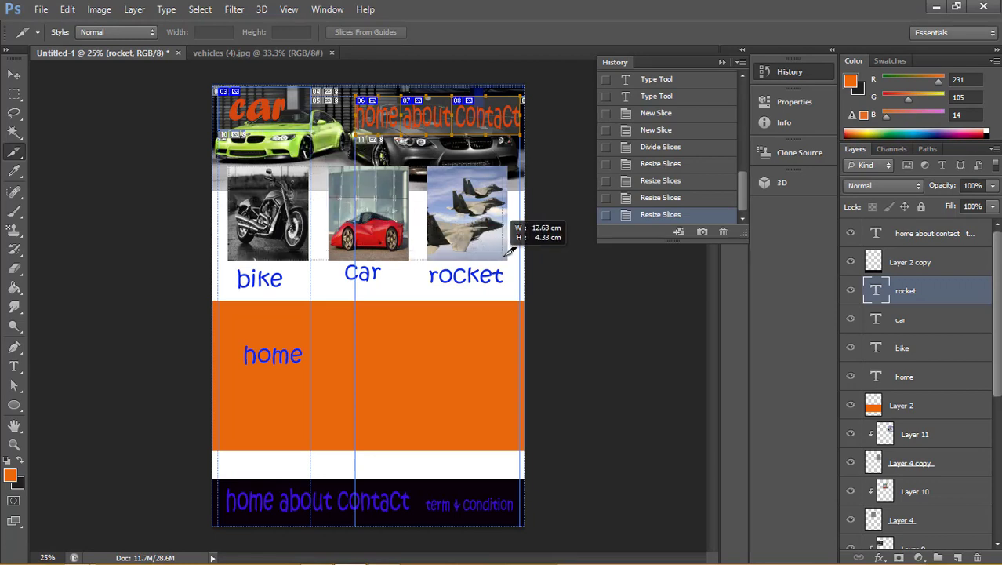
pyautogui.moveTo(510, 253); pyautogui.dragTo(513, 289)
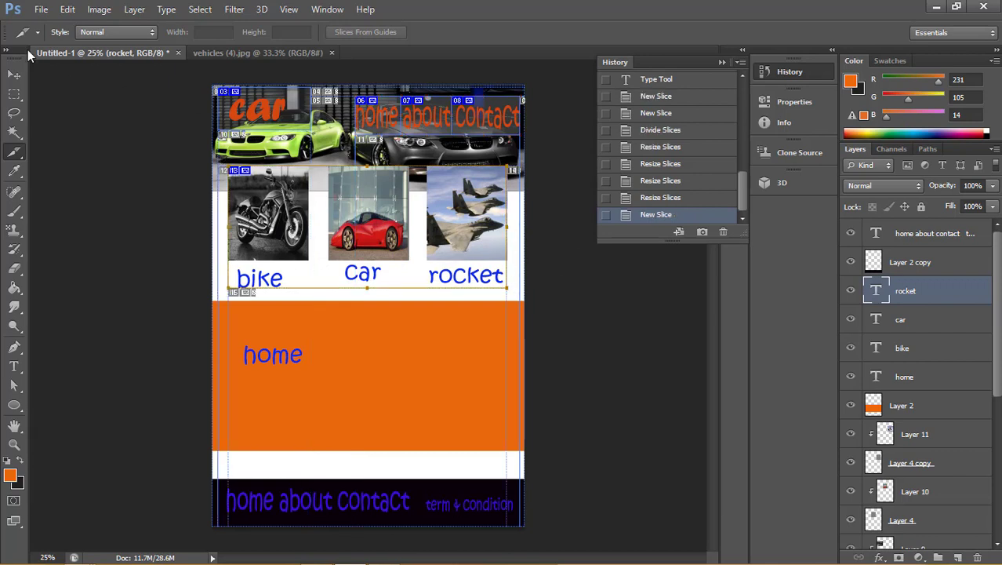
# Divide the vehicle slice vertically into 3 and fit the boundaries between the pictures.
pyautogui.rightClick(20, 157)
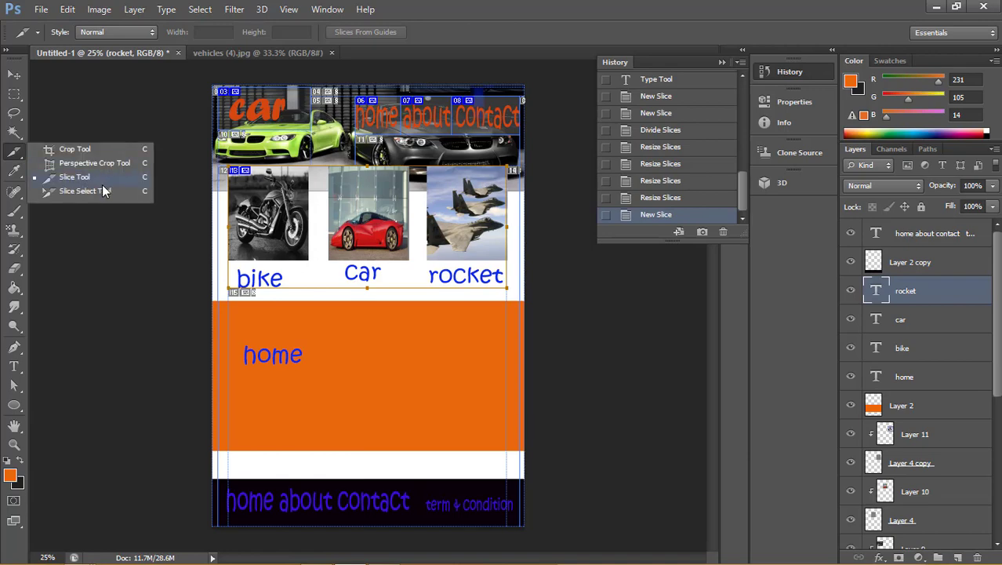
pyautogui.click(98, 192)
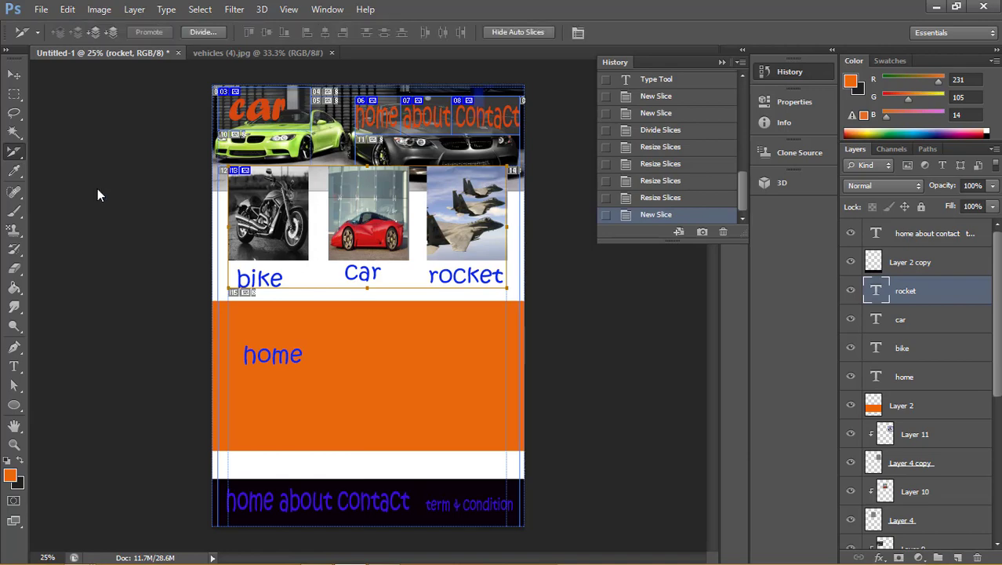
pyautogui.click(203, 33)
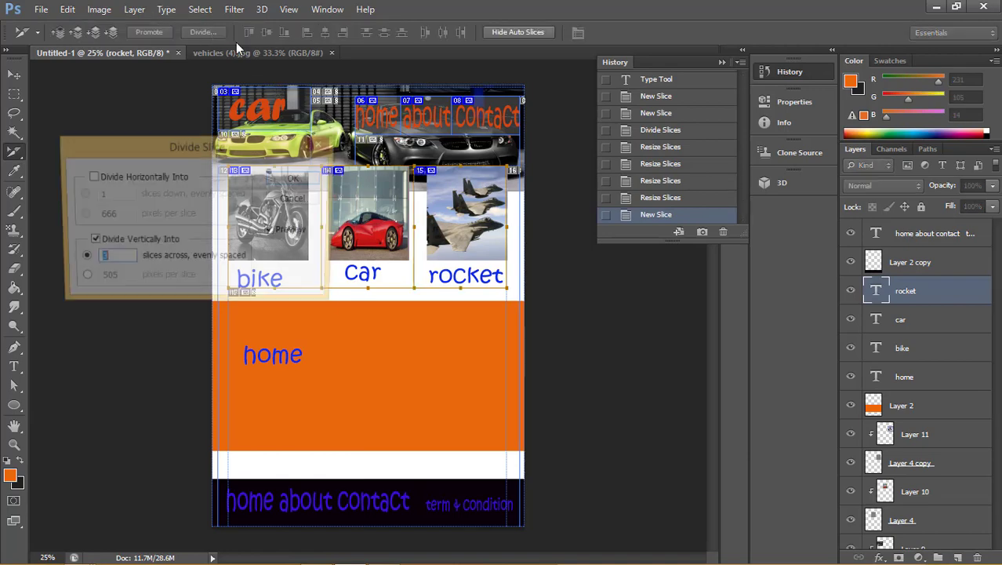
pyautogui.click(297, 179)
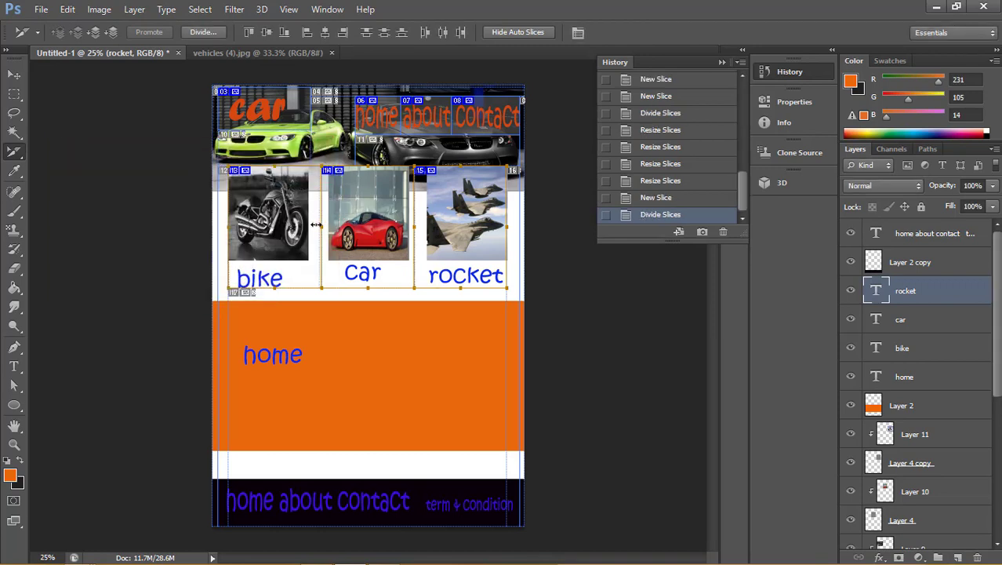
pyautogui.moveTo(320, 225); pyautogui.dragTo(319, 226)
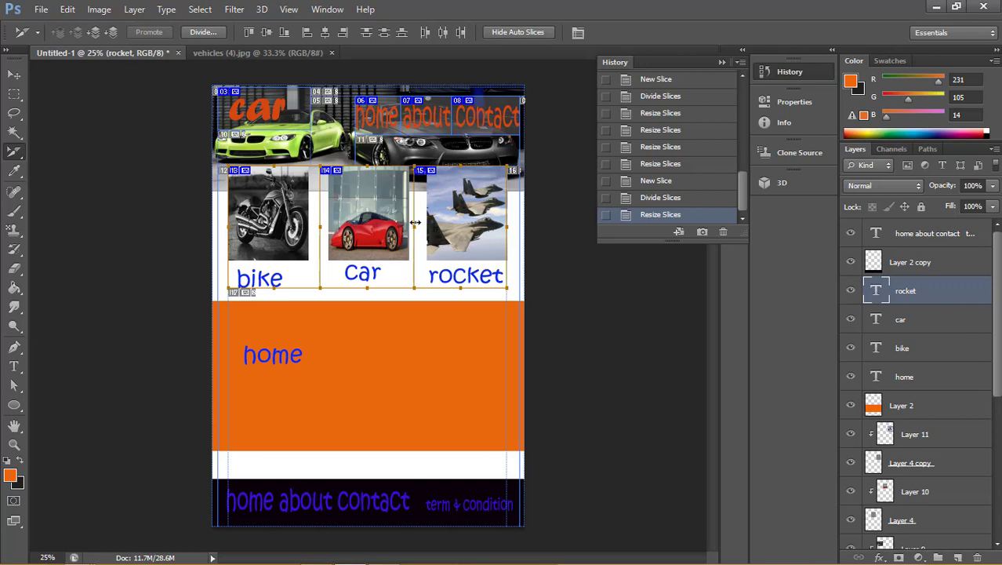
pyautogui.moveTo(414, 223); pyautogui.dragTo(418, 226)
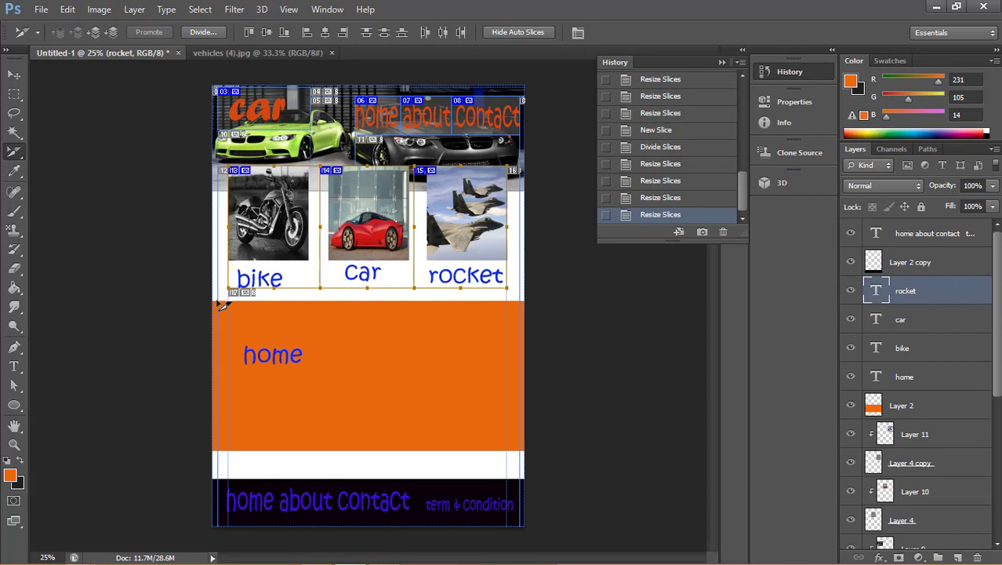
pyautogui.click(222, 306)
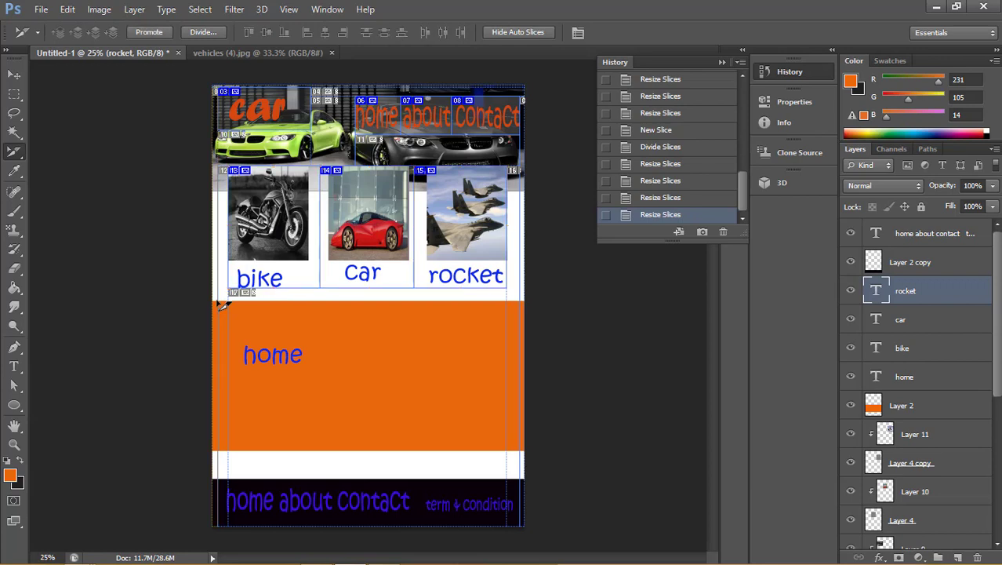
pyautogui.rightClick(18, 157)
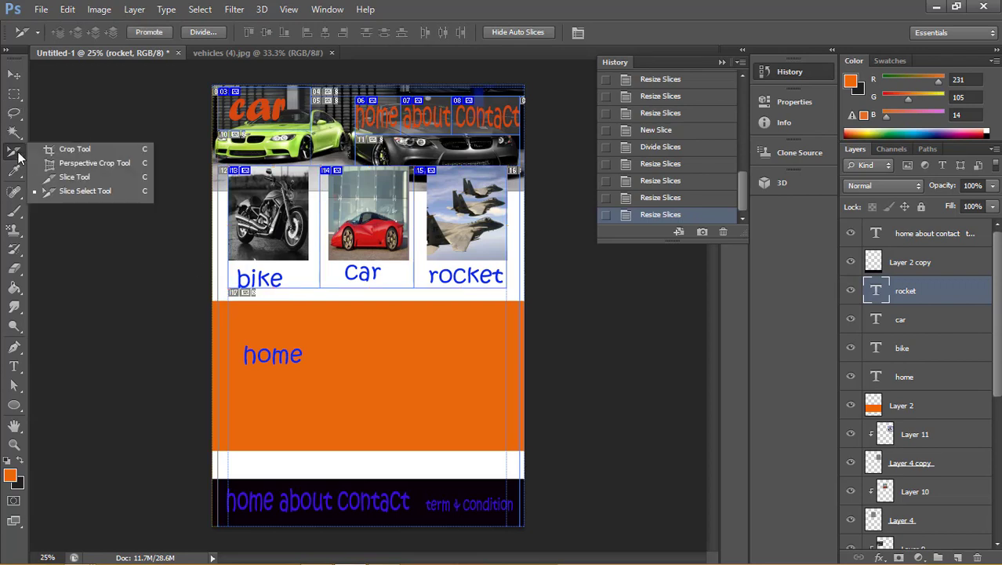
# Draw slices over the orange home panel and the footer's 'home about contact' links.
pyautogui.click(93, 179)
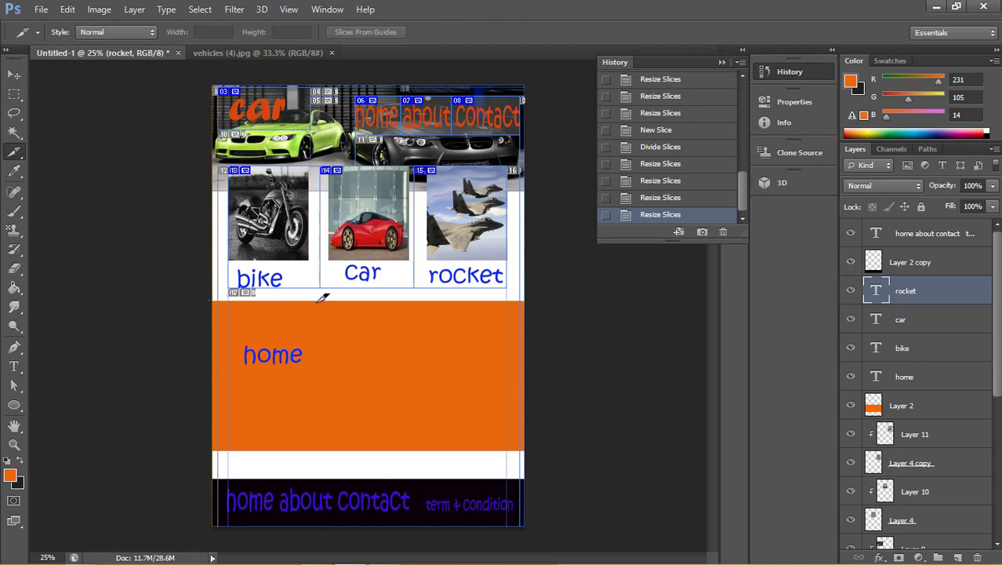
pyautogui.moveTo(217, 299); pyautogui.dragTo(524, 445)
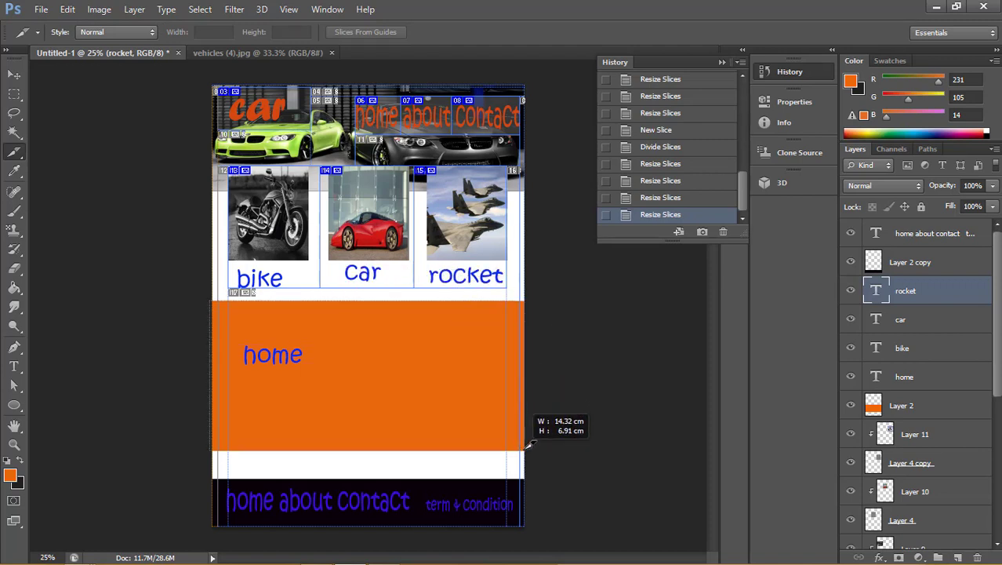
pyautogui.moveTo(523, 445); pyautogui.dragTo(524, 451)
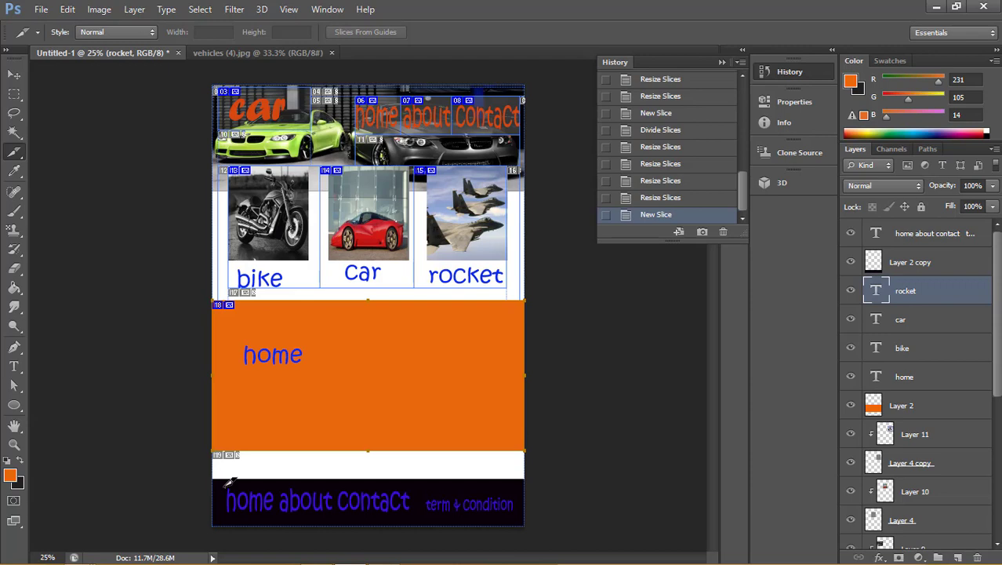
pyautogui.moveTo(227, 480)
pyautogui.mouseDown()
pyautogui.moveTo(430, 517)
pyautogui.moveTo(420, 514)
pyautogui.mouseUp()
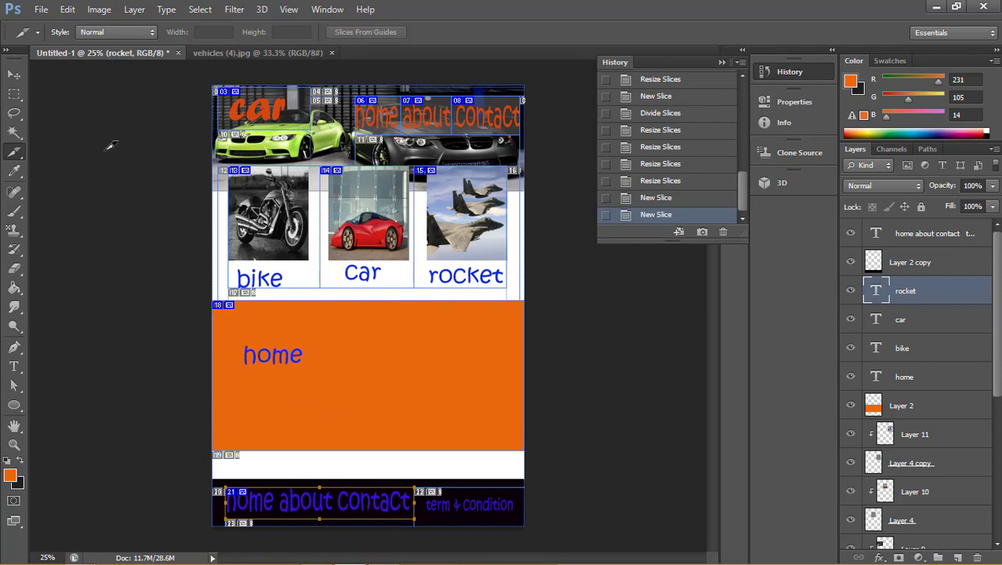
# Divide the footer links slice vertically into 3 and fit edges to each word.
pyautogui.rightClick(15, 153)
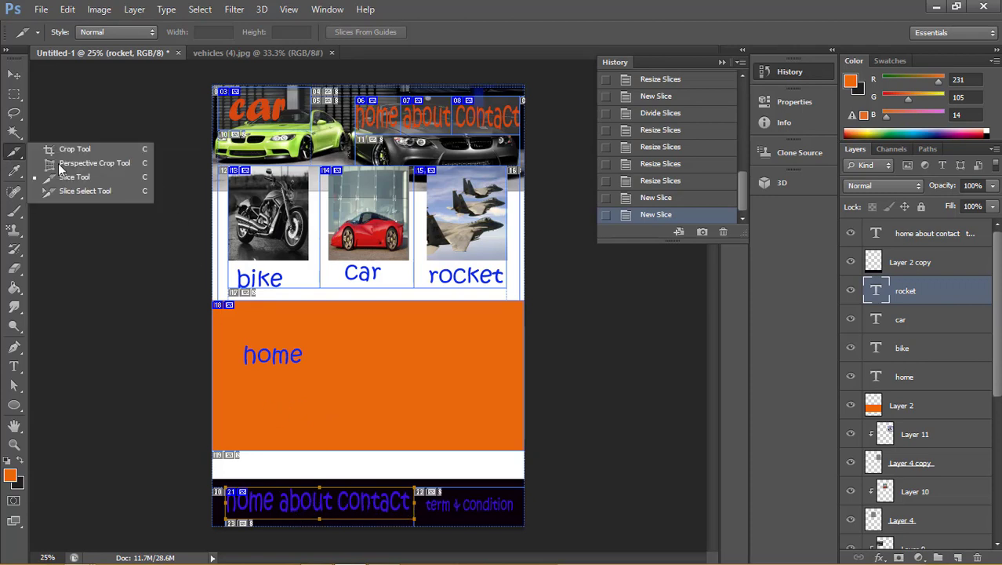
pyautogui.click(103, 195)
pyautogui.click(199, 34)
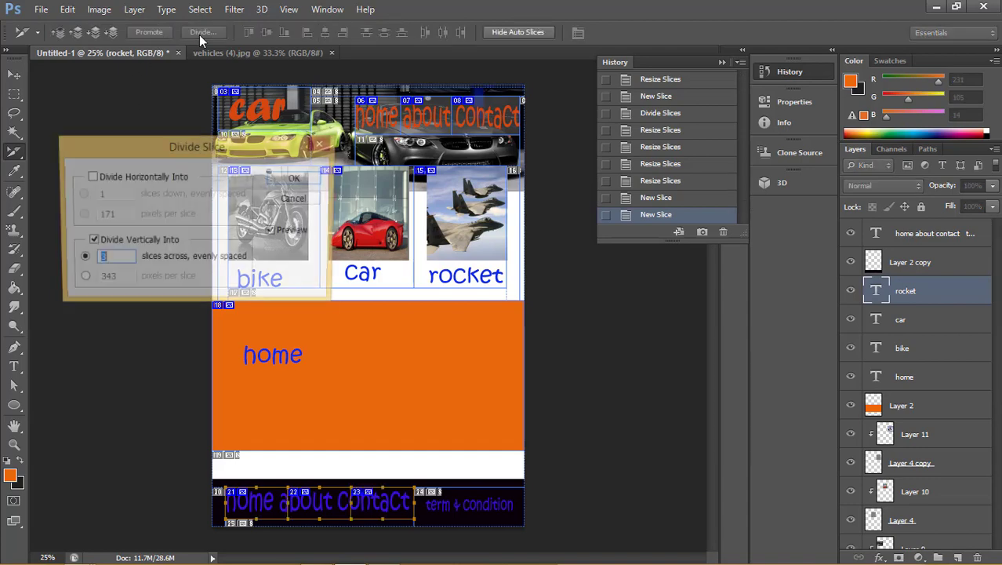
pyautogui.click(298, 179)
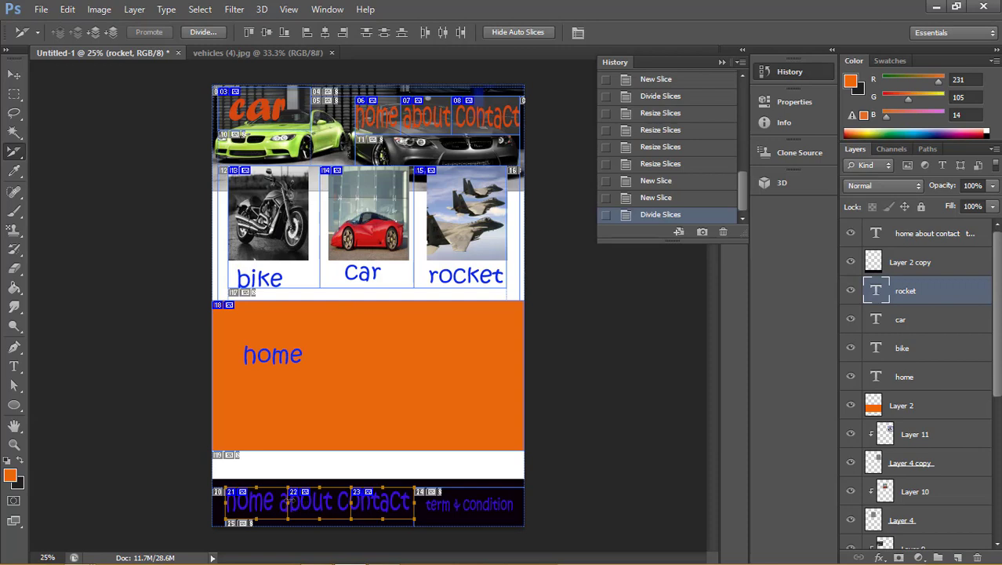
pyautogui.moveTo(289, 500); pyautogui.dragTo(276, 499)
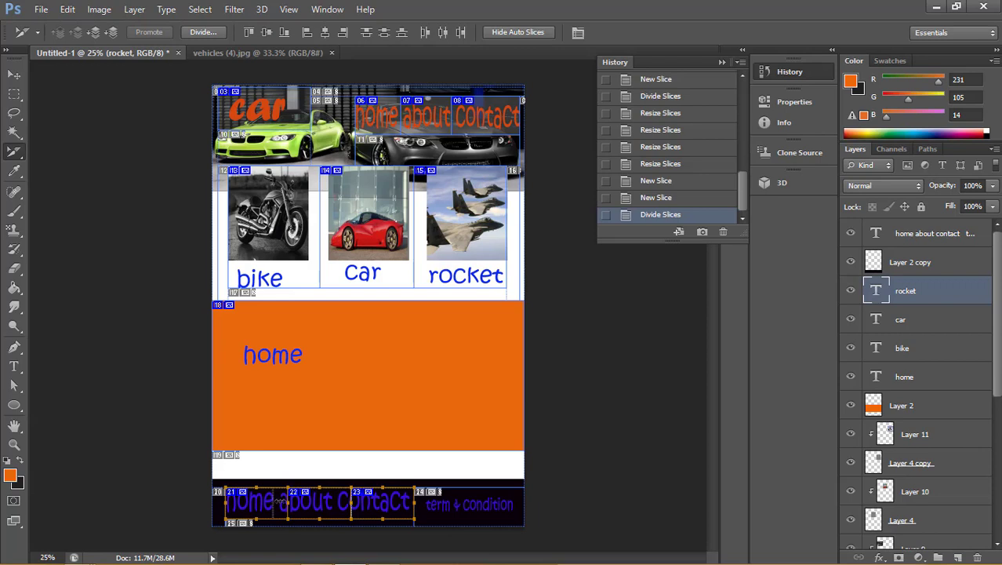
pyautogui.moveTo(277, 500); pyautogui.dragTo(277, 500)
pyautogui.moveTo(352, 500); pyautogui.dragTo(338, 500)
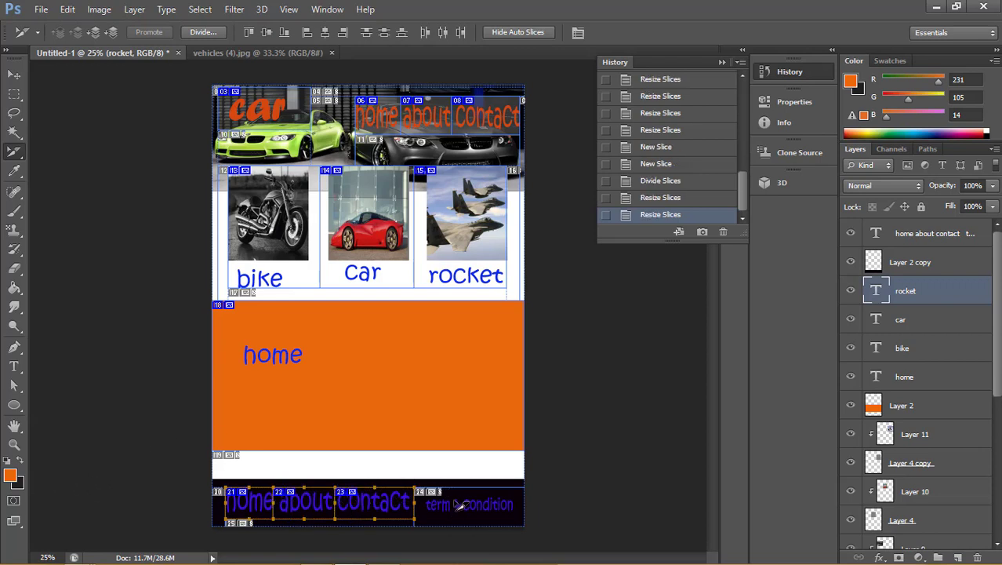
# Draw a slice over the footer's 'term & condition' text, then return to Slice Select.
pyautogui.rightClick(23, 155)
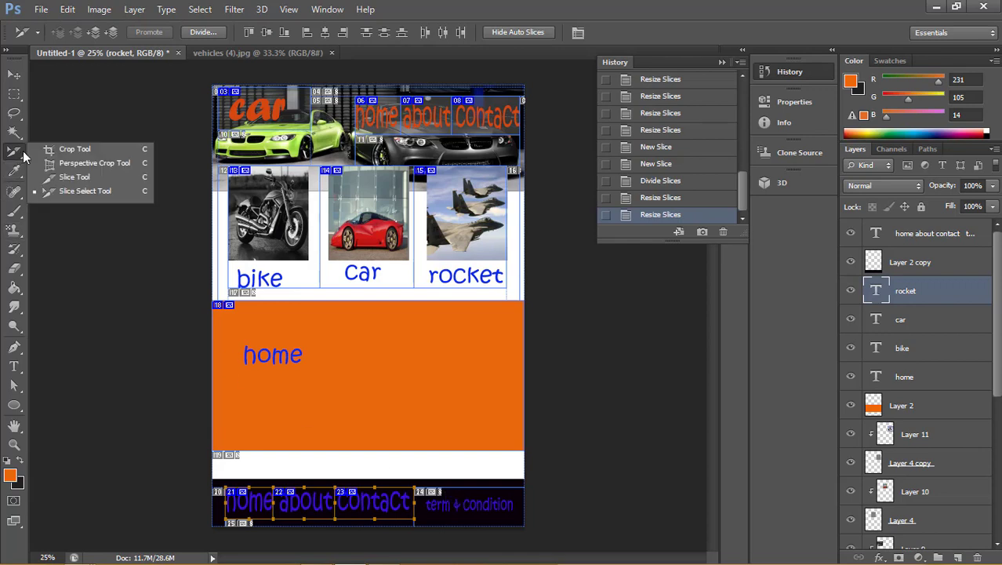
pyautogui.click(98, 177)
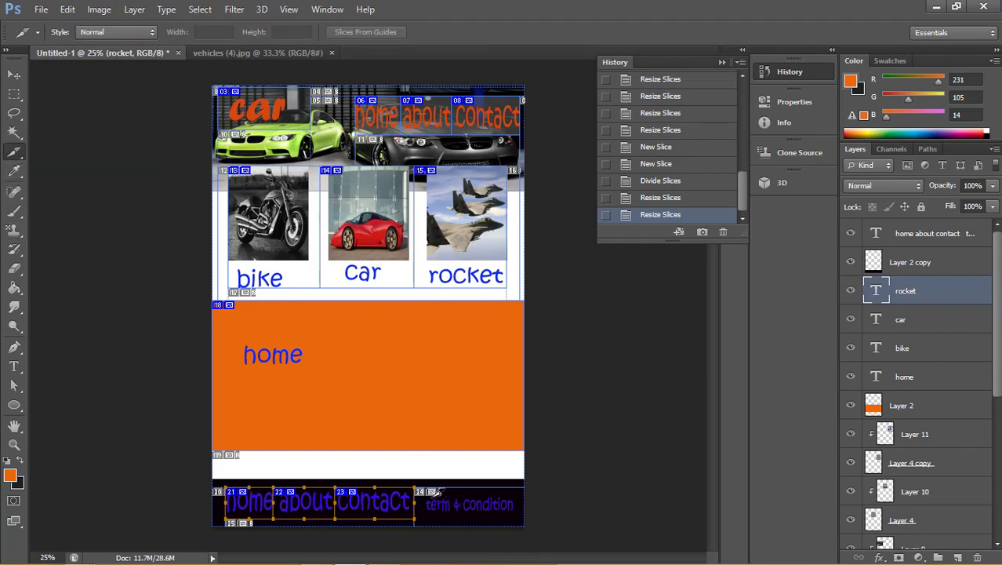
pyautogui.moveTo(430, 504); pyautogui.dragTo(523, 488)
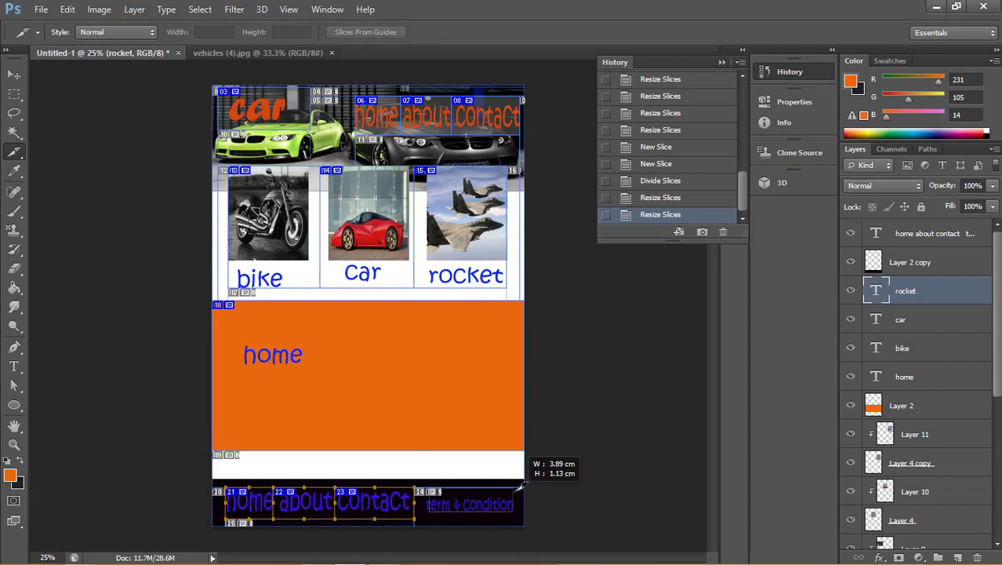
pyautogui.moveTo(523, 488); pyautogui.dragTo(523, 489)
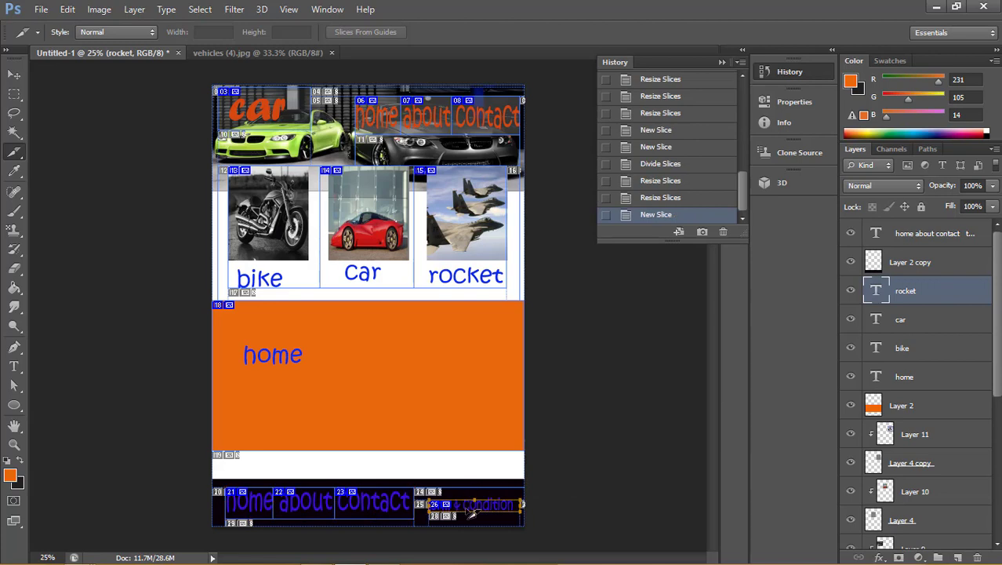
pyautogui.moveTo(468, 512); pyautogui.dragTo(441, 511)
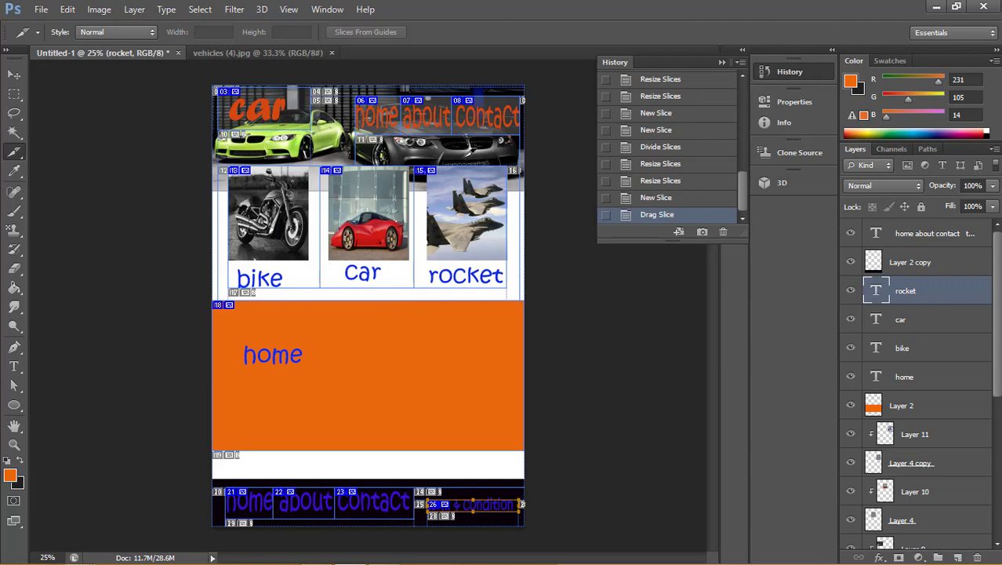
pyautogui.rightClick(14, 152)
pyautogui.click(100, 191)
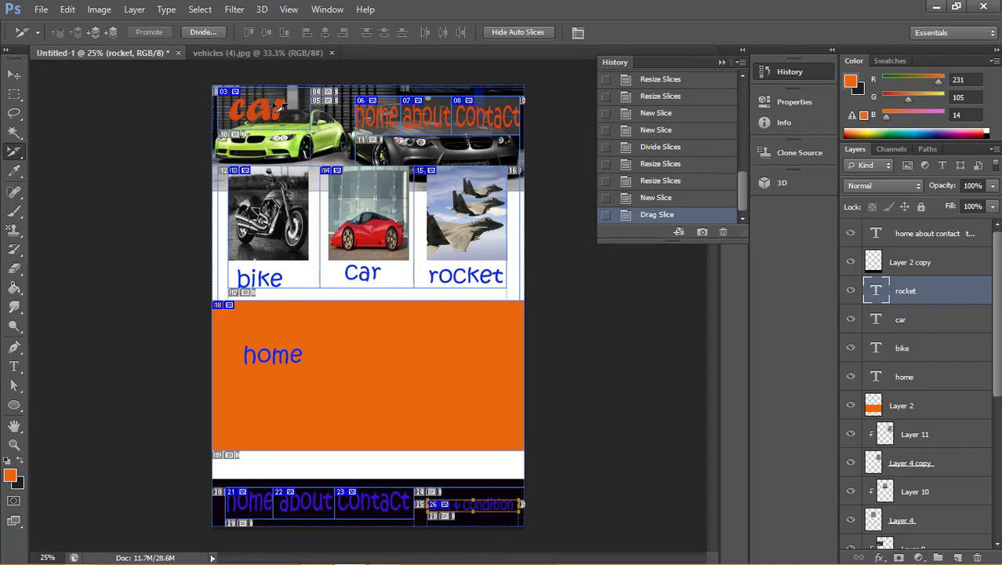
pyautogui.click(278, 106)
pyautogui.click(521, 32)
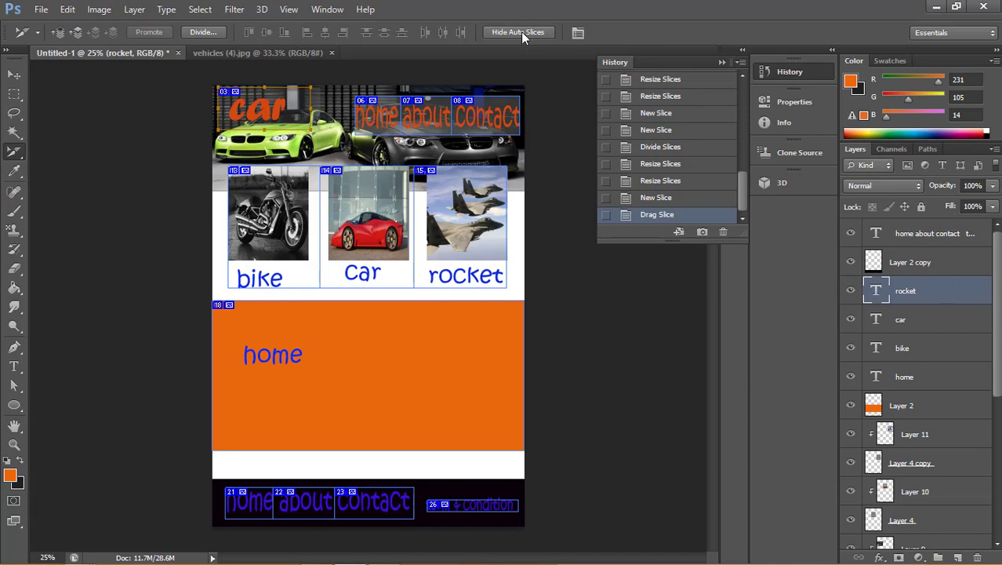
pyautogui.click(521, 31)
pyautogui.click(521, 31)
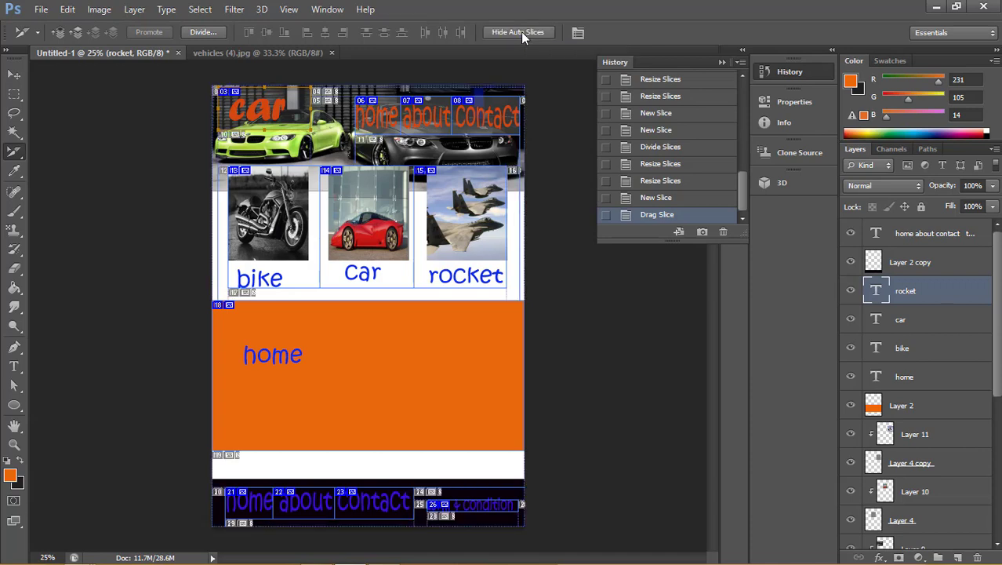
# Give the car logo slice the name 'logo' and the URL home.html.
pyautogui.click(578, 34)
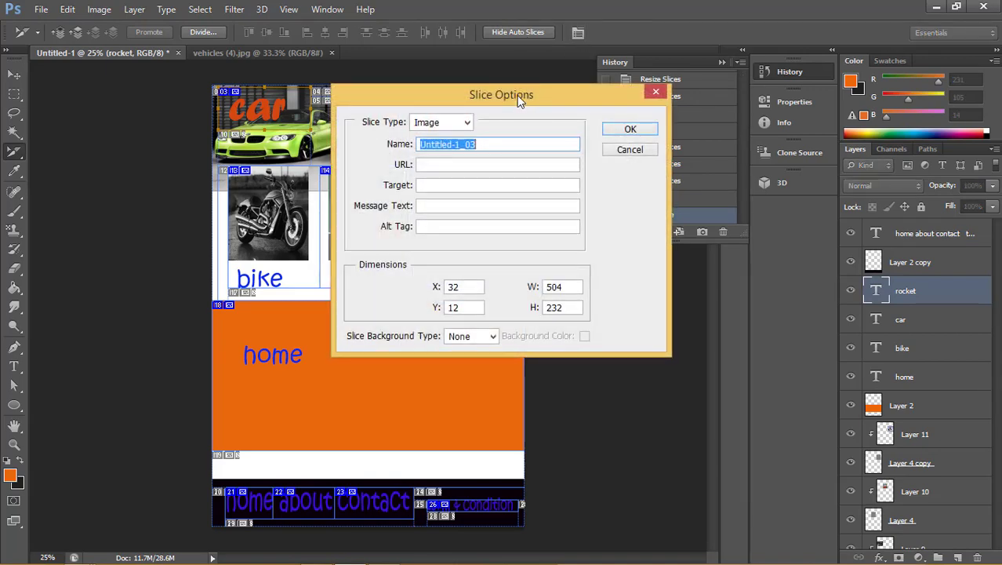
pyautogui.moveTo(517, 95); pyautogui.dragTo(709, 104)
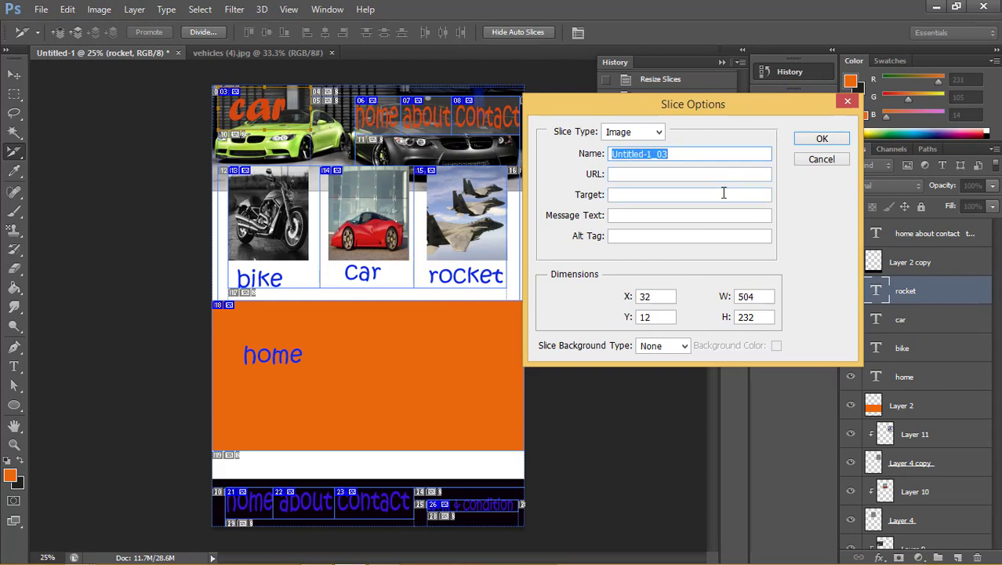
pyautogui.write('h')
pyautogui.press('BackSpace')
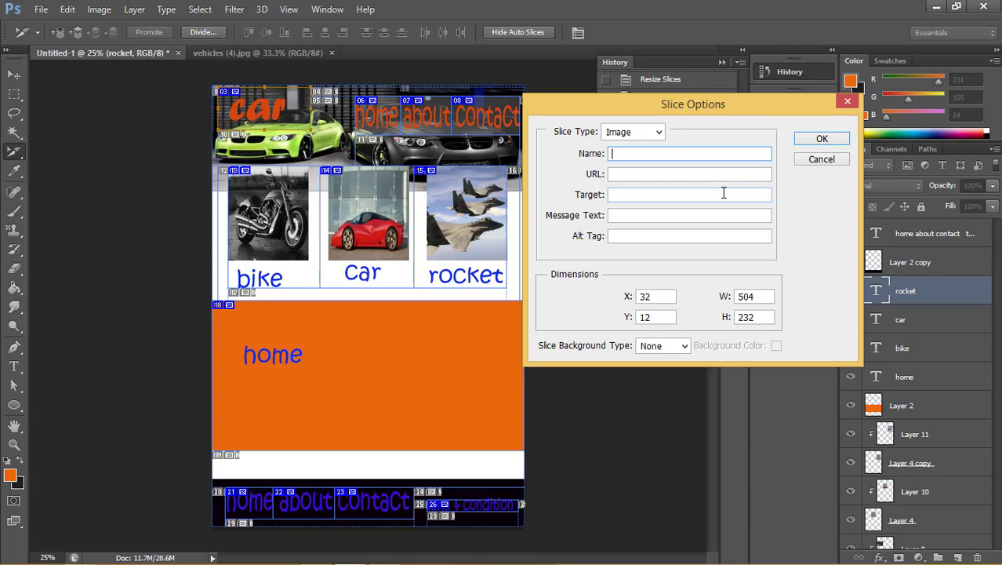
pyautogui.write('logo')
pyautogui.click(682, 174)
pyautogui.write('hom')
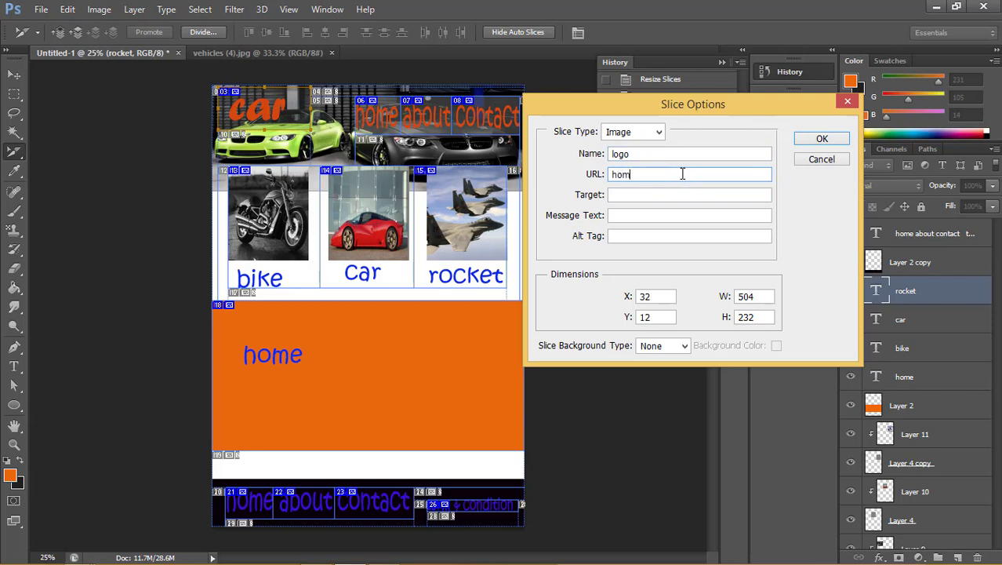
pyautogui.write('e.')
pyautogui.write('html')
pyautogui.click(636, 174)
pyautogui.write('_')
pyautogui.press('BackSpace')
pyautogui.click(821, 139)
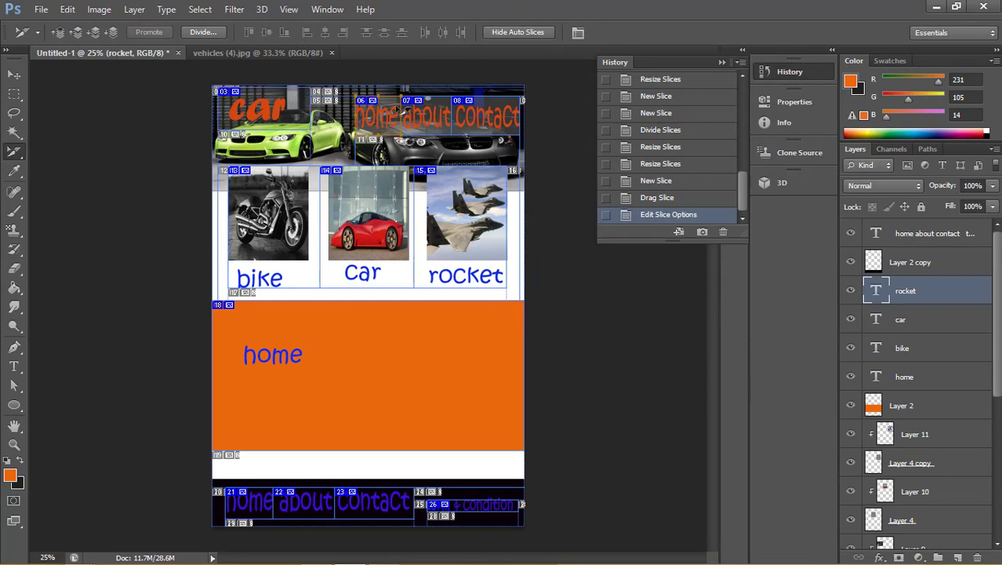
# Name the home navigation slice 'home' with URL home.html.
pyautogui.doubleClick(383, 133)
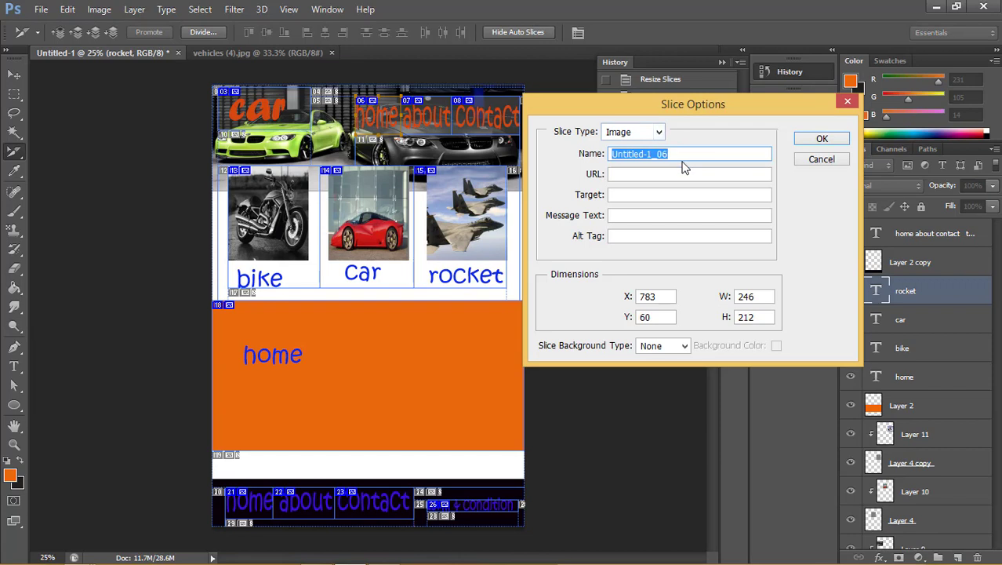
pyautogui.write('hom')
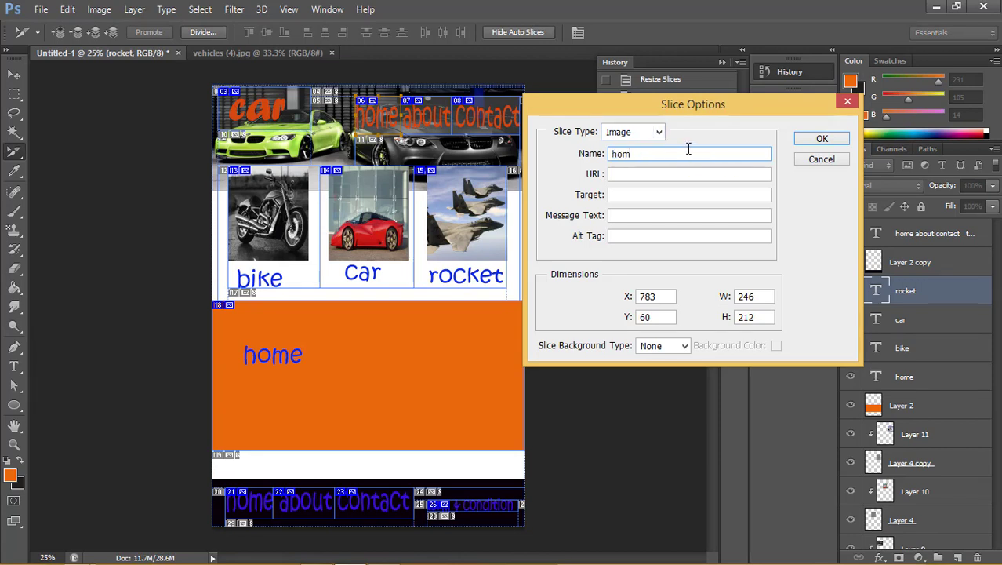
pyautogui.write('e')
pyautogui.click(649, 175)
pyautogui.write('h')
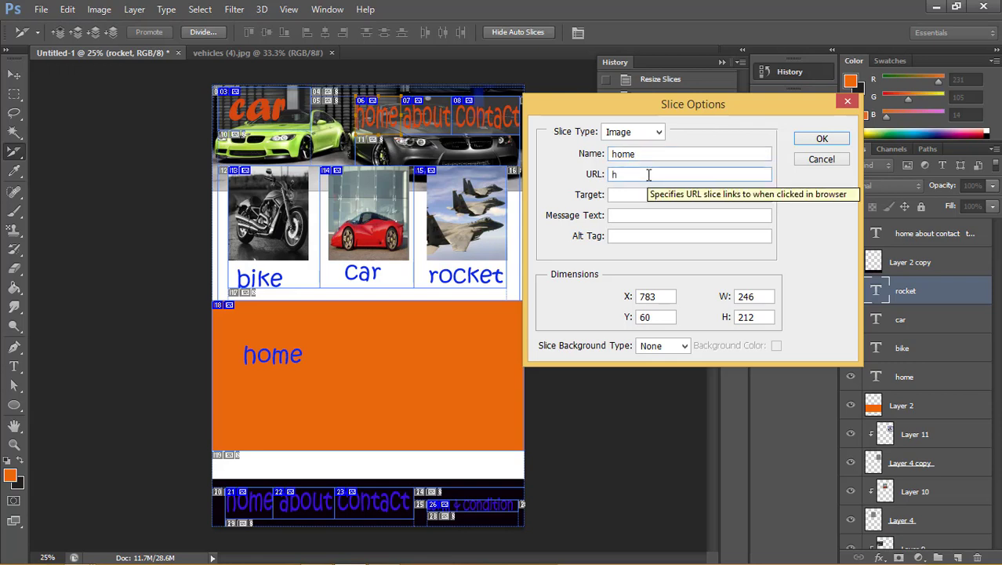
pyautogui.write('ome.h')
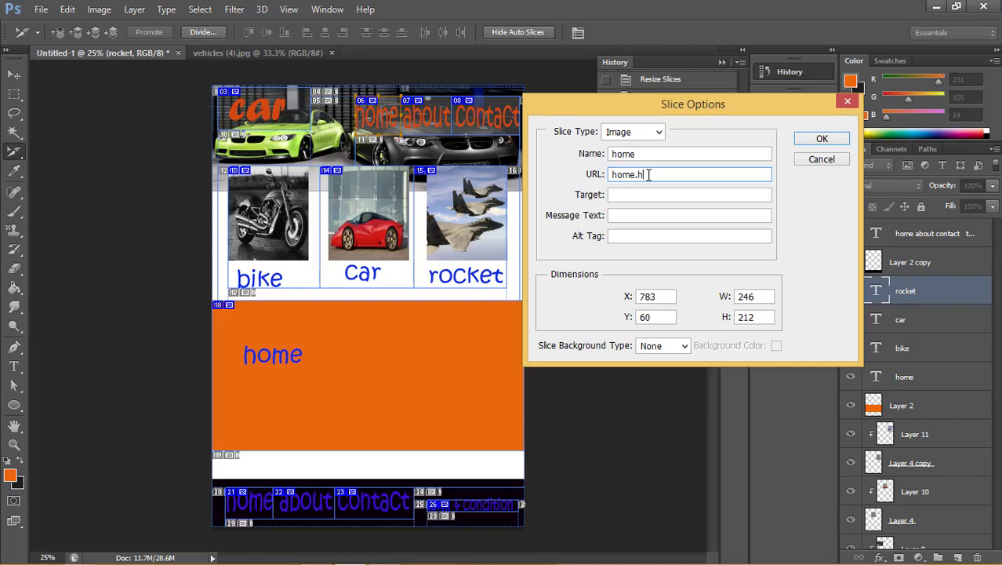
pyautogui.write('tml')
pyautogui.click(822, 139)
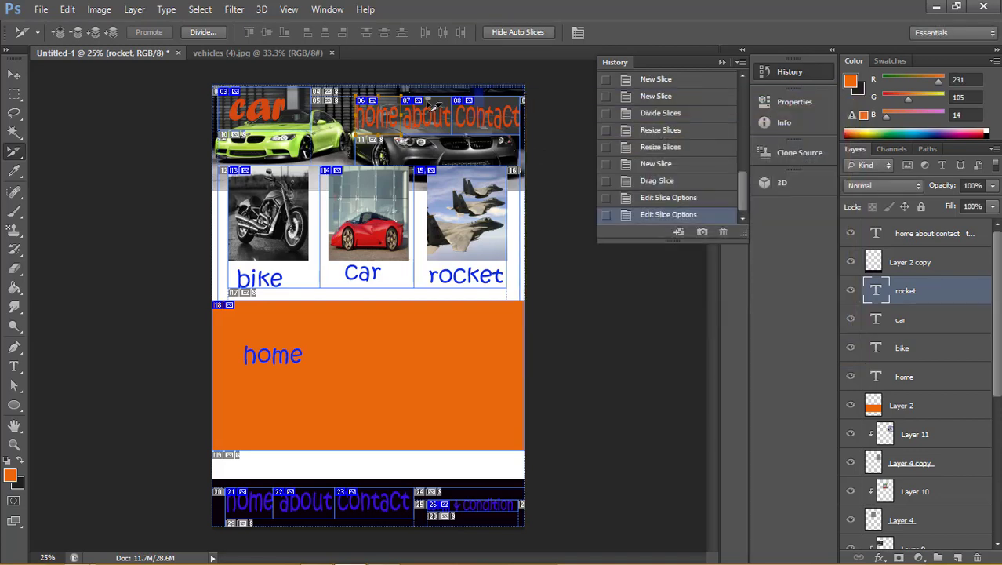
# Name the about navigation slice 'about' with URL about.html.
pyautogui.doubleClick(429, 128)
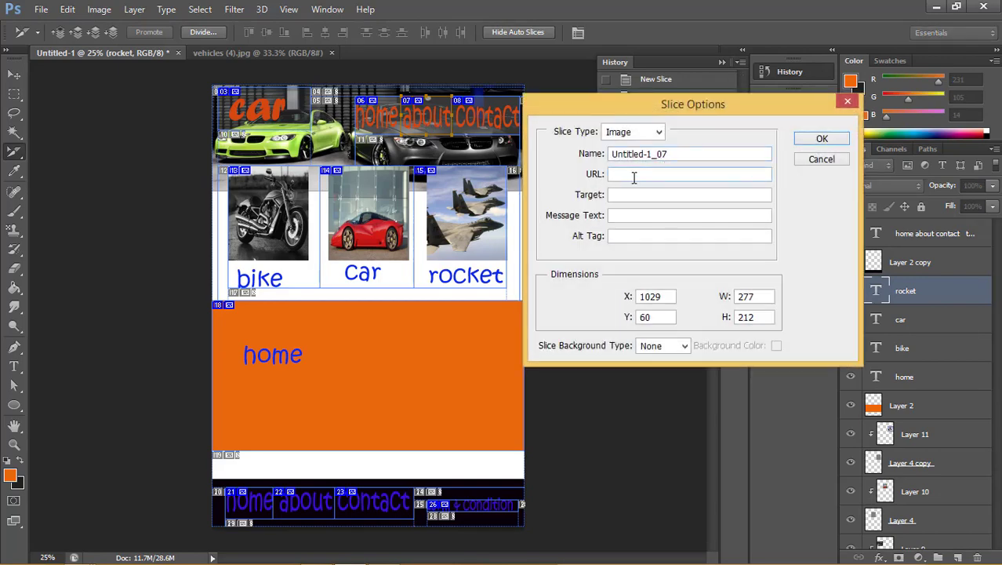
pyautogui.click(634, 175)
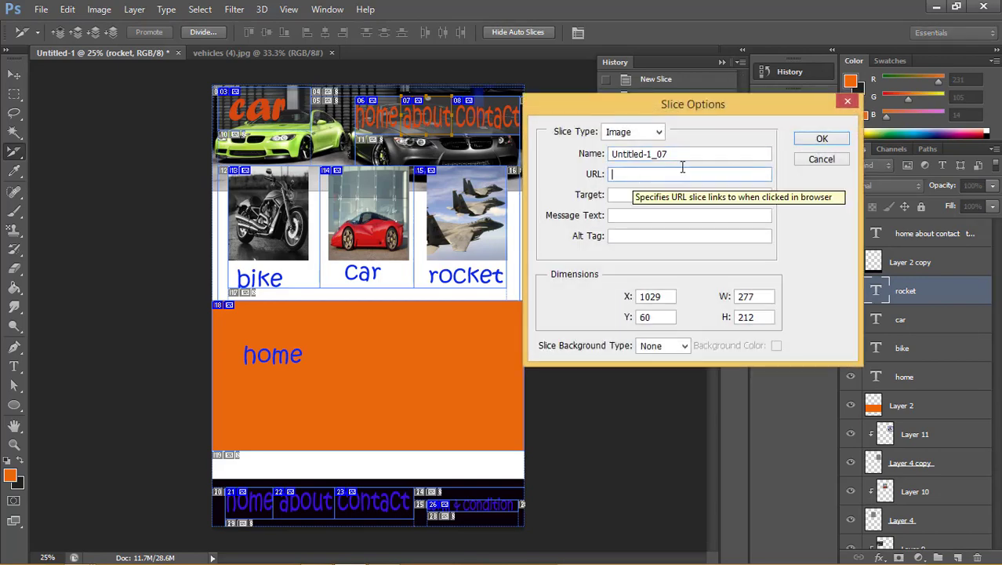
pyautogui.moveTo(681, 155); pyautogui.dragTo(589, 156)
pyautogui.write('a')
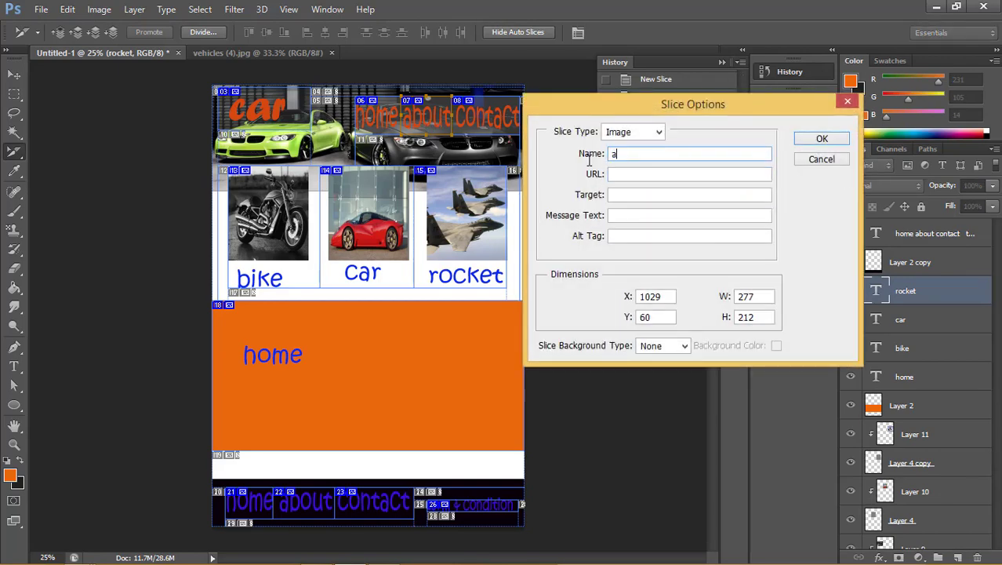
pyautogui.write('bout')
pyautogui.click(632, 179)
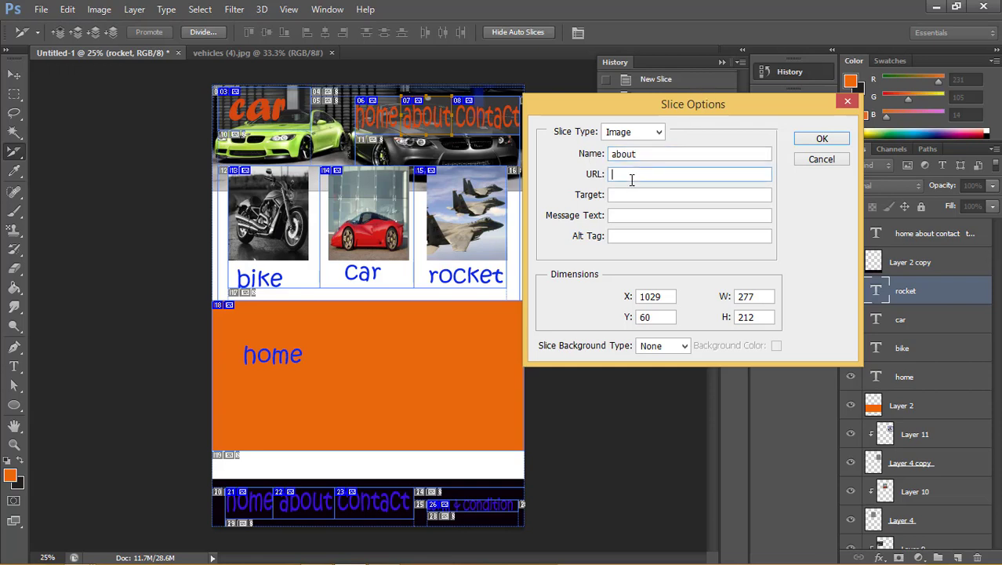
pyautogui.write('about')
pyautogui.write('.ht')
pyautogui.write('ml')
pyautogui.click(812, 141)
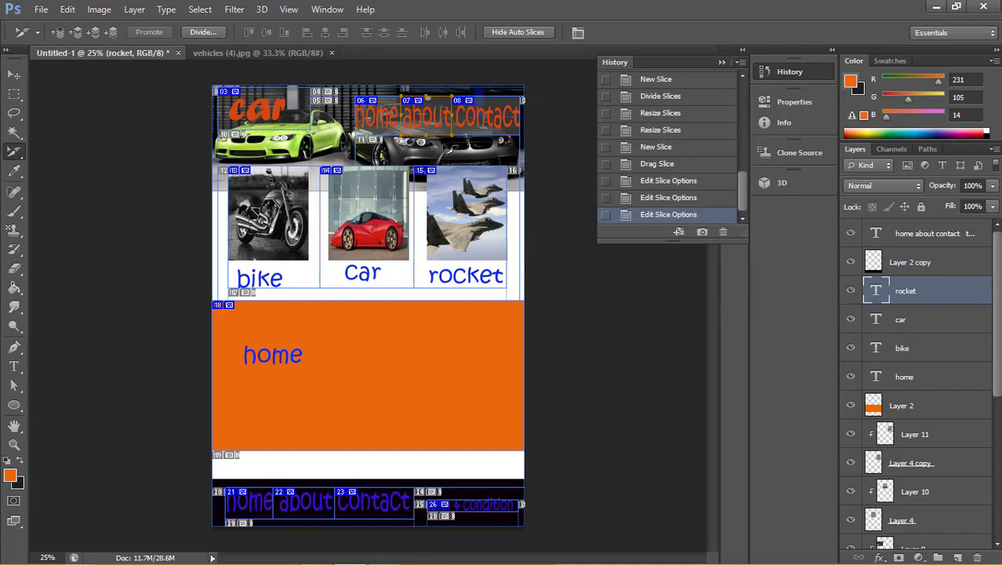
# Give header slice 08 the name 'contact' and the URL contact.html.
pyautogui.doubleClick(495, 114)
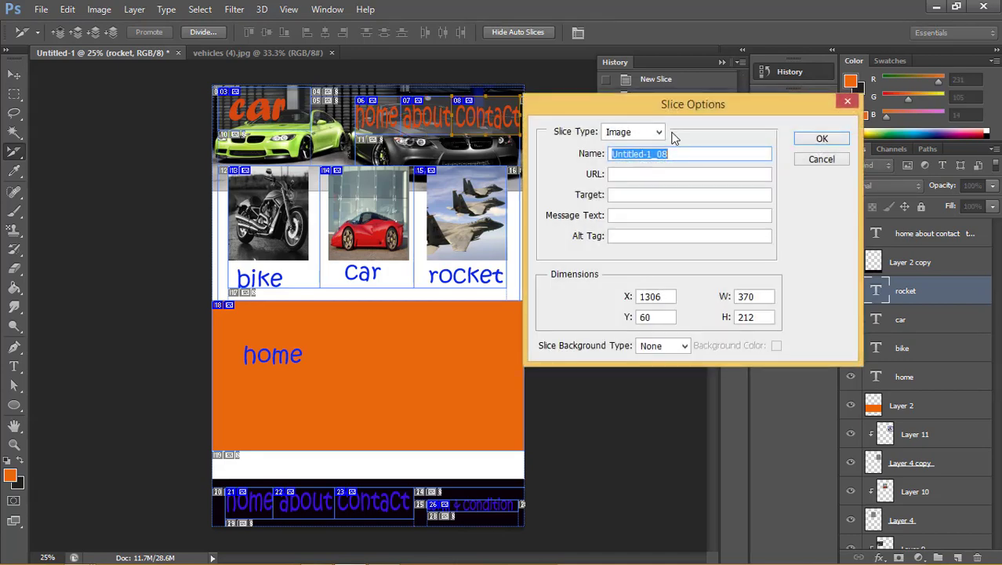
pyautogui.write('fc')
pyautogui.press('BackSpace')
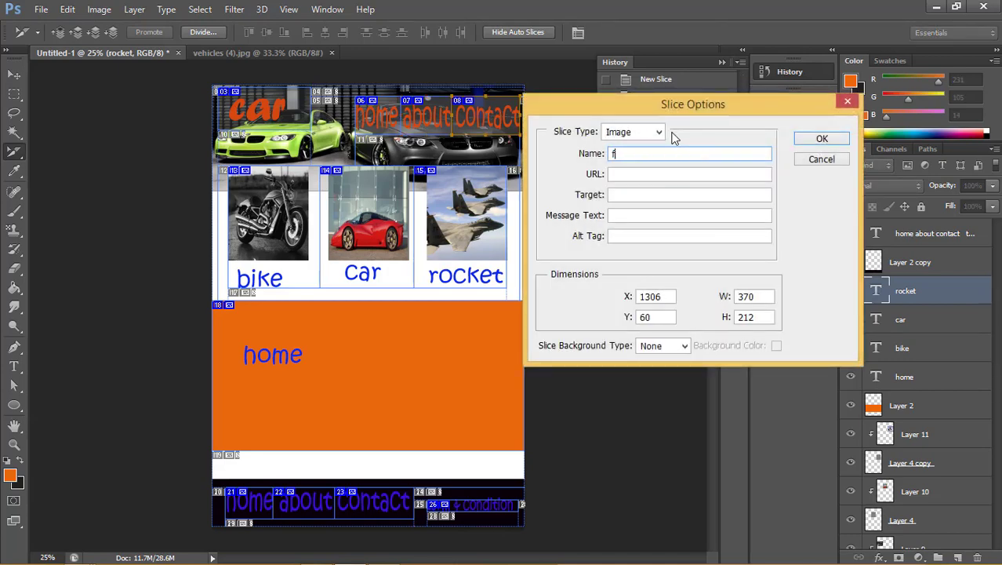
pyautogui.press('BackSpace')
pyautogui.write('con')
pyautogui.write('tact')
pyautogui.click(630, 174)
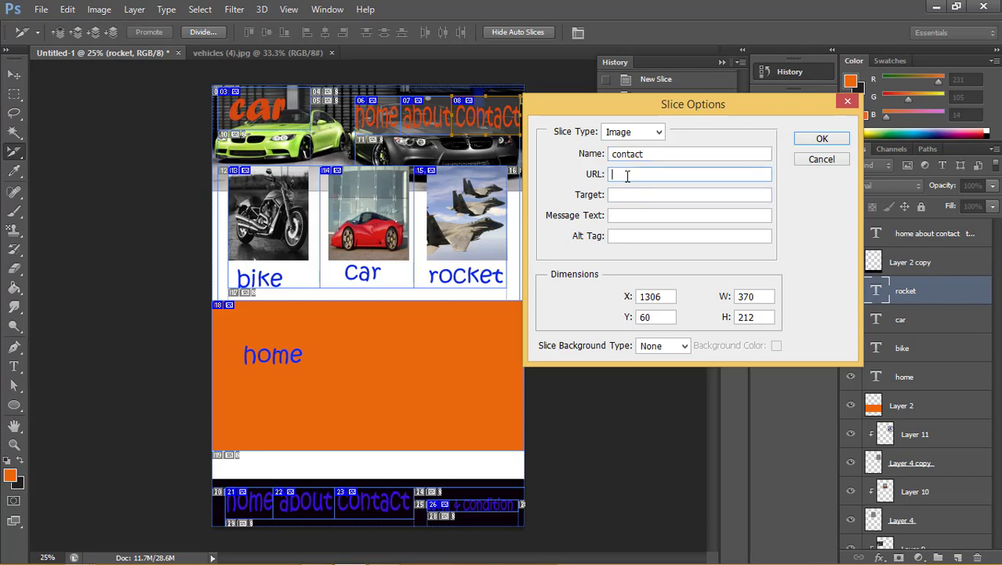
pyautogui.write('cont')
pyautogui.write('act.h')
pyautogui.write('tml')
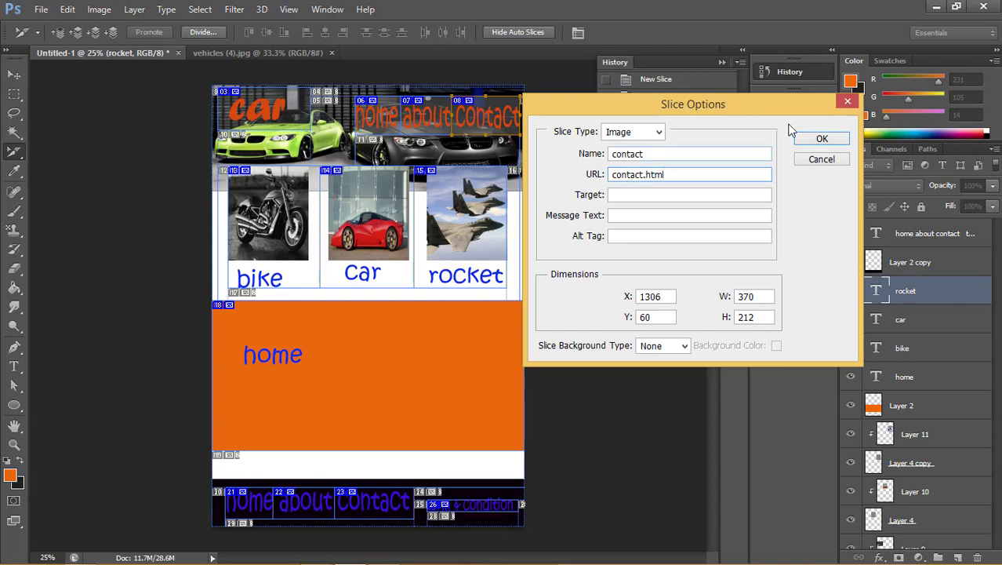
pyautogui.click(822, 139)
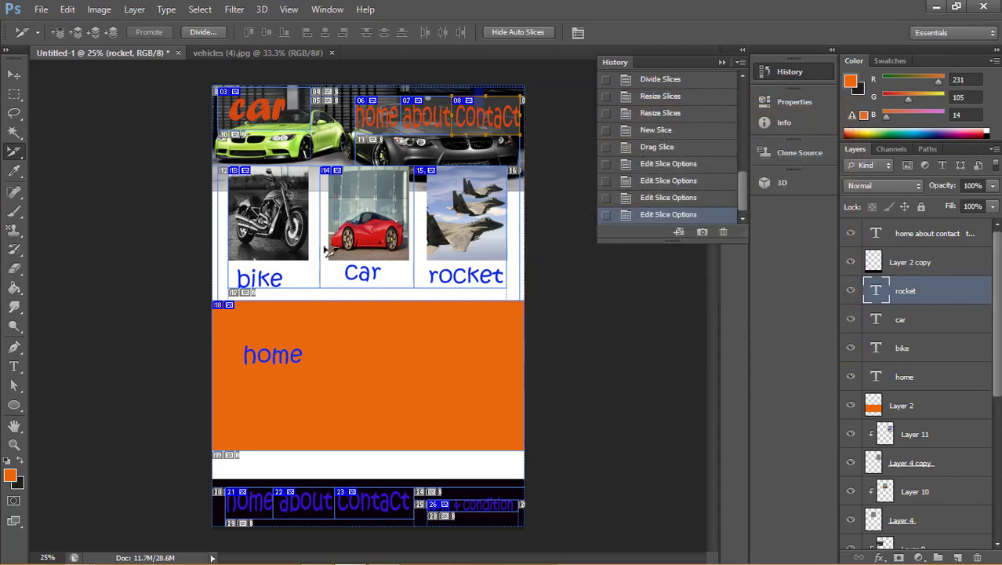
# Name the bike image slice 'bike' and link it to bike.html.
pyautogui.doubleClick(279, 254)
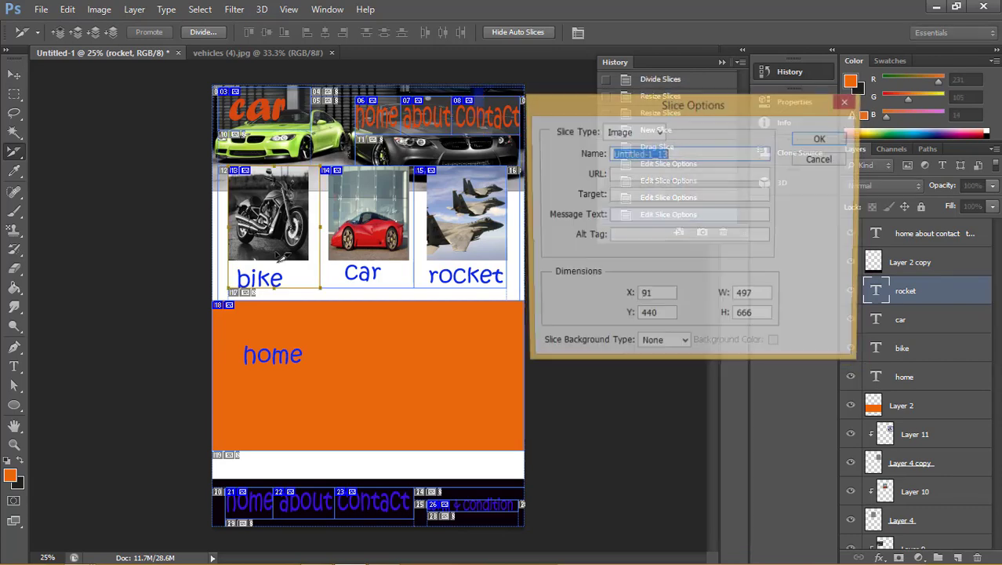
pyautogui.write('b')
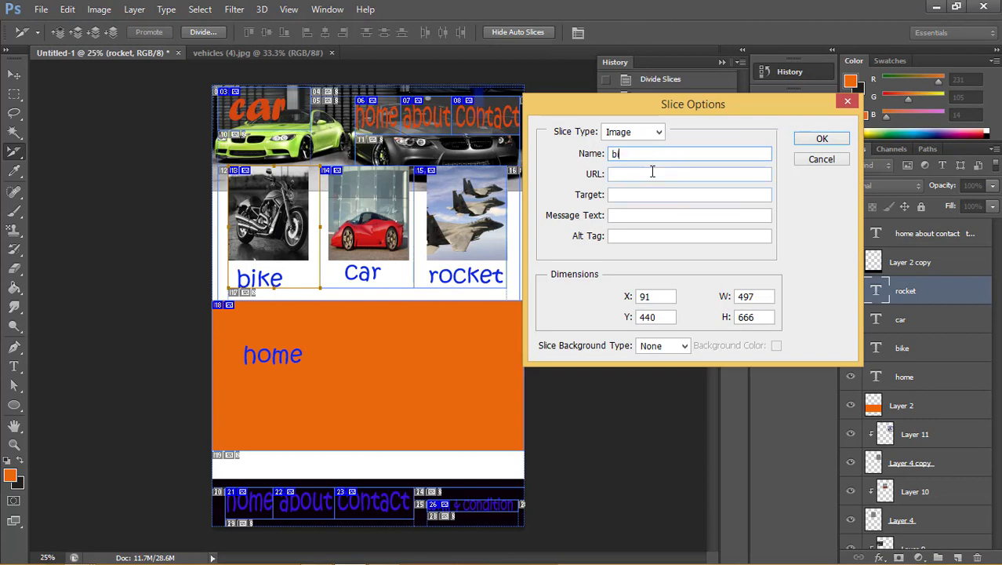
pyautogui.write('ike')
pyautogui.click(664, 174)
pyautogui.write('b')
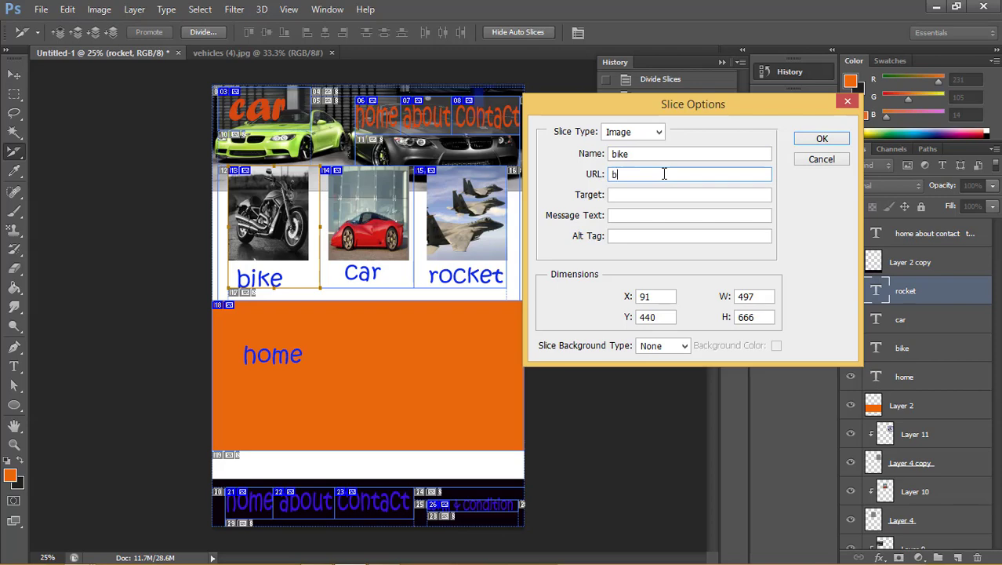
pyautogui.write('ike.')
pyautogui.write('html')
pyautogui.click(820, 139)
# Name the car picture slice 'car' and link it to car.html.
pyautogui.doubleClick(398, 212)
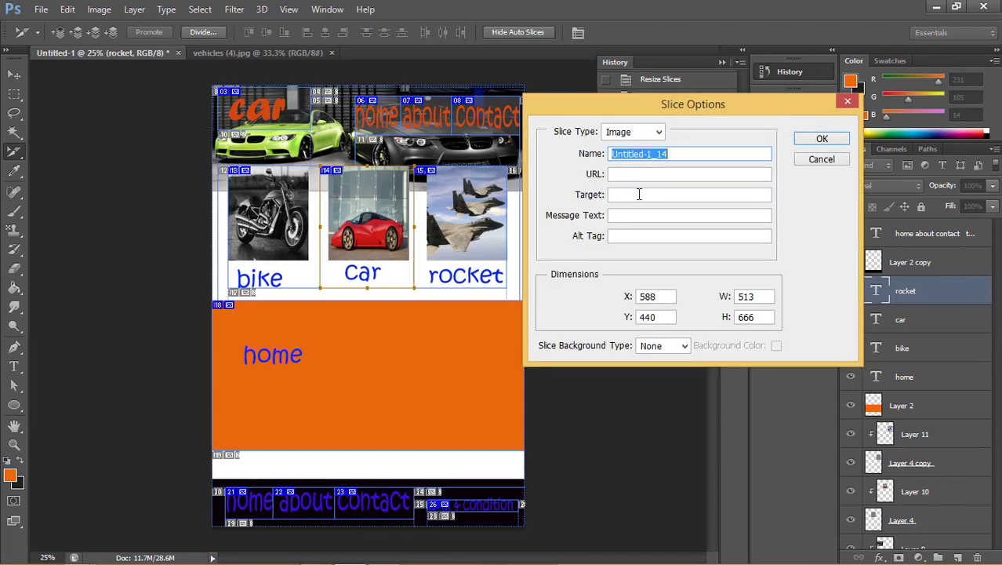
pyautogui.write('car')
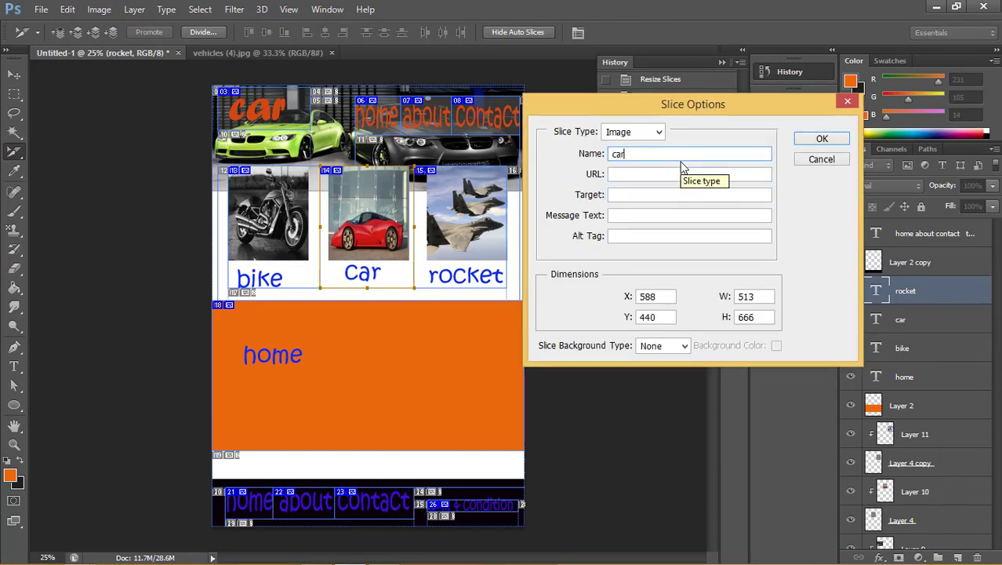
pyautogui.click(659, 171)
pyautogui.write('car.')
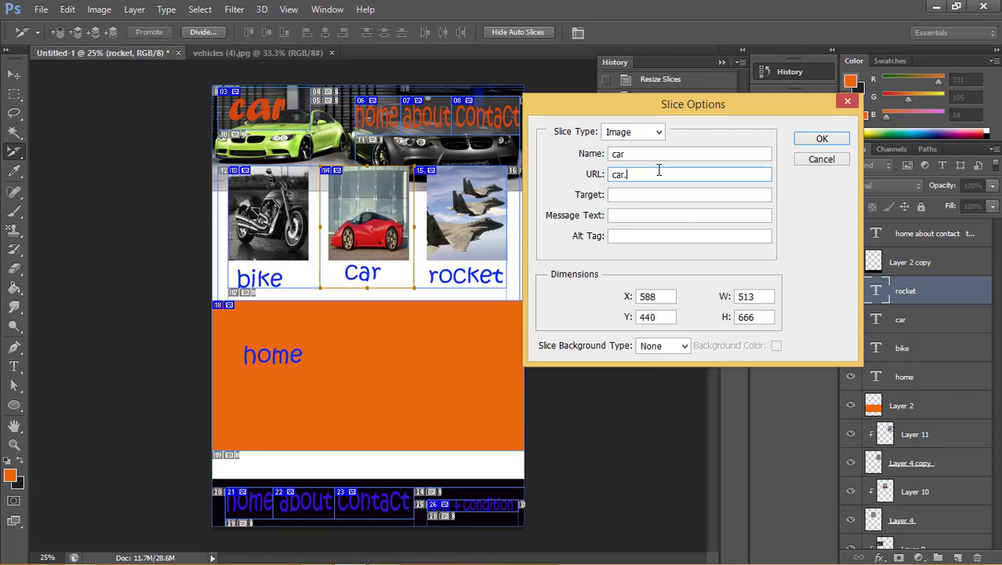
pyautogui.write('html')
pyautogui.click(822, 139)
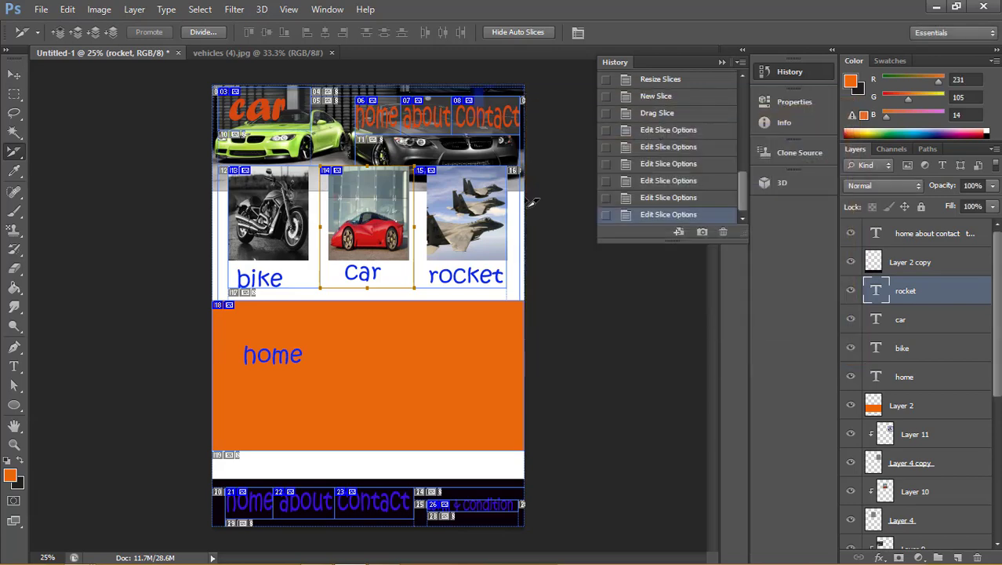
# Name the rocket picture slice 'rocket' and link it to rocket.html.
pyautogui.doubleClick(484, 234)
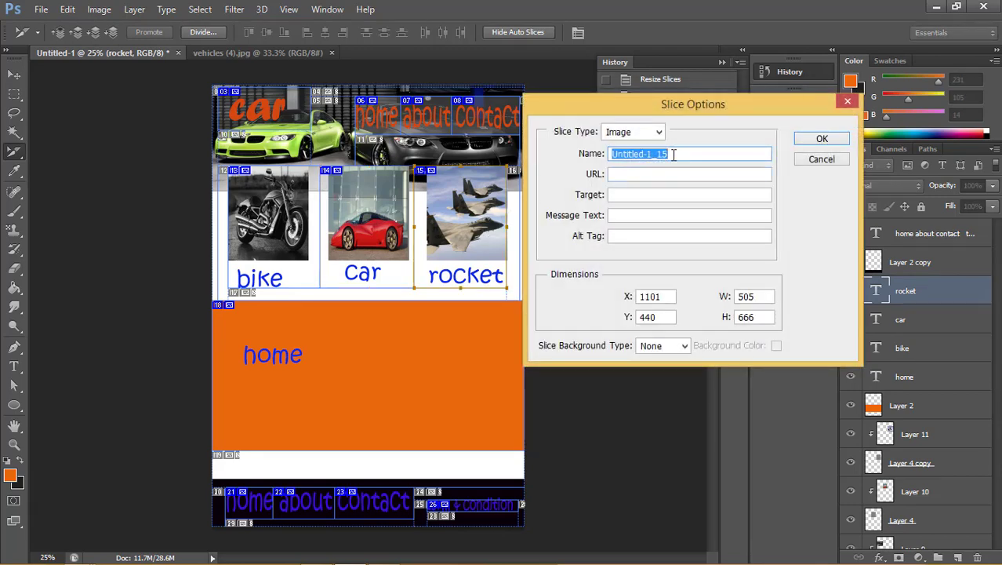
pyautogui.write('rock')
pyautogui.write('et')
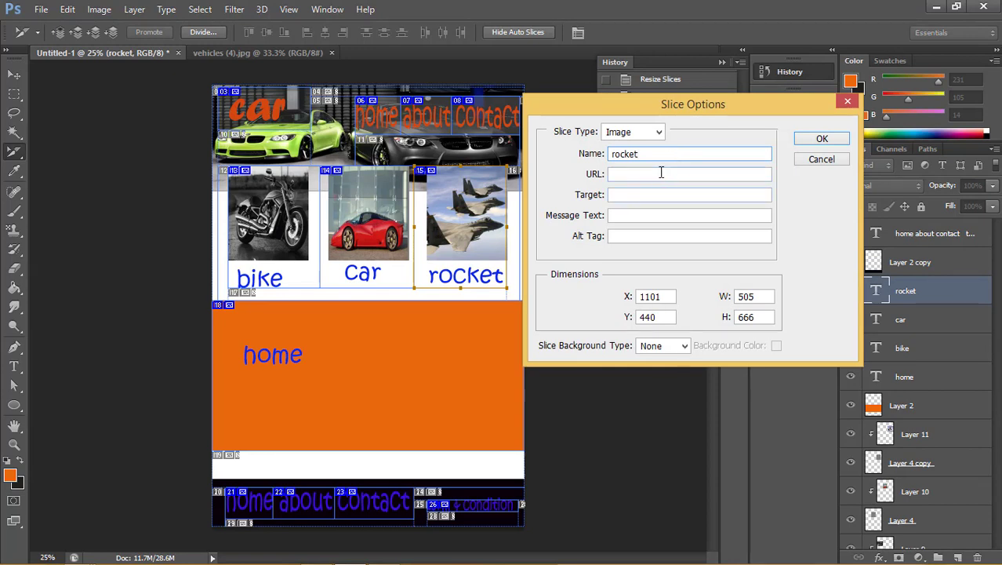
pyautogui.click(661, 173)
pyautogui.write('oc')
pyautogui.write('ket.')
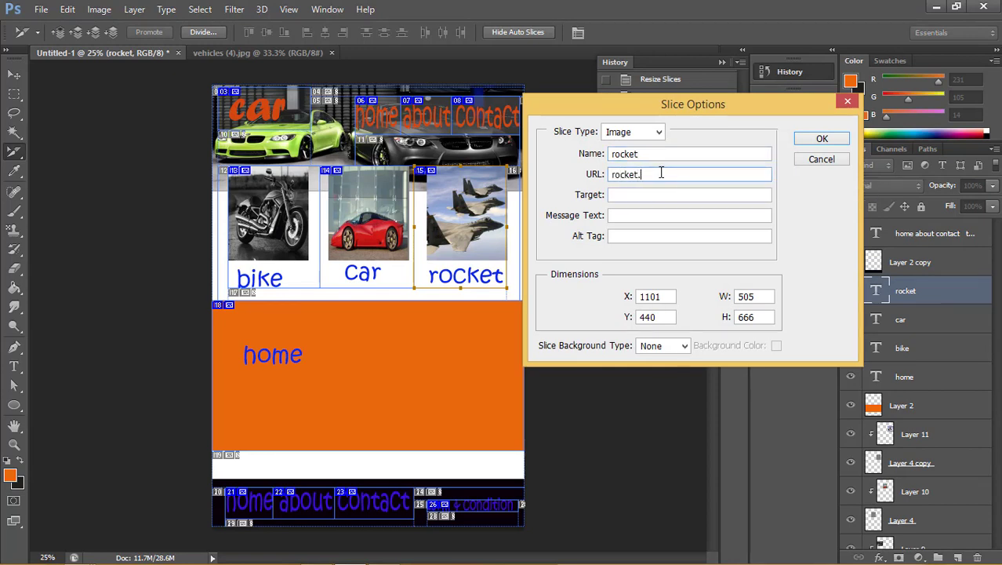
pyautogui.write('html')
pyautogui.click(821, 140)
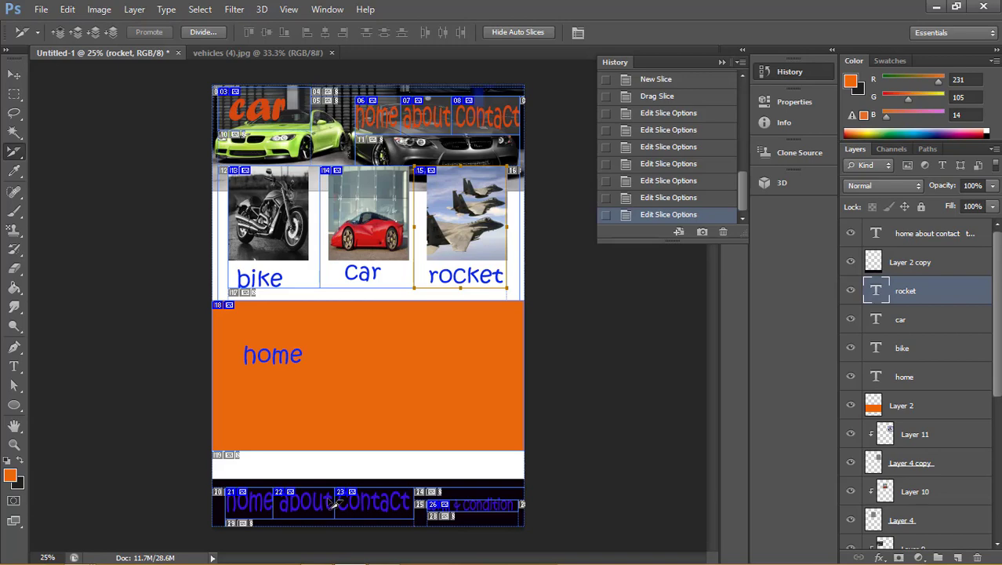
# Name the footer home slice 'home' and link it to home.html.
pyautogui.doubleClick(262, 515)
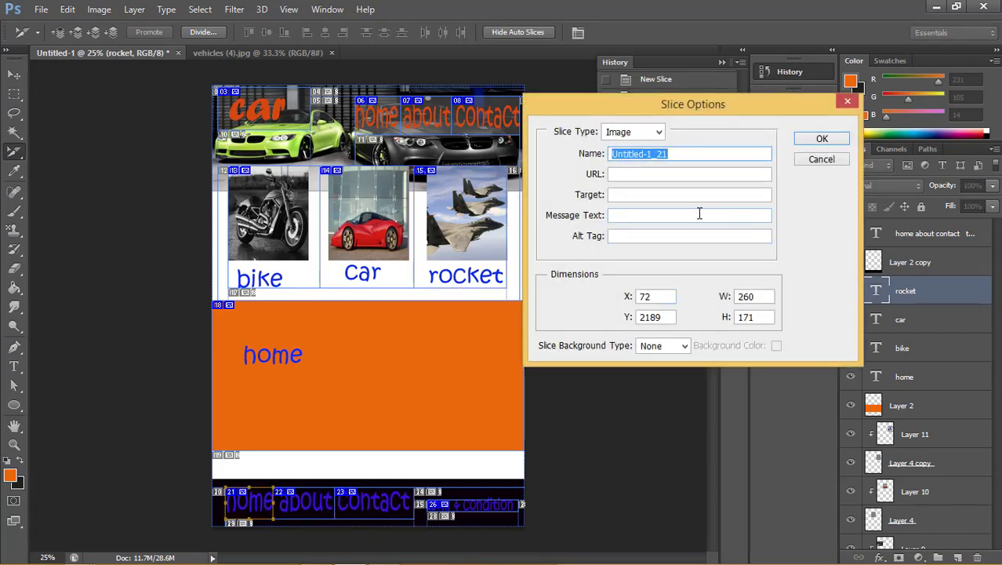
pyautogui.write('home')
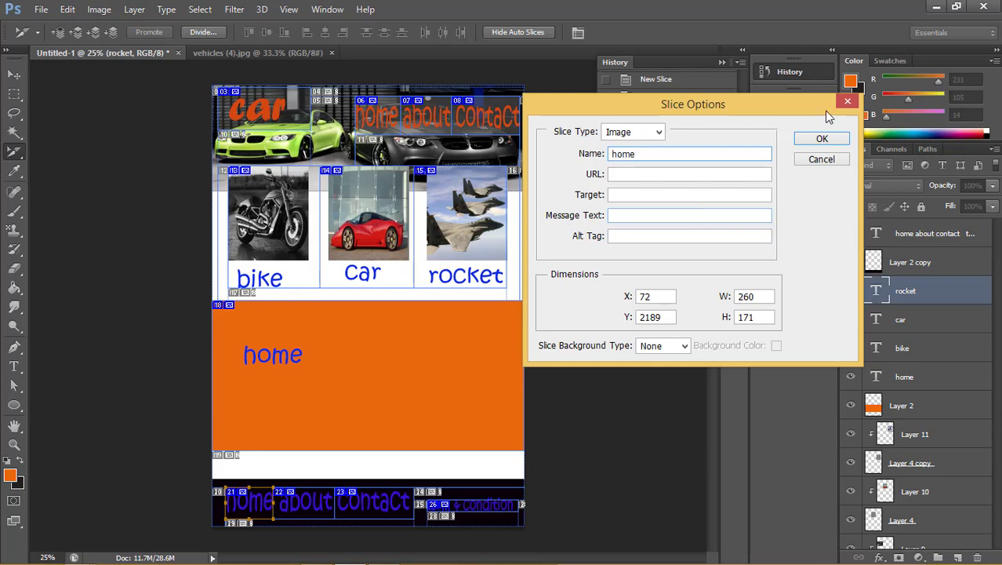
pyautogui.click(711, 176)
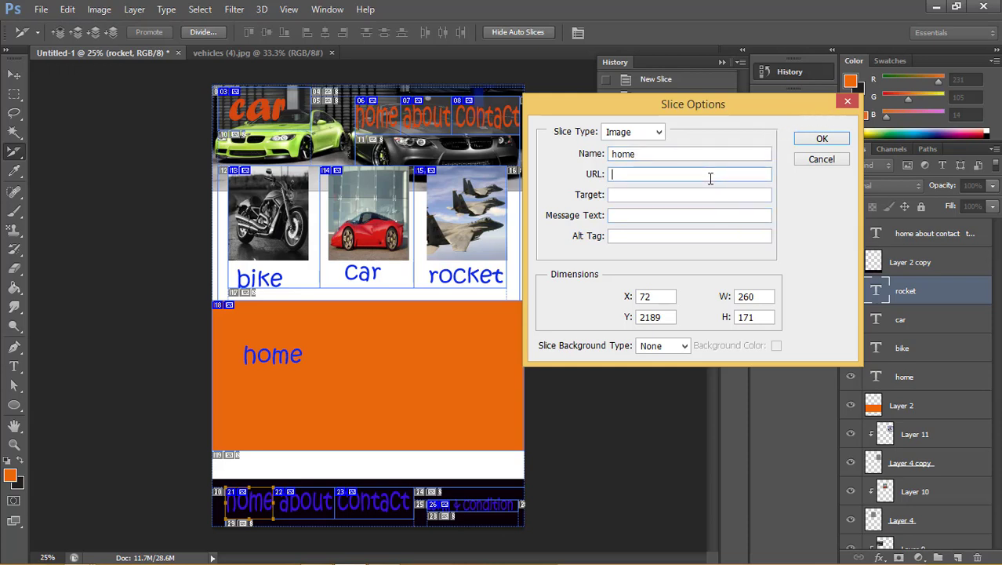
pyautogui.write('home')
pyautogui.write('.ht')
pyautogui.write('ml')
pyautogui.click(816, 141)
# Name the footer about slice 'about' and link it to about.html.
pyautogui.doubleClick(313, 502)
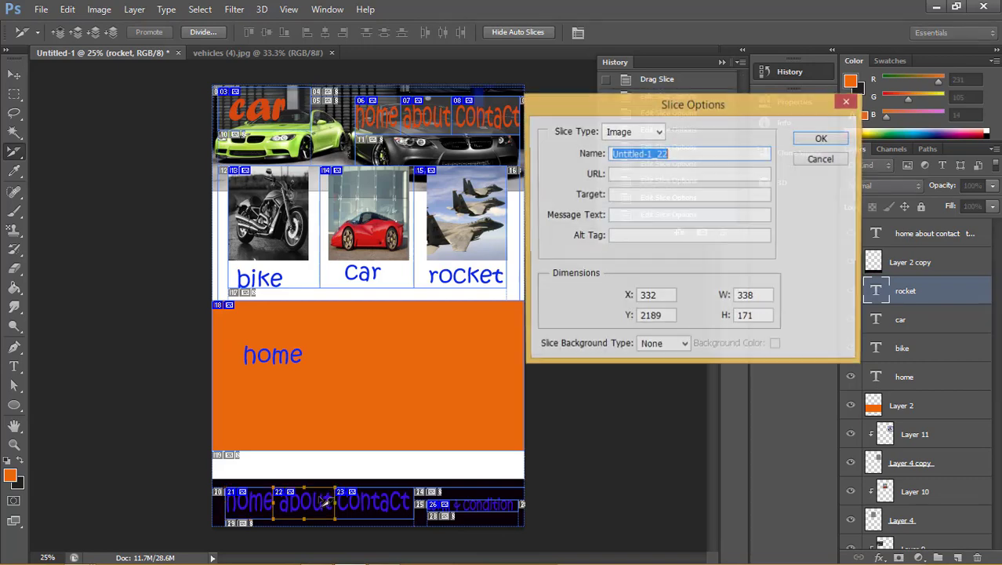
pyautogui.write('ab')
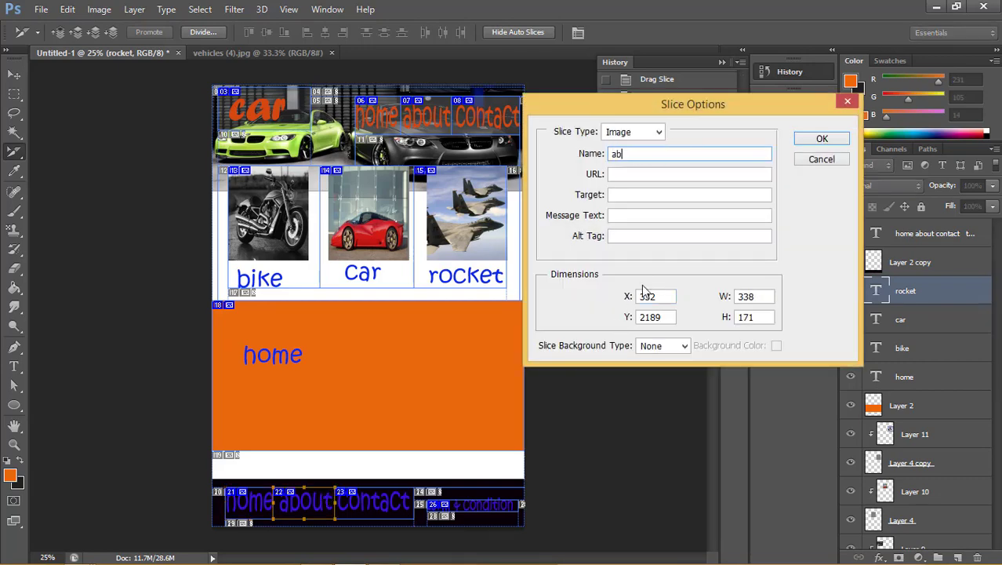
pyautogui.write('out')
pyautogui.click(674, 174)
pyautogui.write('ab')
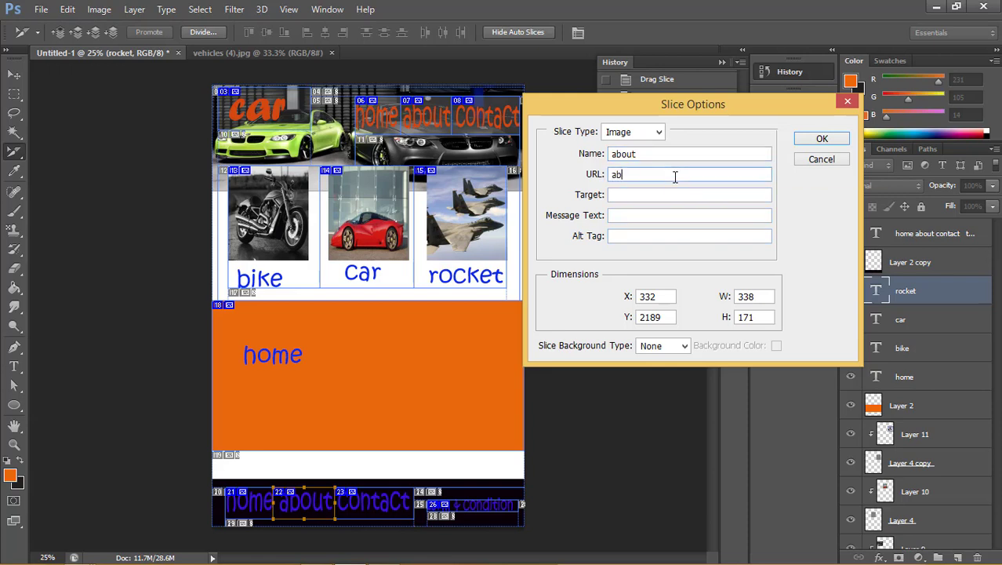
pyautogui.write('out.')
pyautogui.write('html')
pyautogui.press('Return')
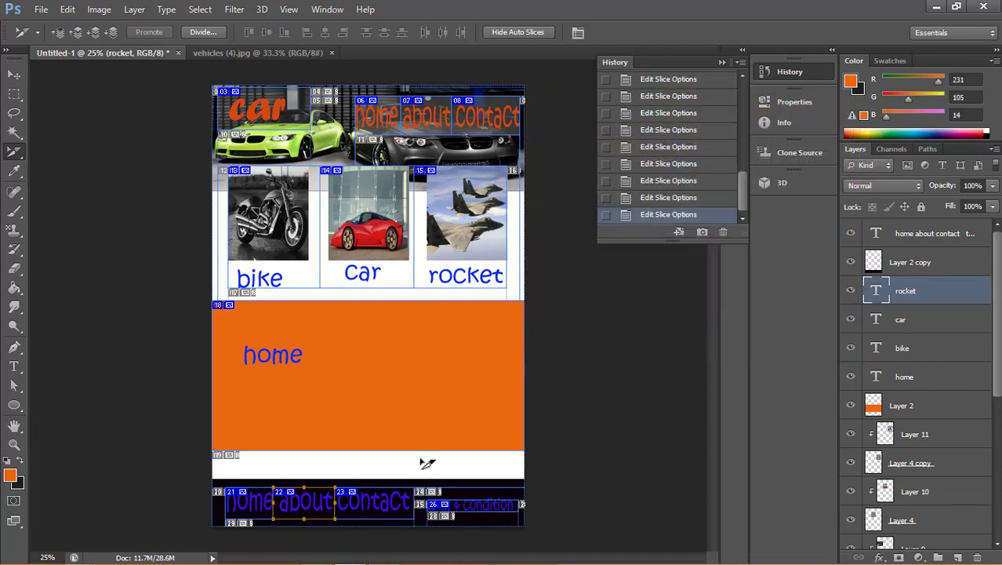
# Name the footer contact slice 'contact' and link it to contact.html.
pyautogui.doubleClick(390, 512)
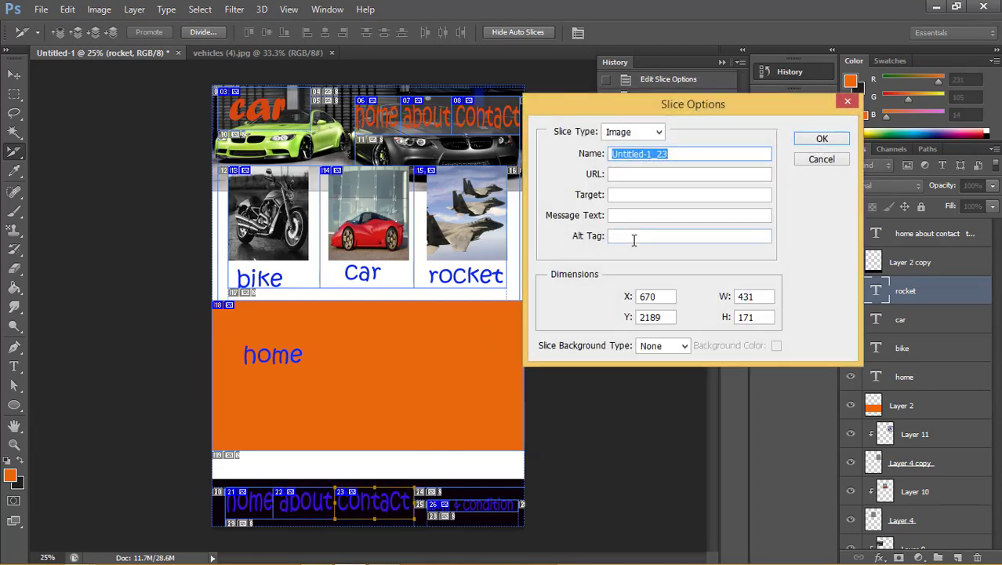
pyautogui.write('conta')
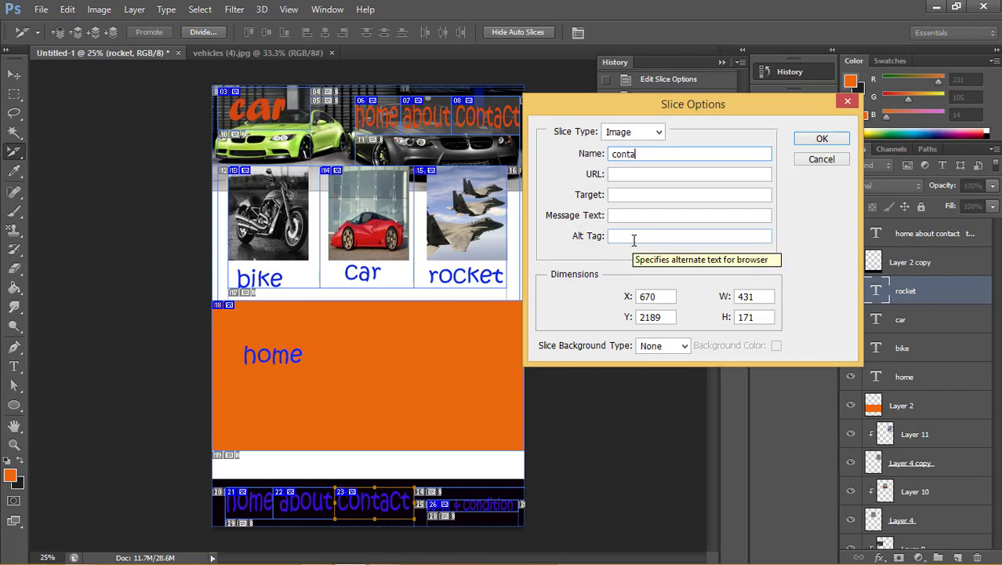
pyautogui.write('ct')
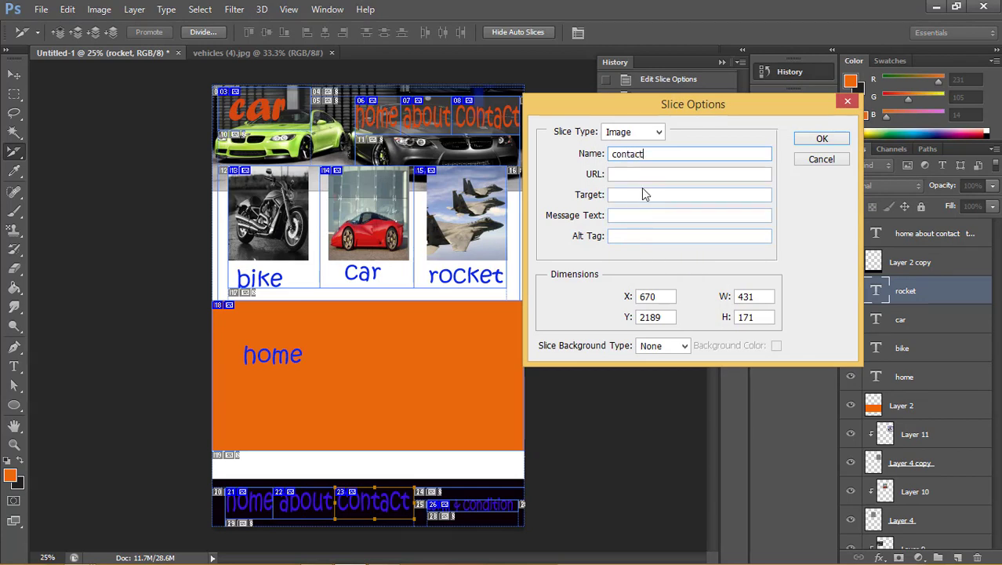
pyautogui.click(628, 179)
pyautogui.write('c')
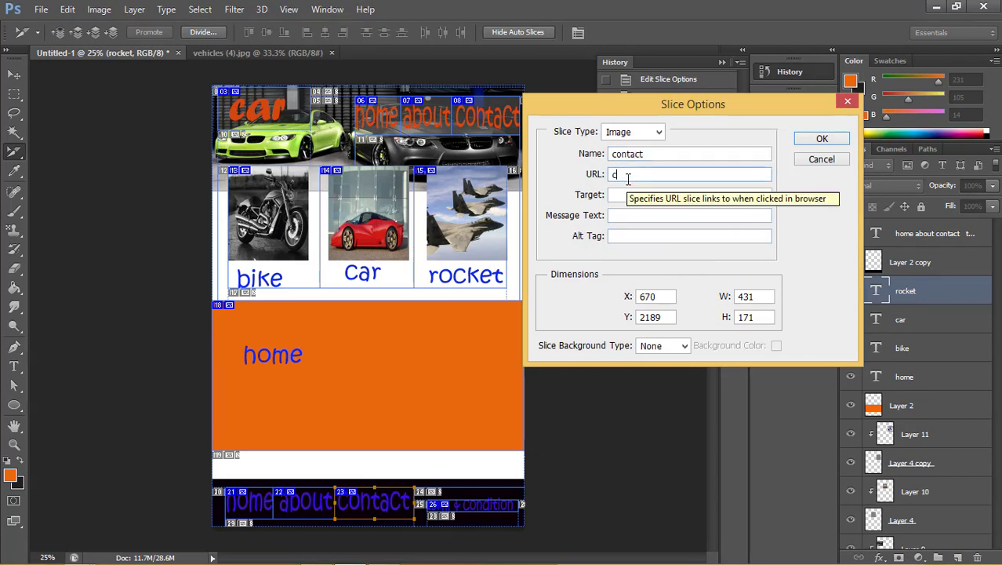
pyautogui.write('ontact.html')
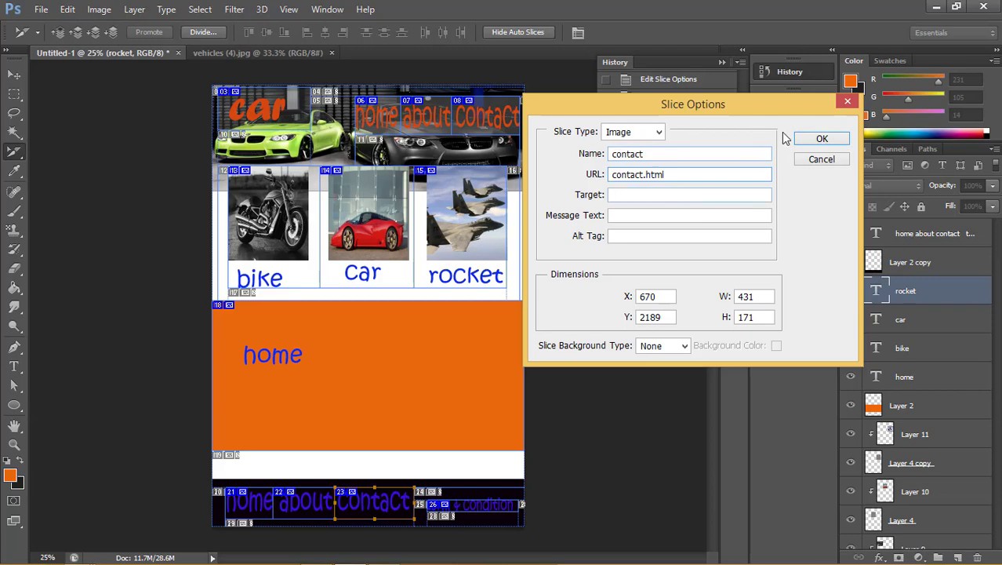
pyautogui.click(821, 141)
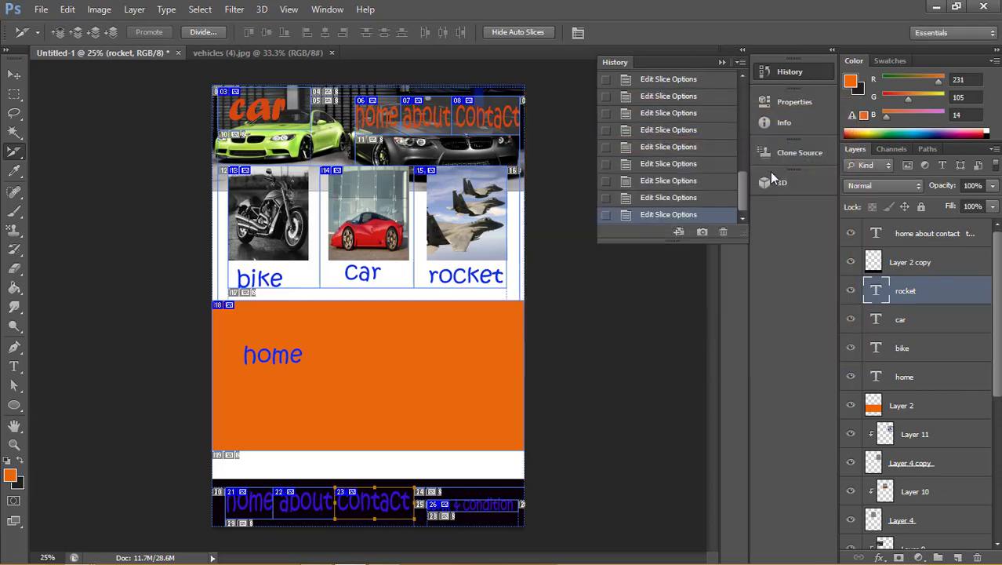
# Give the footer slice 26 the name 't&c' and the URL t&c.html.
pyautogui.doubleClick(513, 511)
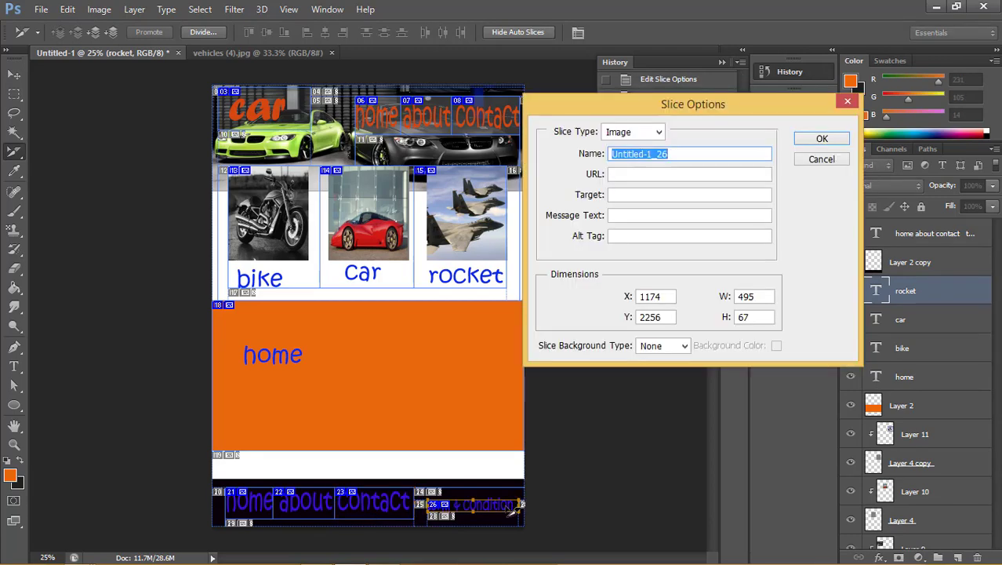
pyautogui.write('t&c')
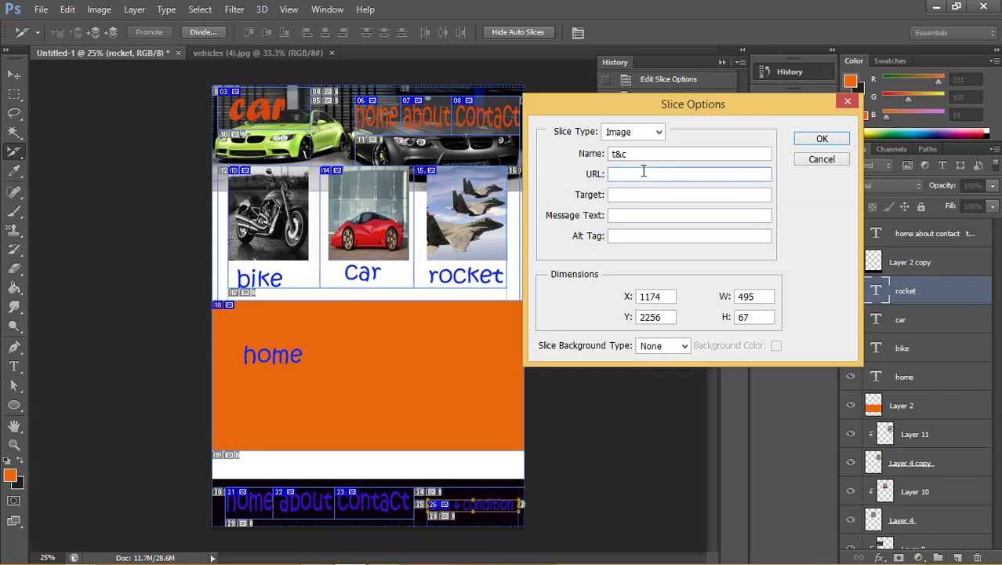
pyautogui.write('t&c.html')
pyautogui.click(825, 138)
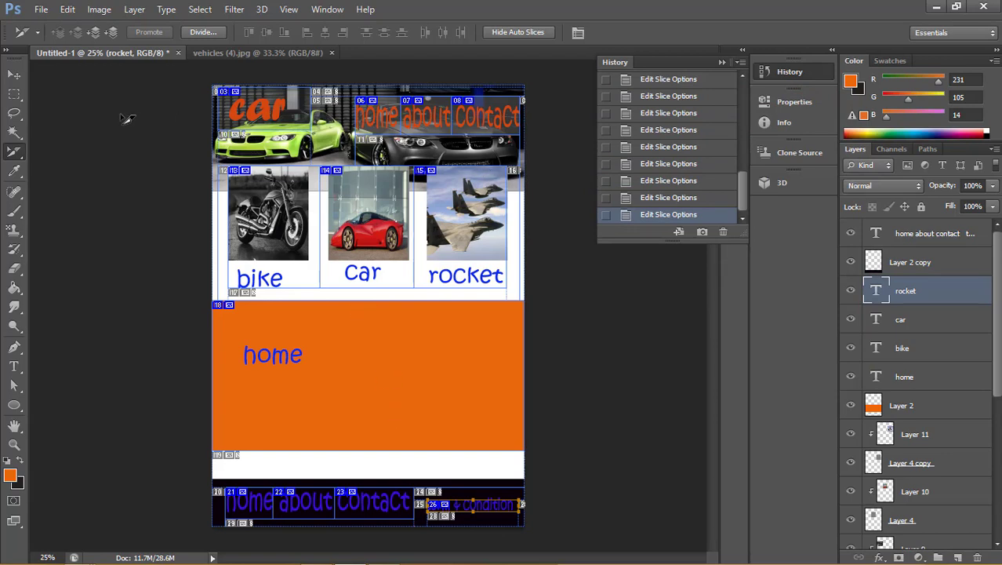
# Browse the Edit menu, then bring up the File menu to reach Save for Web.
pyautogui.click(69, 11)
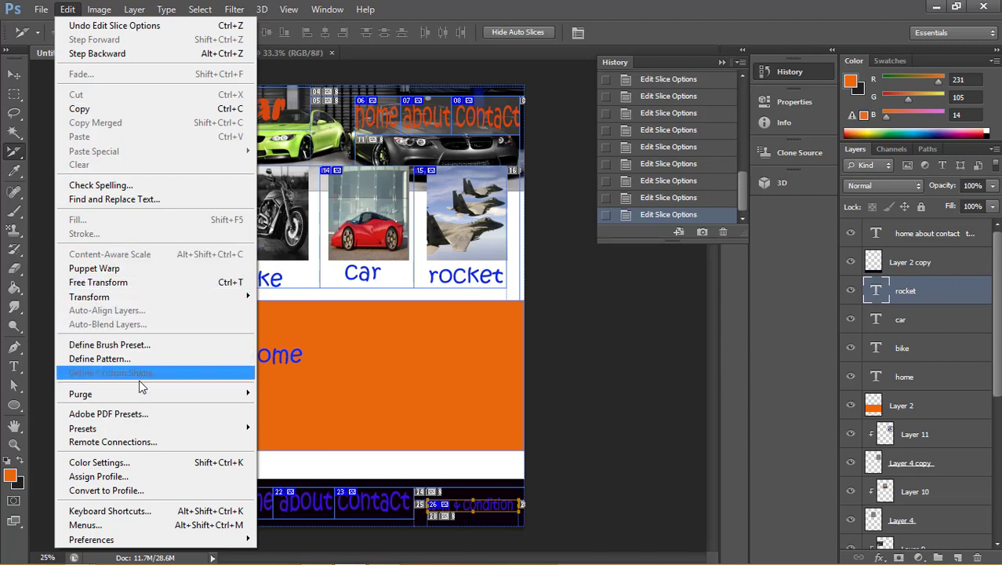
pyautogui.click(39, 127)
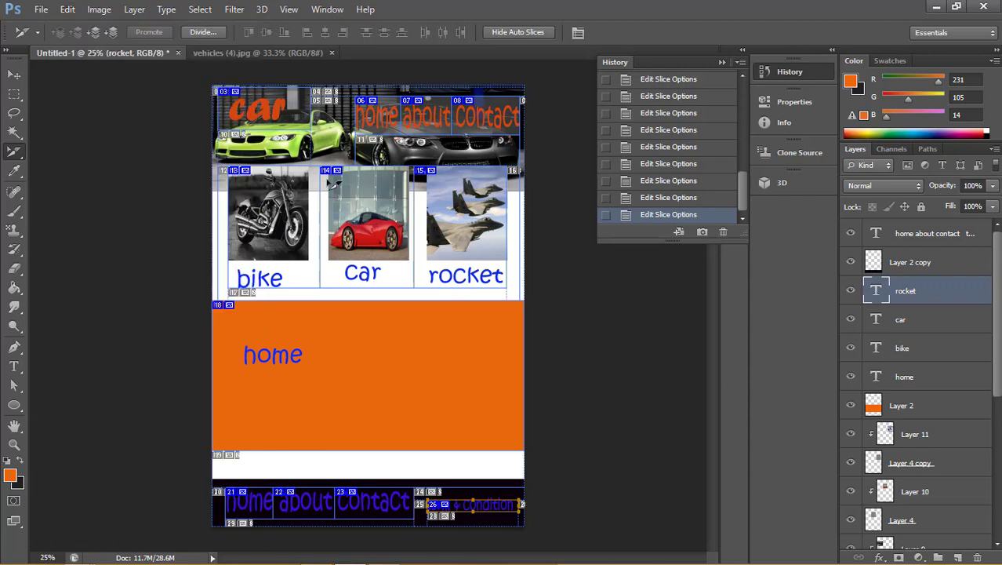
pyautogui.click(41, 10)
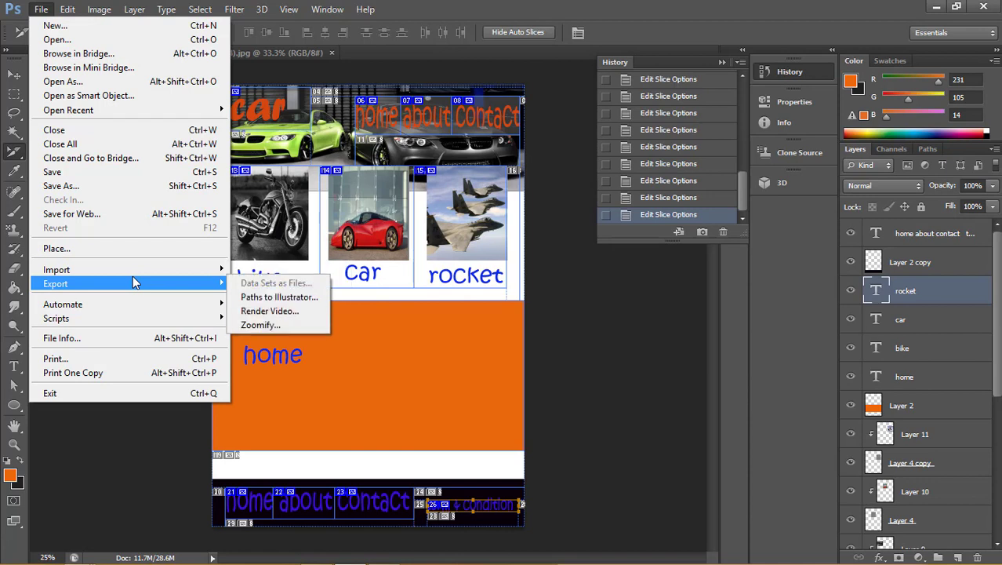
# Open Save for Web and set the export to JPEG, Medium, quality 49.
pyautogui.click(133, 214)
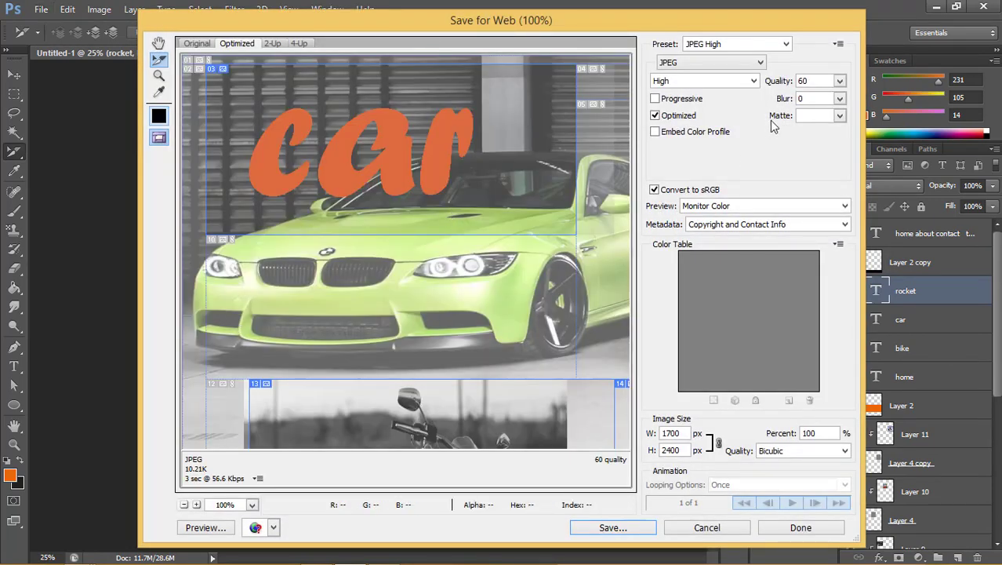
pyautogui.click(768, 45)
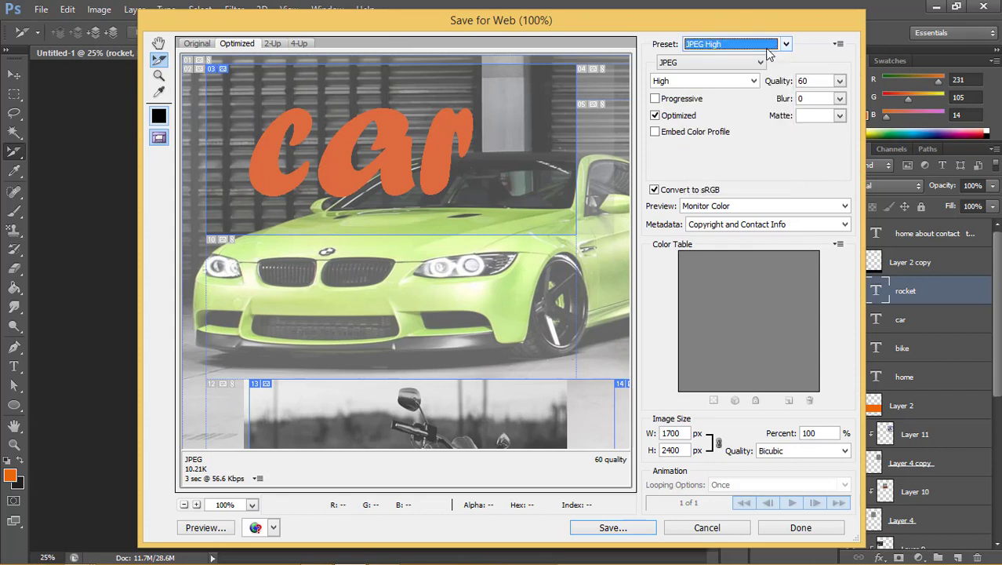
pyautogui.click(698, 62)
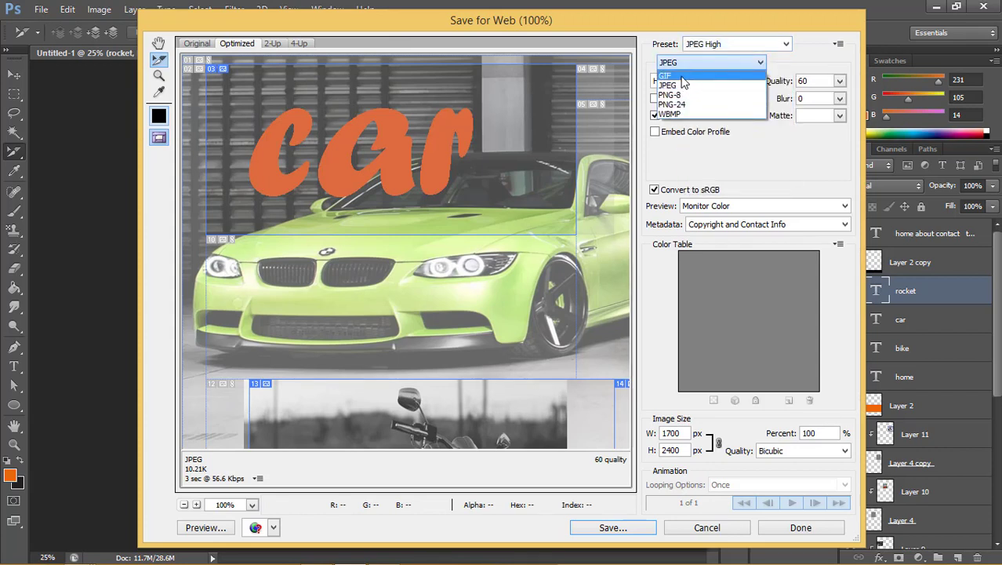
pyautogui.click(690, 86)
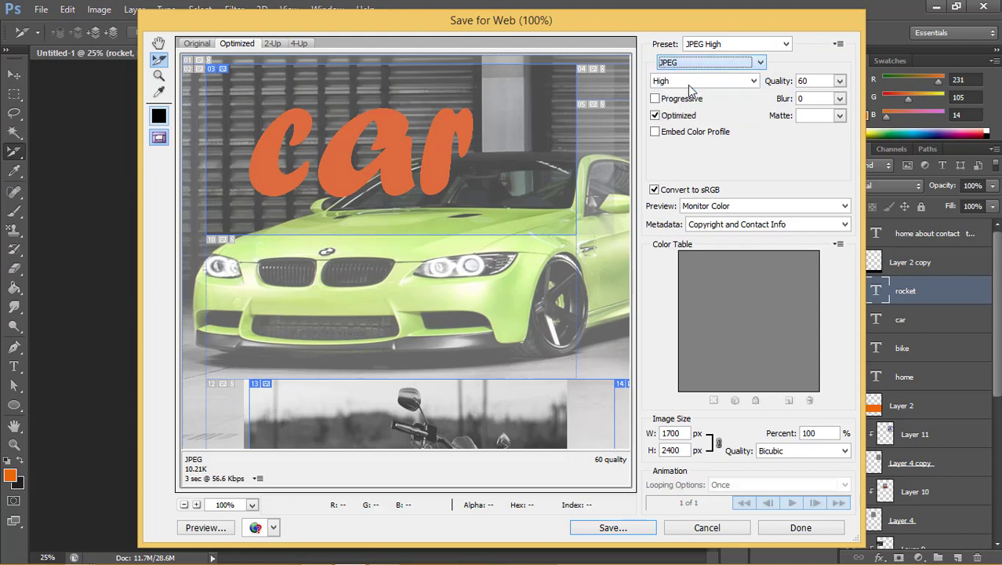
pyautogui.click(749, 83)
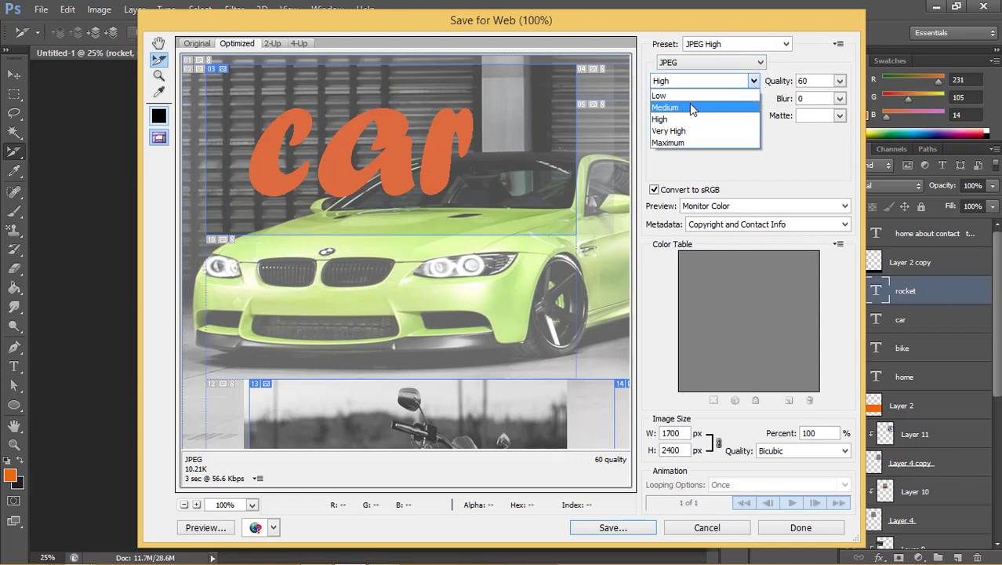
pyautogui.click(690, 105)
pyautogui.click(840, 80)
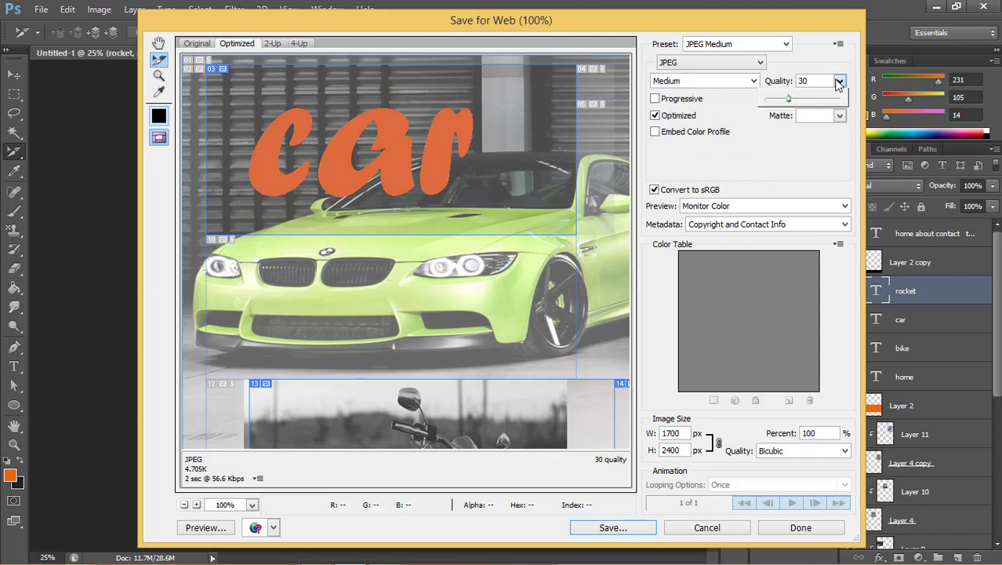
pyautogui.moveTo(788, 101); pyautogui.dragTo(804, 101)
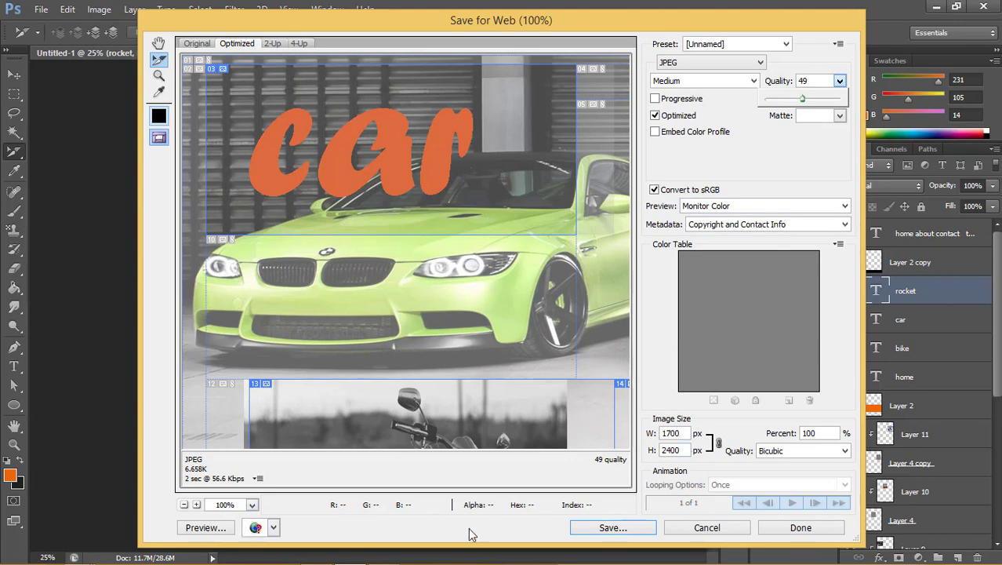
# Save HTML and images as home.html into New folder (4) > New folder, adding a 'web' folder.
pyautogui.click(607, 528)
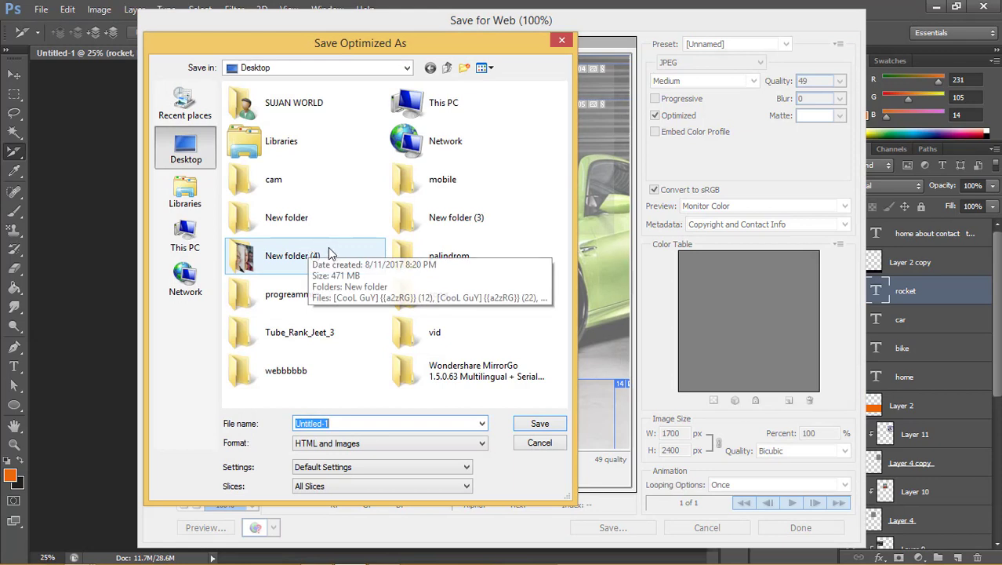
pyautogui.doubleClick(316, 259)
pyautogui.doubleClick(268, 122)
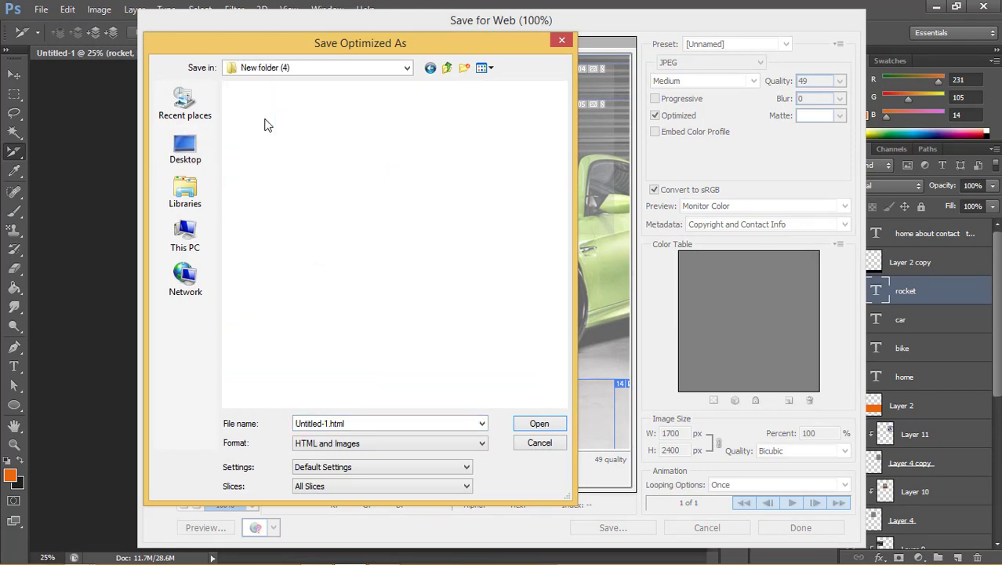
pyautogui.click(464, 69)
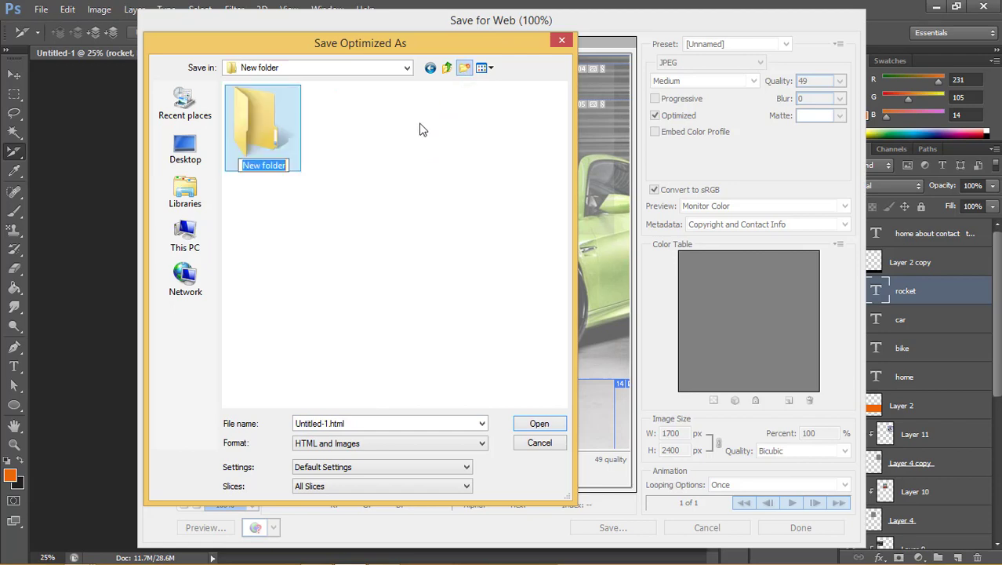
pyautogui.write('web')
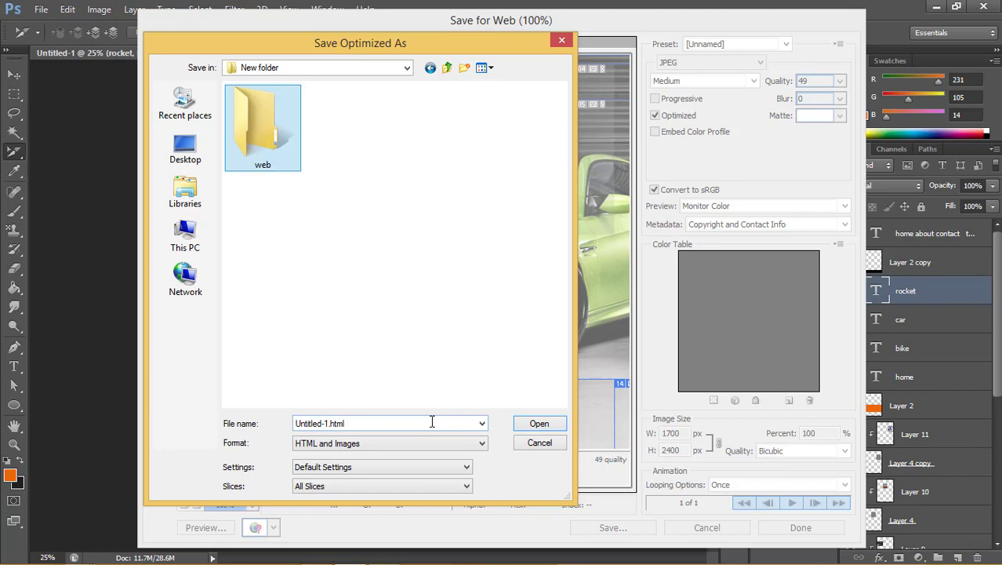
pyautogui.click(431, 422)
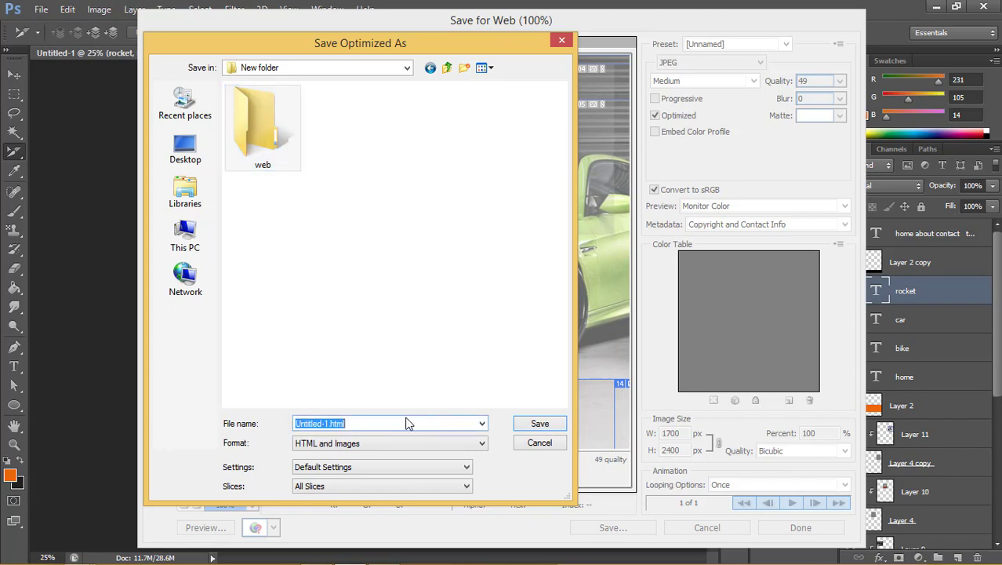
pyautogui.write('home')
pyautogui.click(555, 428)
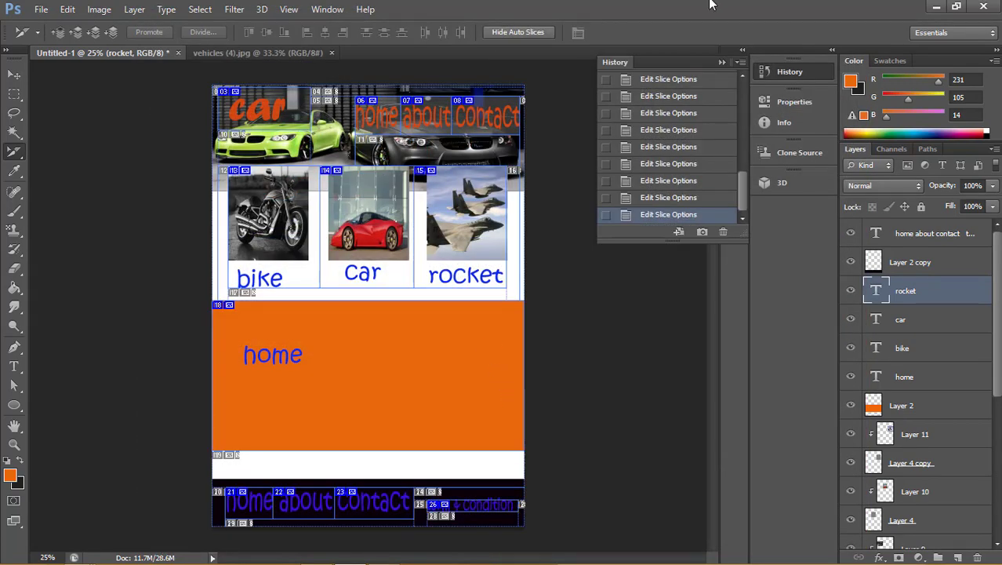
# Minimize Photoshop and open the empty web folder under New folder (4) > New folder.
pyautogui.click(936, 8)
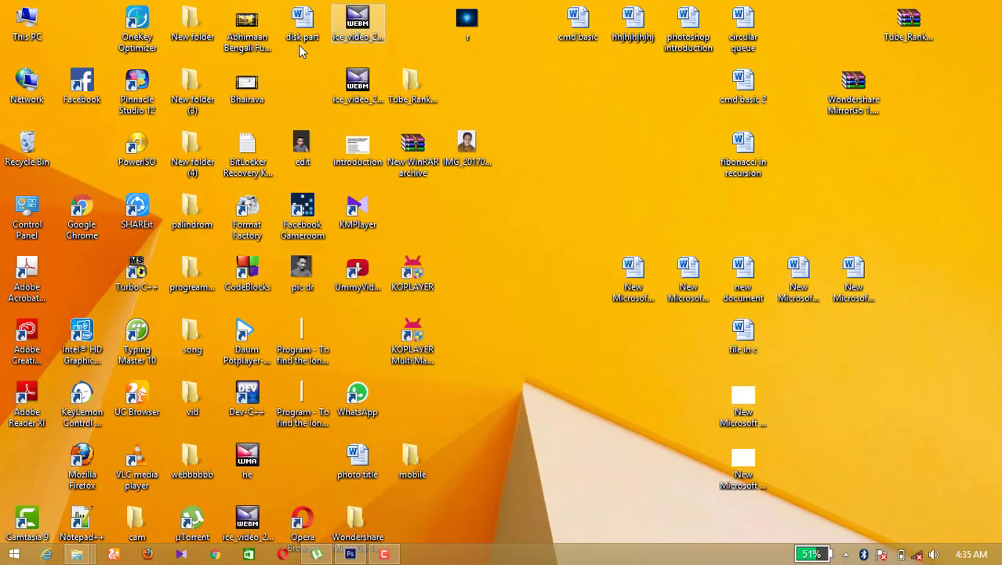
pyautogui.doubleClick(194, 153)
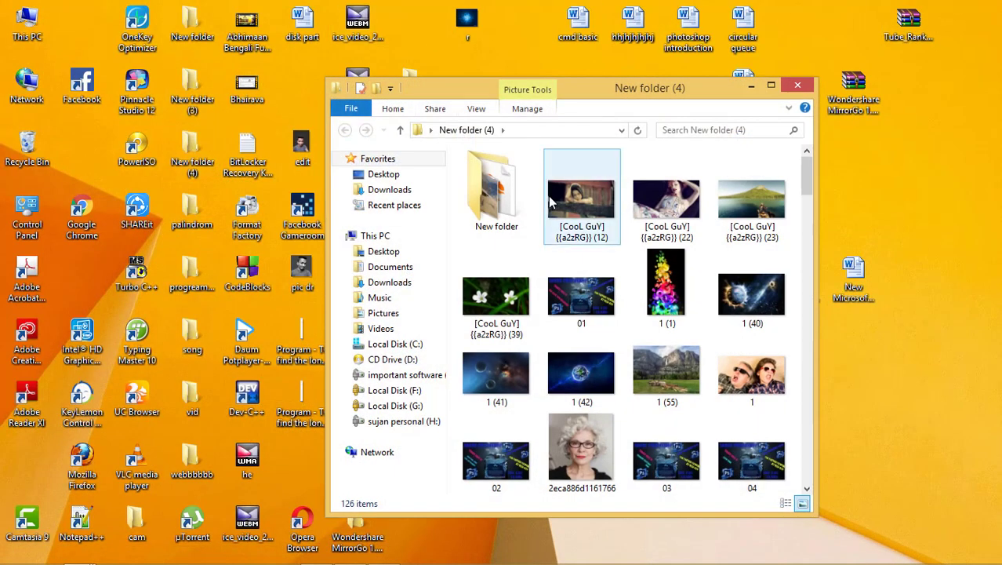
pyautogui.doubleClick(511, 201)
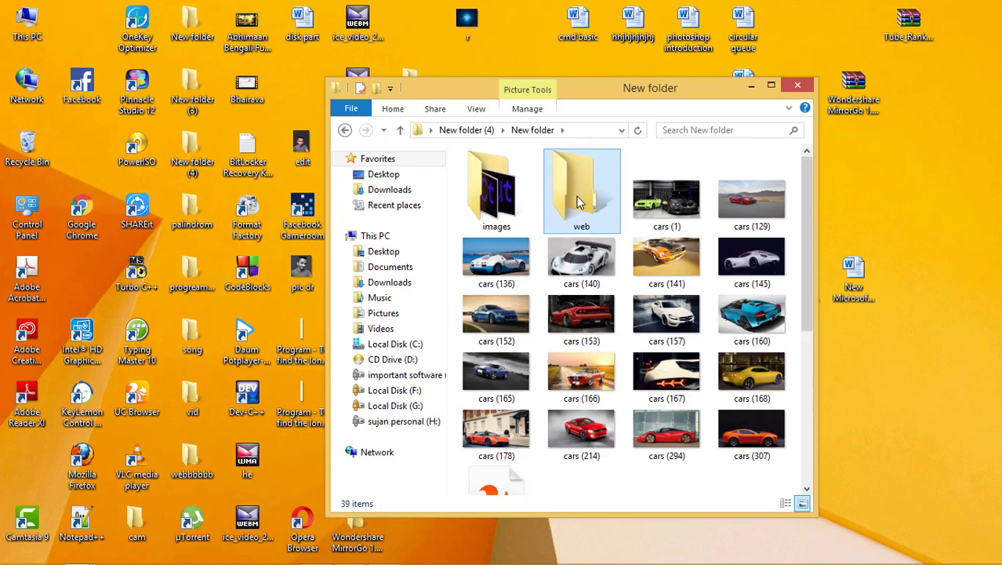
pyautogui.doubleClick(564, 192)
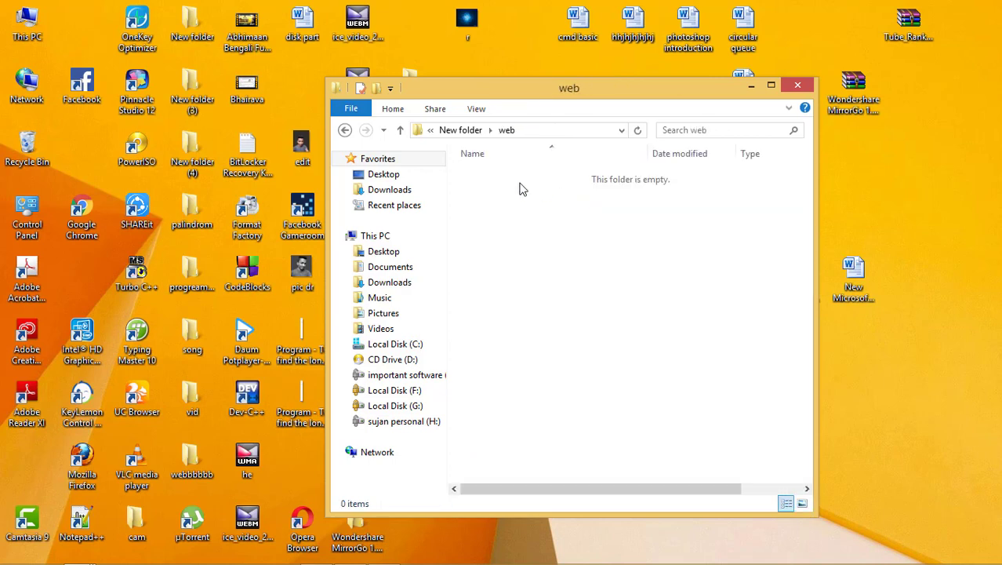
pyautogui.click(771, 88)
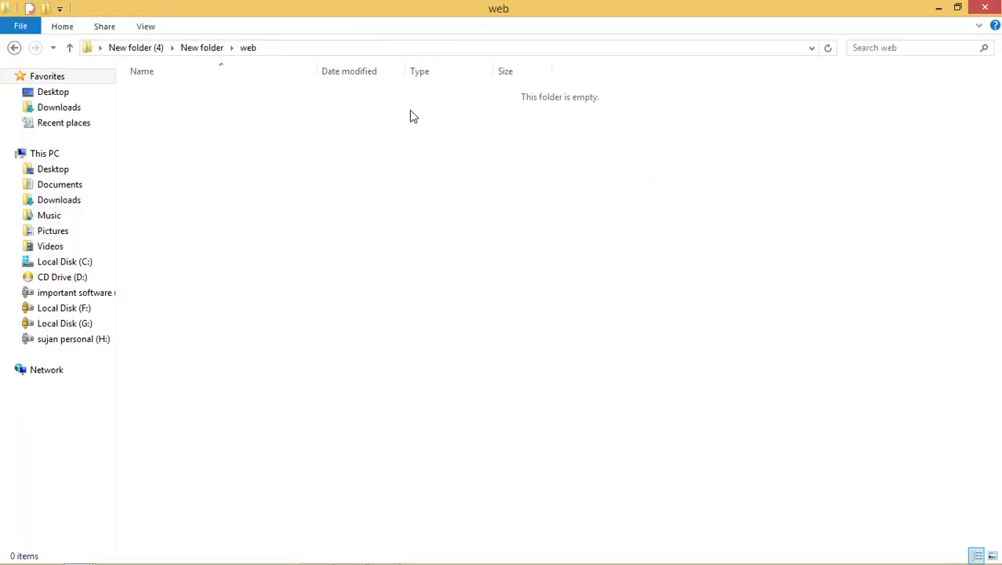
# Review the 30 slice images in the images folder, recheck web, and return to Photoshop.
pyautogui.click(69, 47)
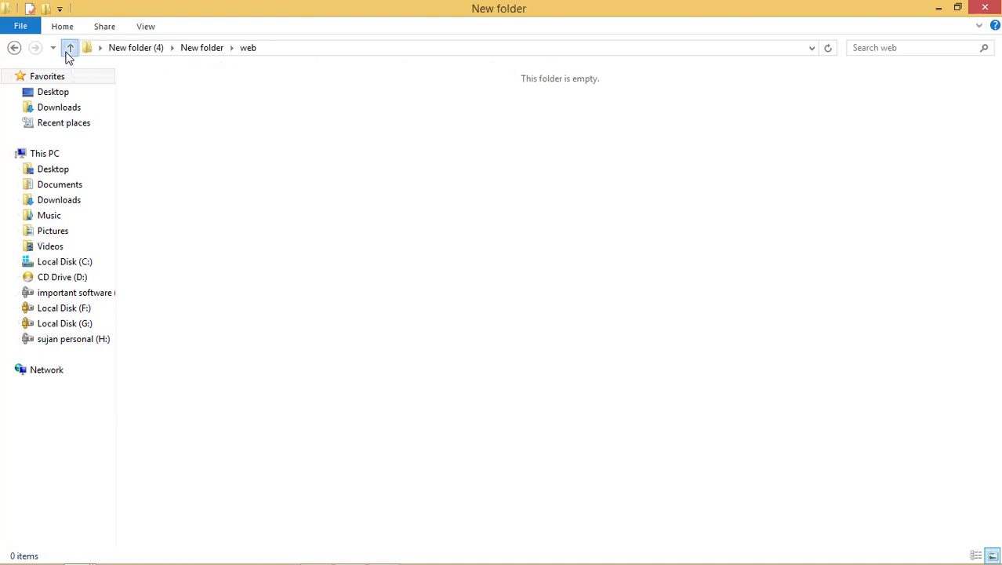
pyautogui.doubleClick(197, 116)
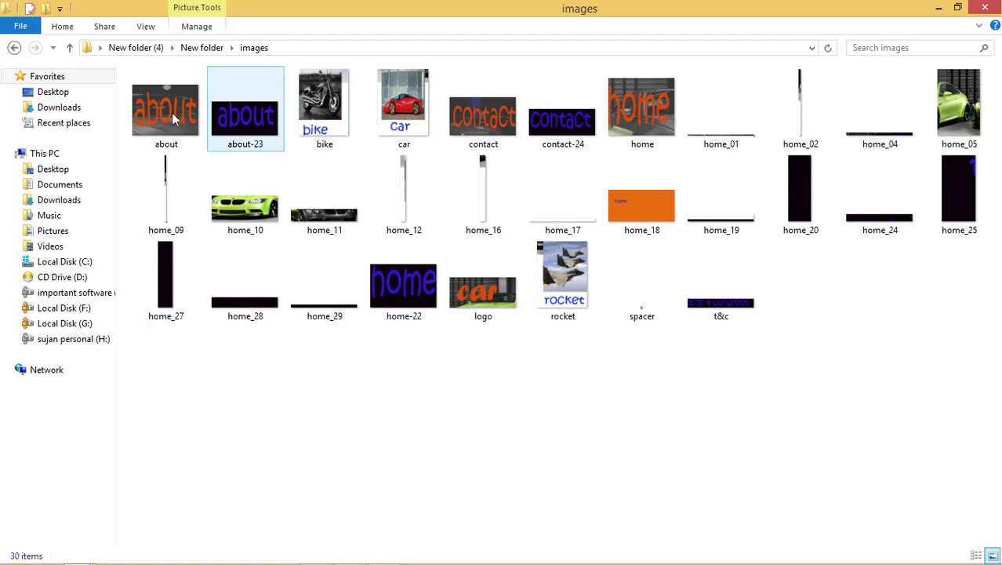
pyautogui.click(13, 47)
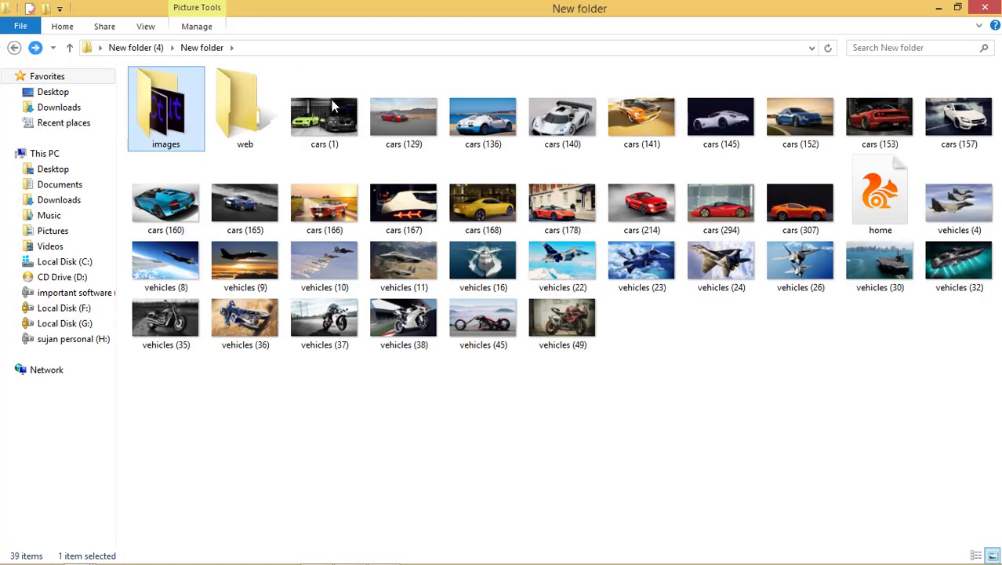
pyautogui.doubleClick(262, 109)
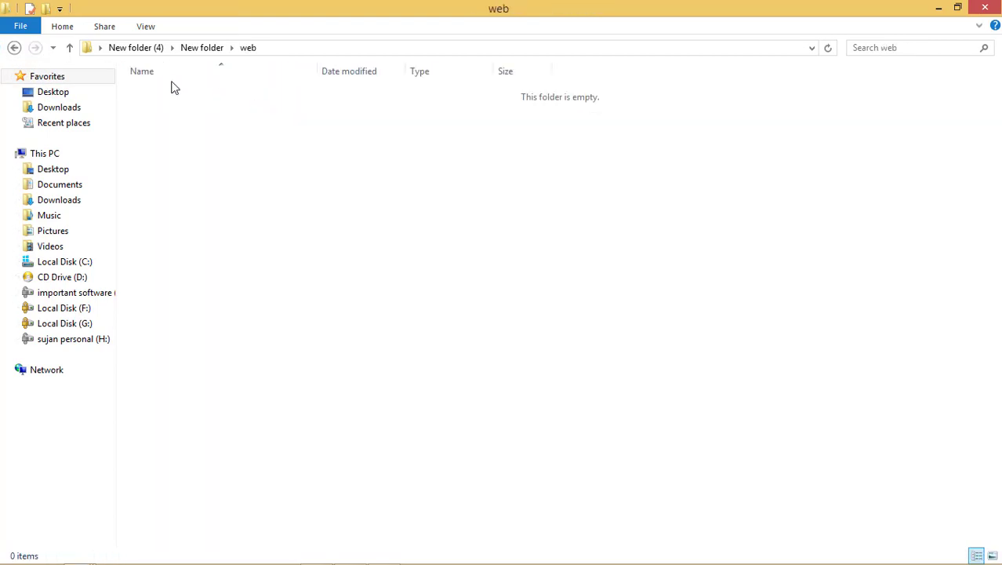
pyautogui.click(14, 48)
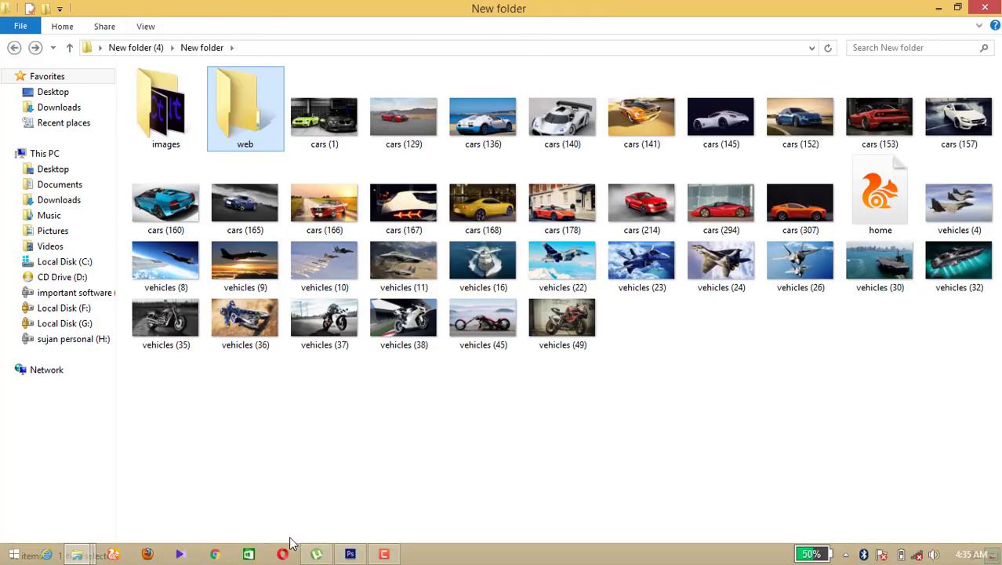
pyautogui.click(351, 554)
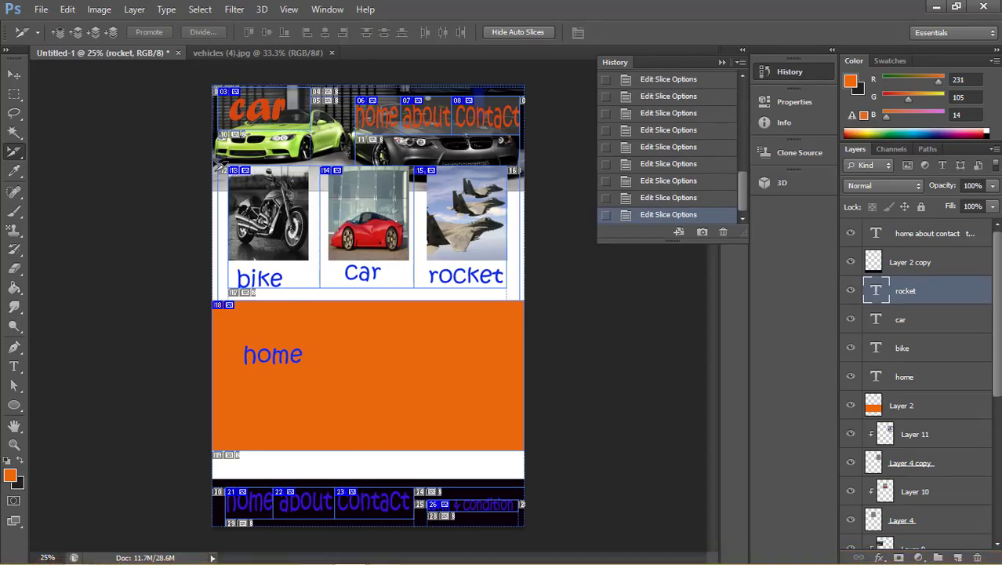
# Reopen Save for Web from the File menu and bring up its Save dialog.
pyautogui.click(38, 9)
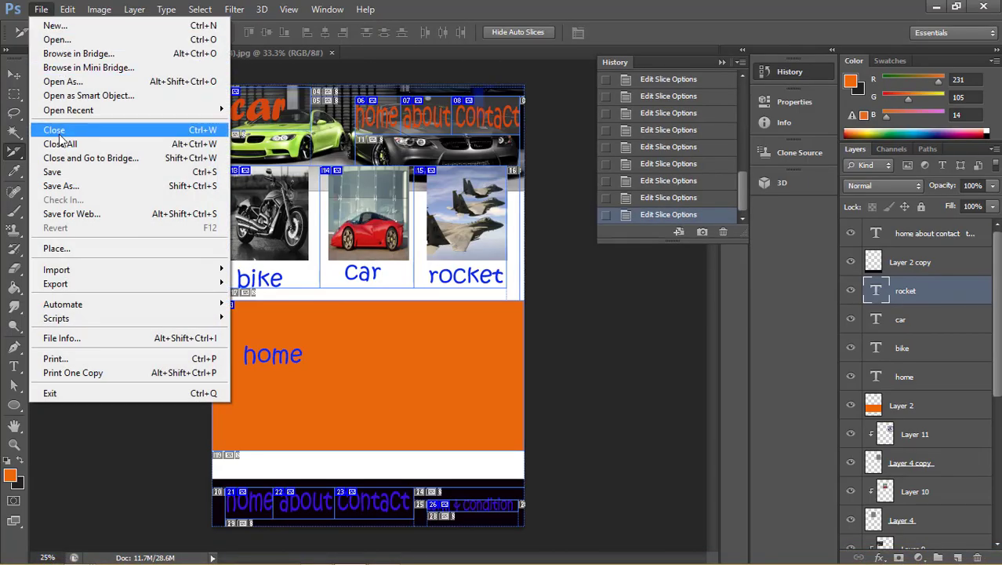
pyautogui.click(120, 215)
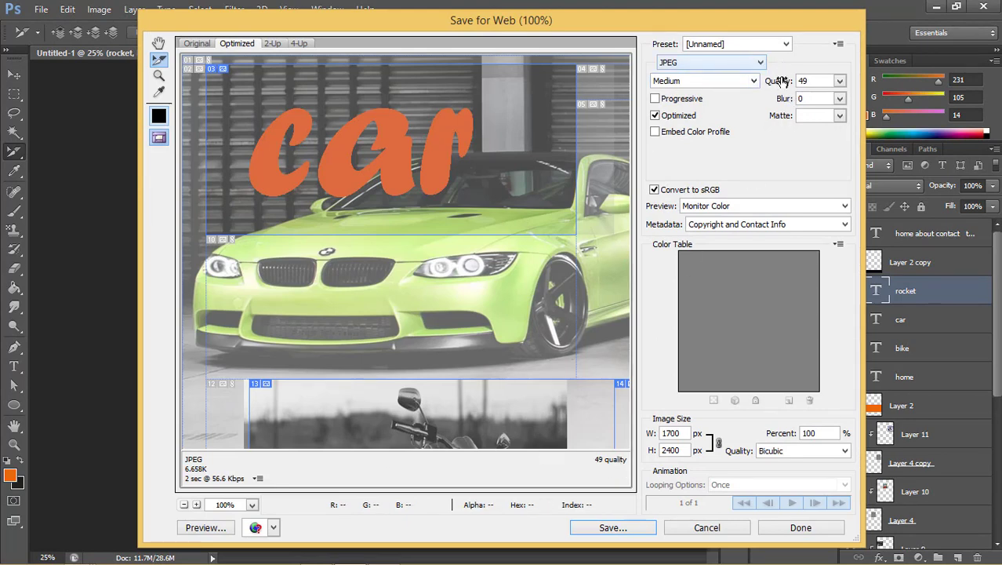
pyautogui.click(649, 530)
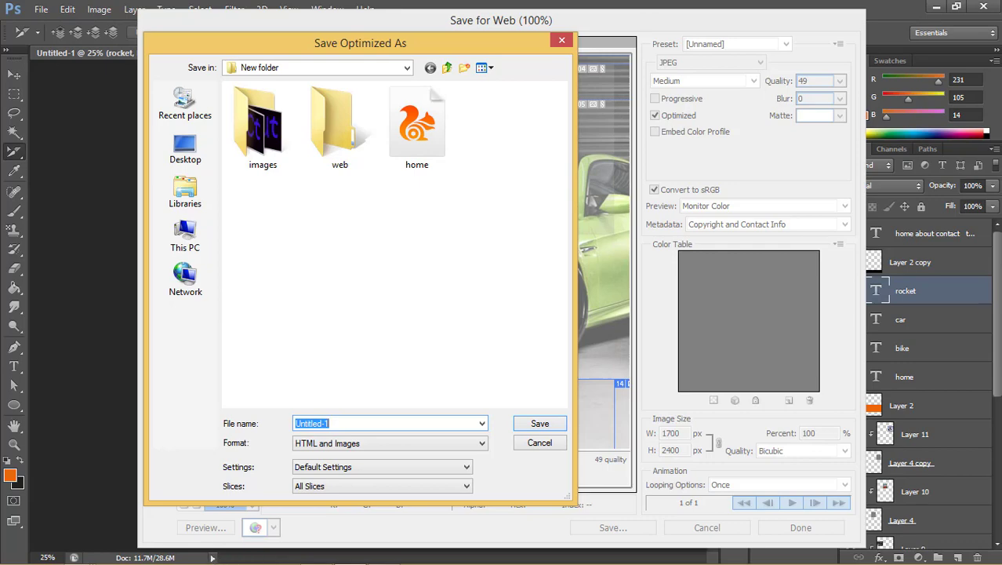
pyautogui.moveTo(77, 554)
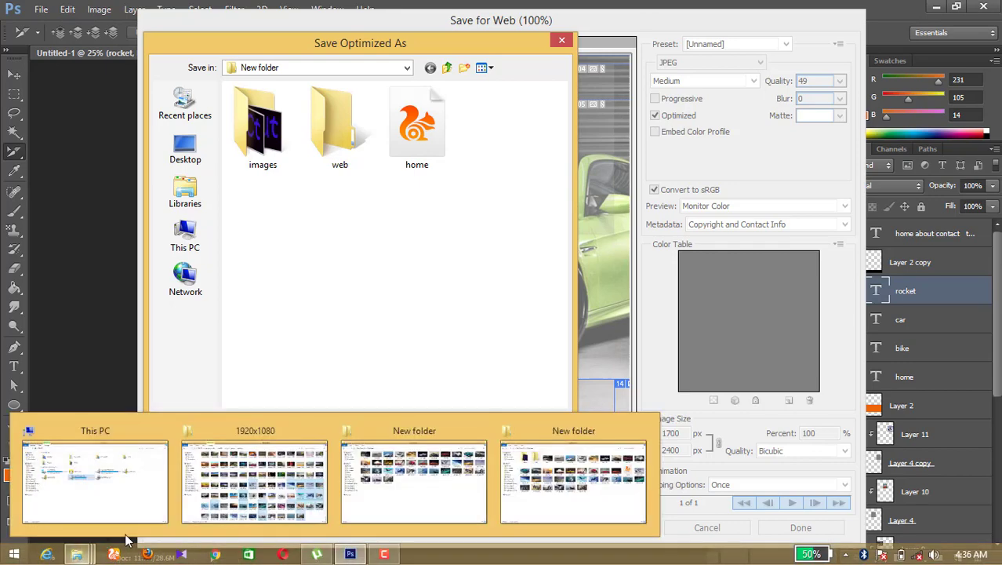
pyautogui.moveTo(413, 471)
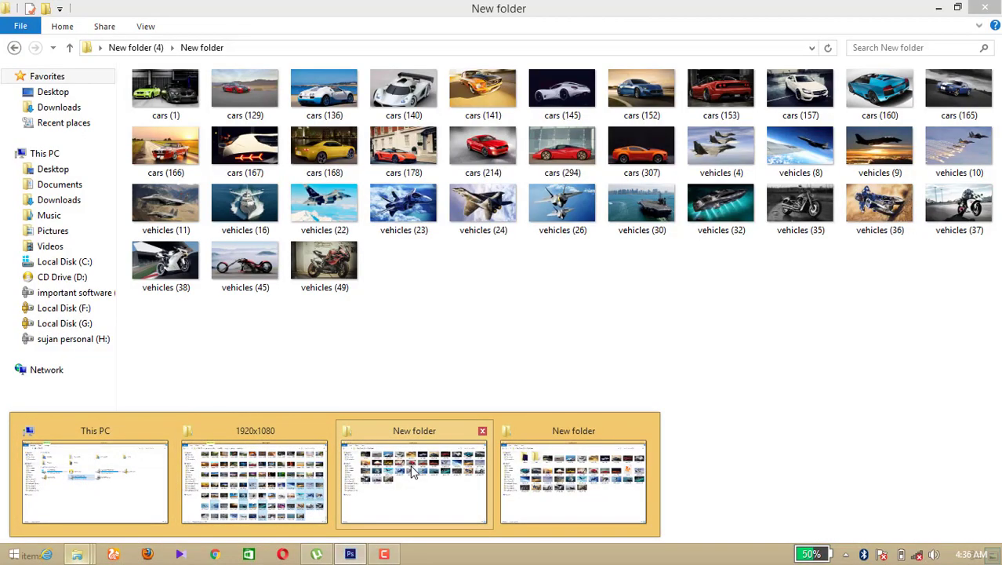
# Switch to the New folder Explorer window and select the exported home page file.
pyautogui.click(422, 469)
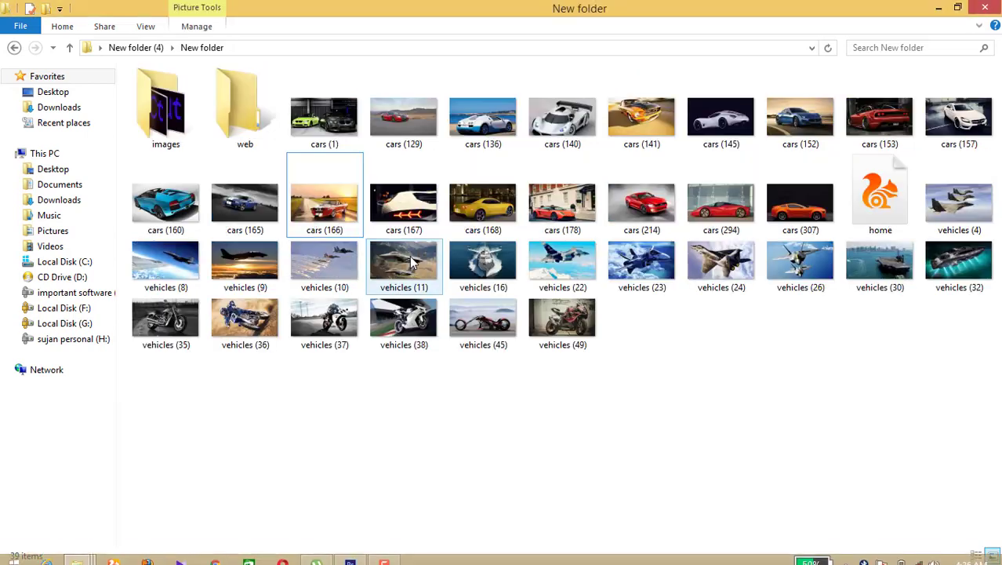
pyautogui.click(914, 198)
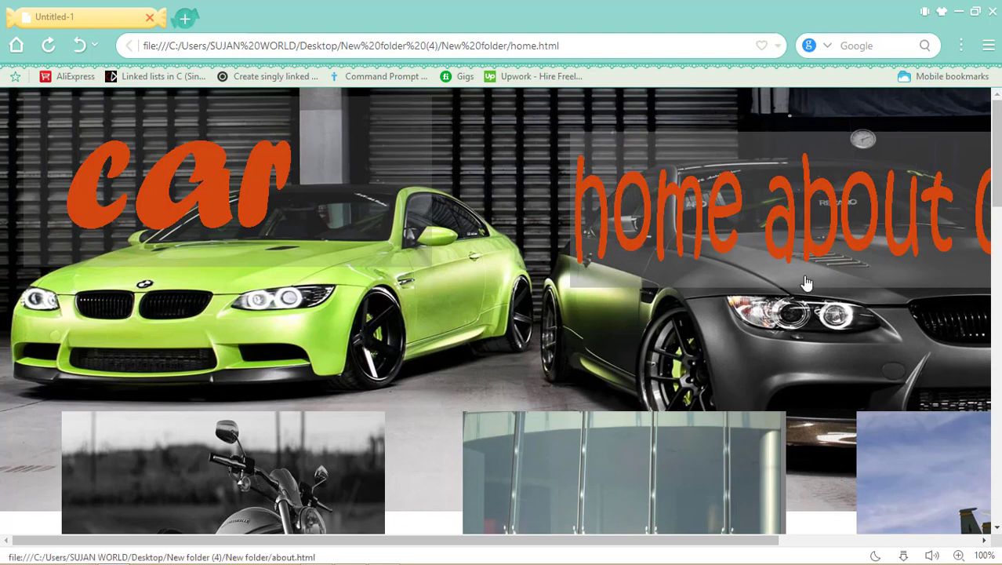
# View the exported home page at 50% zoom in UC Browser, then minimize the browser.
pyautogui.click(959, 555)
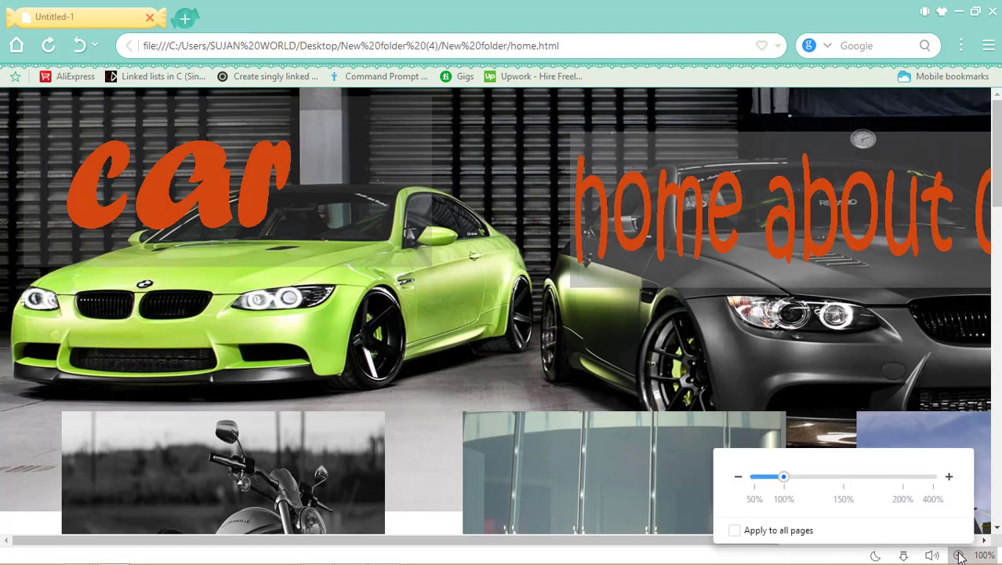
pyautogui.moveTo(784, 477); pyautogui.dragTo(767, 477)
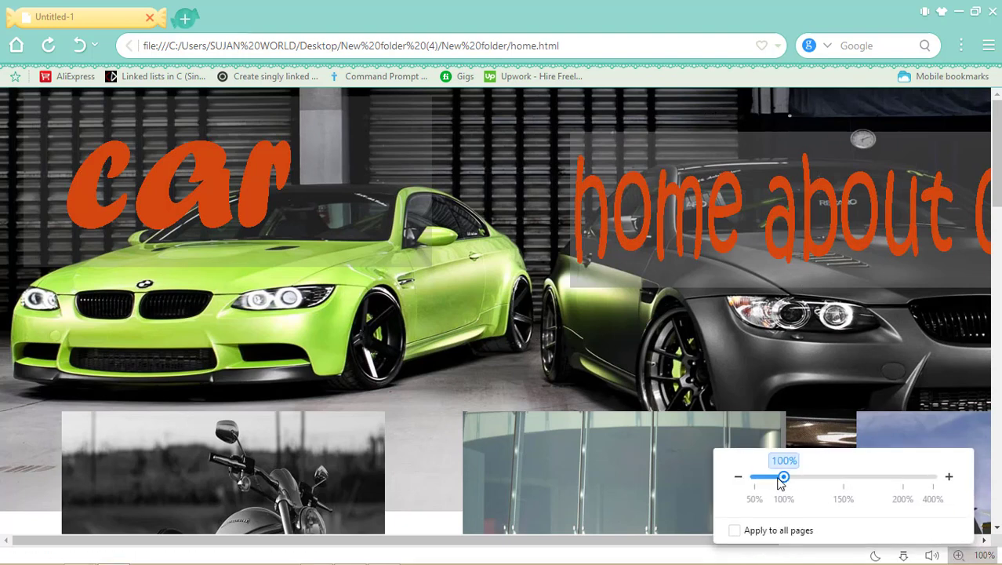
pyautogui.click(739, 476)
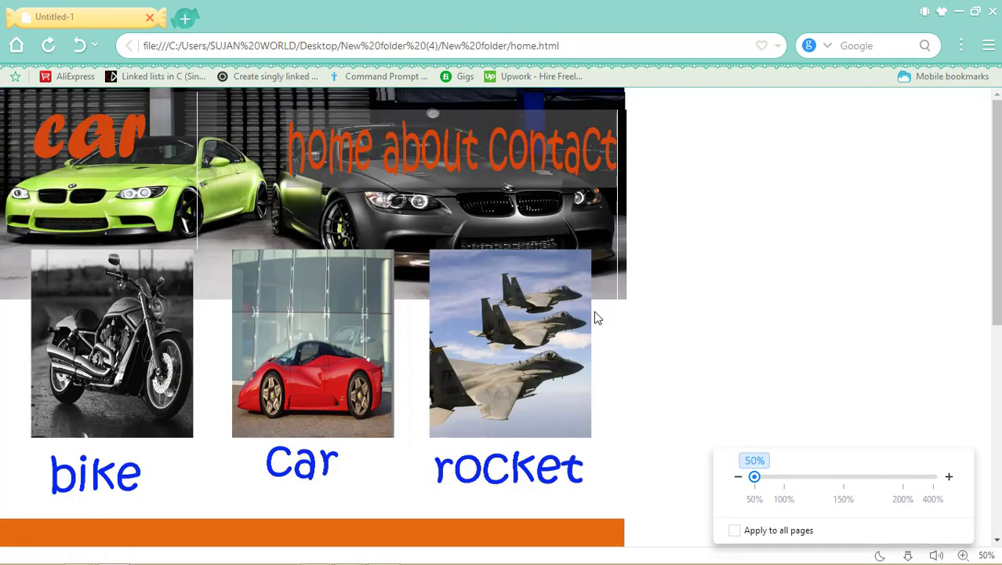
pyautogui.scroll(-4, 596, 318)
pyautogui.scroll(-2, 596, 317)
pyautogui.scroll(4, 596, 318)
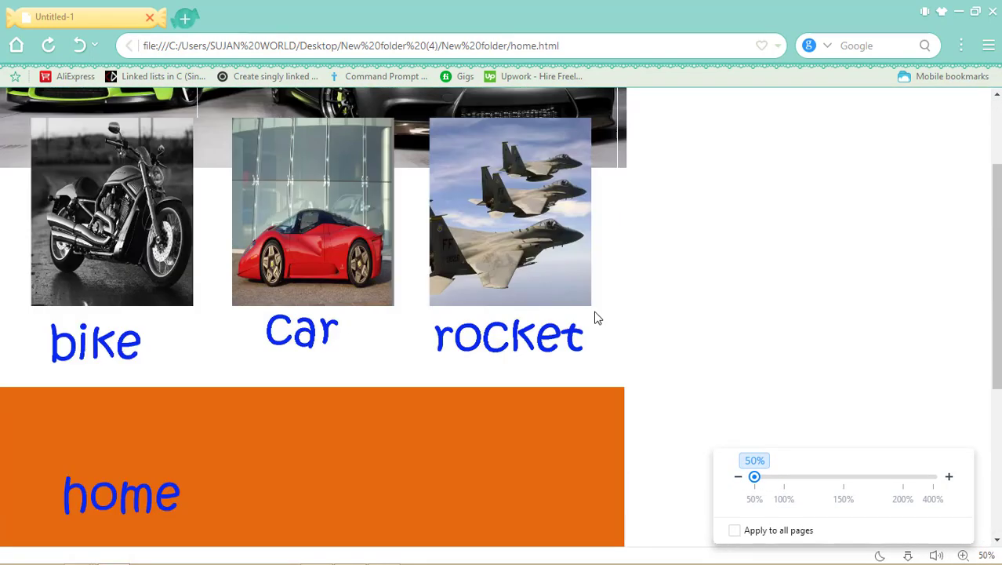
pyautogui.scroll(2, 596, 318)
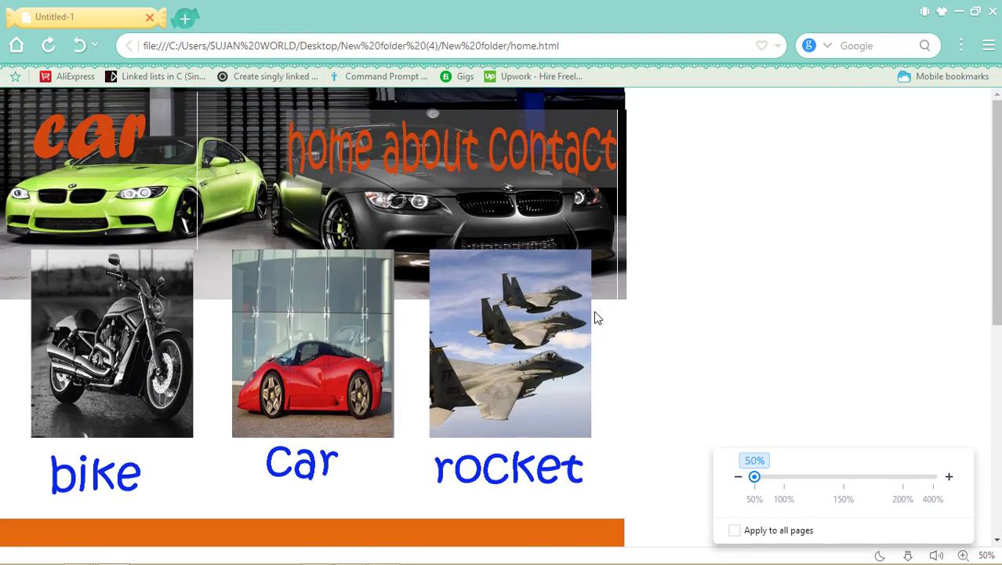
pyautogui.click(959, 11)
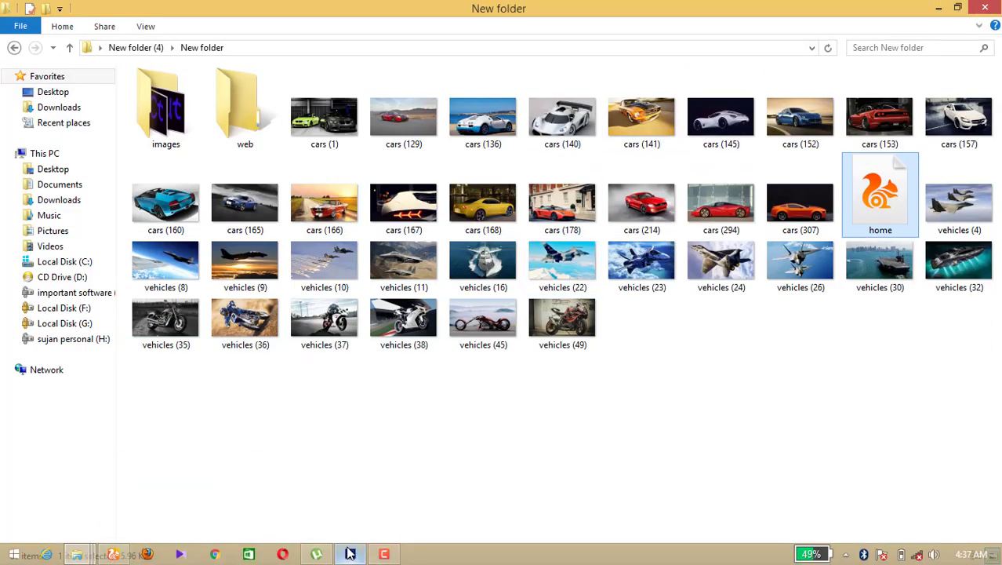
# Back in Photoshop, cancel Save Optimized As and close the Save for Web dialog.
pyautogui.click(333, 489)
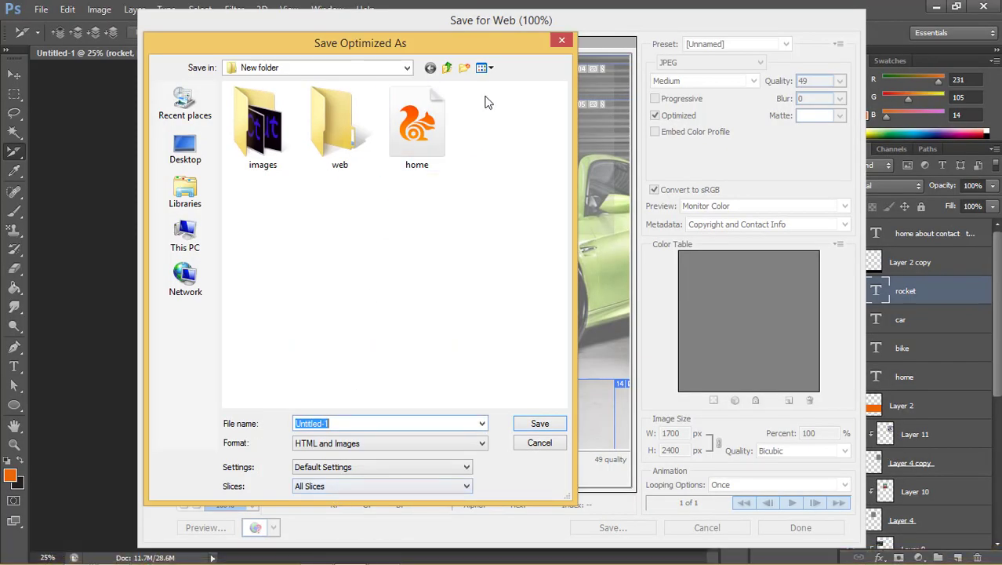
pyautogui.click(538, 443)
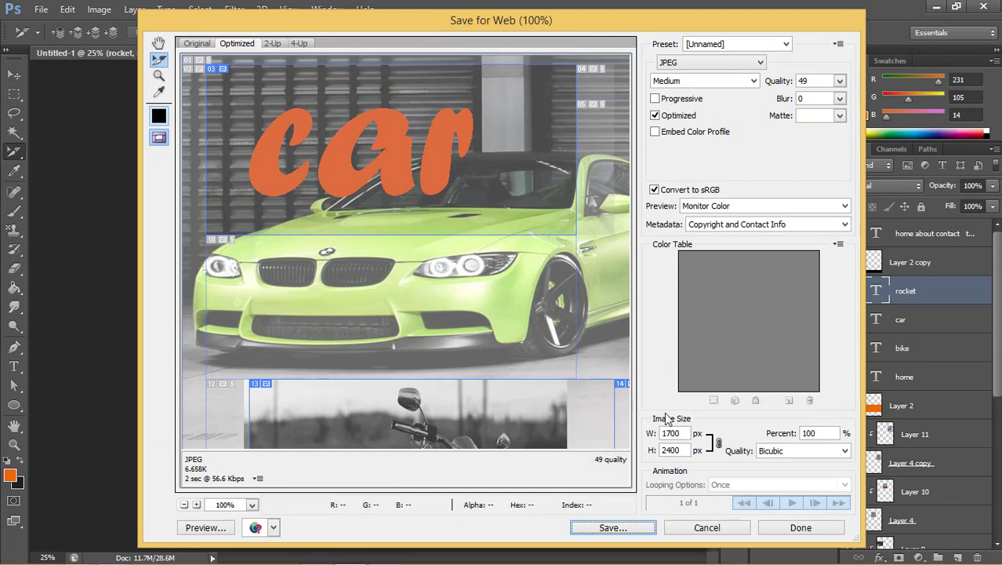
pyautogui.click(708, 528)
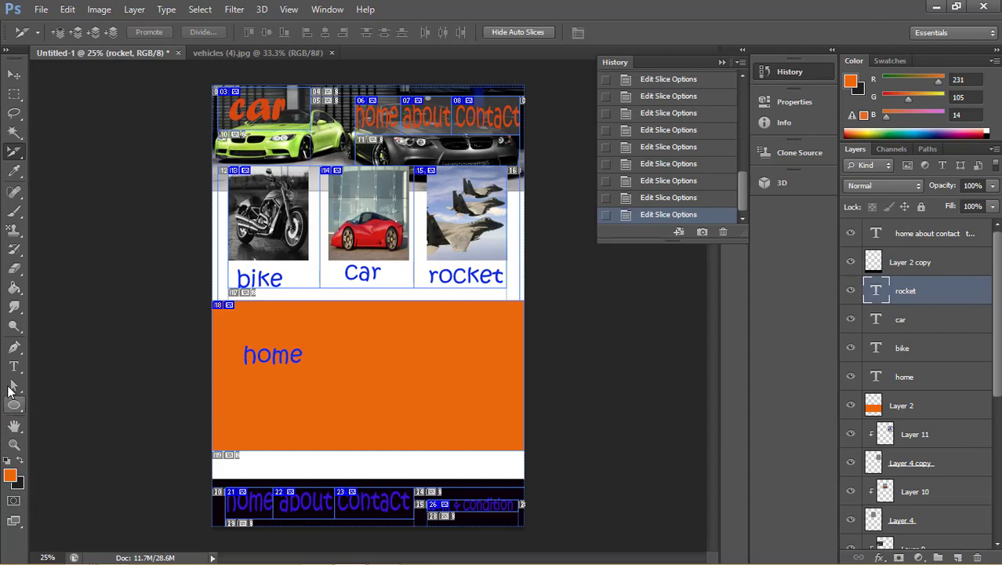
# Replace the orange section's 'home' heading with 'about' and commit the text edit.
pyautogui.click(14, 366)
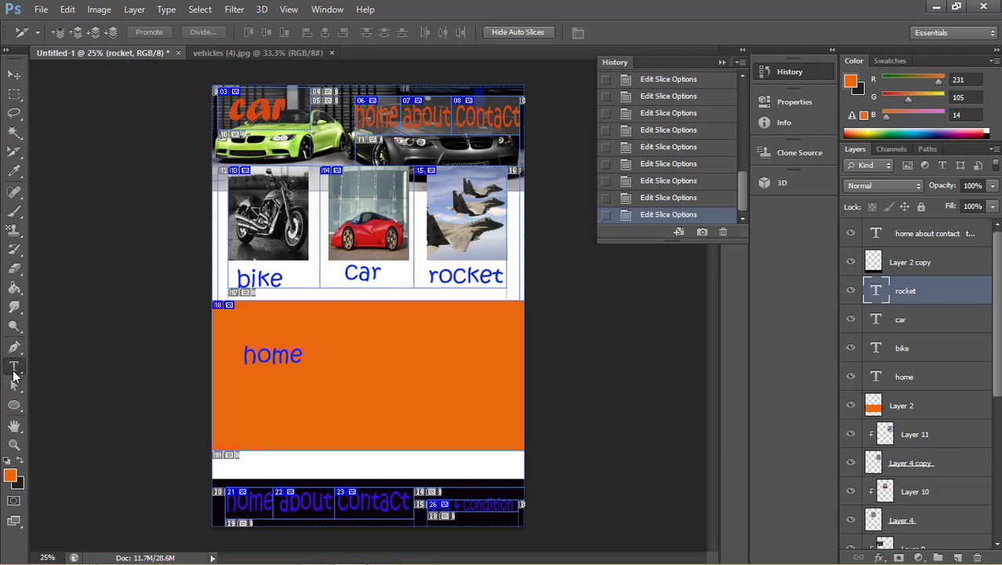
pyautogui.click(302, 355)
pyautogui.press('BackSpace')
pyautogui.press('BackSpace')
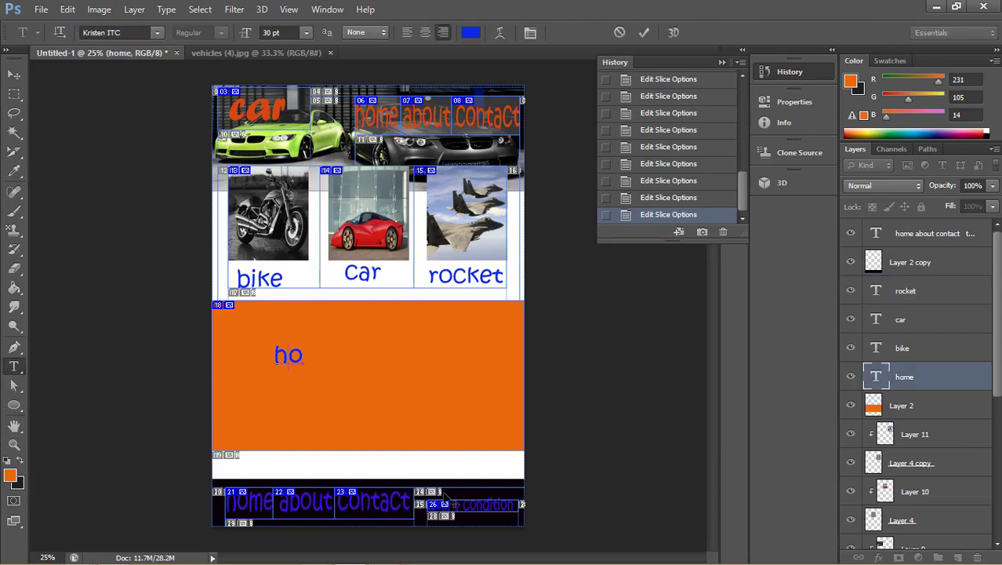
pyautogui.press('BackSpace')
pyautogui.write('about')
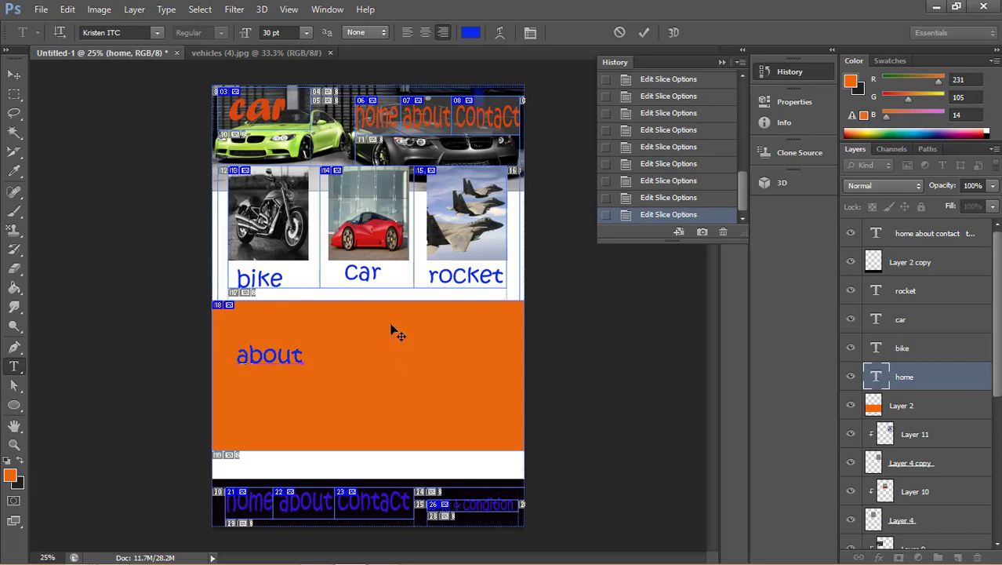
pyautogui.click(644, 32)
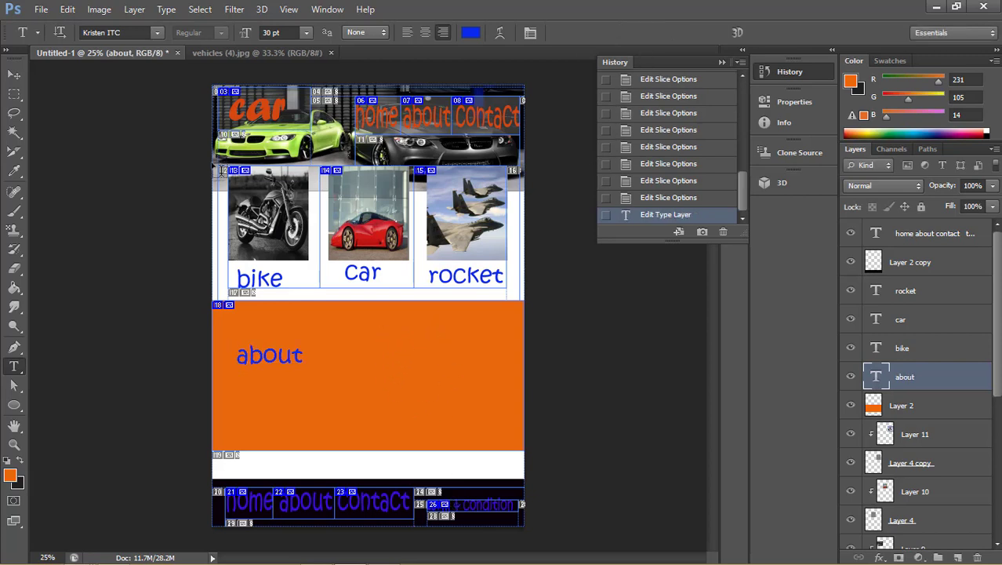
pyautogui.click(49, 9)
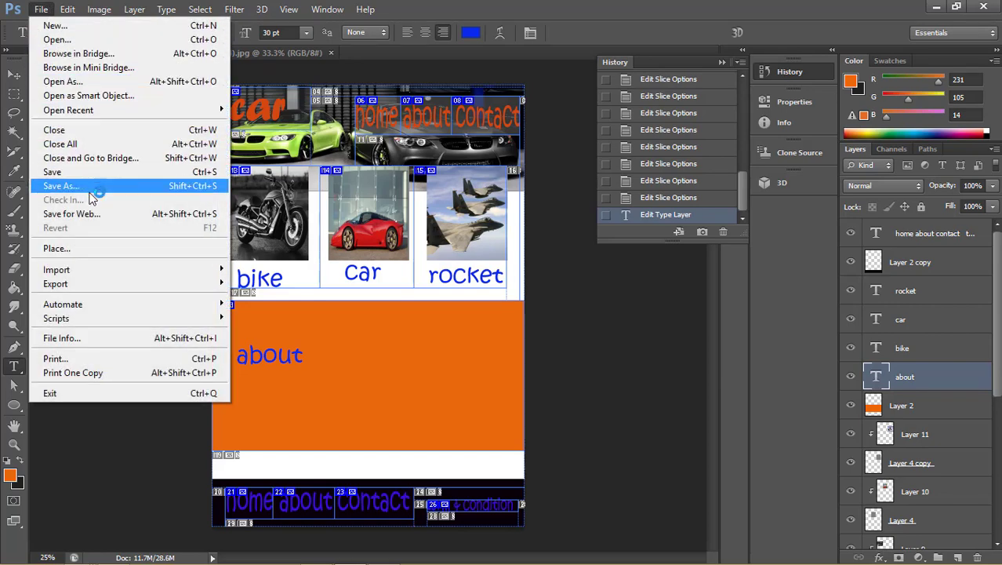
# Save for Web as about.html with HTML and Images, replacing the existing slice images.
pyautogui.click(100, 214)
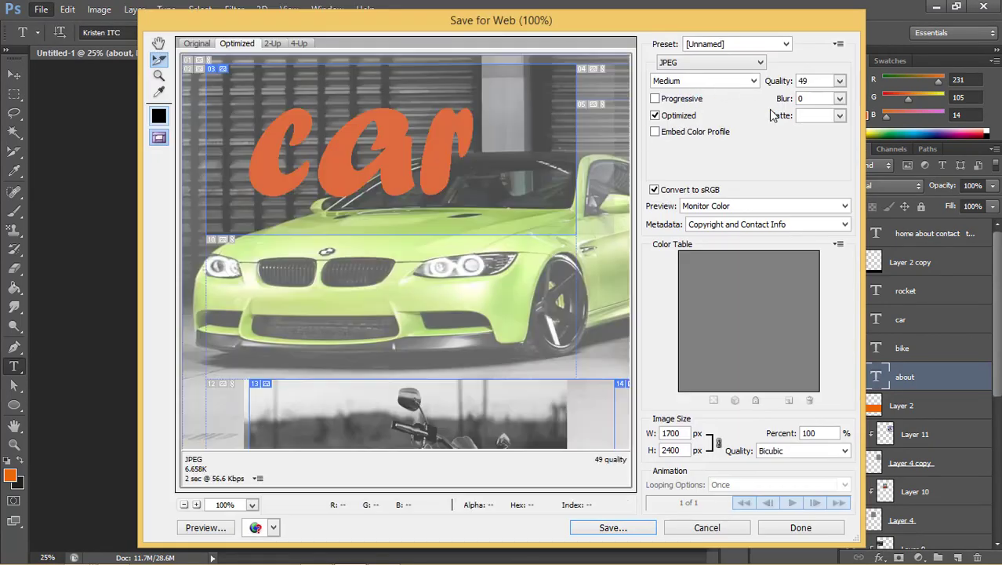
pyautogui.click(614, 527)
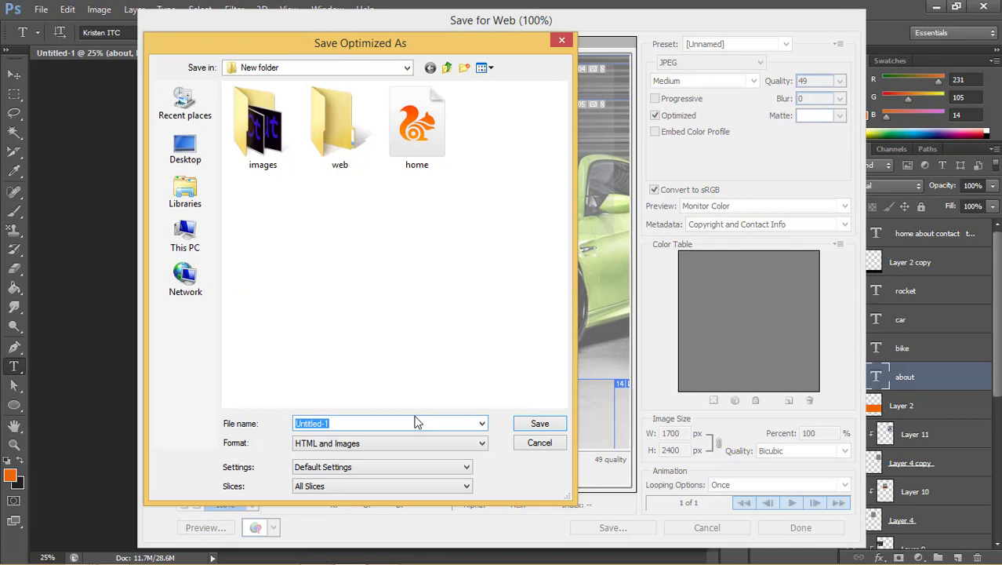
pyautogui.write('about.html')
pyautogui.click(547, 424)
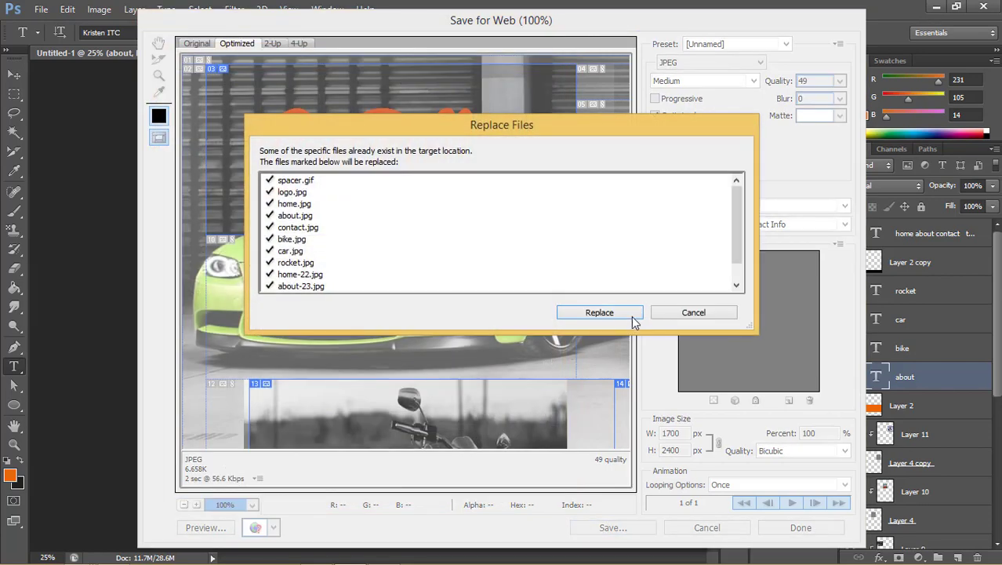
pyautogui.click(634, 318)
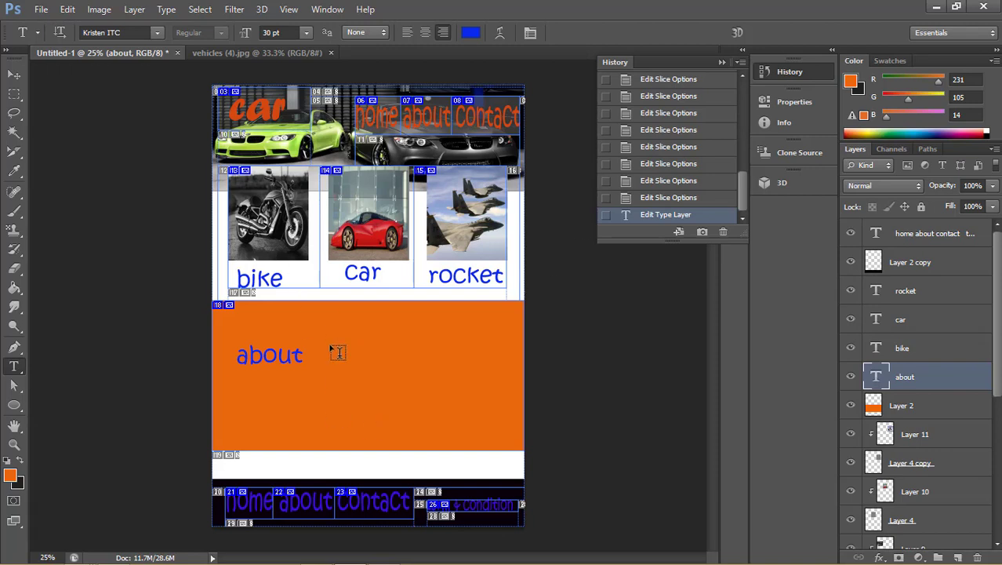
# Retype the orange heading from 'about' to 'contact' and commit the edit.
pyautogui.click(301, 354)
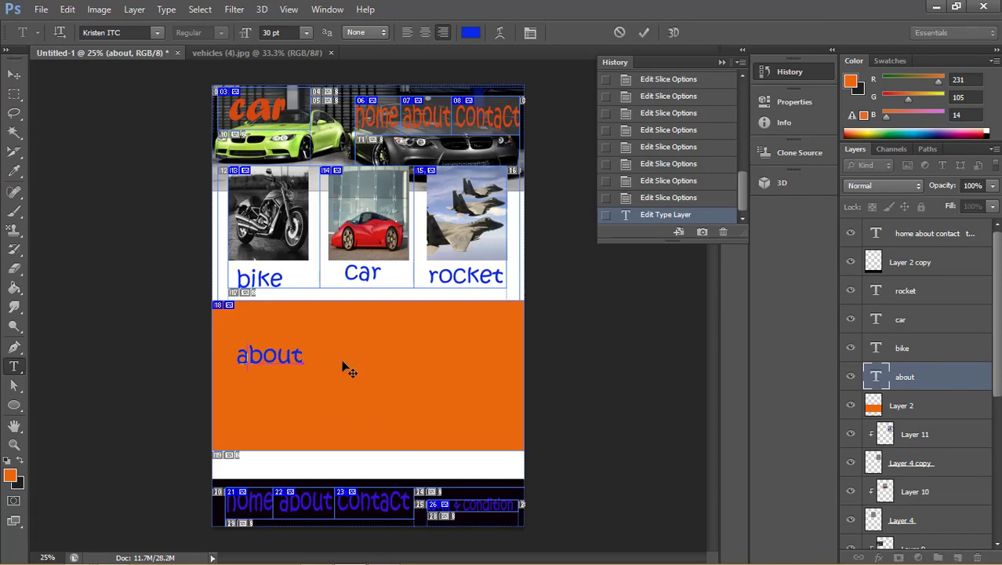
pyautogui.press('BackSpace')
pyautogui.press('BackSpace')
pyautogui.press('BackSpace')
pyautogui.press('BackSpace')
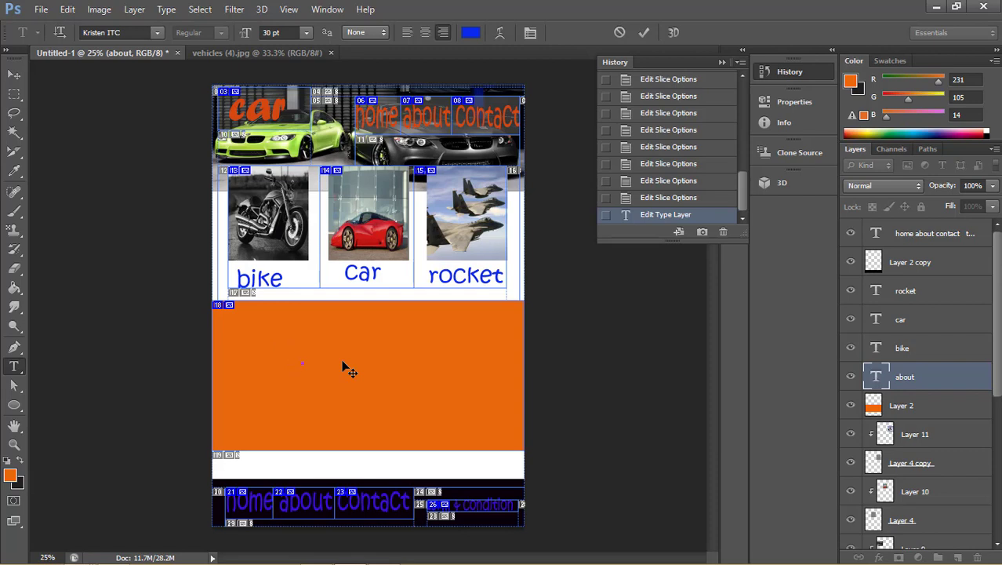
pyautogui.write('co')
pyautogui.write('ntact')
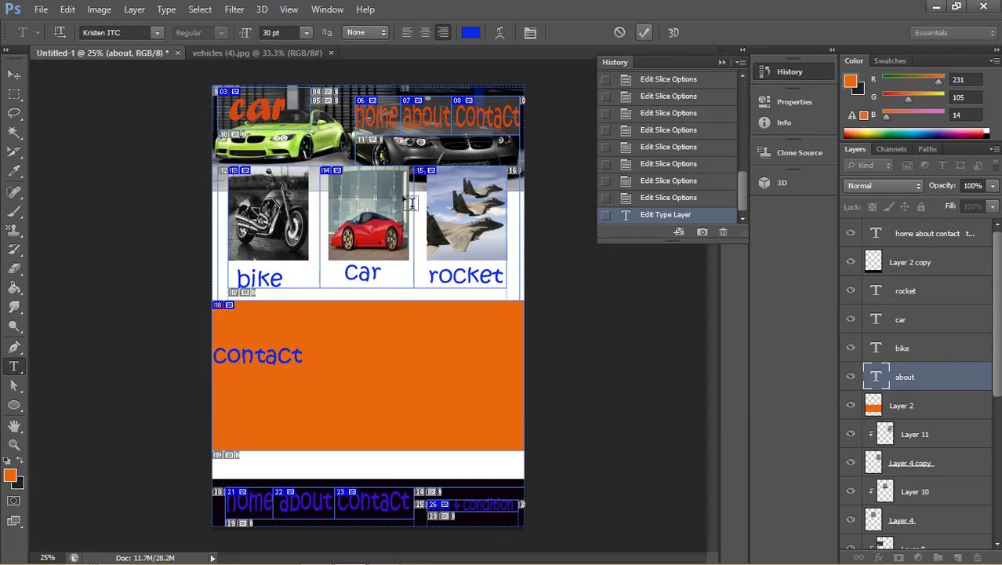
pyautogui.click(644, 32)
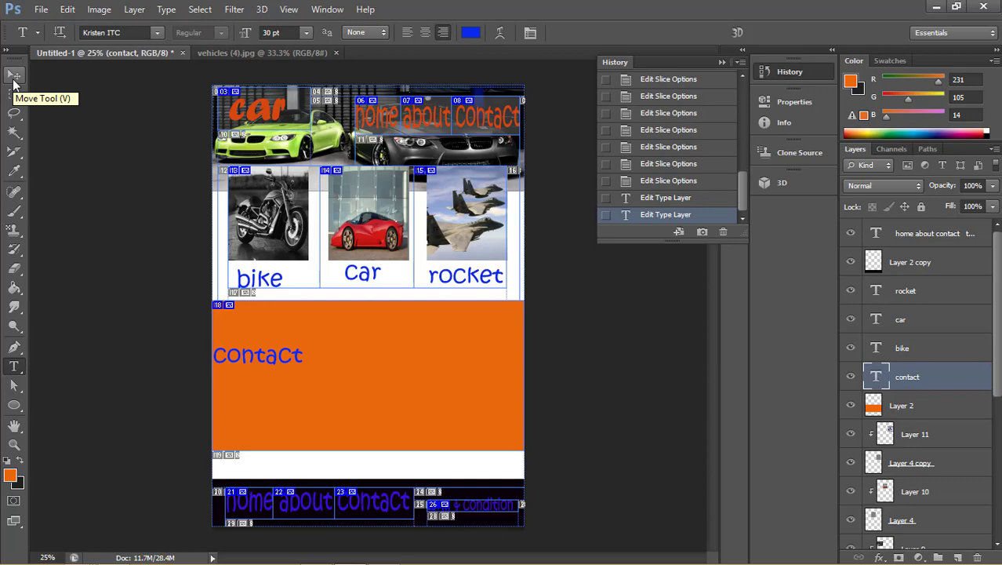
pyautogui.click(40, 8)
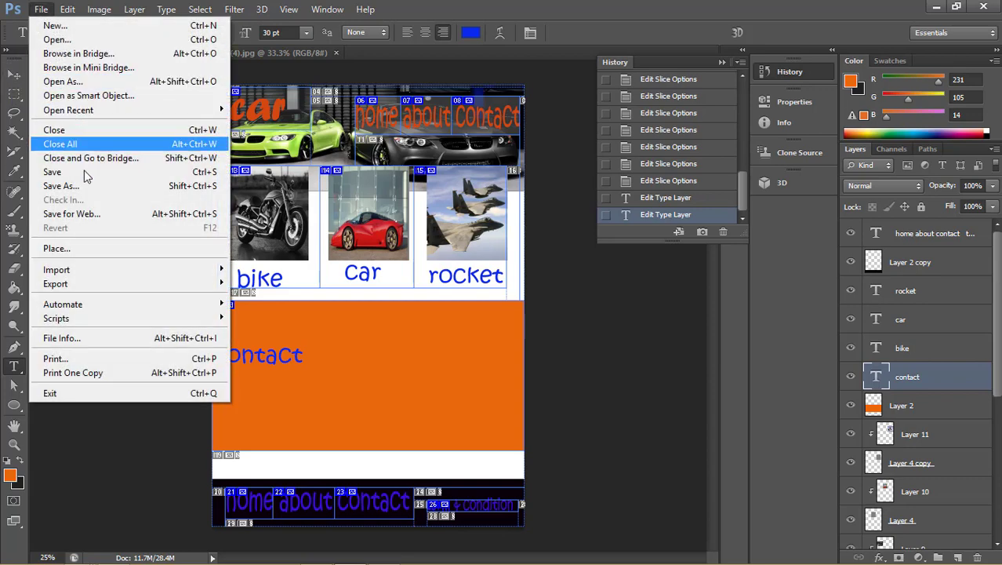
# Save for Web as contact.html, overwriting the existing slice images.
pyautogui.click(70, 213)
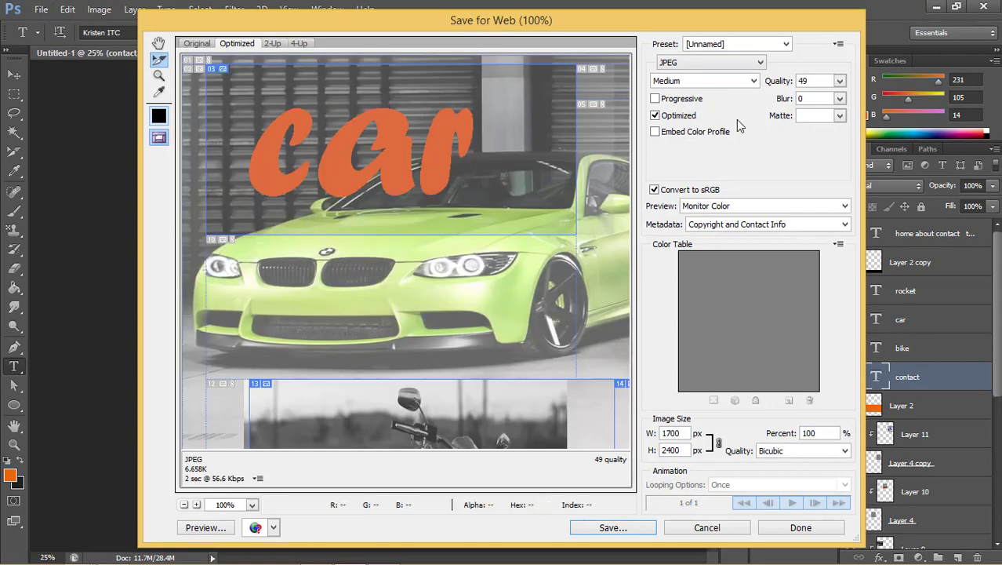
pyautogui.click(644, 527)
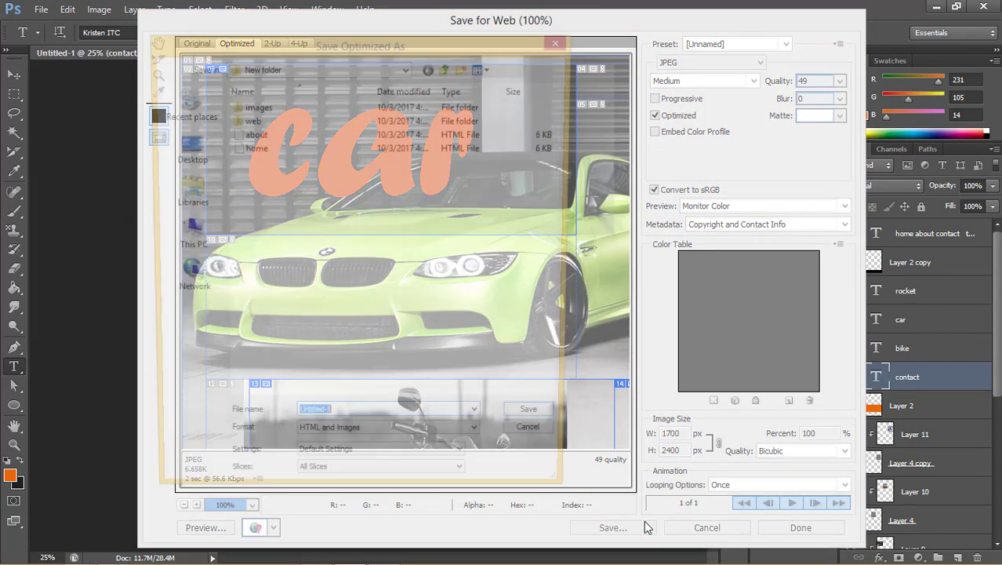
pyautogui.write('c')
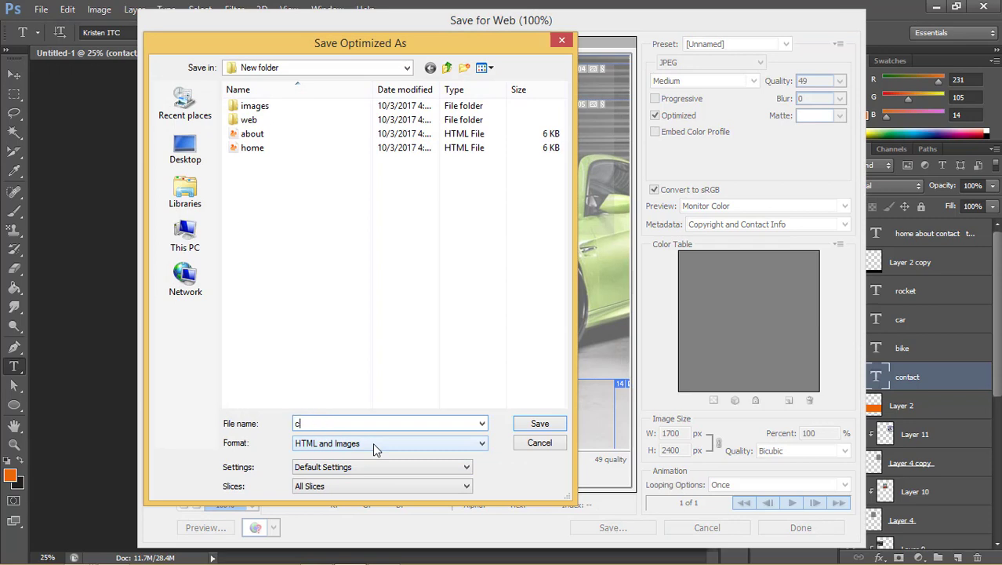
pyautogui.write('ontac')
pyautogui.write('t.ht')
pyautogui.write('ml')
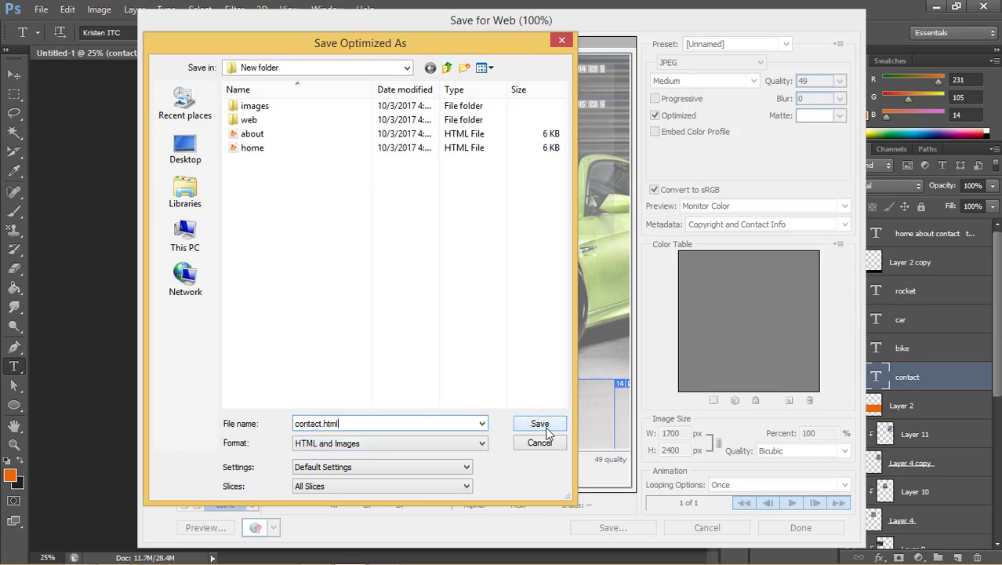
pyautogui.click(540, 424)
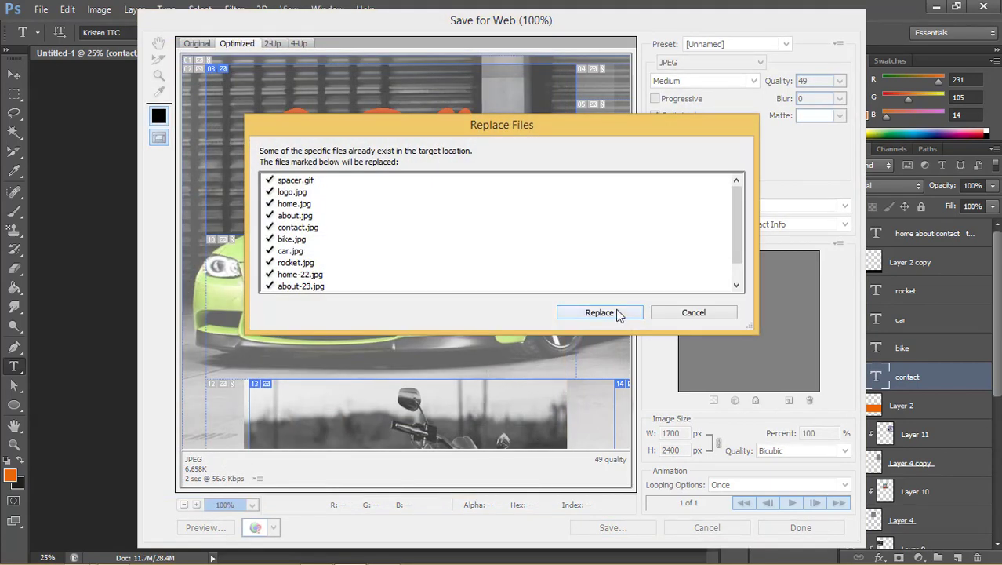
pyautogui.click(600, 313)
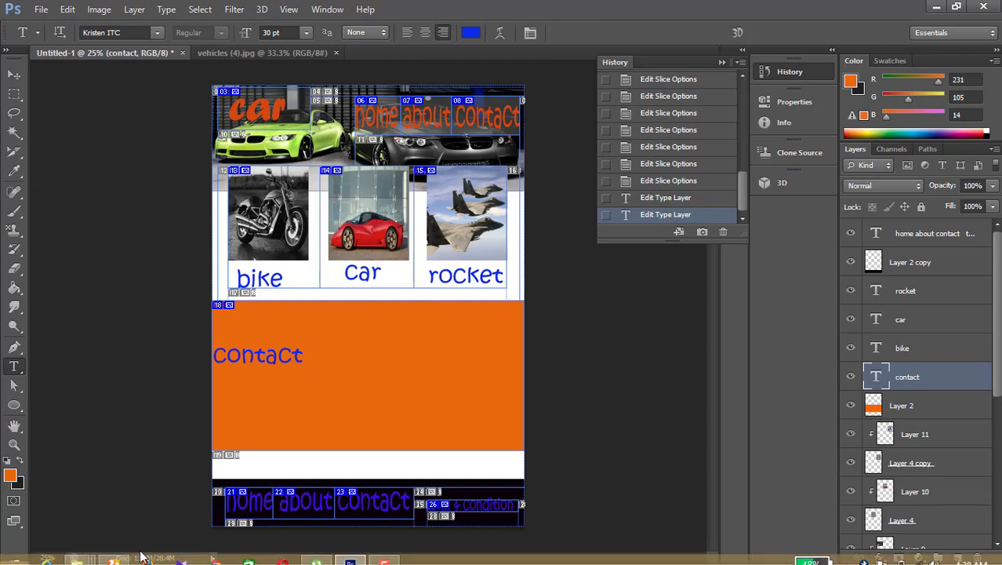
# Bring forward the New folder Explorer window holding the exported pages and select the web folder.
pyautogui.click(78, 555)
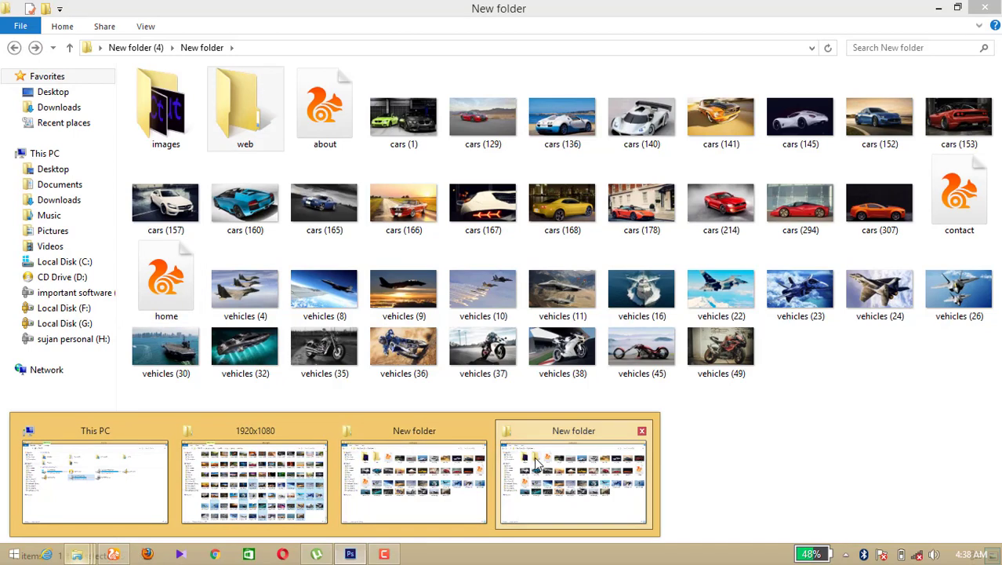
pyautogui.click(572, 478)
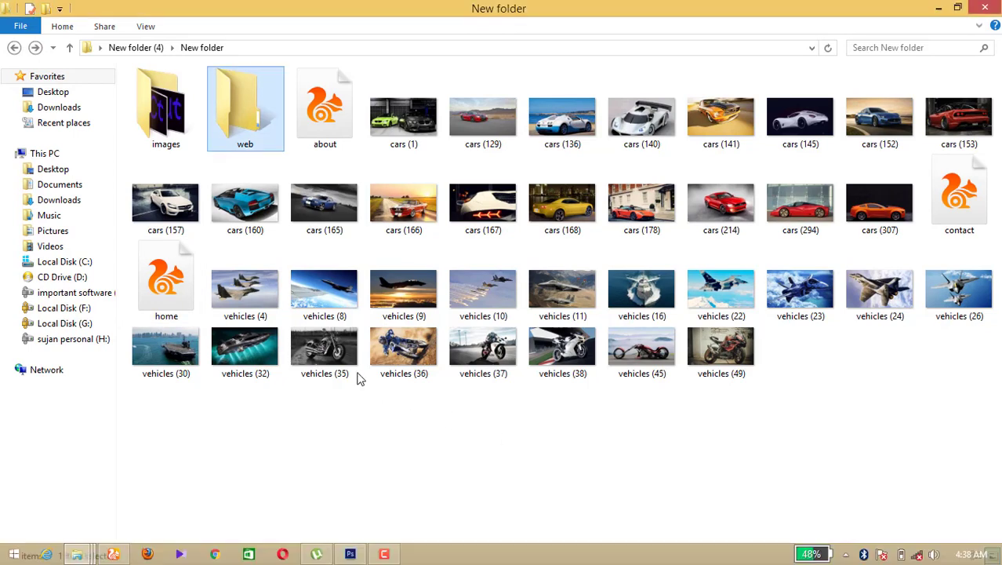
pyautogui.click(451, 411)
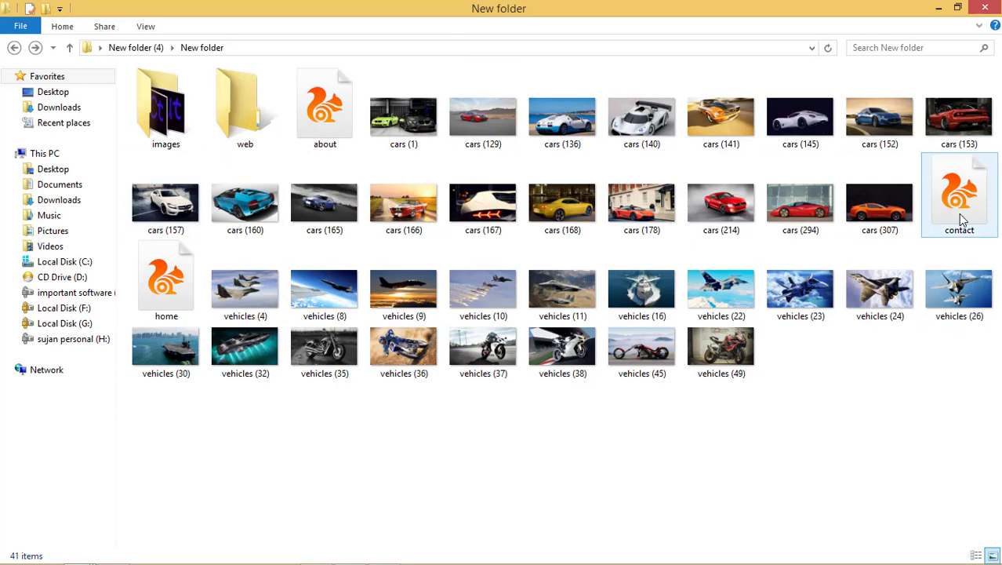
# Open home.html in UC Browser and follow its about link to the about page.
pyautogui.doubleClick(173, 307)
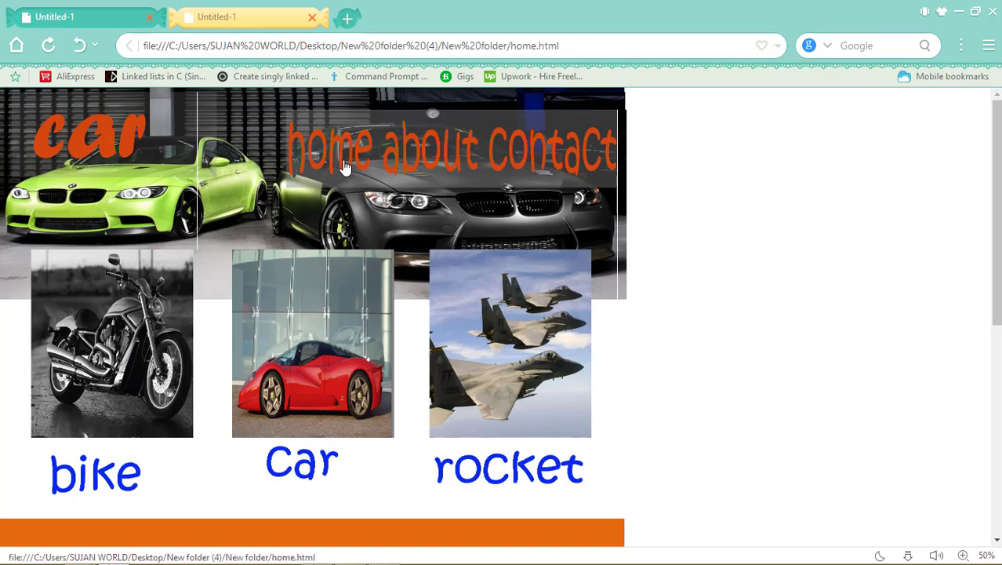
pyautogui.scroll(-3, 423, 218)
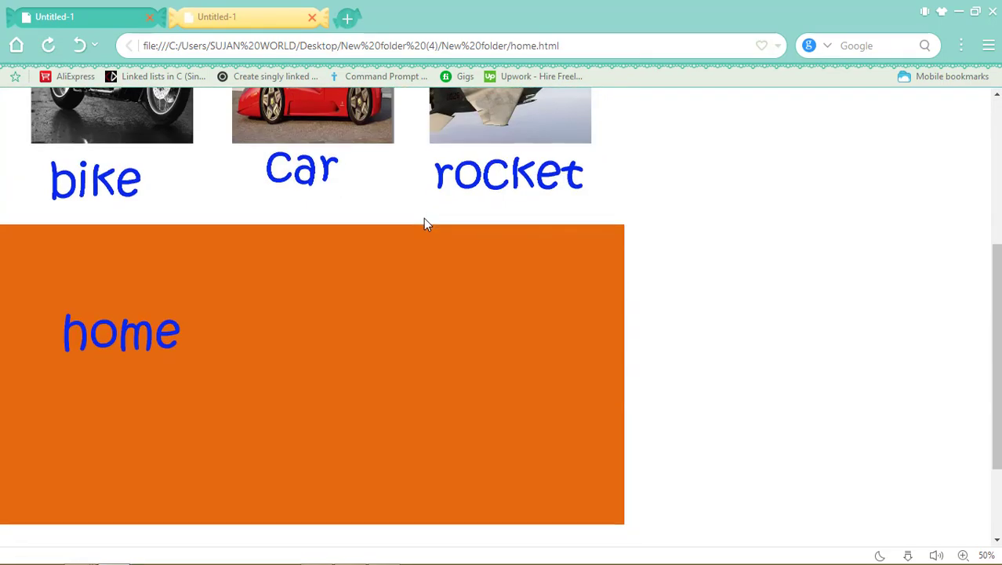
pyautogui.scroll(2, 423, 218)
pyautogui.scroll(3, 424, 220)
pyautogui.click(414, 174)
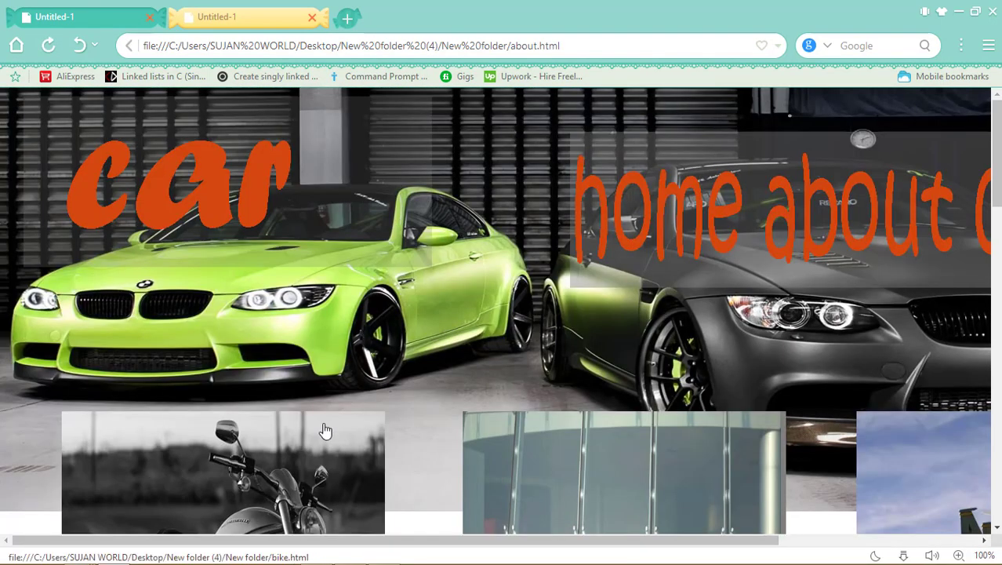
pyautogui.scroll(-5, 325, 427)
pyautogui.scroll(4, 311, 380)
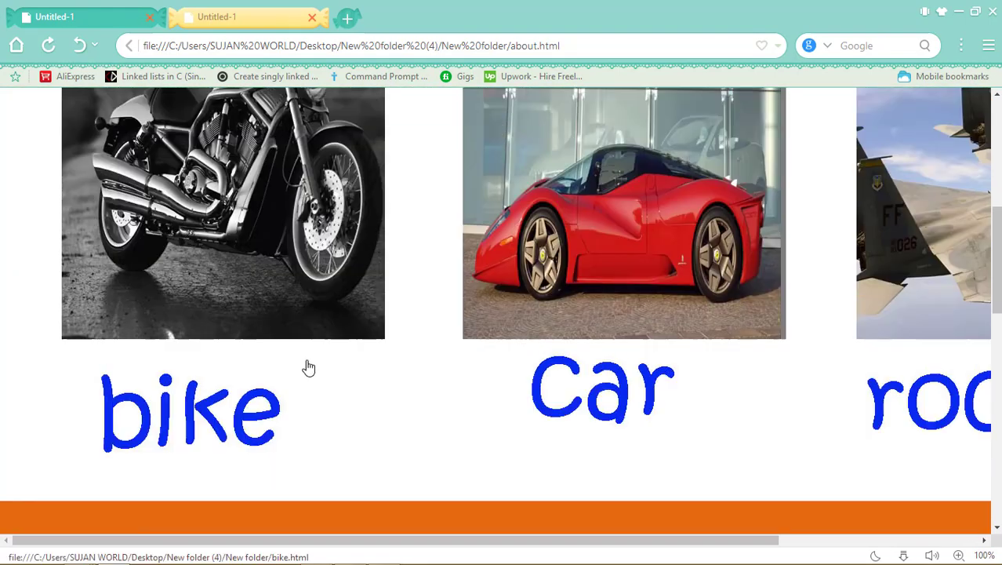
pyautogui.scroll(5, 306, 365)
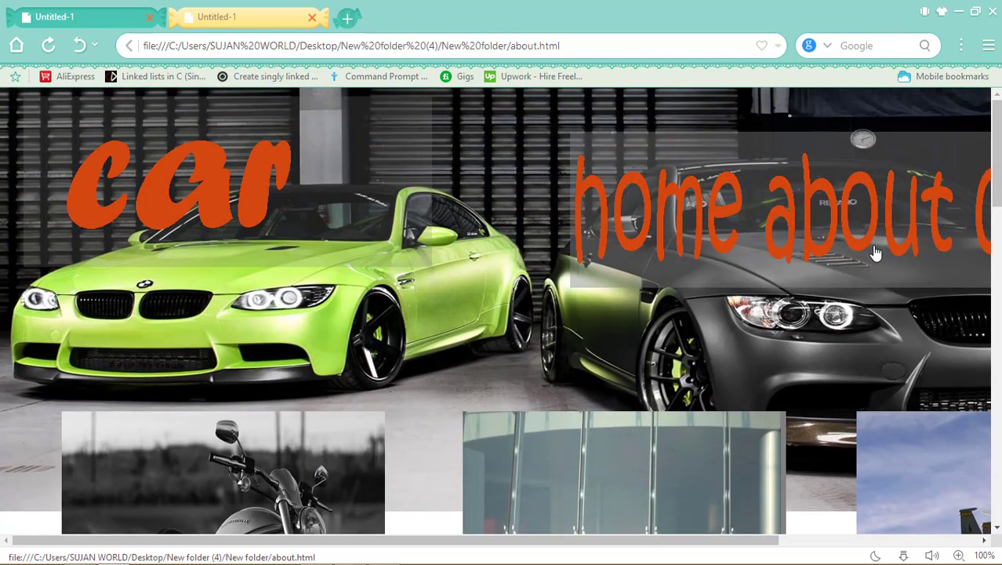
pyautogui.middleClick(644, 238)
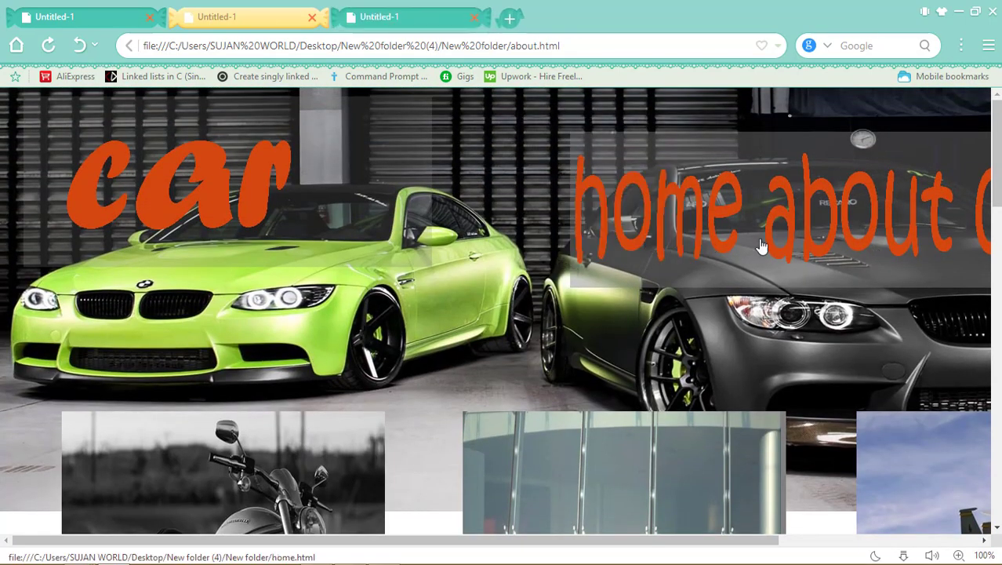
pyautogui.click(474, 17)
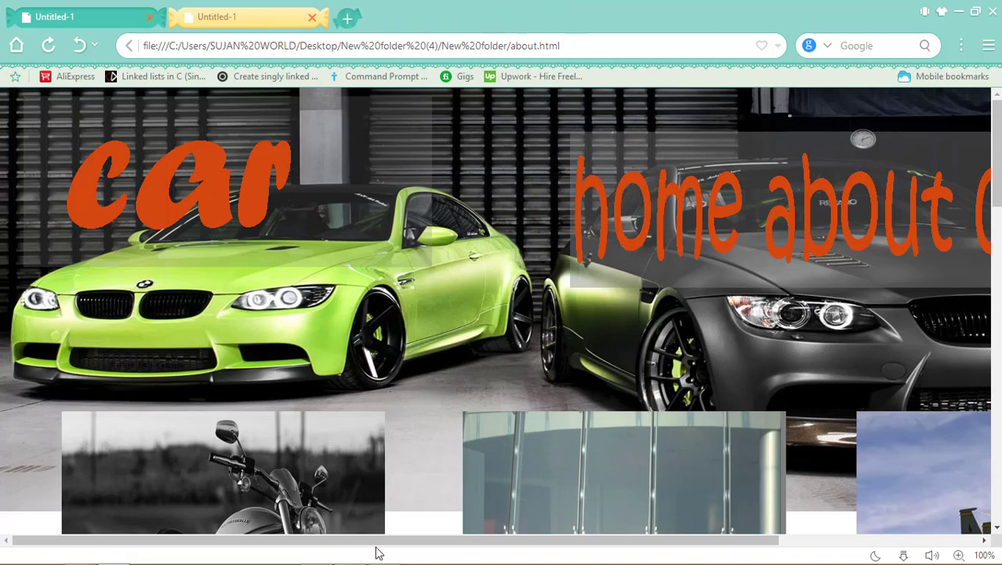
# Follow the contact link and view the contact page at 50% zoom.
pyautogui.moveTo(449, 555); pyautogui.dragTo(594, 552)
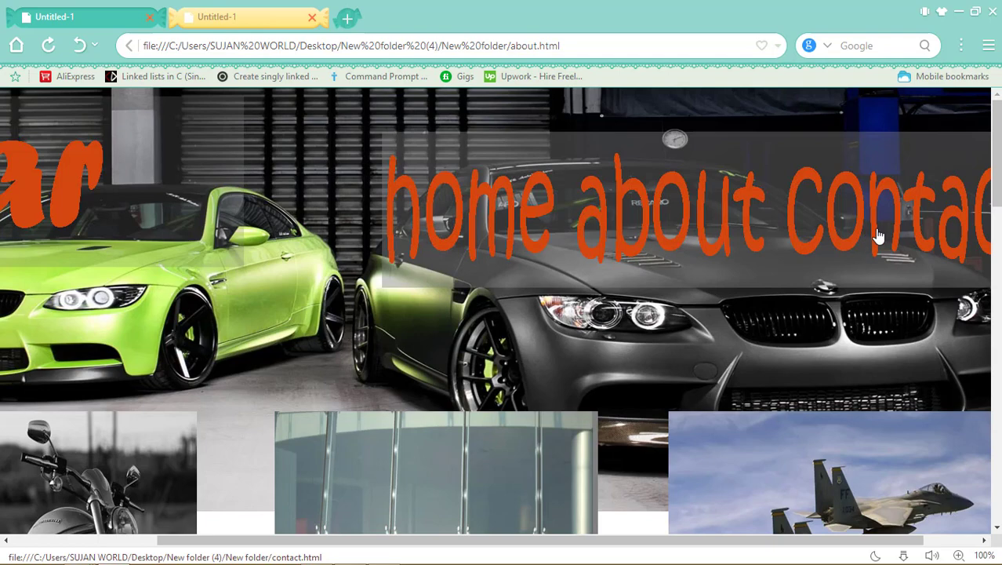
pyautogui.click(878, 237)
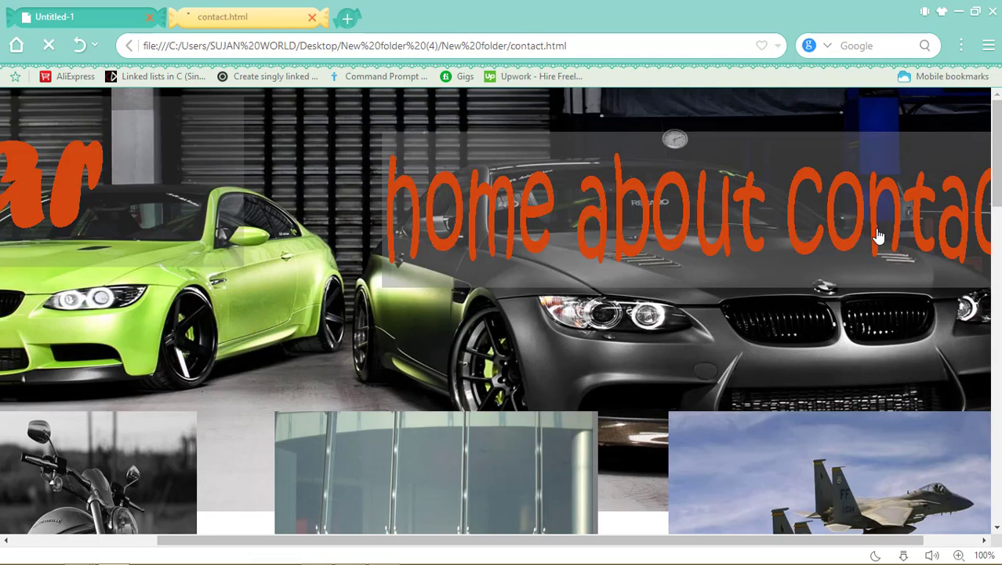
pyautogui.scroll(-4, 460, 374)
pyautogui.scroll(-5, 460, 373)
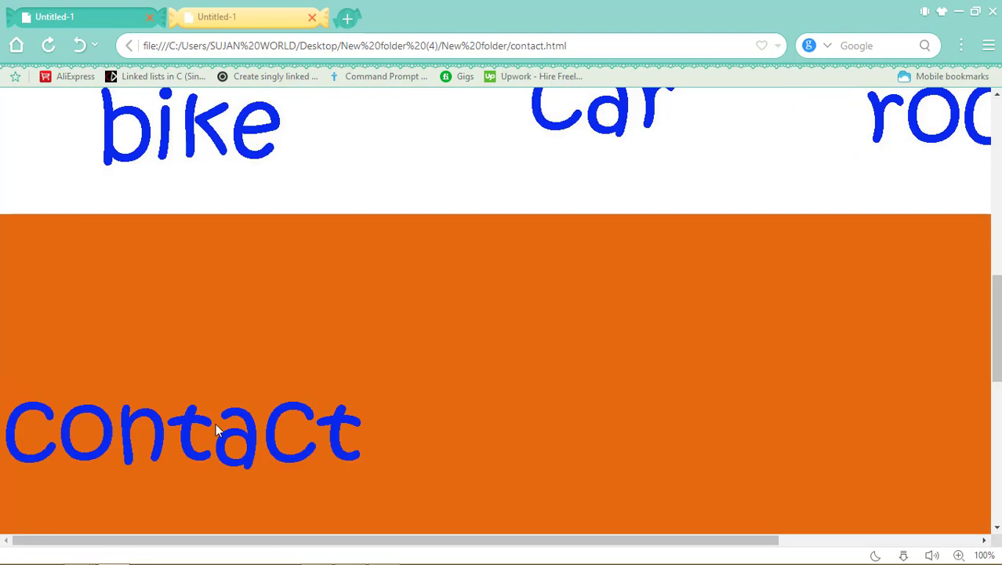
pyautogui.click(962, 555)
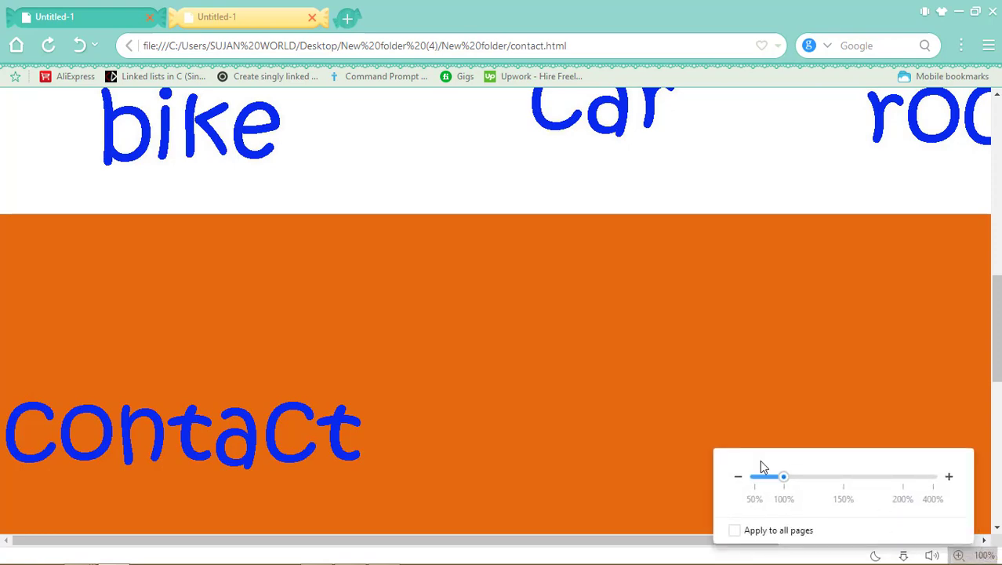
pyautogui.moveTo(785, 478); pyautogui.dragTo(755, 477)
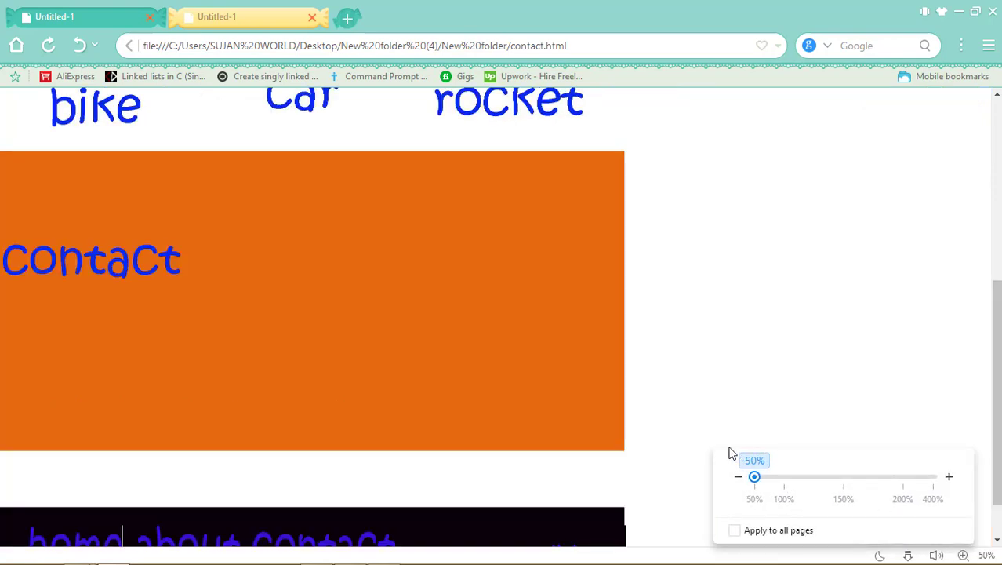
pyautogui.scroll(5, 537, 313)
pyautogui.scroll(-4, 537, 313)
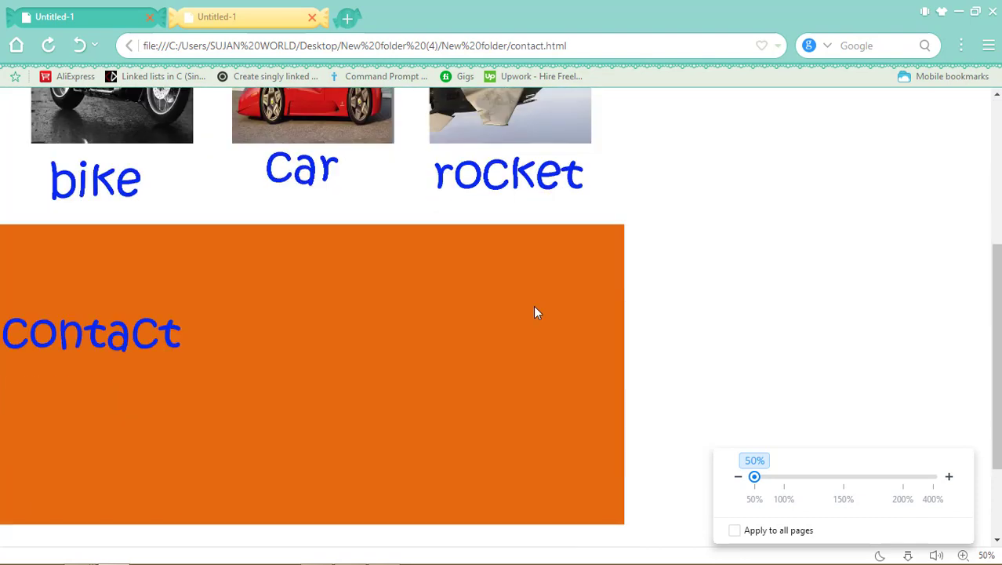
pyautogui.scroll(-1, 537, 313)
pyautogui.scroll(3, 535, 313)
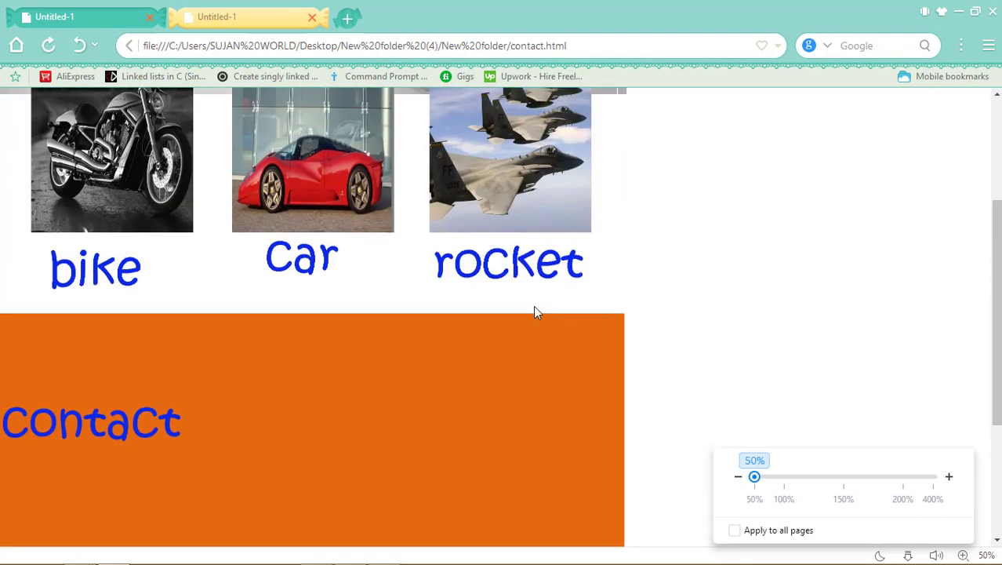
pyautogui.scroll(3, 536, 313)
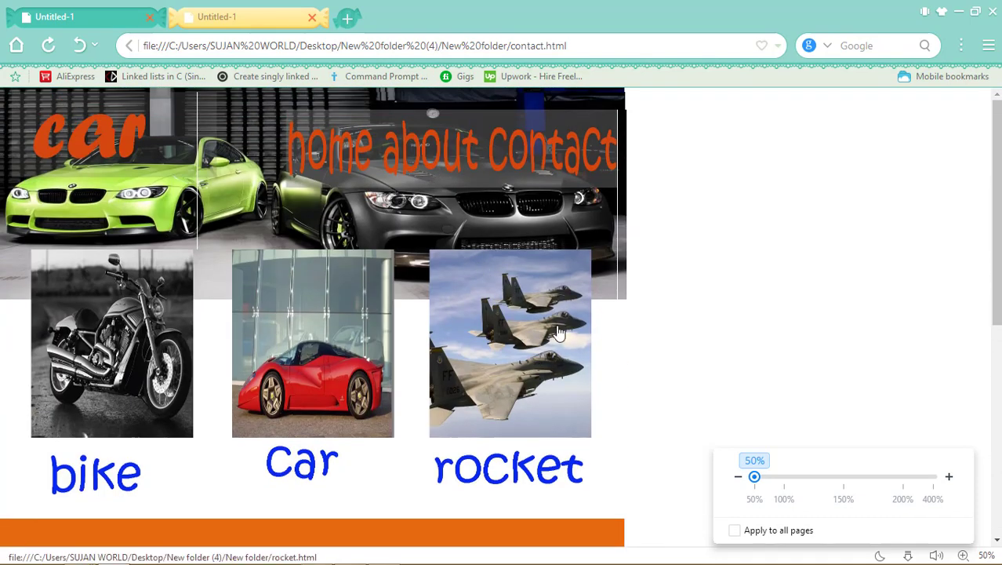
# Go back to the about page and view it at 50% zoom.
pyautogui.click(431, 148)
pyautogui.scroll(-1, 858, 436)
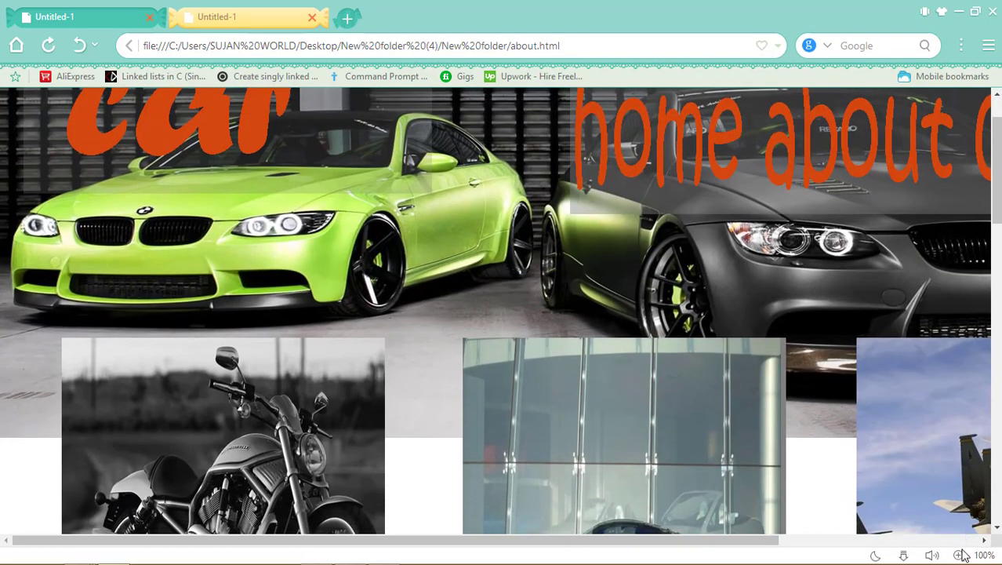
pyautogui.click(959, 555)
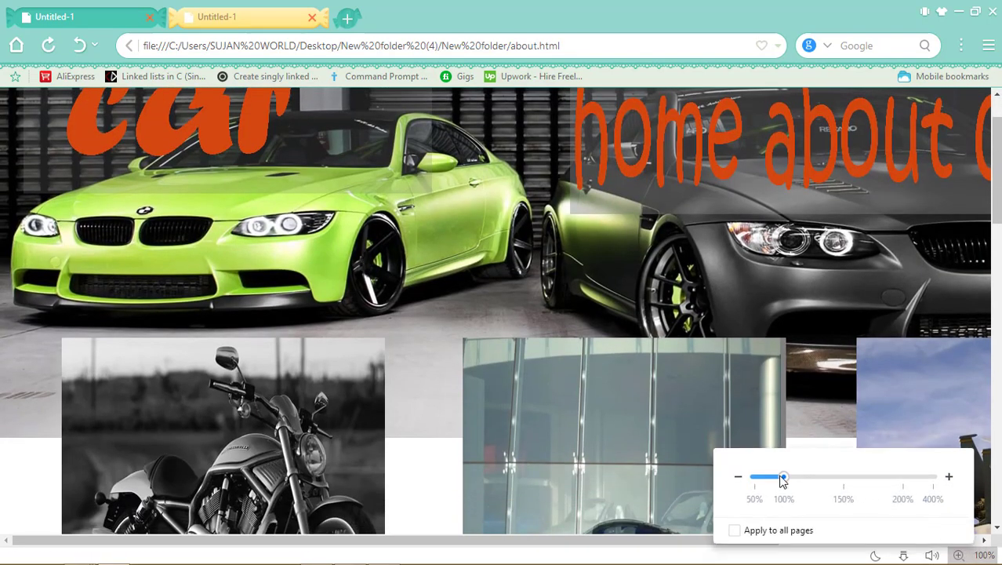
pyautogui.moveTo(783, 477); pyautogui.dragTo(755, 477)
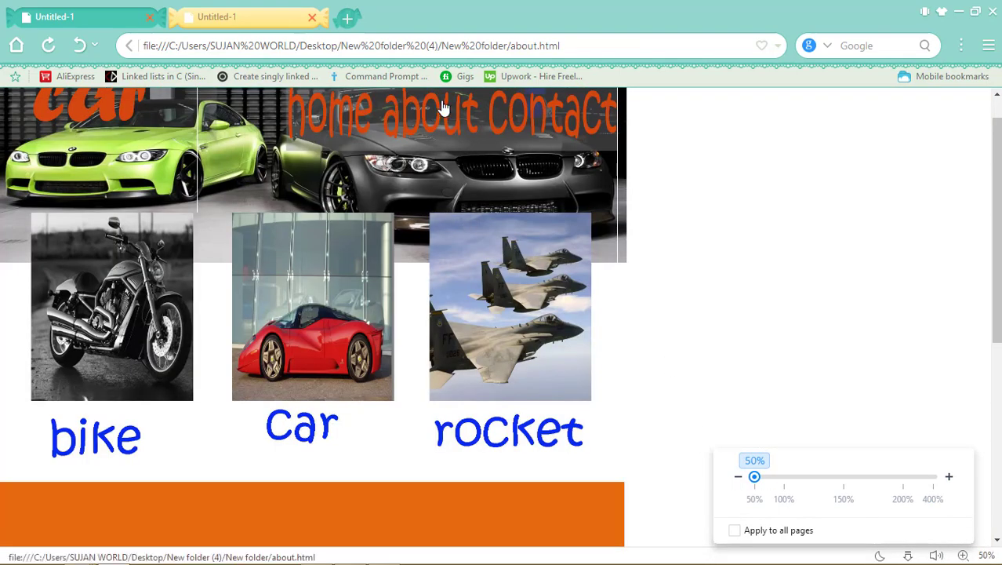
pyautogui.click(440, 102)
pyautogui.scroll(1, 441, 214)
pyautogui.scroll(-10, 441, 214)
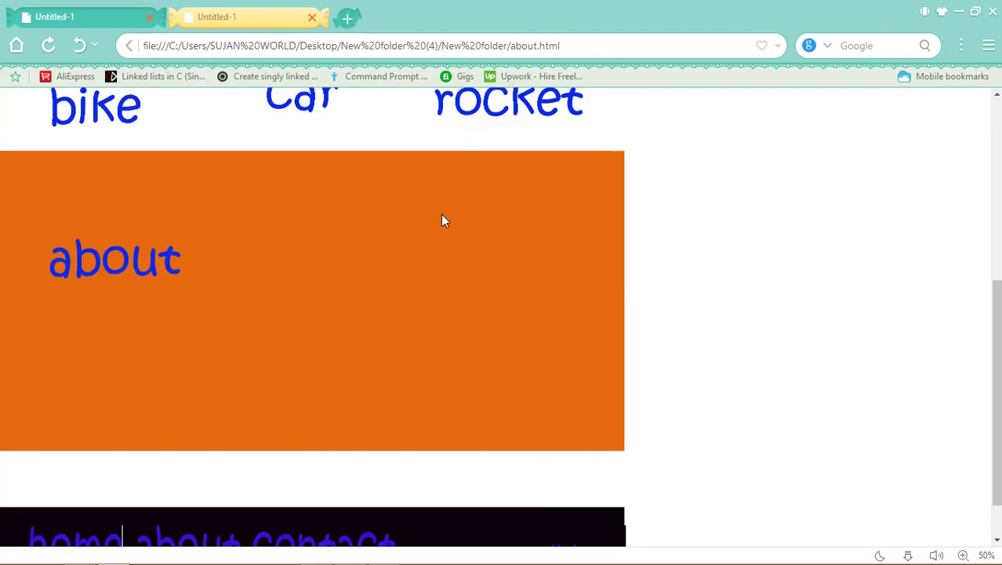
pyautogui.scroll(10, 470, 180)
# Navigate via the nav links to the contact page, then back to home.
pyautogui.click(502, 145)
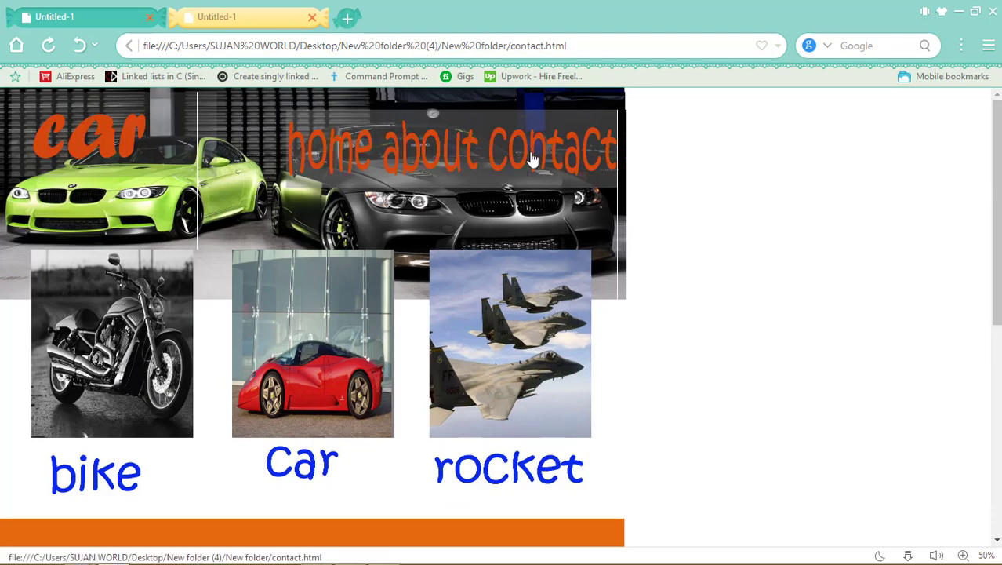
pyautogui.scroll(-4, 469, 226)
pyautogui.scroll(4, 338, 313)
pyautogui.click(344, 164)
pyautogui.scroll(-4, 353, 204)
pyautogui.scroll(4, 312, 253)
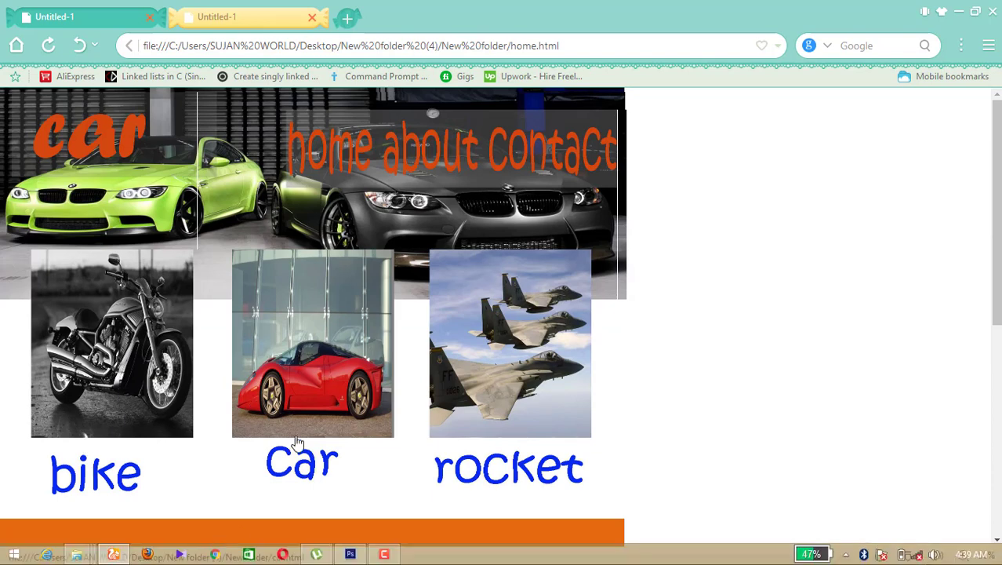
# Test the bike link, close its page-not-found tab, and return to Photoshop.
pyautogui.click(119, 394)
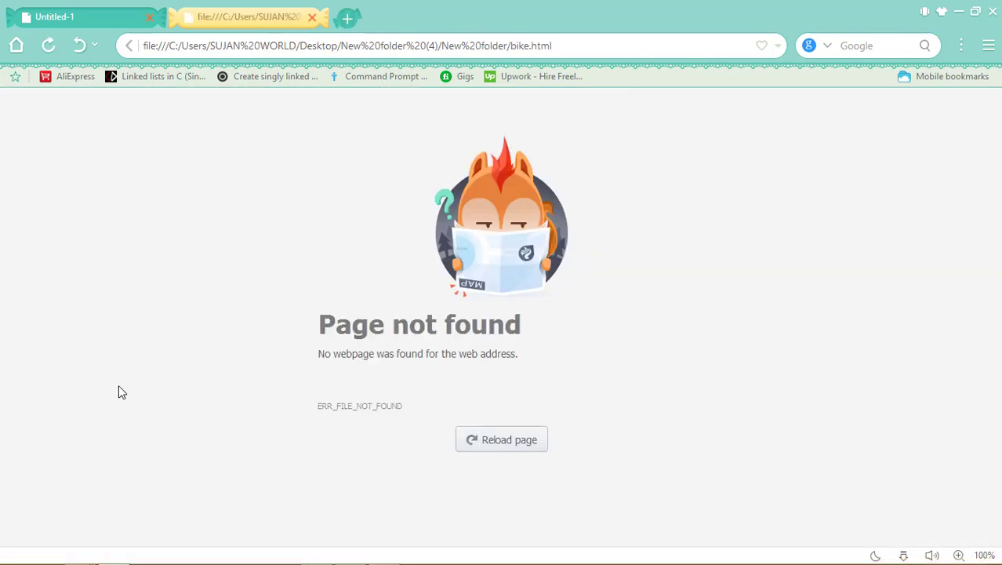
pyautogui.click(312, 18)
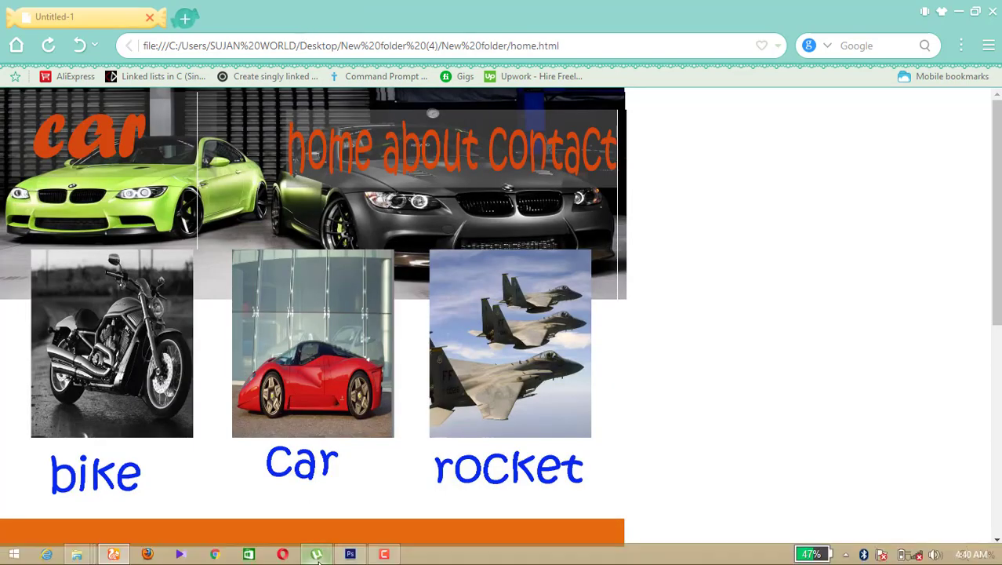
pyautogui.click(350, 554)
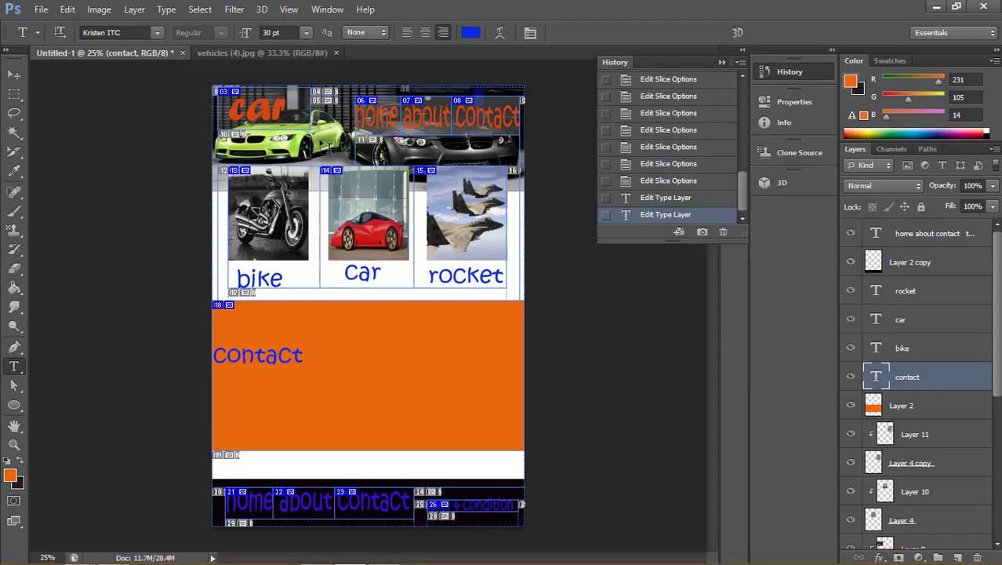